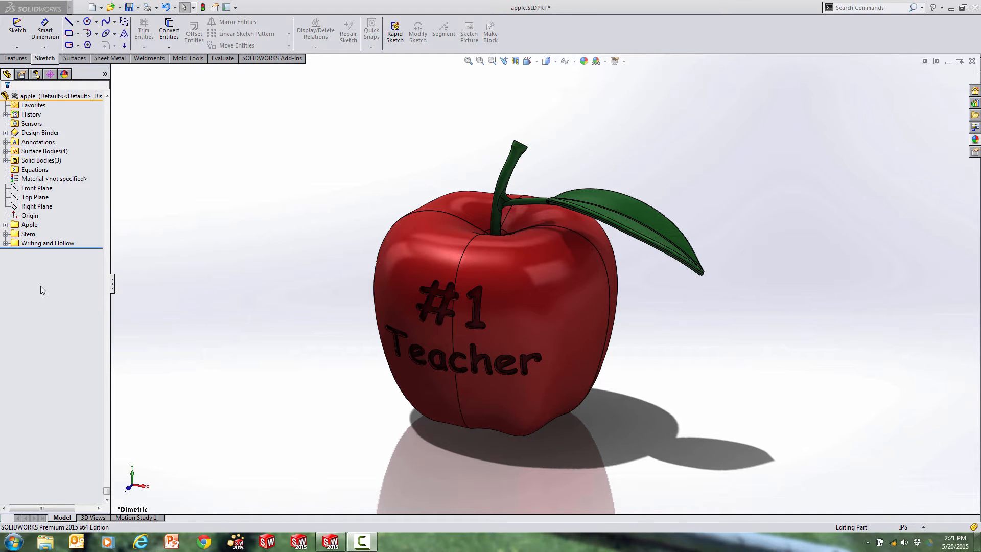
# Suppress the Stem and Writing and Hollow feature folders together, leaving only the Apple folder active.
pyautogui.click(27, 234)
pyautogui.keyDown('ctrl'); pyautogui.click(28, 244); pyautogui.keyUp('ctrl')
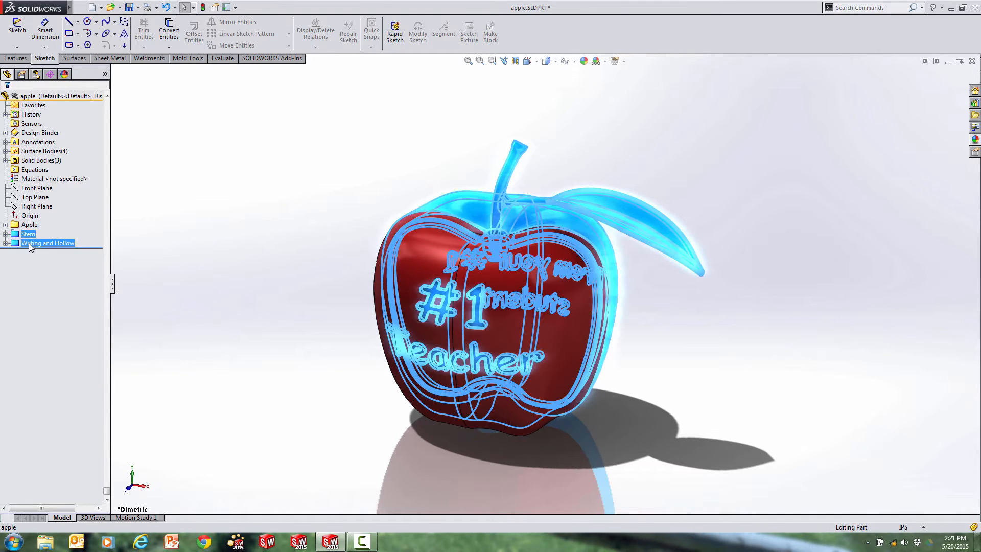
pyautogui.rightClick(29, 244)
pyautogui.click(54, 270)
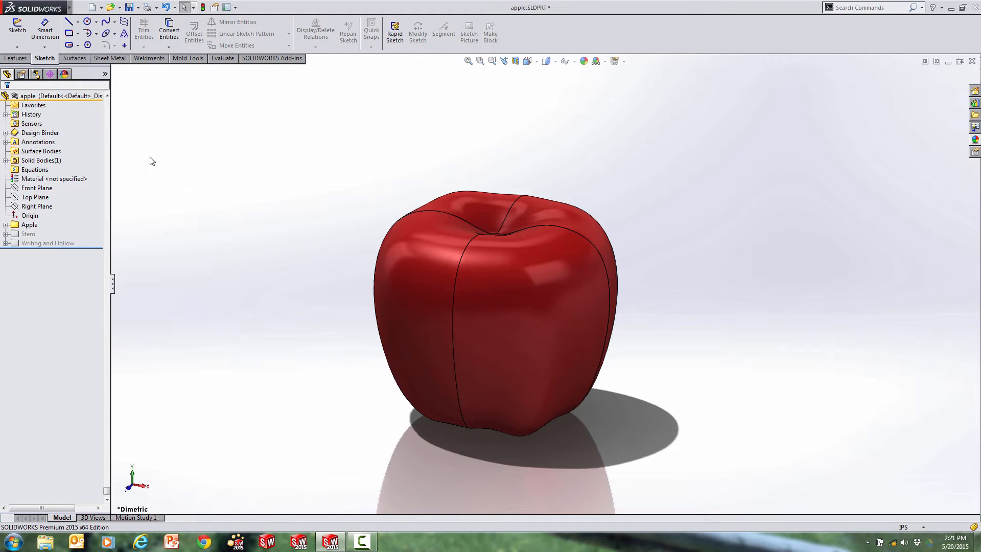
# In a new 3D sketch, draw a three-point stem spline from the centre of the apple's top hollow up to about X 0.19, Y 5.61 in.
pyautogui.click(16, 46)
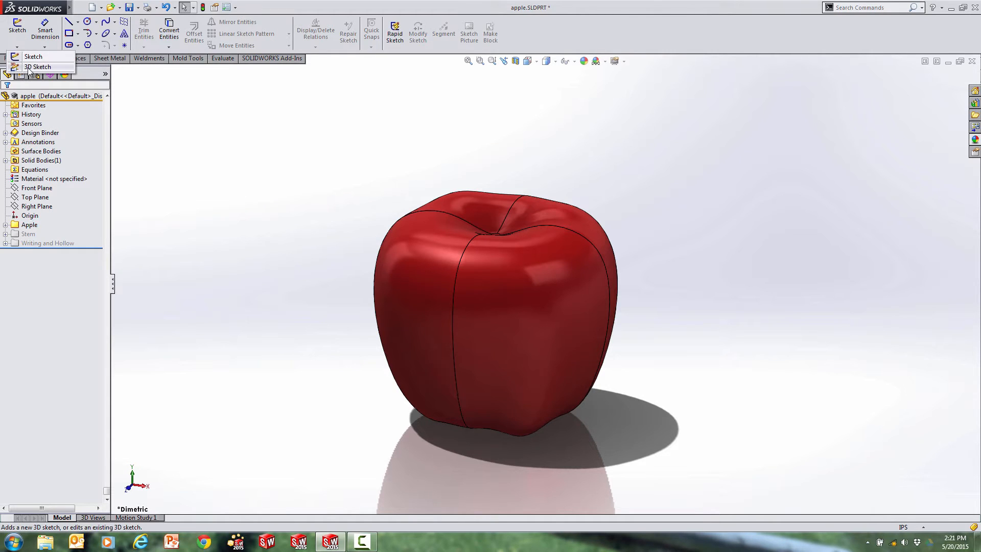
pyautogui.click(29, 70)
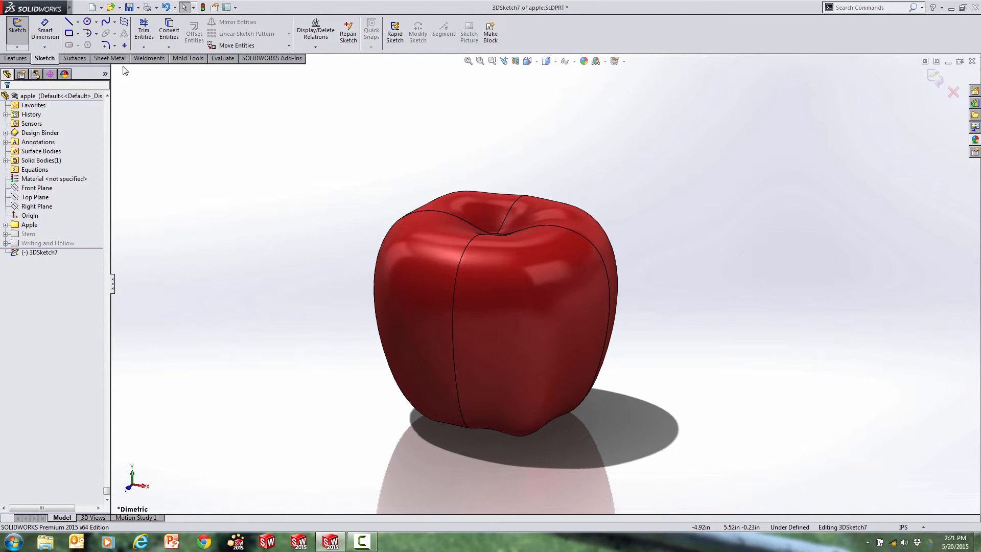
pyautogui.click(106, 23)
pyautogui.moveTo(477, 193); pyautogui.dragTo(493, 237, button='middle')
pyautogui.scroll(-5, 494, 237)
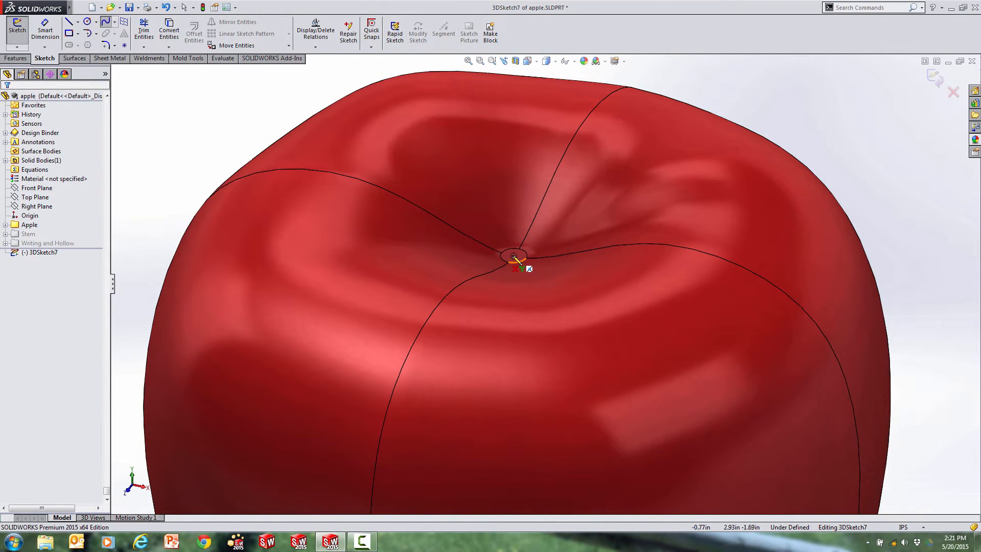
pyautogui.click(514, 255)
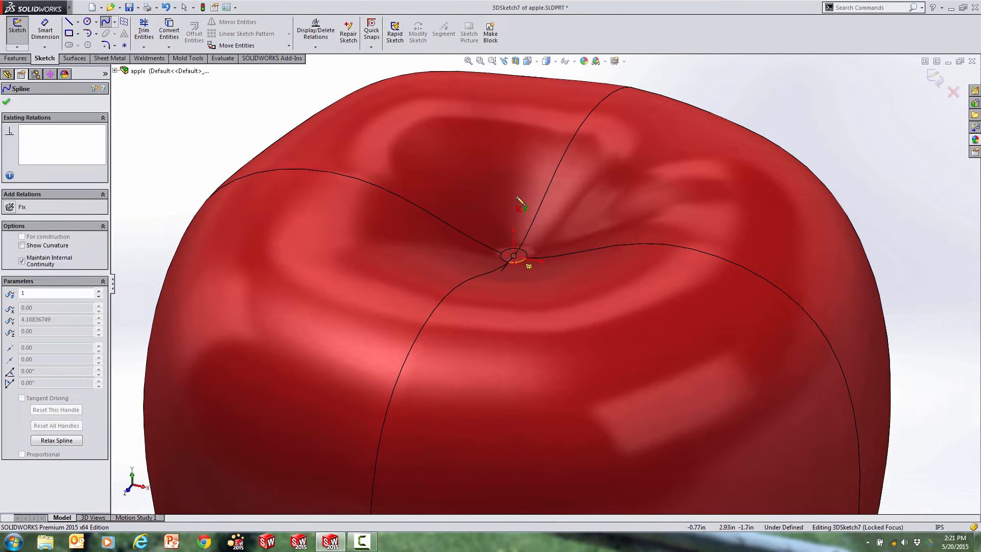
pyautogui.click(510, 110)
pyautogui.scroll(3, 542, 98)
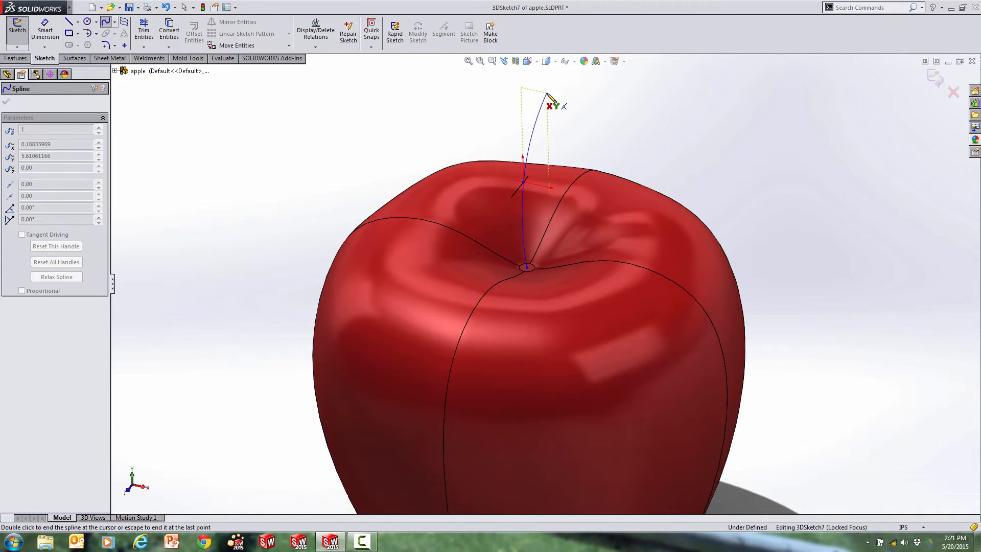
pyautogui.press('Escape')
# Reposition the stem spline's upper endpoint freehand to about X 0.25, Y 5.53, Z -0.01 in.
pyautogui.moveTo(559, 131)
pyautogui.mouseDown(button='middle')
pyautogui.moveTo(512, 121)
pyautogui.moveTo(566, 138)
pyautogui.moveTo(562, 92)
pyautogui.moveTo(572, 176)
pyautogui.moveTo(599, 153)
pyautogui.moveTo(567, 177)
pyautogui.moveTo(552, 162)
pyautogui.mouseUp(button='middle')
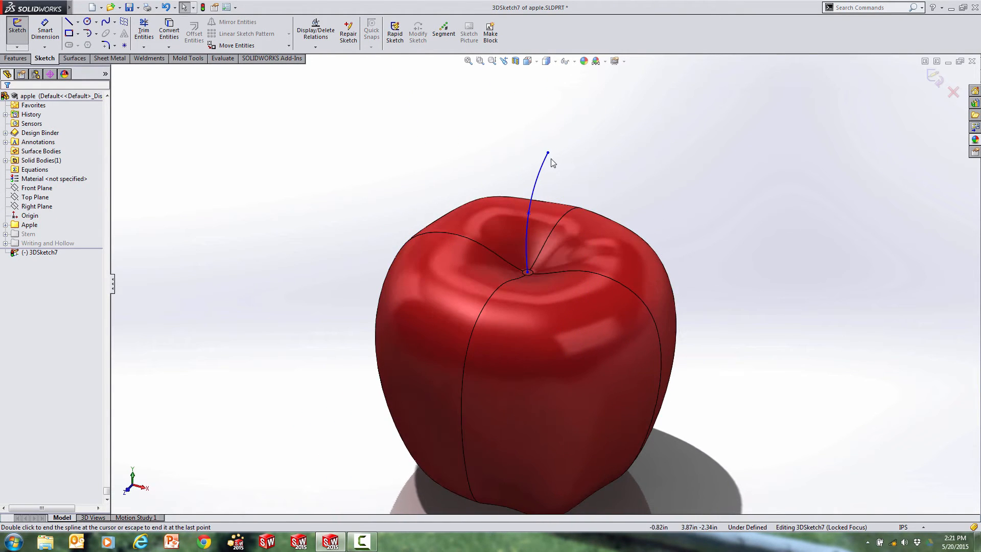
pyautogui.moveTo(548, 152); pyautogui.dragTo(559, 145)
pyautogui.moveTo(566, 190); pyautogui.dragTo(569, 149, button='middle')
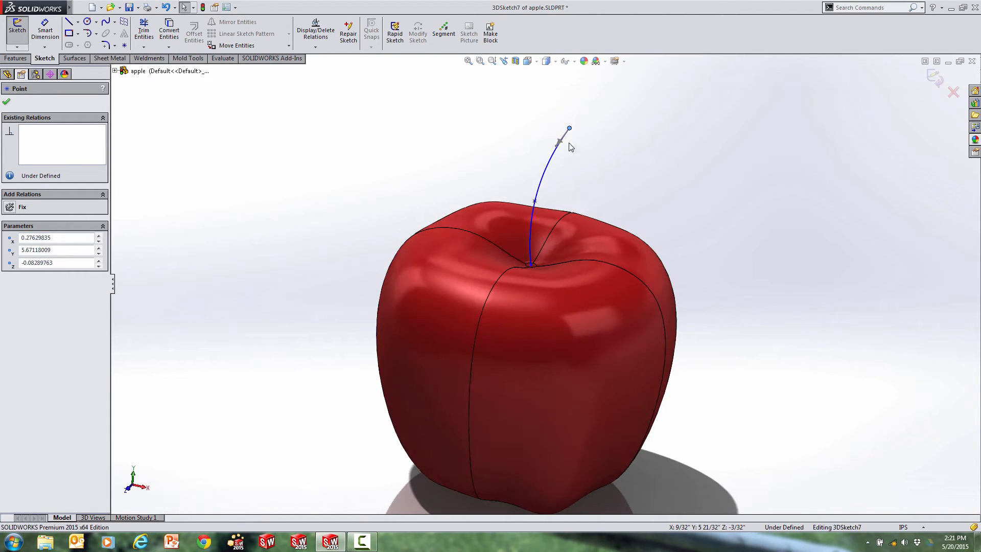
pyautogui.moveTo(568, 129); pyautogui.dragTo(563, 142)
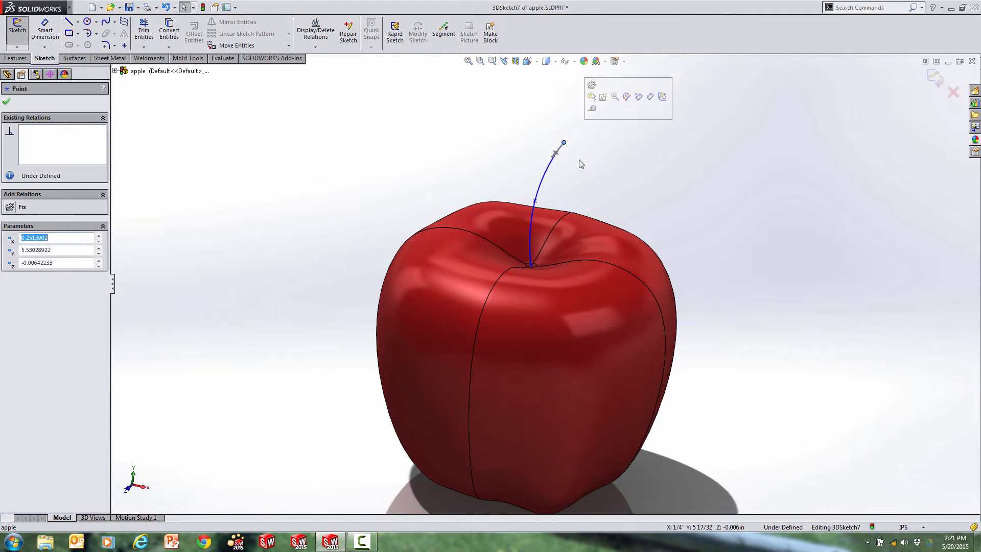
pyautogui.click(580, 161)
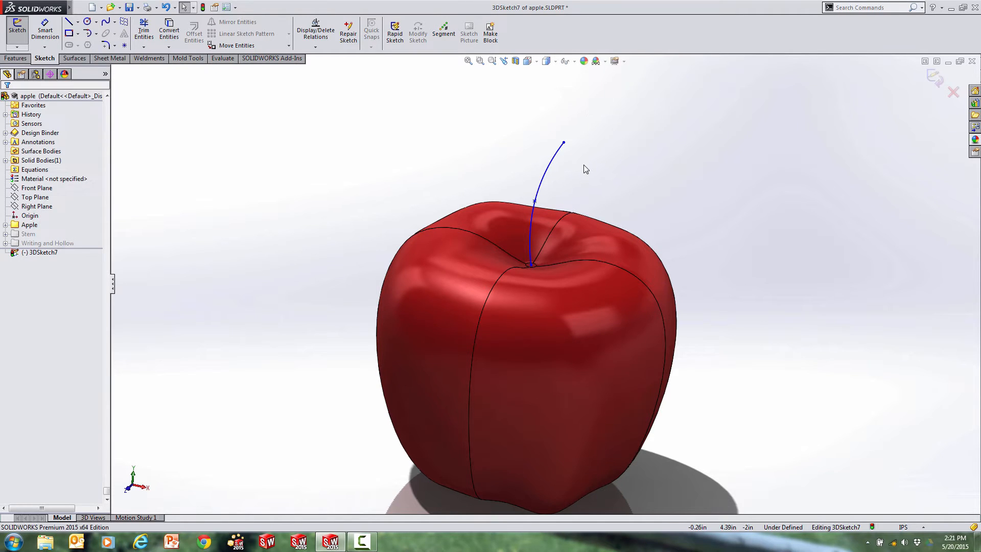
# Move the stem spline's upper endpoint along the sketcher triad's axes to about X 0.21, Y 5.37, Z 0.04 in, and hide the triad.
pyautogui.click(564, 142)
pyautogui.rightClick(564, 143)
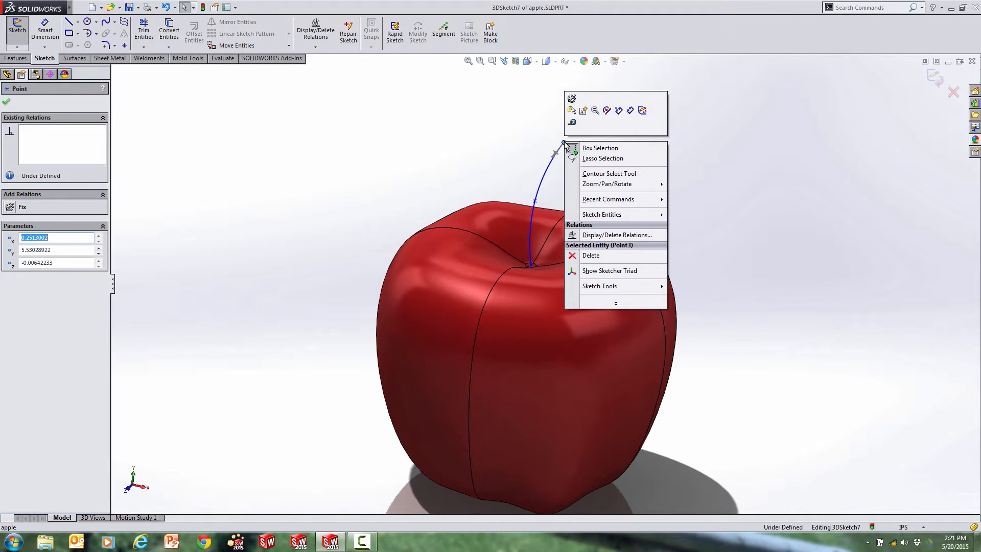
pyautogui.click(611, 272)
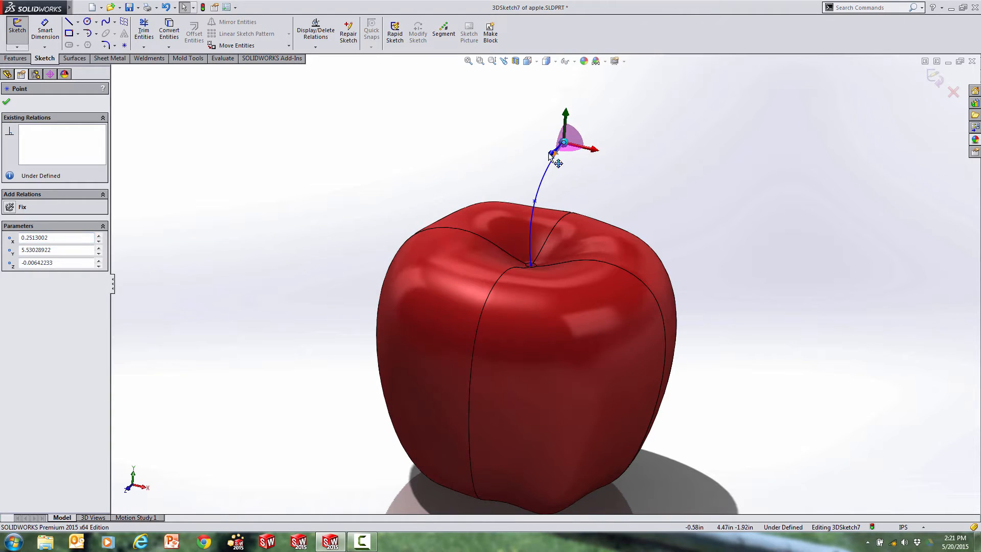
pyautogui.moveTo(551, 155); pyautogui.dragTo(593, 147)
pyautogui.moveTo(569, 114); pyautogui.dragTo(568, 135)
pyautogui.moveTo(552, 174); pyautogui.dragTo(545, 178)
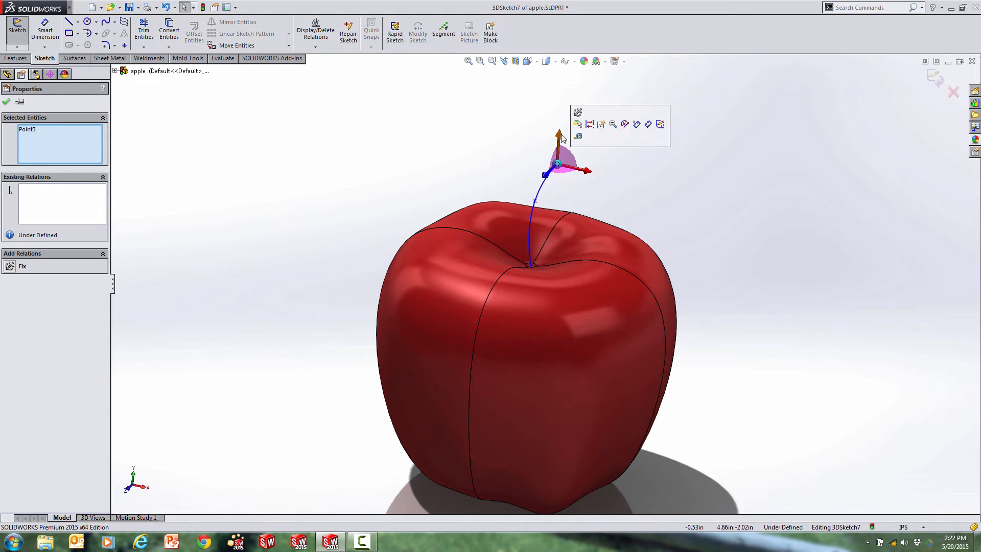
pyautogui.moveTo(558, 143); pyautogui.dragTo(562, 128)
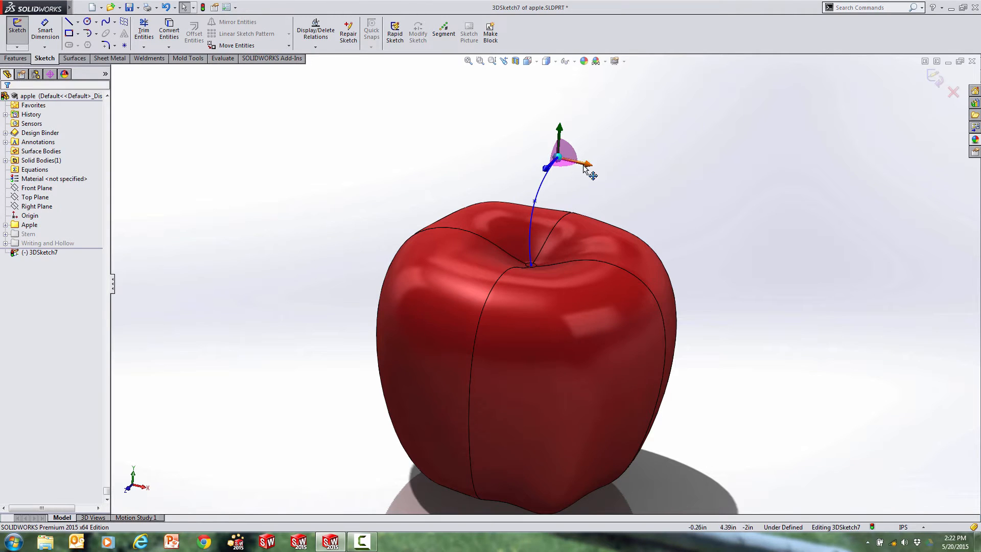
pyautogui.rightClick(605, 177)
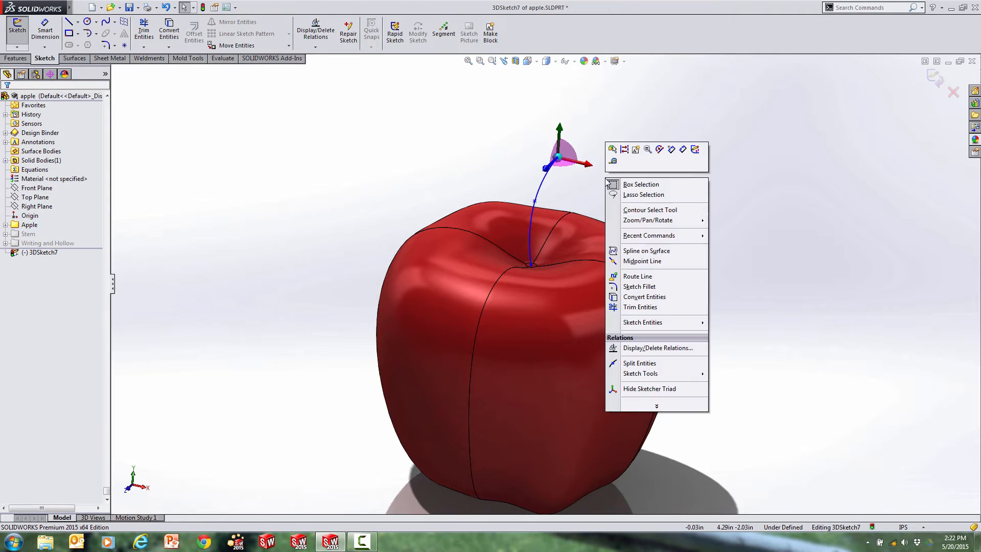
pyautogui.click(646, 389)
# From a view looking down on the apple, shift the stem spline's upper endpoint to about X 0.18, Y 5.43, Z -0.07 in.
pyautogui.moveTo(651, 205)
pyautogui.mouseDown(button='middle')
pyautogui.moveTo(599, 180)
pyautogui.moveTo(563, 186)
pyautogui.moveTo(664, 190)
pyautogui.moveTo(666, 214)
pyautogui.moveTo(617, 281)
pyautogui.moveTo(589, 232)
pyautogui.moveTo(597, 353)
pyautogui.moveTo(590, 211)
pyautogui.mouseUp(button='middle')
pyautogui.click(574, 224)
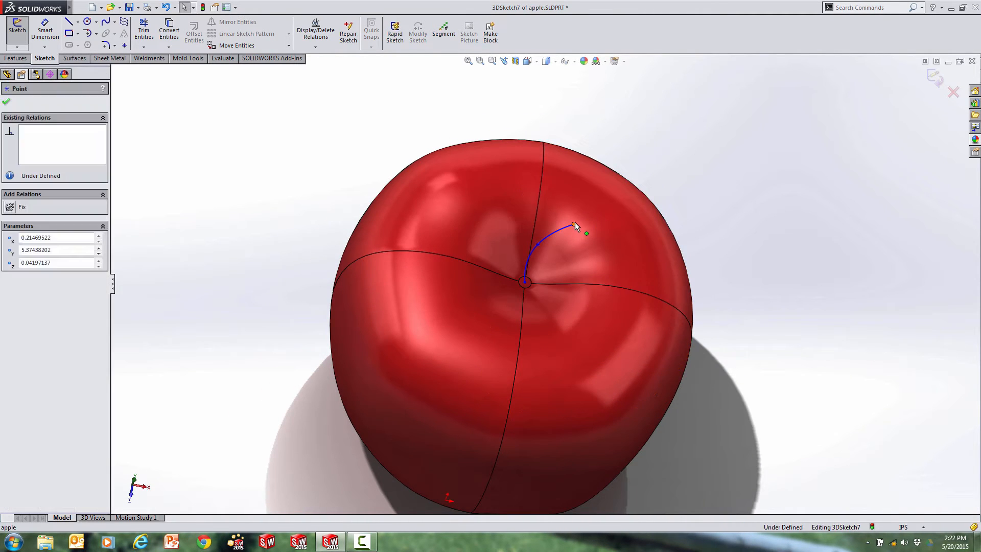
pyautogui.moveTo(574, 215); pyautogui.dragTo(573, 209)
pyautogui.moveTo(555, 260); pyautogui.dragTo(559, 190, button='middle')
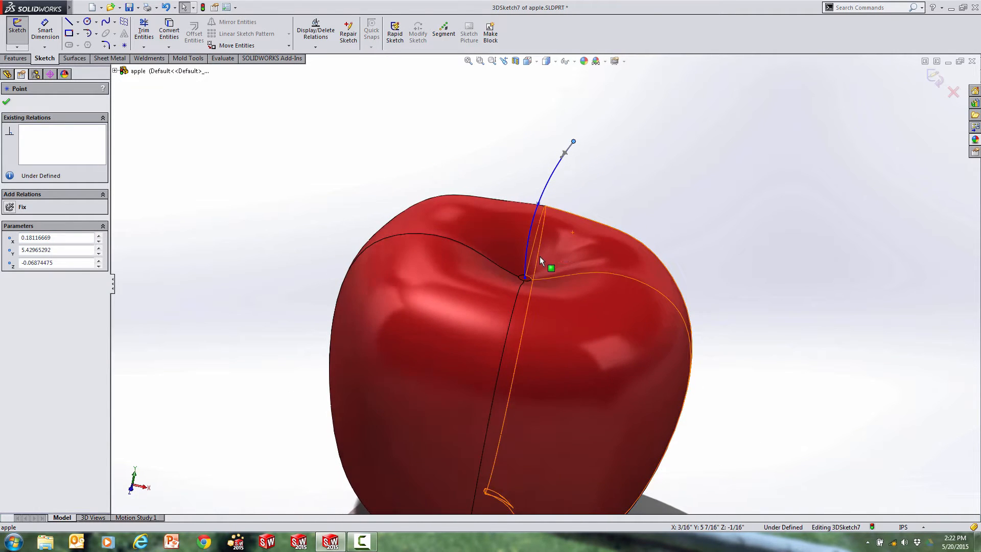
# Apply an Along Y relation to the tangency handle at the stem spline's lower endpoint.
pyautogui.scroll(-2, 526, 269)
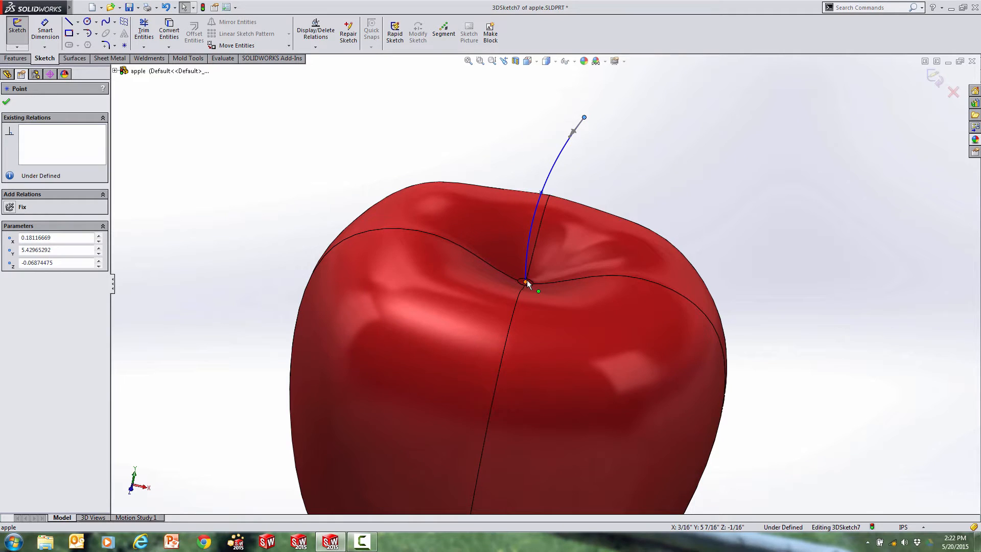
pyautogui.click(526, 280)
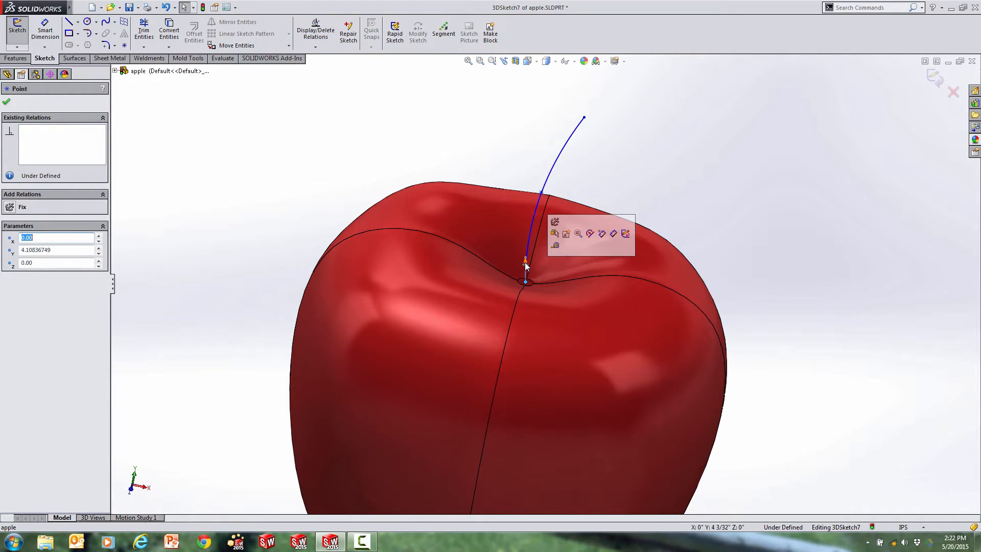
pyautogui.click(526, 264)
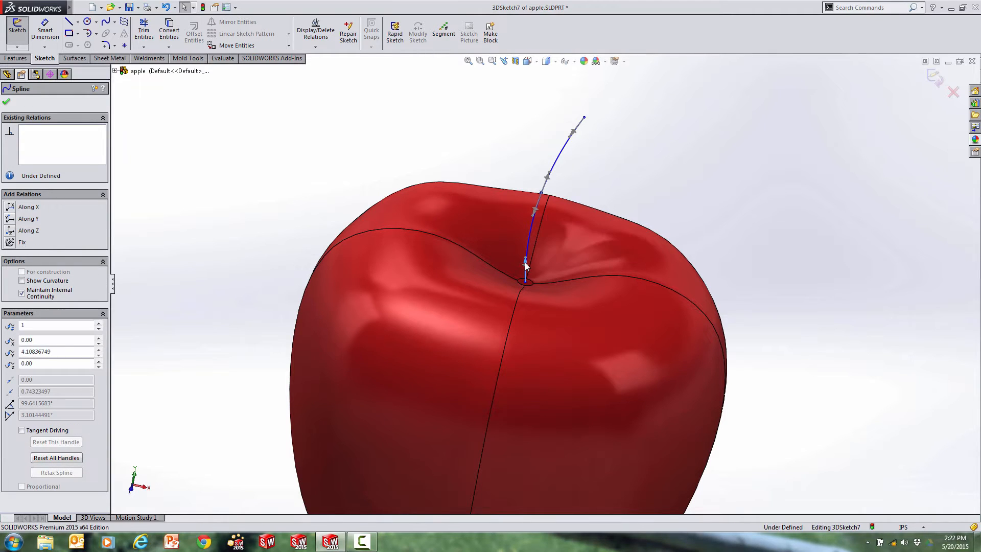
pyautogui.click(10, 218)
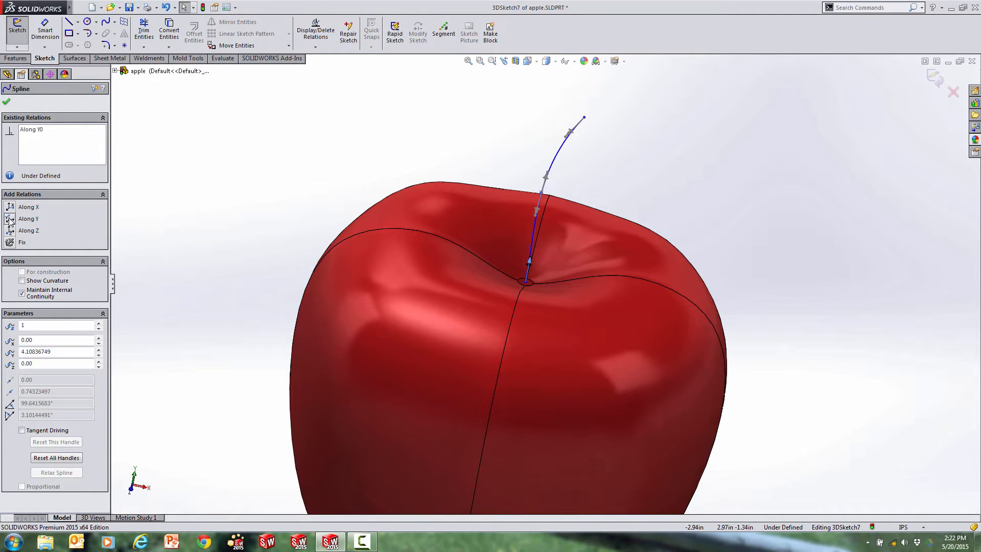
pyautogui.click(167, 189)
# Shift the stem spline's middle point slightly to smooth the stem's curve.
pyautogui.moveTo(532, 225)
pyautogui.mouseDown(button='middle')
pyautogui.moveTo(520, 213)
pyautogui.moveTo(550, 212)
pyautogui.moveTo(563, 240)
pyautogui.moveTo(575, 331)
pyautogui.moveTo(545, 220)
pyautogui.mouseUp(button='middle')
pyautogui.moveTo(535, 190)
pyautogui.mouseDown()
pyautogui.moveTo(547, 189)
pyautogui.moveTo(536, 187)
pyautogui.mouseUp()
pyautogui.click(577, 172)
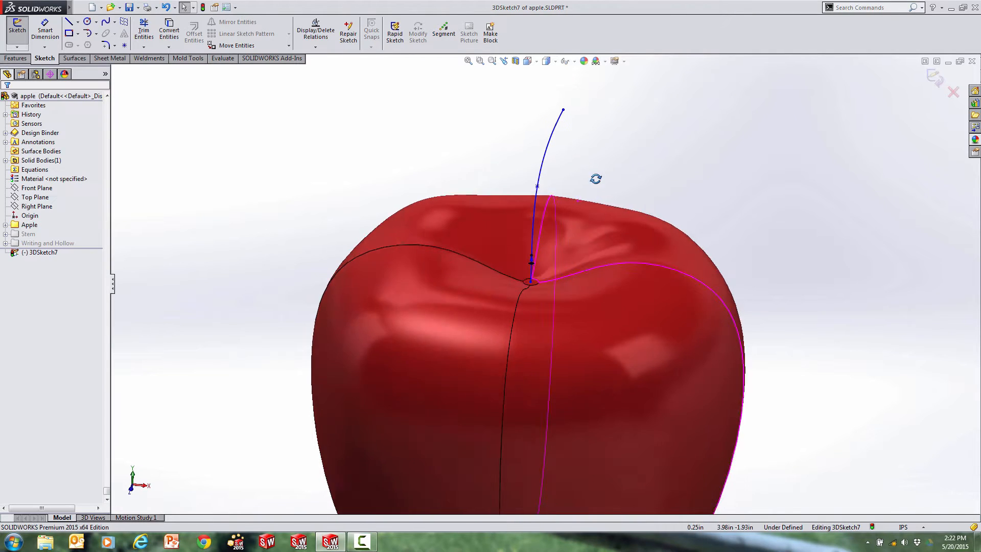
pyautogui.moveTo(596, 178)
pyautogui.mouseDown(button='middle')
pyautogui.moveTo(583, 160)
pyautogui.moveTo(600, 181)
pyautogui.moveTo(593, 169)
pyautogui.mouseUp(button='middle')
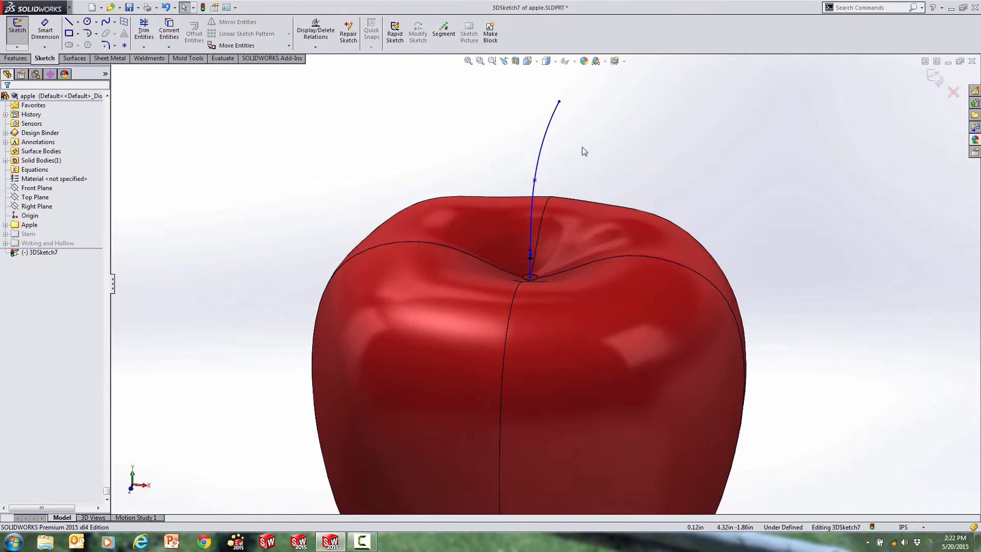
# Place a sketch point on the stem spline just below its upper end, at about X 0.13, Y 5.31, Z -0.05 in.
pyautogui.scroll(-2, 584, 150)
pyautogui.press('s')
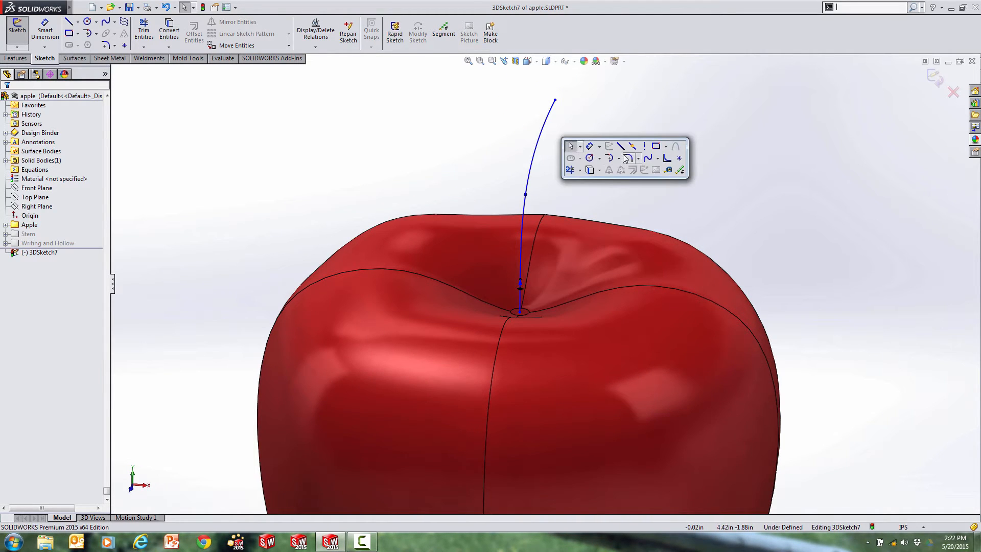
pyautogui.click(679, 159)
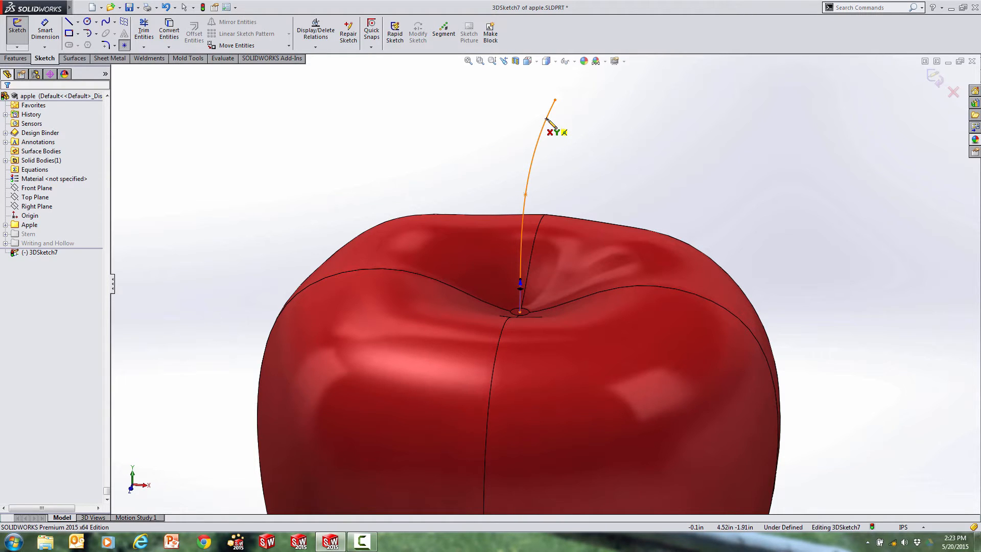
pyautogui.click(546, 119)
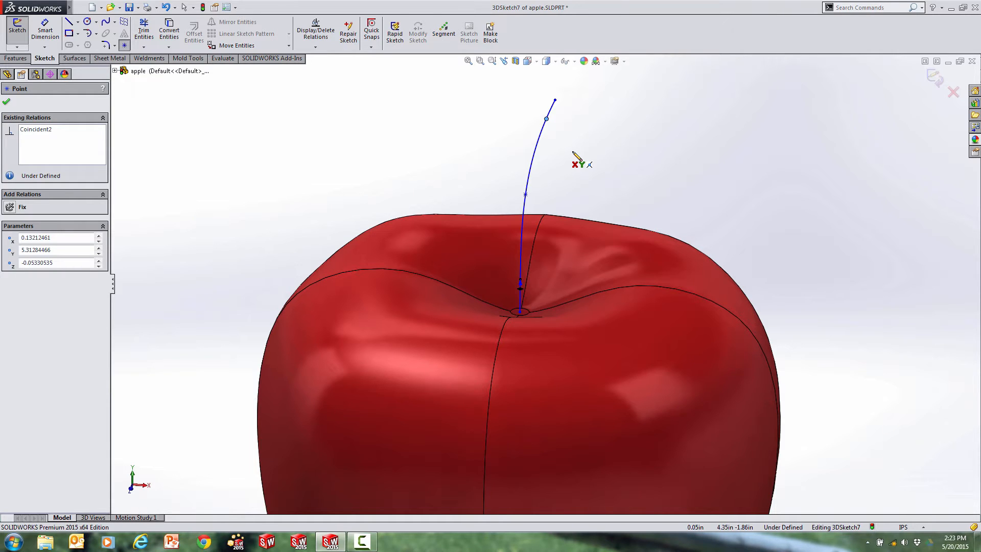
pyautogui.press('Escape')
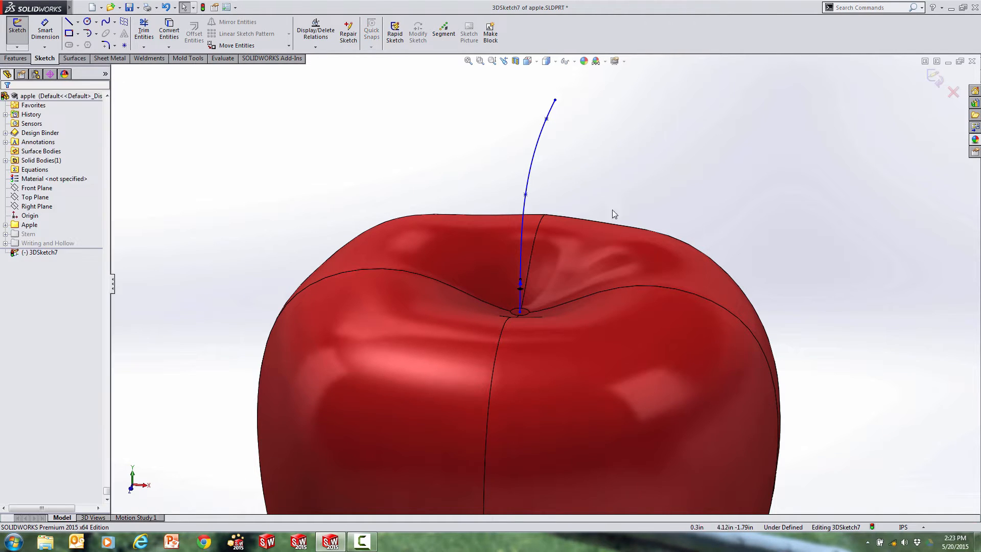
# Sketch a three-point leaf spline branching from the lower part of the stem spline and arching outward over the apple's shoulder.
pyautogui.press('s')
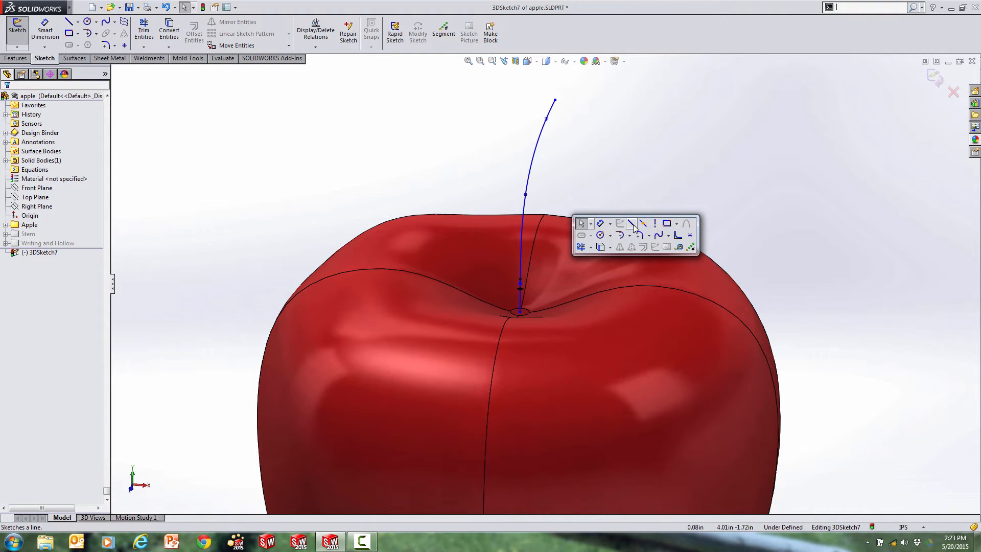
pyautogui.click(658, 235)
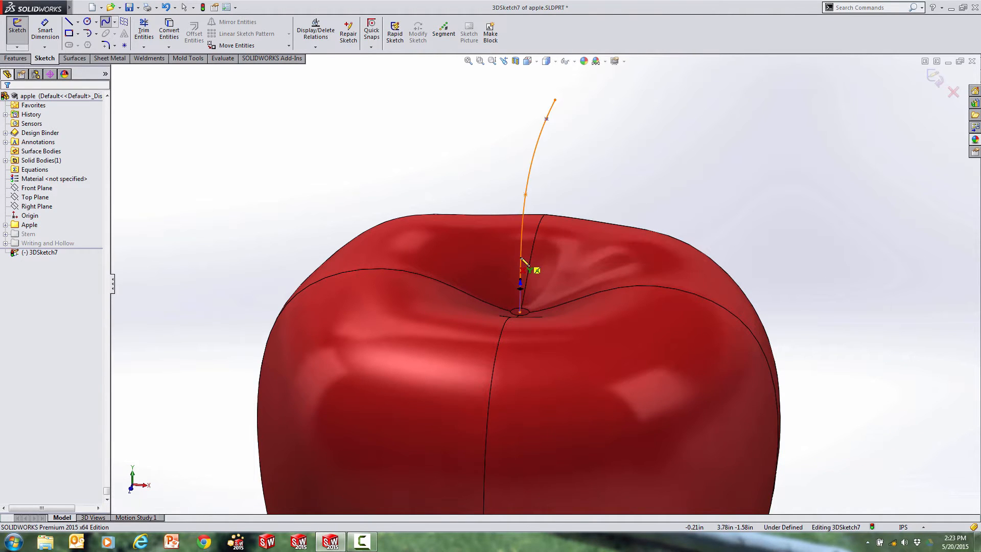
pyautogui.click(522, 249)
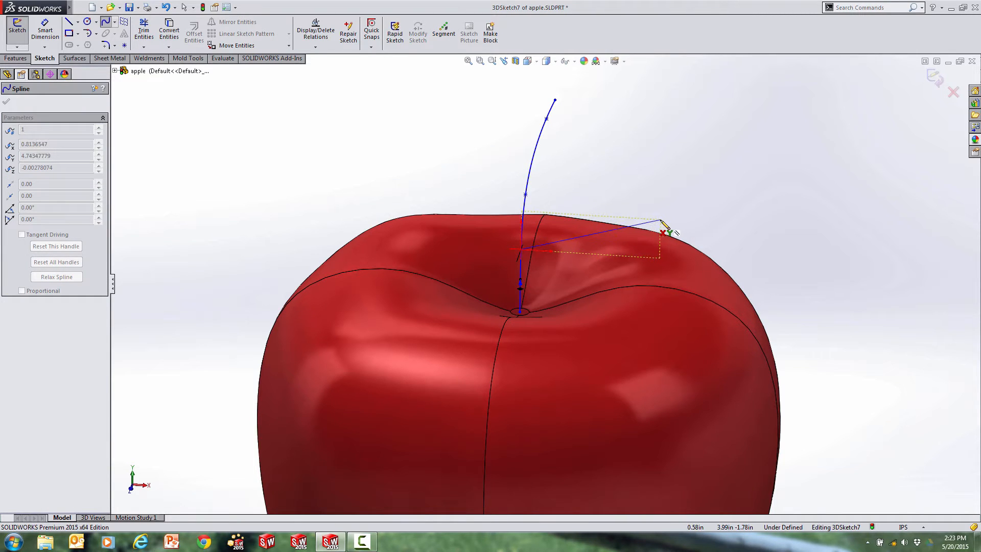
pyautogui.click(623, 222)
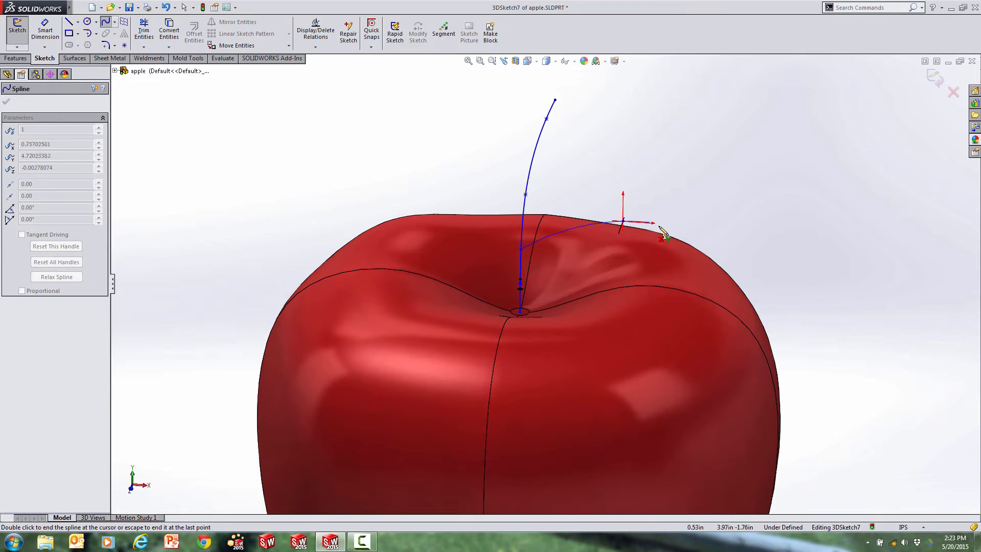
pyautogui.click(793, 267)
pyautogui.press('Escape')
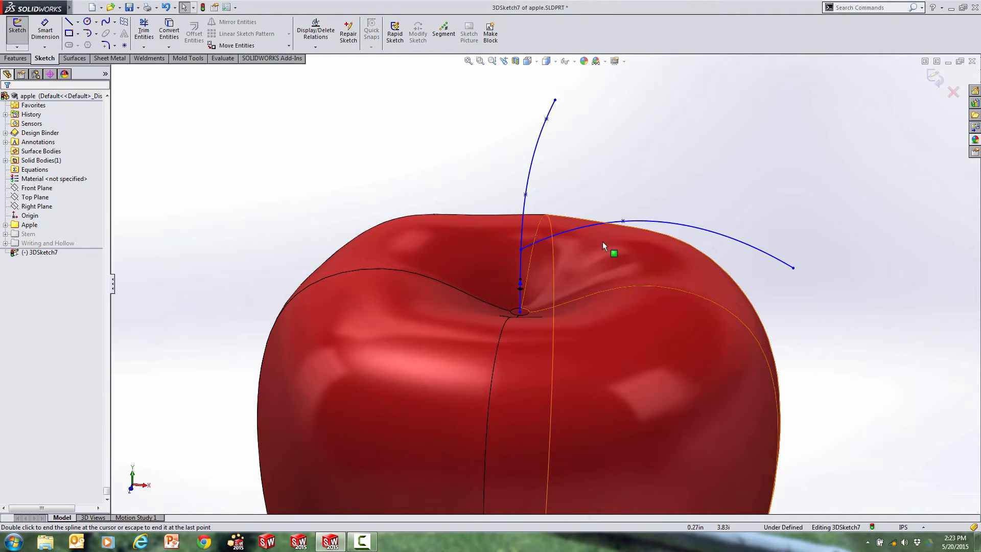
# Move the leaf spline's middle point to about X 0.49, Y 4.71 in and its outer end to about X 1.56, Y 4.53 in, and exit the sketch.
pyautogui.moveTo(623, 221); pyautogui.dragTo(605, 223)
pyautogui.moveTo(605, 223)
pyautogui.mouseDown(button='middle')
pyautogui.moveTo(693, 222)
pyautogui.moveTo(736, 252)
pyautogui.moveTo(706, 256)
pyautogui.moveTo(690, 280)
pyautogui.moveTo(696, 335)
pyautogui.moveTo(715, 246)
pyautogui.mouseUp(button='middle')
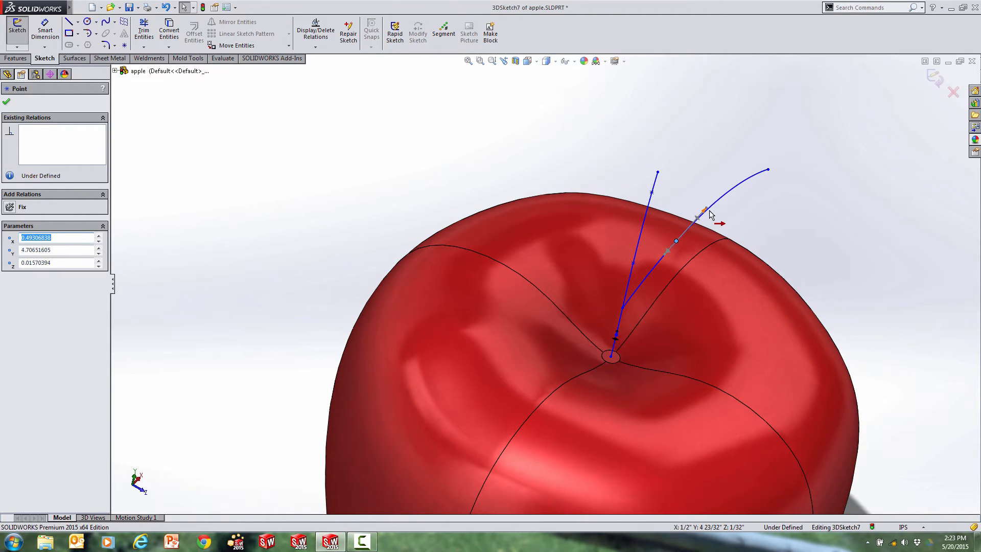
pyautogui.moveTo(776, 197); pyautogui.dragTo(767, 168, button='middle')
pyautogui.click(768, 172)
pyautogui.moveTo(760, 162); pyautogui.dragTo(746, 159)
pyautogui.moveTo(746, 158); pyautogui.dragTo(899, 175, button='middle')
pyautogui.click(936, 81)
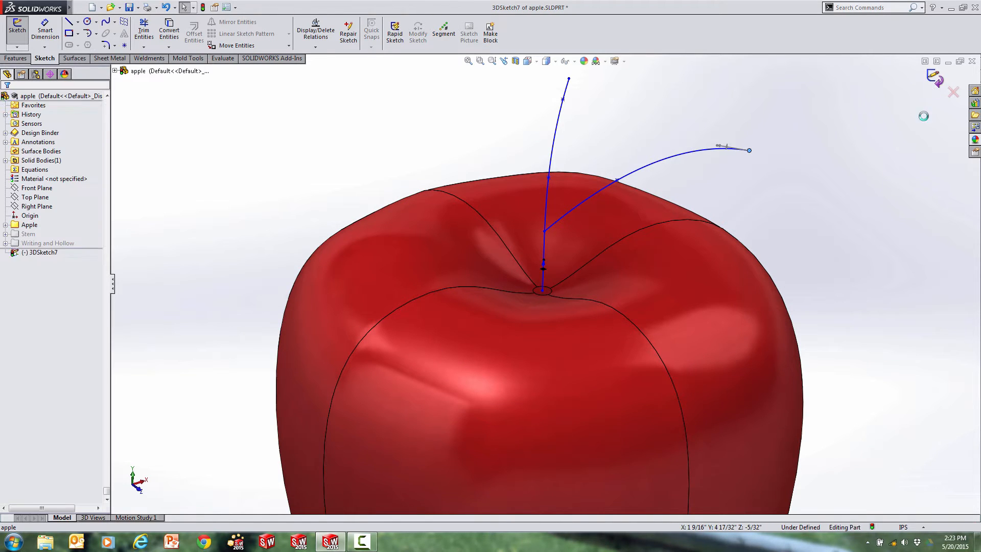
# Start a sketch on a plane normal to the stem spline at its upper end.
pyautogui.moveTo(808, 296)
pyautogui.mouseDown(button='middle')
pyautogui.moveTo(802, 249)
pyautogui.moveTo(754, 289)
pyautogui.mouseUp(button='middle')
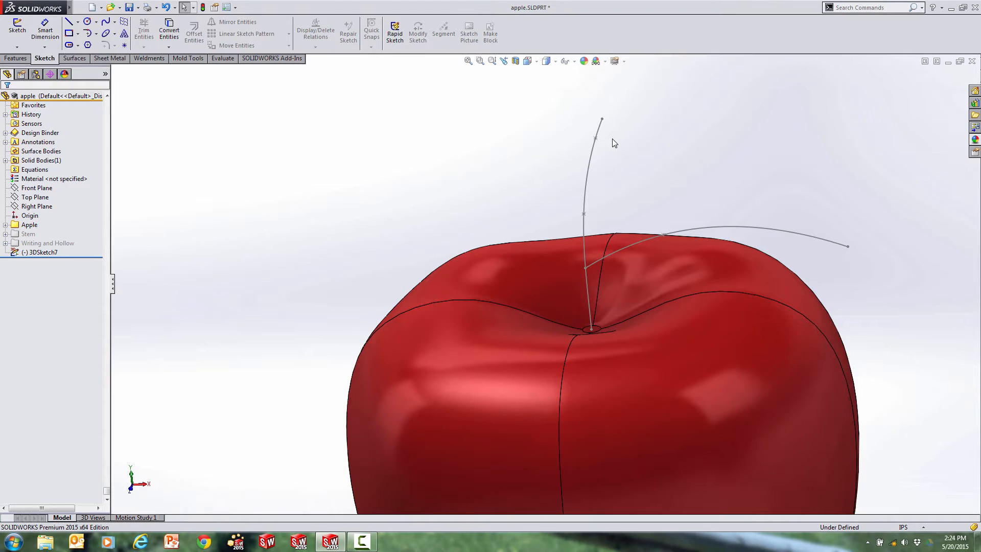
pyautogui.scroll(-1, 612, 139)
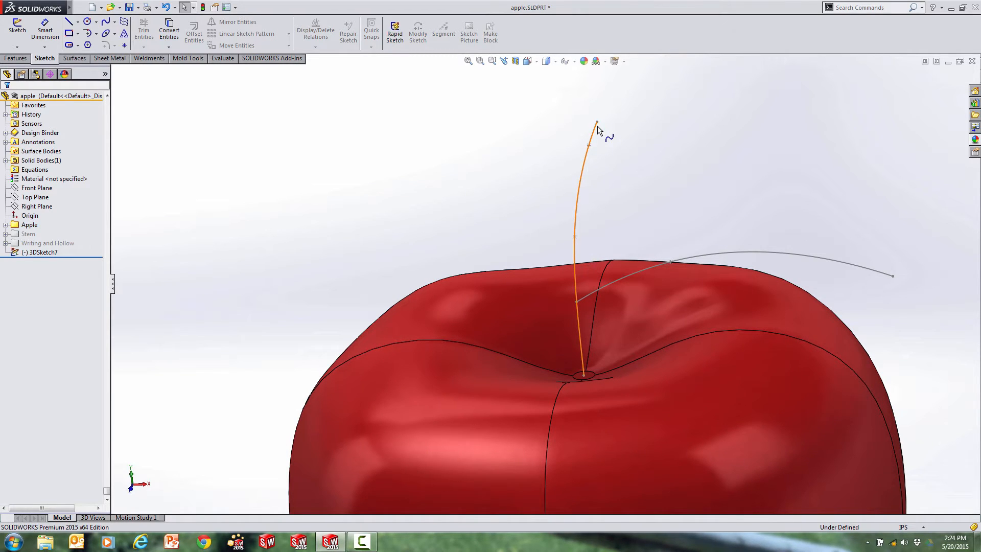
pyautogui.click(597, 126)
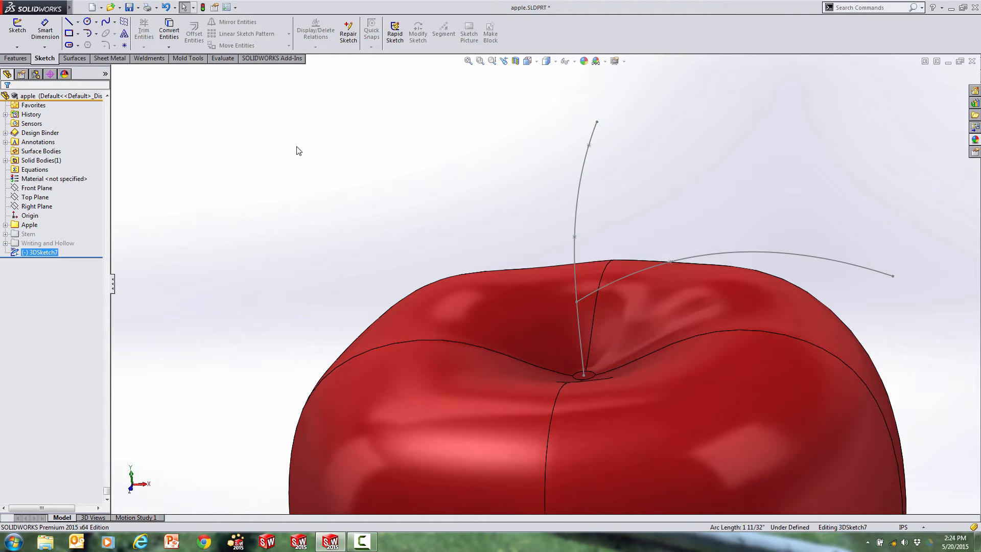
pyautogui.click(20, 36)
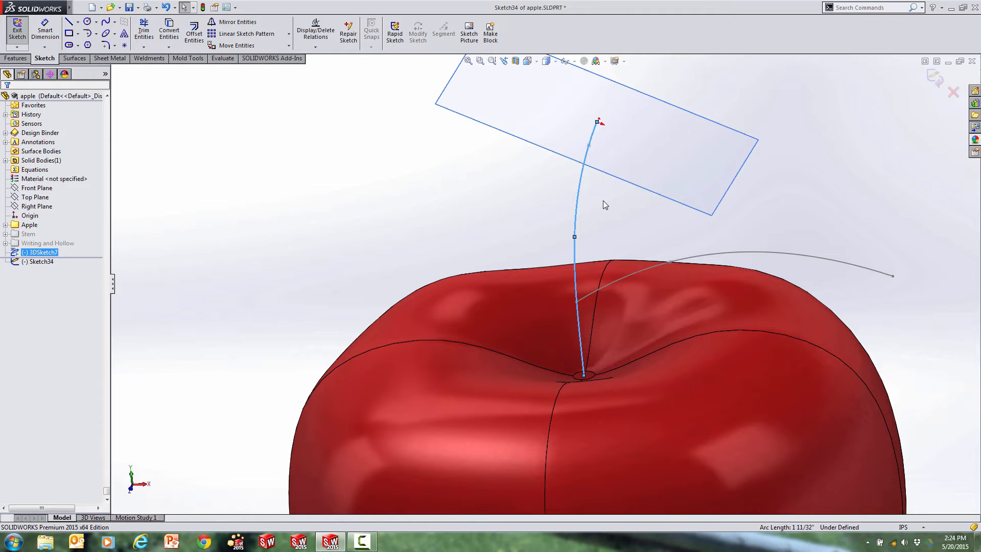
pyautogui.click(641, 204)
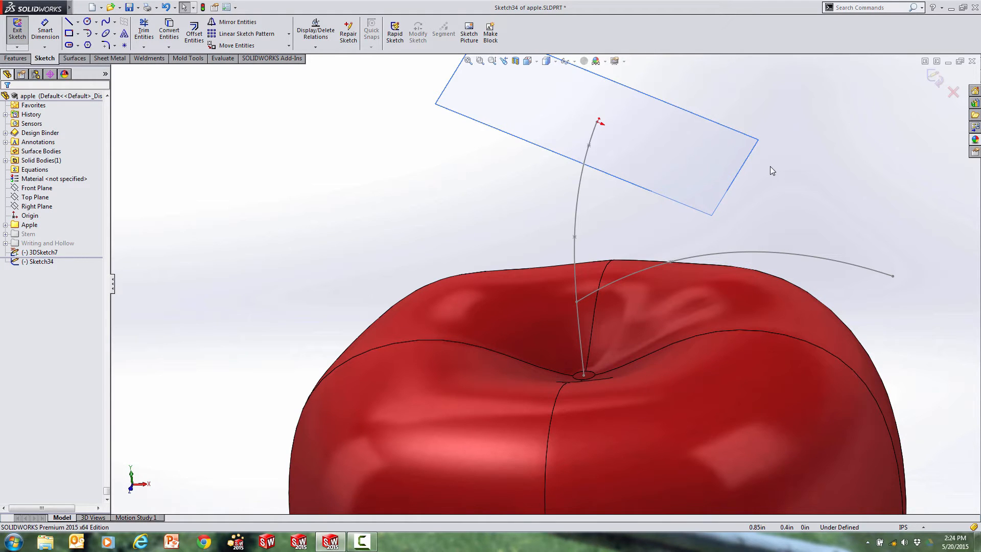
# Sketch a circle of about 0.05 in radius centred on the stem spline's upper endpoint.
pyautogui.press('s')
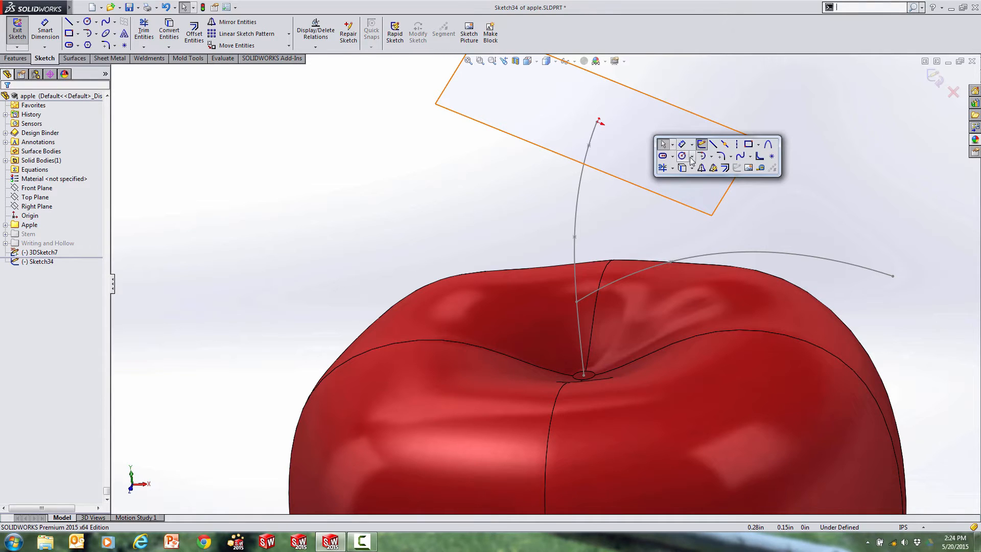
pyautogui.click(678, 159)
pyautogui.scroll(-6, 635, 169)
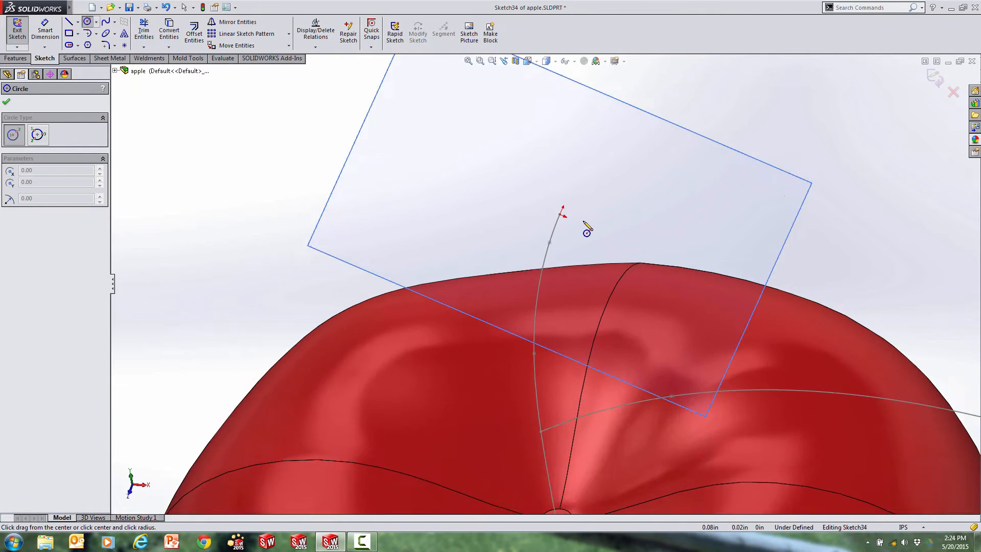
pyautogui.click(545, 218)
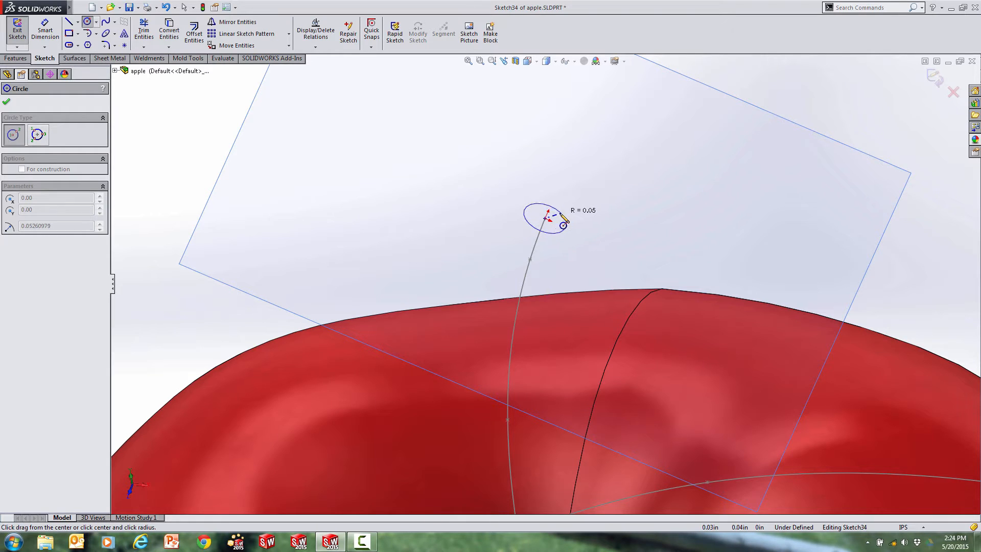
pyautogui.click(562, 221)
# Dimension the circle's diameter as 0.125 in and exit the sketch.
pyautogui.press('s')
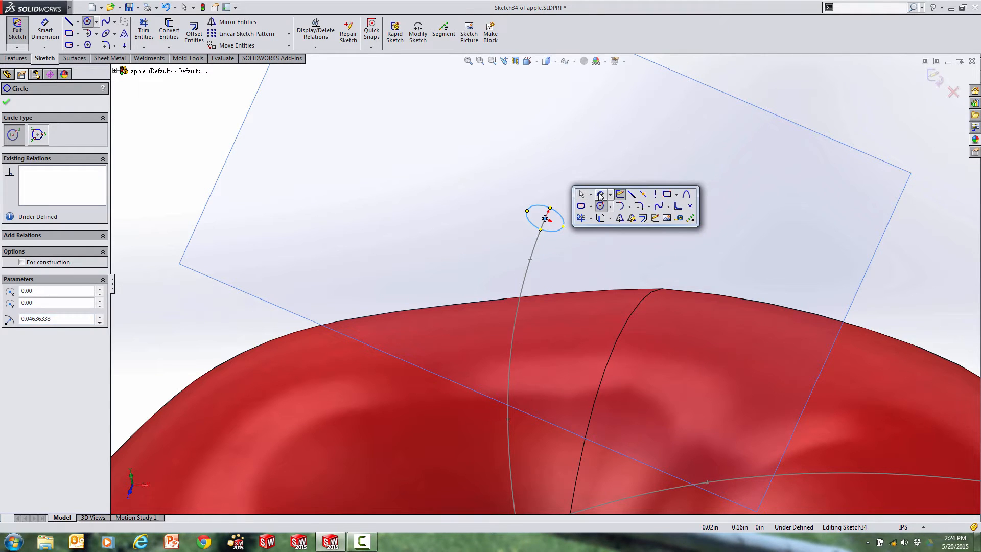
pyautogui.click(581, 194)
pyautogui.click(563, 221)
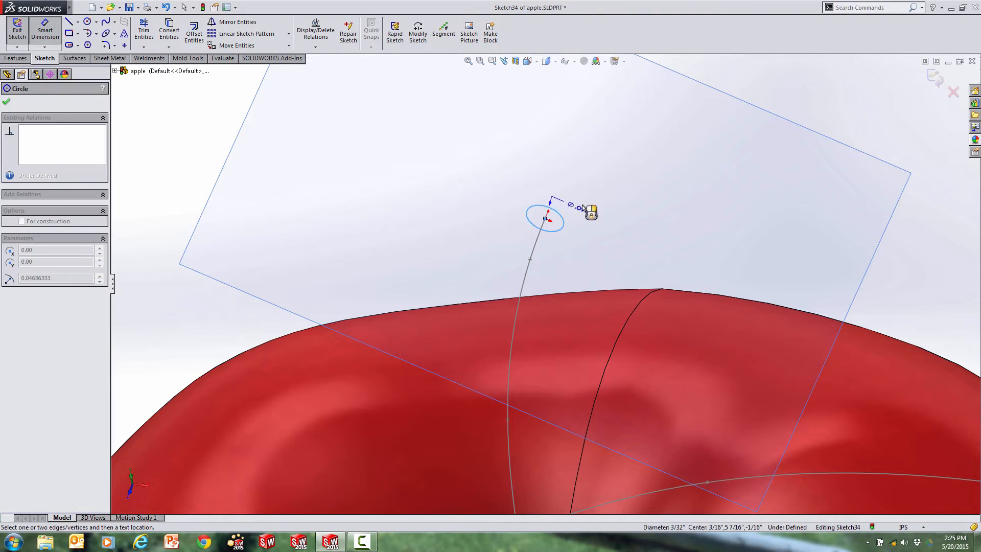
pyautogui.click(608, 202)
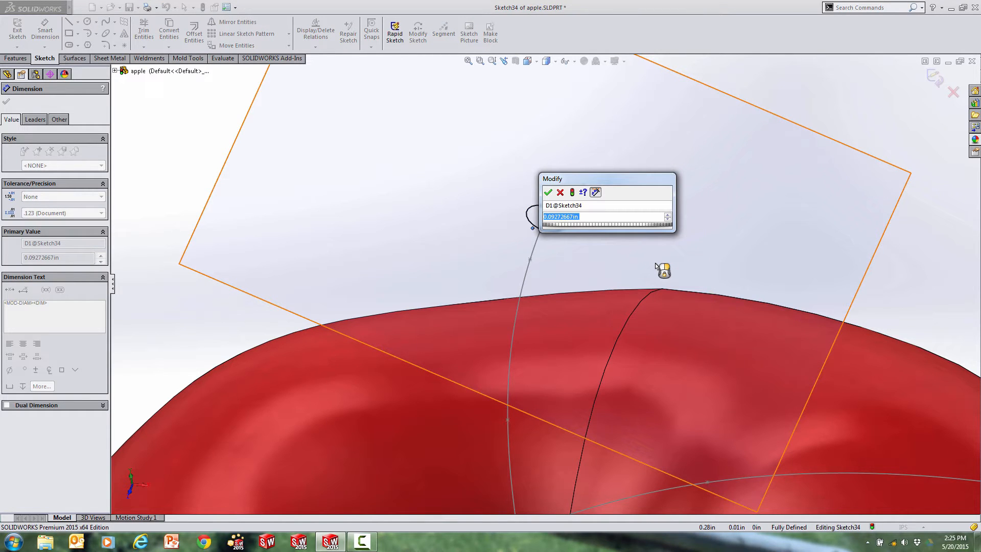
pyautogui.write('.125')
pyautogui.press('Return')
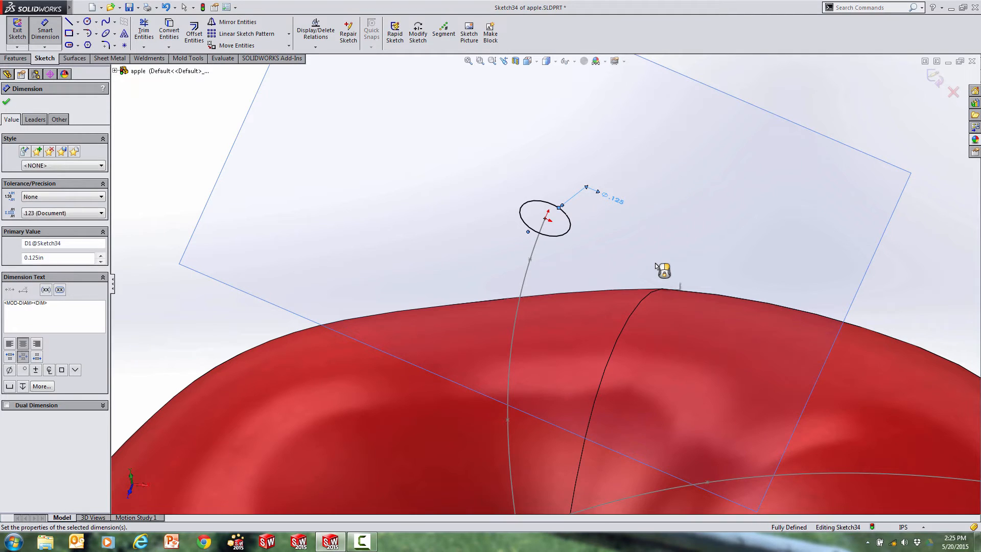
pyautogui.click(935, 77)
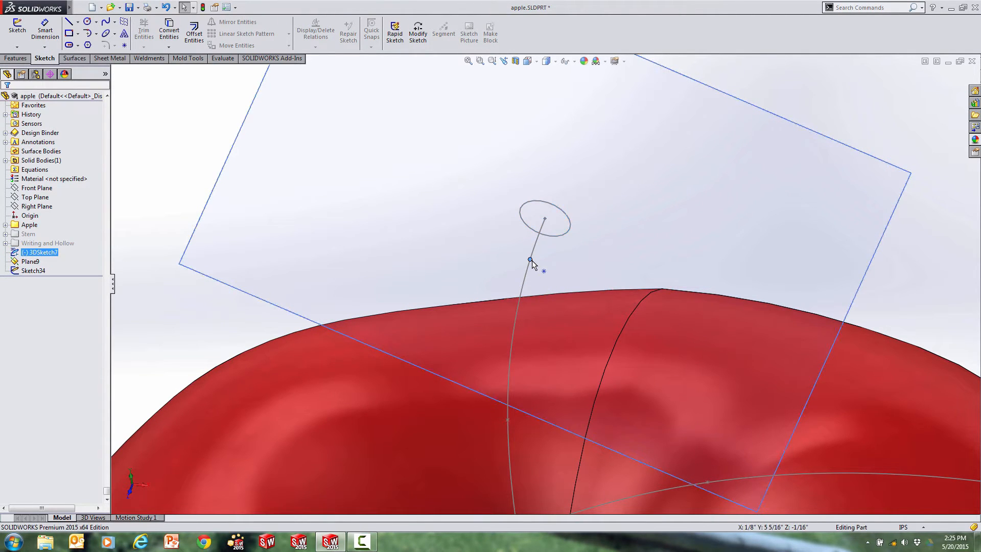
# Create a reference plane through the sketch point just below the stem's upper end, perpendicular to the stem spline, and hide the first plane at the tip.
pyautogui.click(526, 278)
pyautogui.click(526, 277)
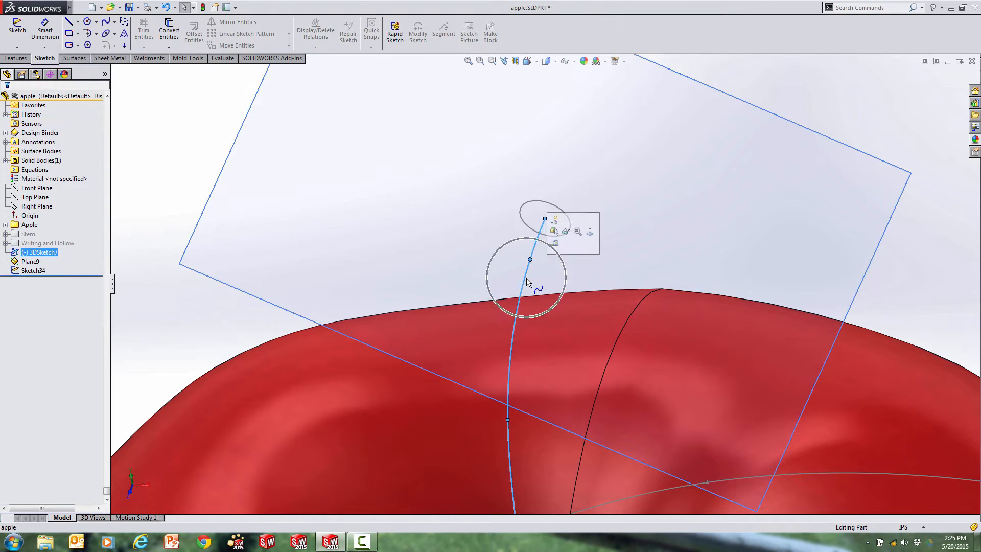
pyautogui.press('s')
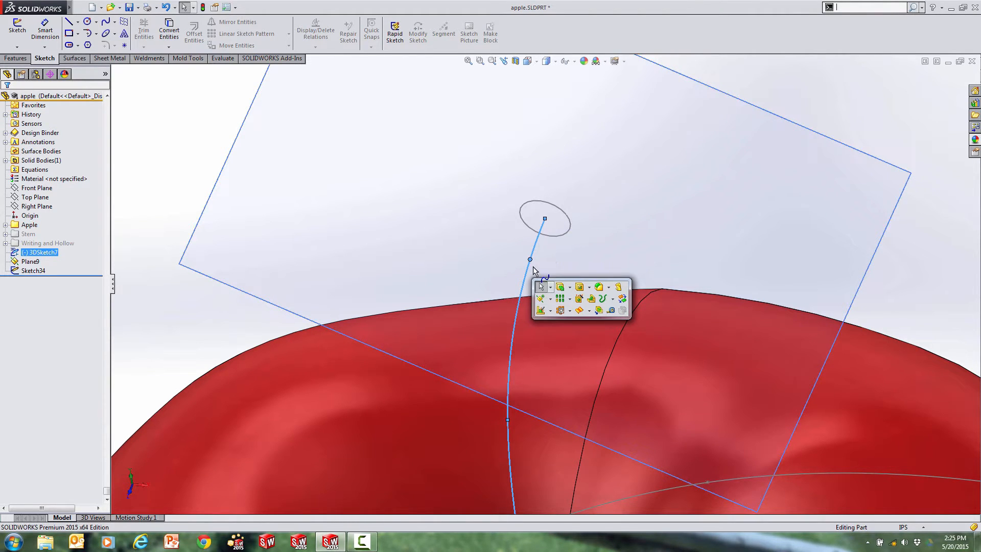
pyautogui.click(541, 299)
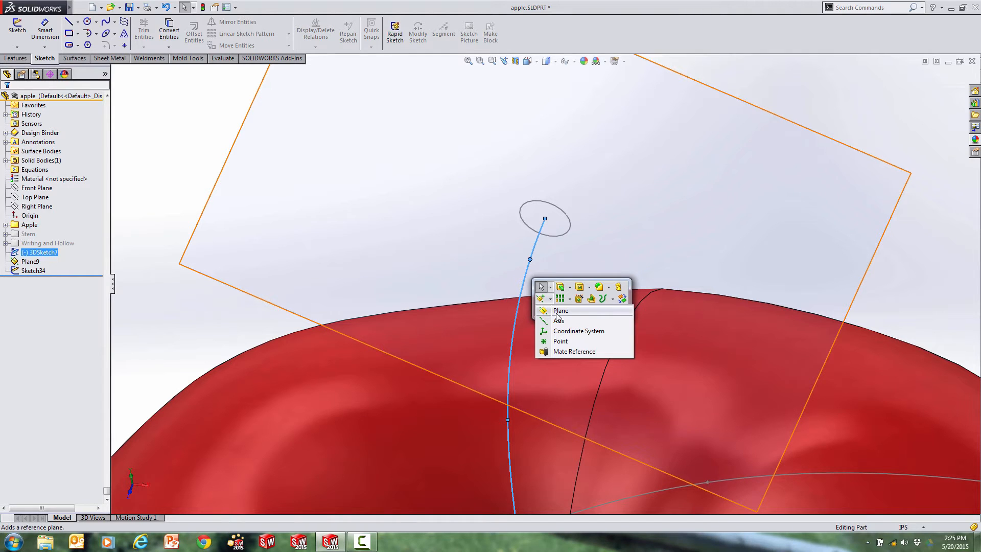
pyautogui.click(557, 312)
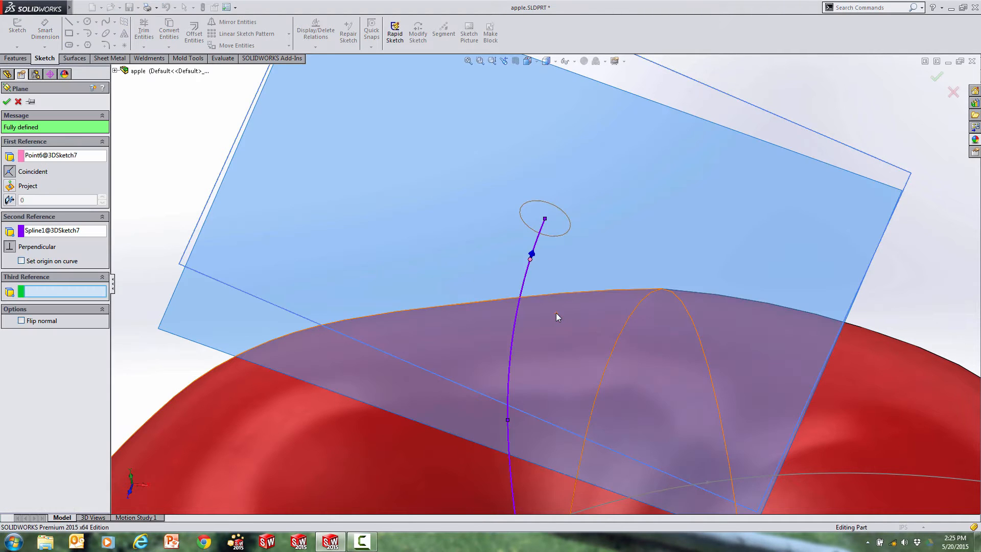
pyautogui.moveTo(556, 312); pyautogui.dragTo(568, 190, button='middle')
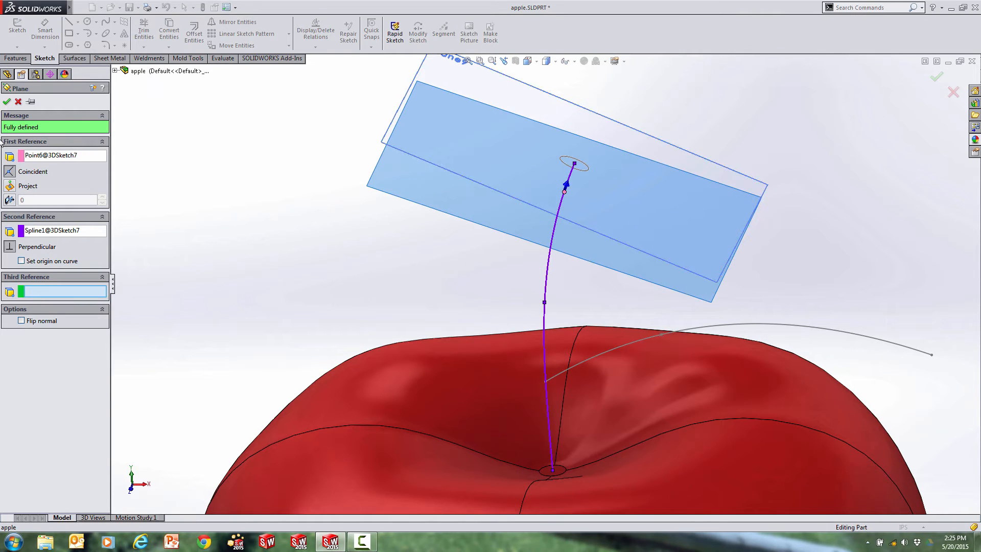
pyautogui.click(6, 103)
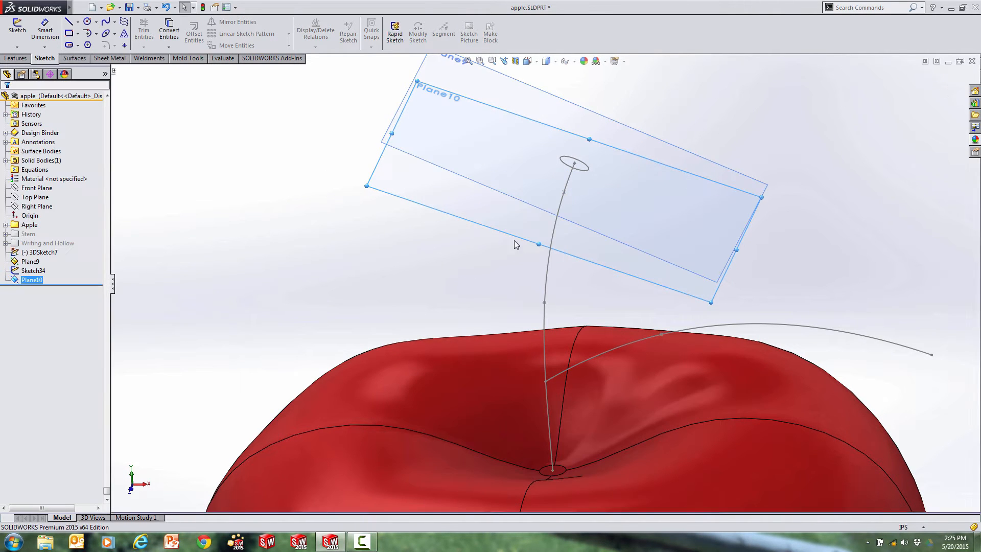
pyautogui.click(438, 173)
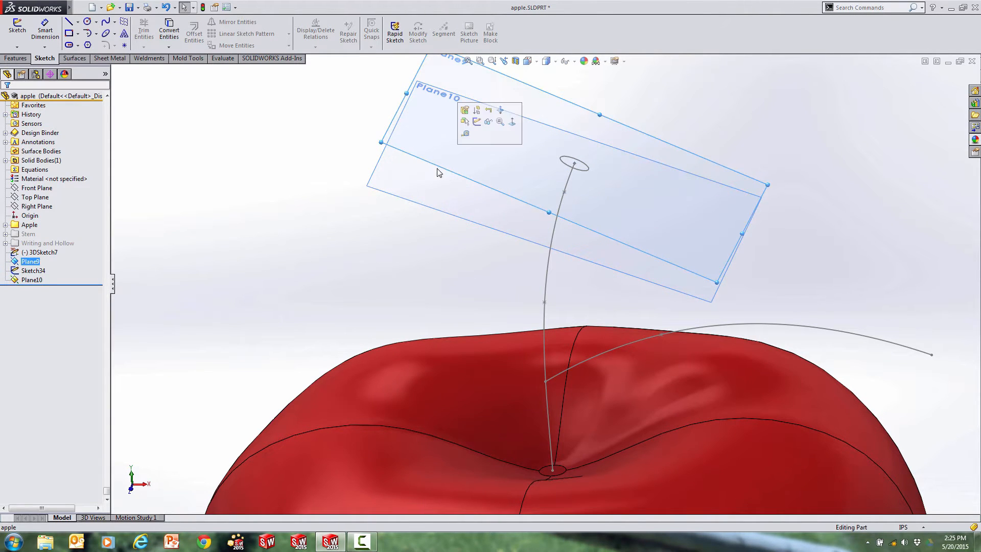
pyautogui.click(488, 122)
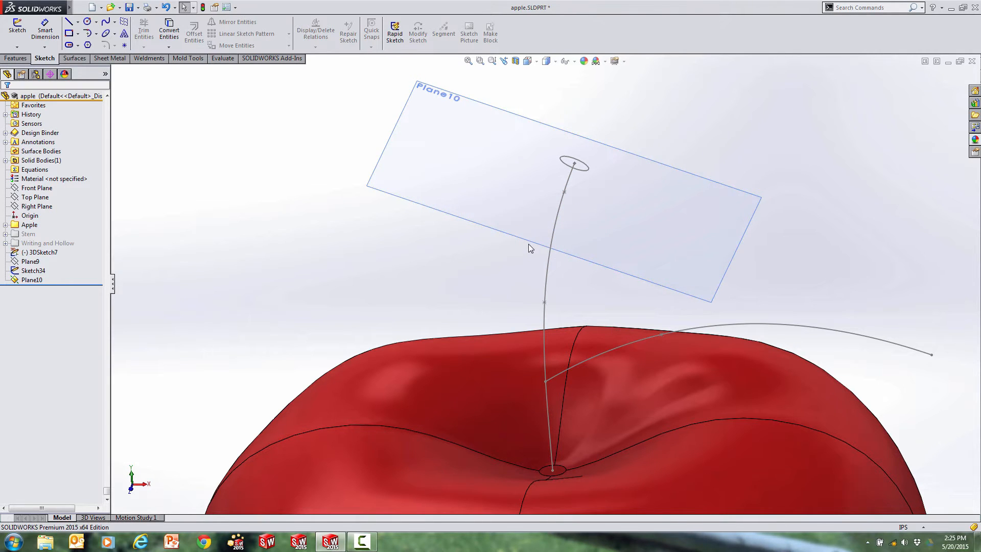
# Sketch a circle of about 0.043 in radius on the new plane, centred on the stem's sketch point, and hide that plane after exiting the sketch.
pyautogui.click(528, 244)
pyautogui.click(570, 195)
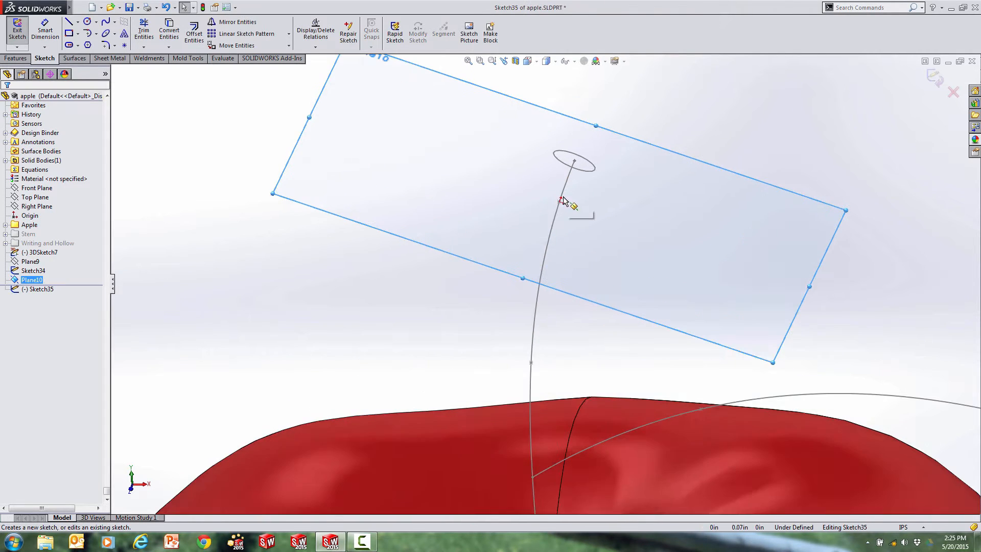
pyautogui.press('s')
pyautogui.click(587, 219)
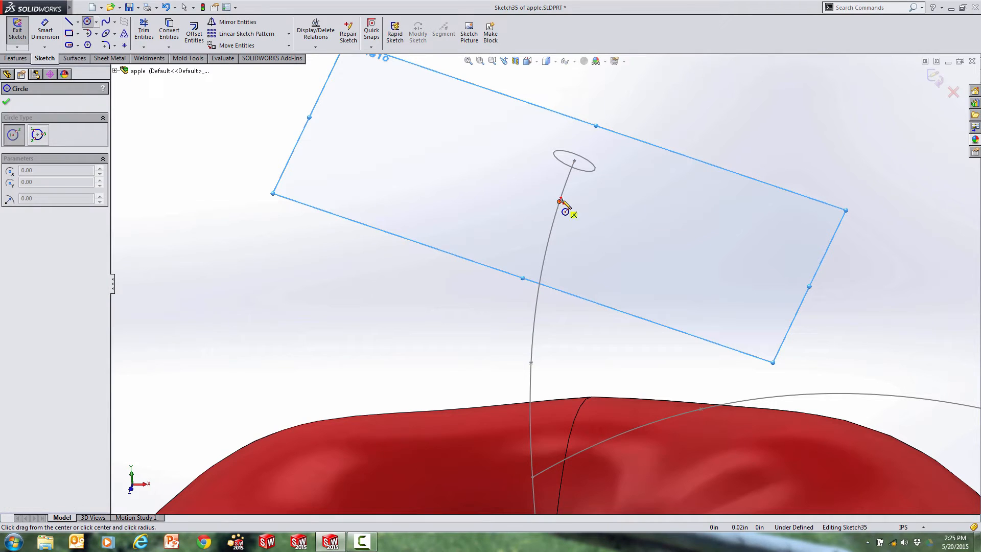
pyautogui.click(560, 201)
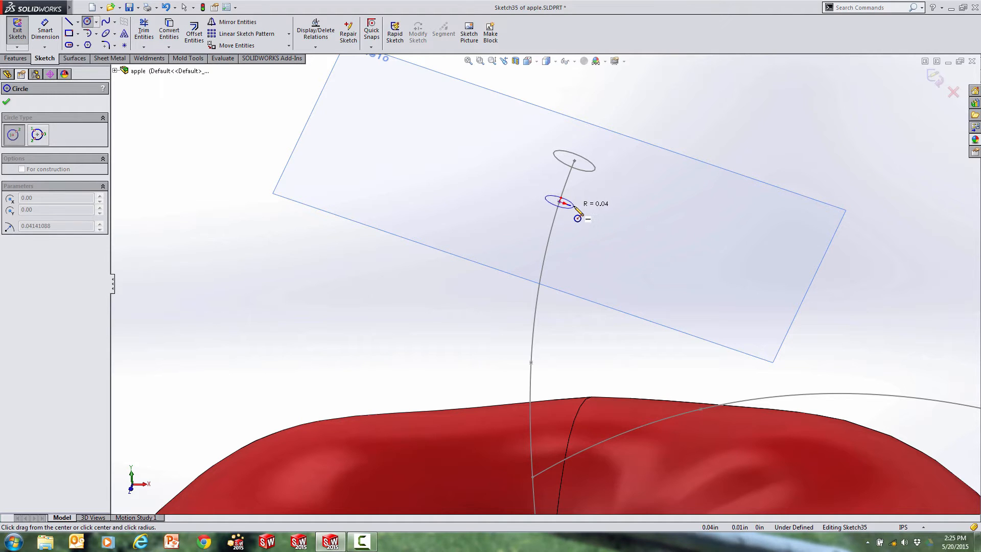
pyautogui.click(576, 214)
pyautogui.press('Down')
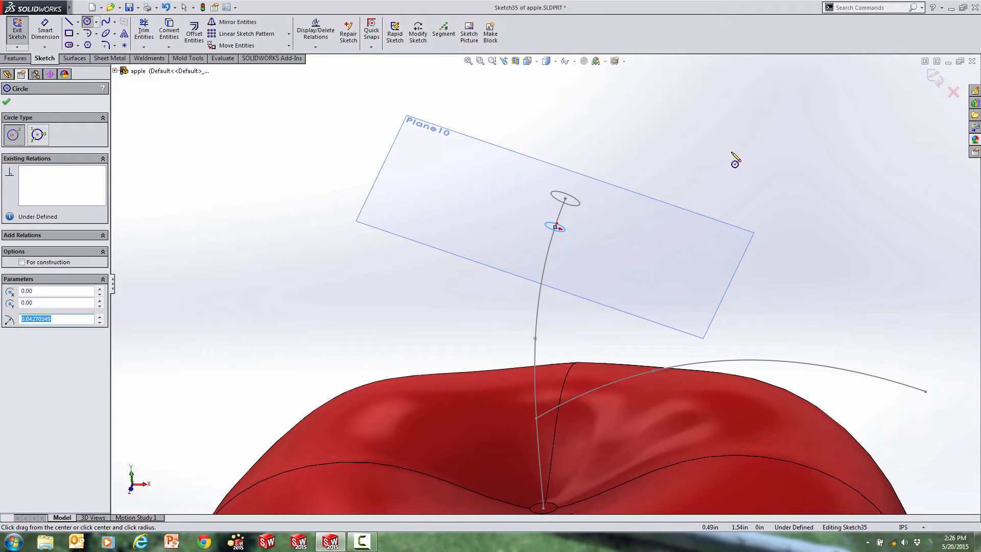
pyautogui.click(935, 81)
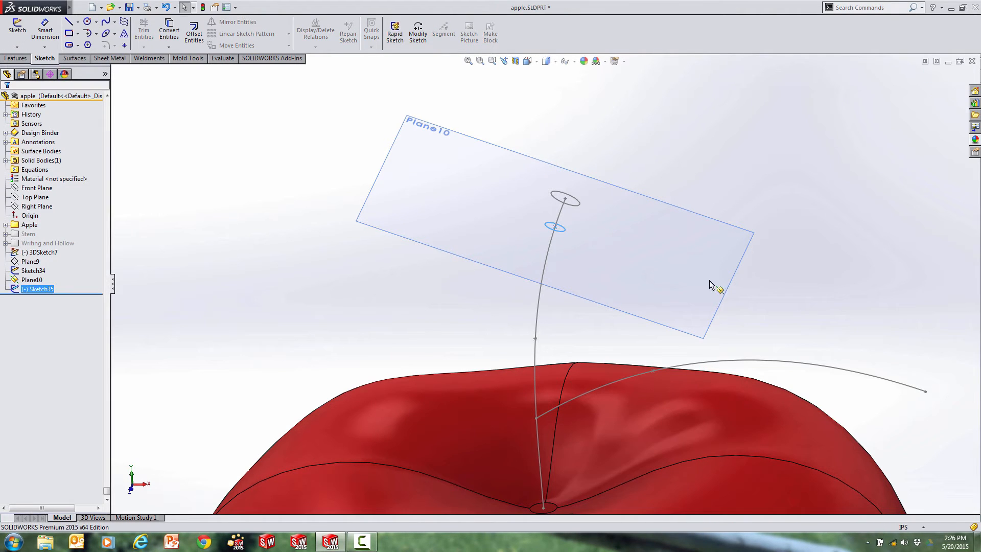
pyautogui.click(630, 313)
pyautogui.click(681, 267)
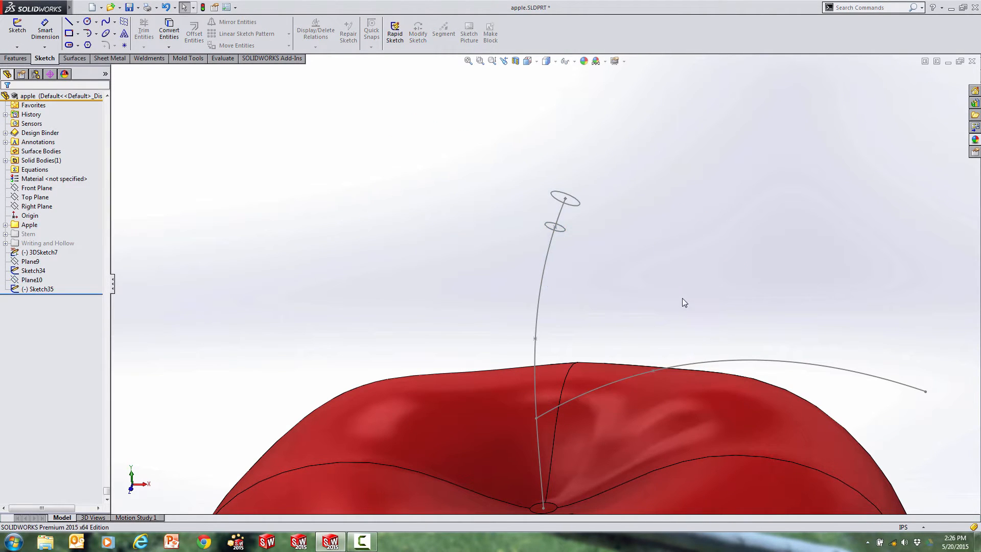
# On the small flat face at the stem's base, sketch a circle of about 0.032 in radius centred on the stem spline's lower end.
pyautogui.moveTo(663, 307)
pyautogui.mouseDown(button='middle')
pyautogui.moveTo(650, 324)
pyautogui.moveTo(656, 315)
pyautogui.mouseUp(button='middle')
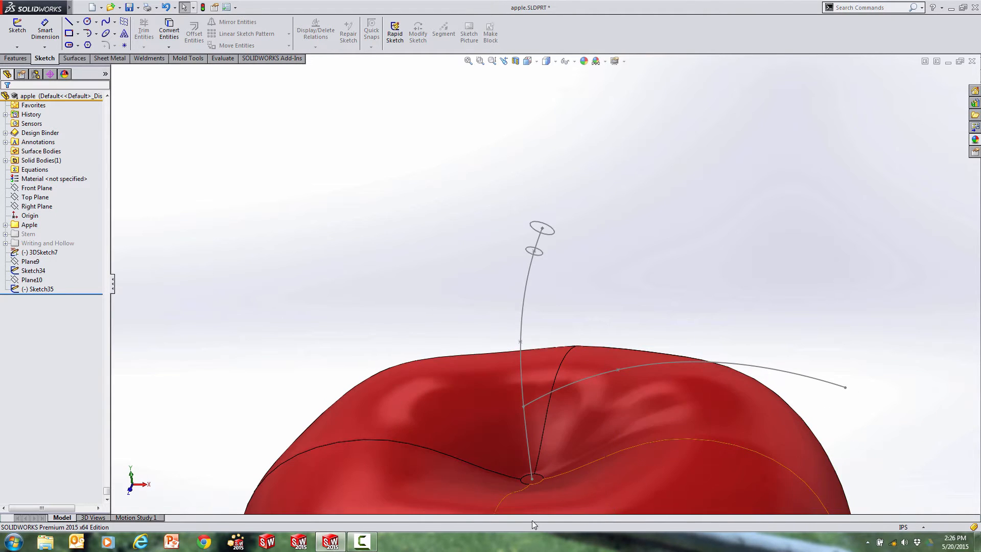
pyautogui.scroll(-3, 535, 504)
pyautogui.keyDown('ctrl'); pyautogui.moveTo(537, 497); pyautogui.dragTo(532, 456, button='middle'); pyautogui.keyUp('ctrl')
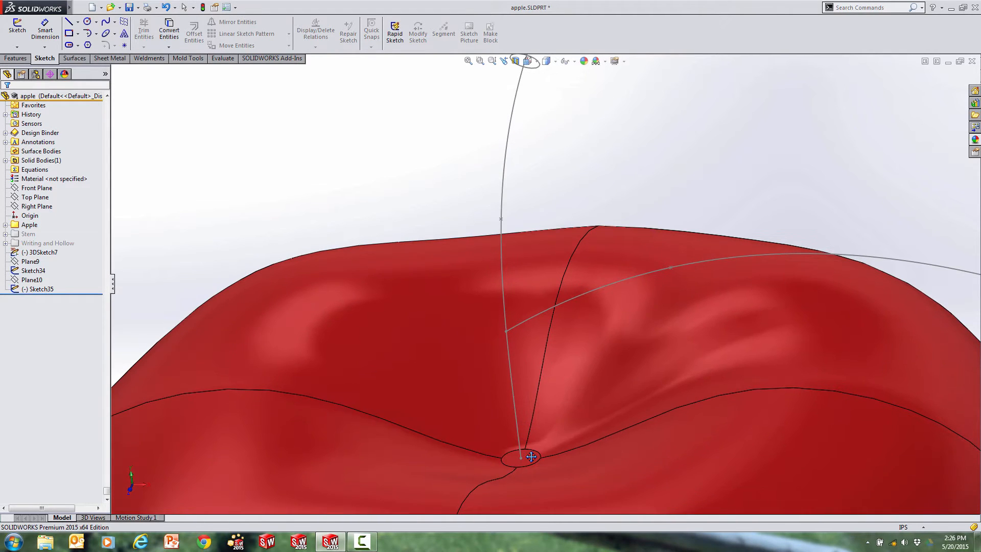
pyautogui.click(529, 459)
pyautogui.press('s')
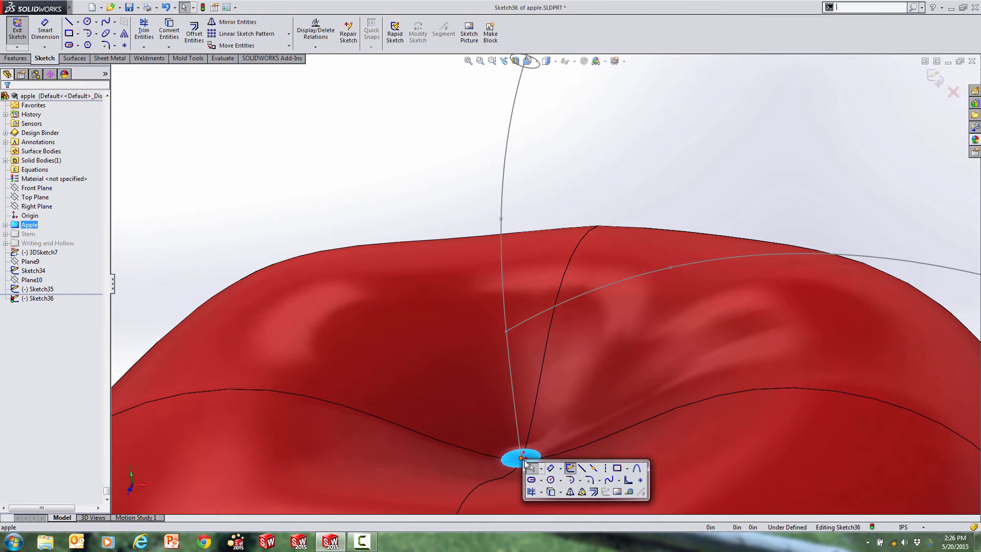
pyautogui.click(526, 476)
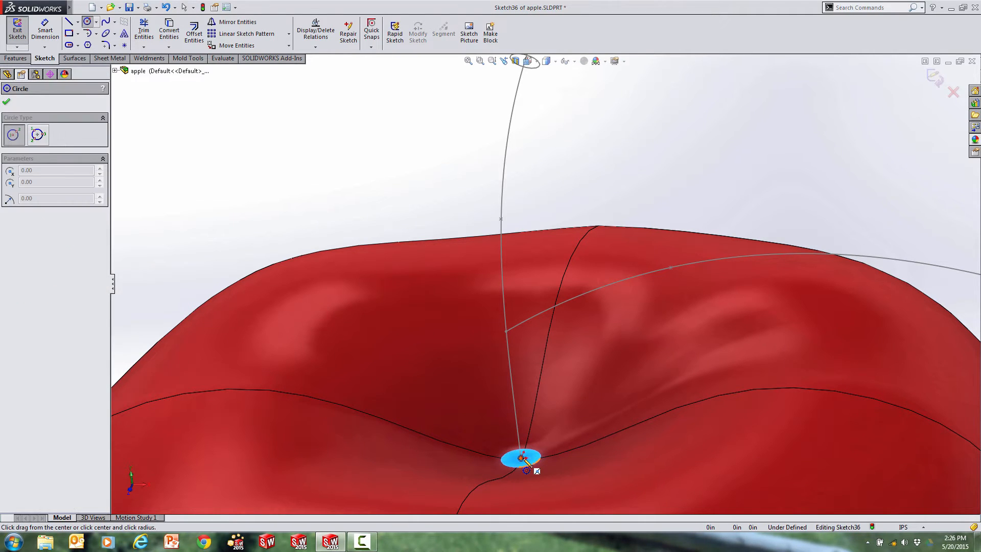
pyautogui.click(521, 457)
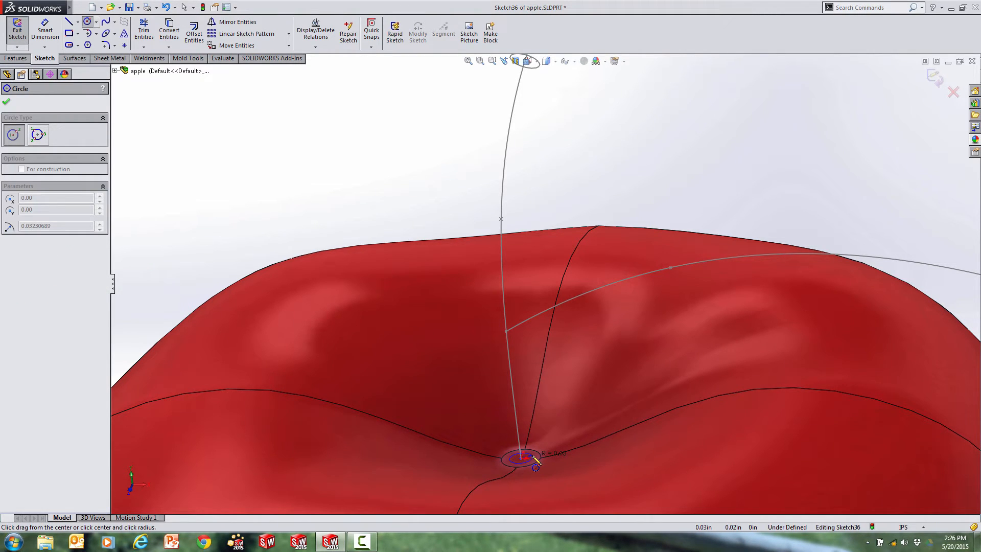
pyautogui.click(534, 459)
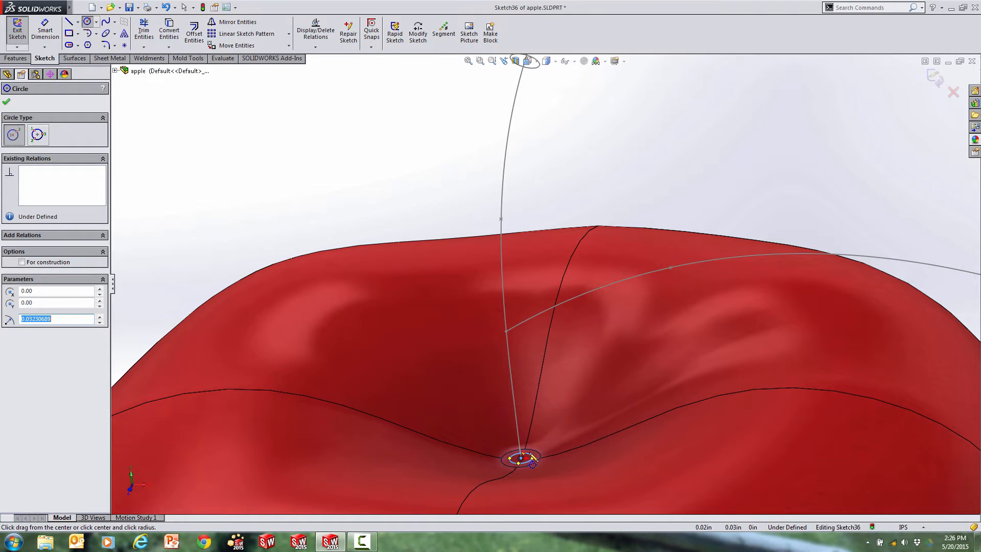
# Dimension the diameter of the circle at the stem's base as 0.080 in and exit the sketch.
pyautogui.press('s')
pyautogui.click(557, 469)
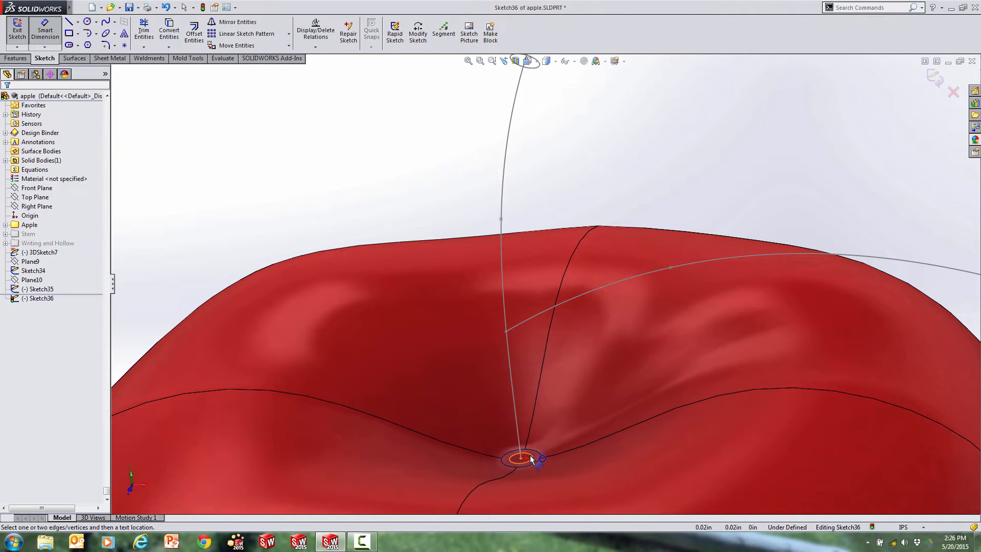
pyautogui.click(532, 454)
pyautogui.click(585, 464)
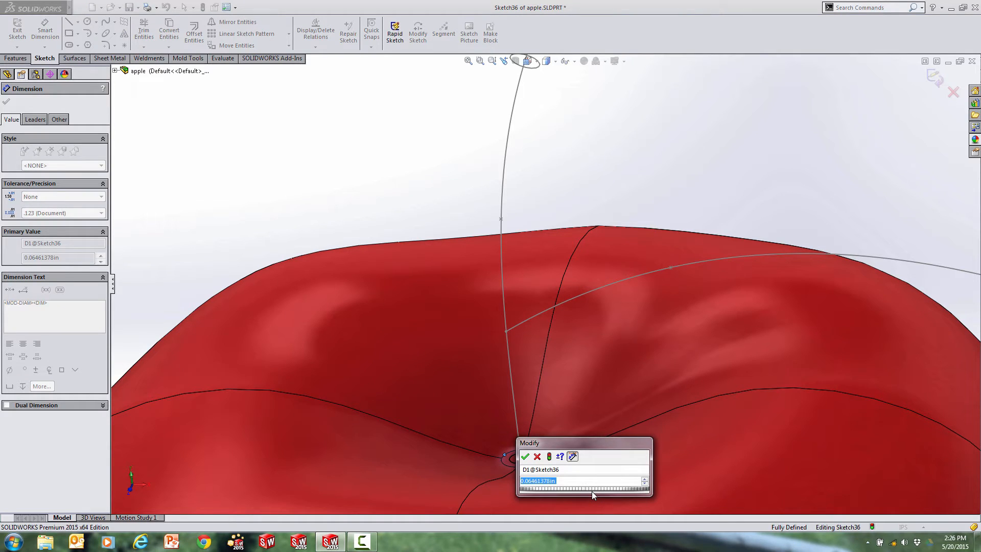
pyautogui.write('.080')
pyautogui.press('Return')
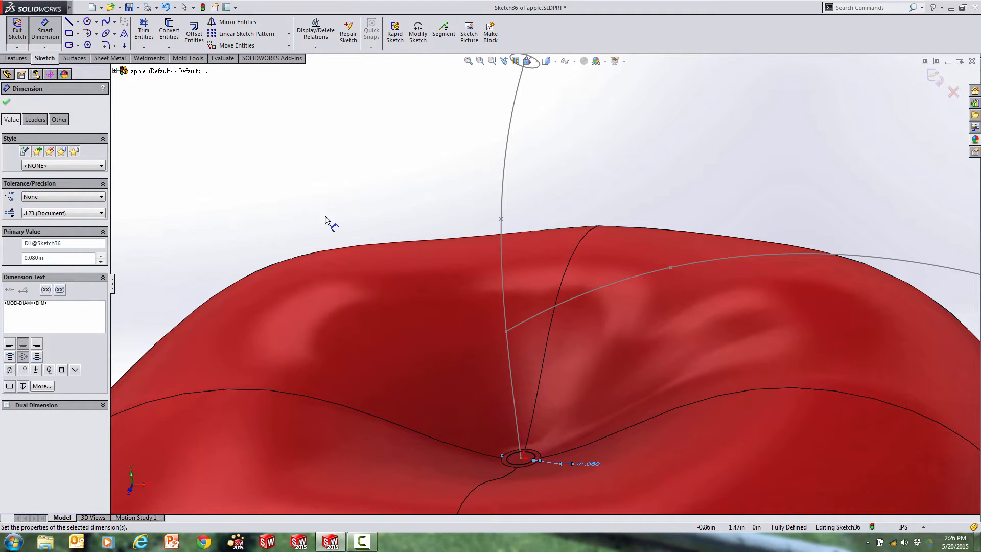
pyautogui.click(6, 101)
pyautogui.click(939, 81)
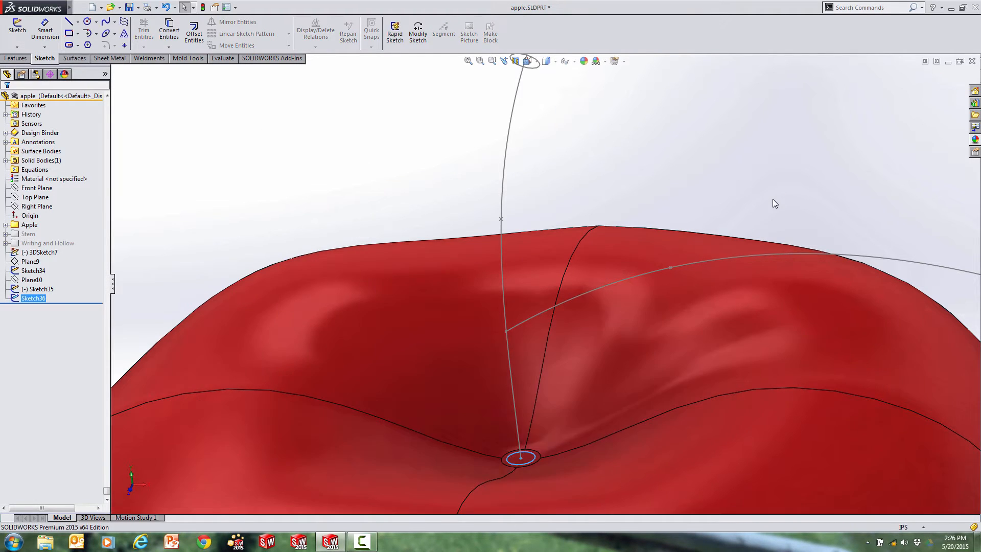
# Start a Lofted Boss/Base through the three stem circles in order: base, just below the tip, and tip.
pyautogui.click(16, 58)
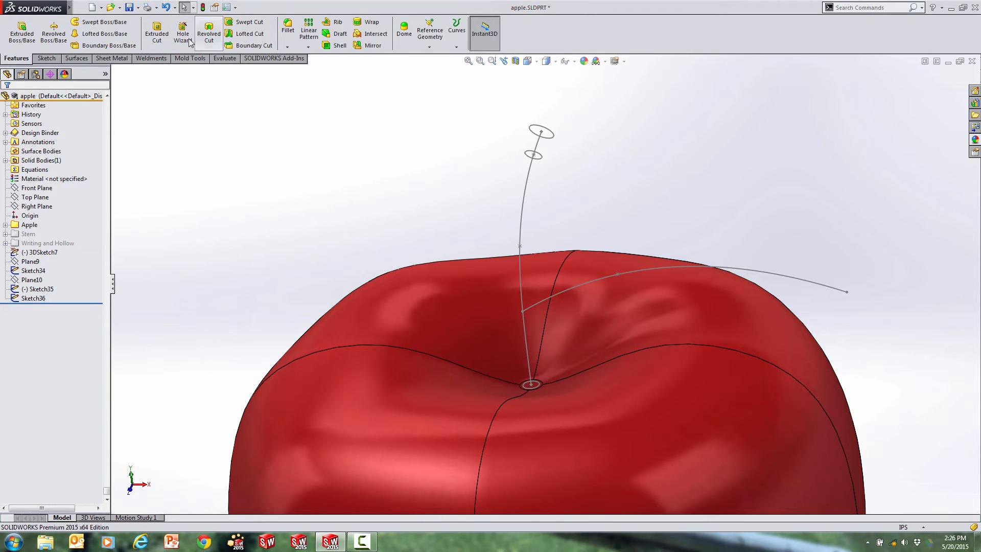
pyautogui.click(105, 34)
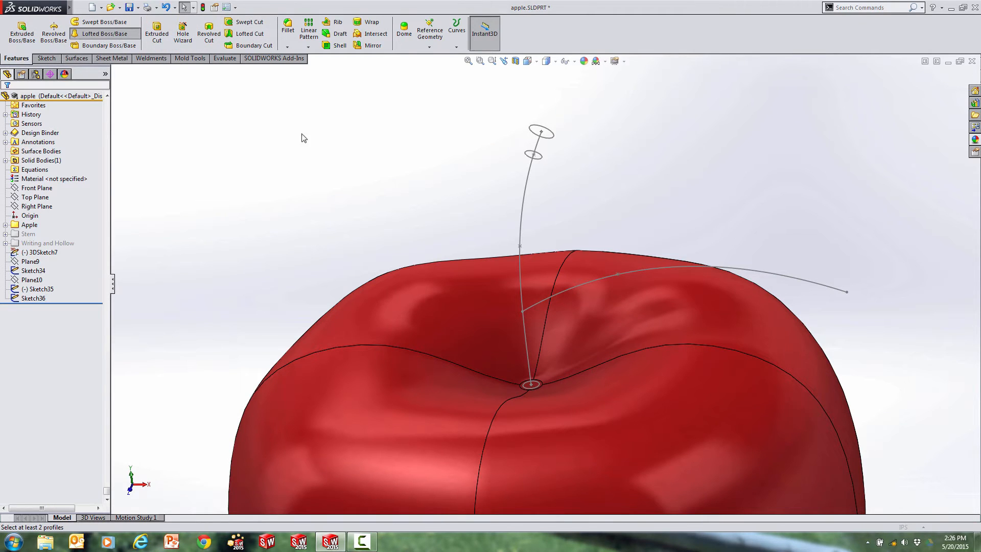
pyautogui.click(536, 387)
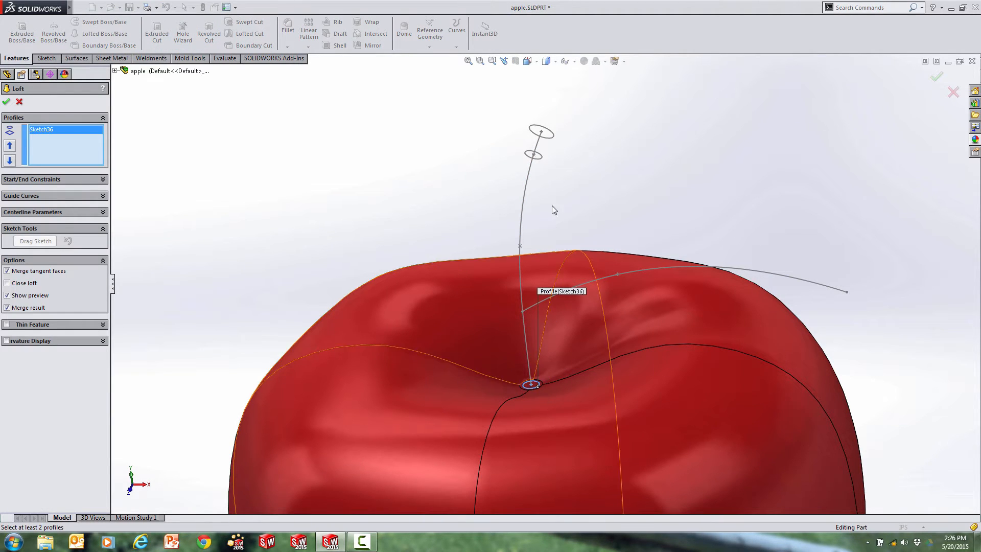
pyautogui.click(535, 156)
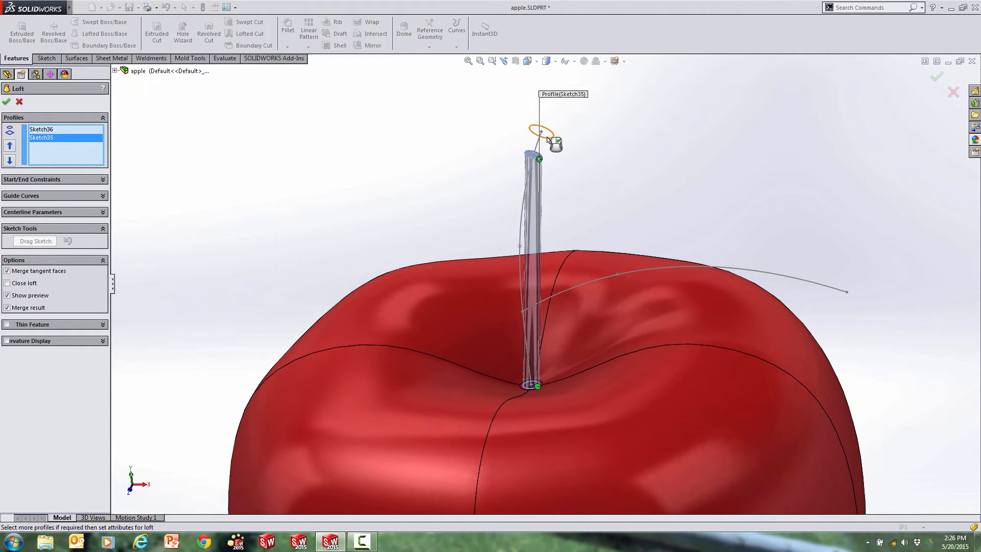
pyautogui.click(544, 139)
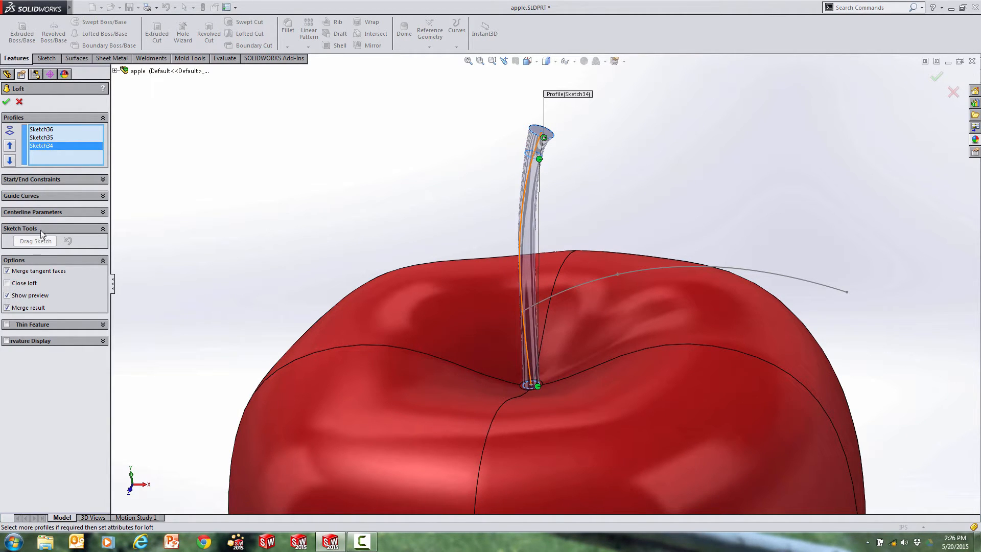
# Use only the stem spline of the 3D sketch as the loft's centerline, picked as an open loop with the SelectionManager.
pyautogui.click(44, 212)
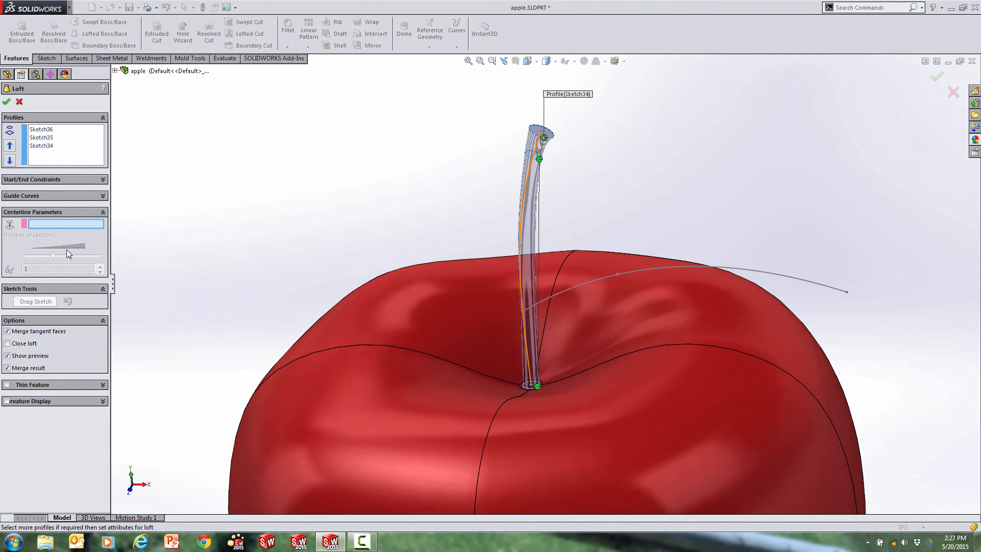
pyautogui.click(520, 223)
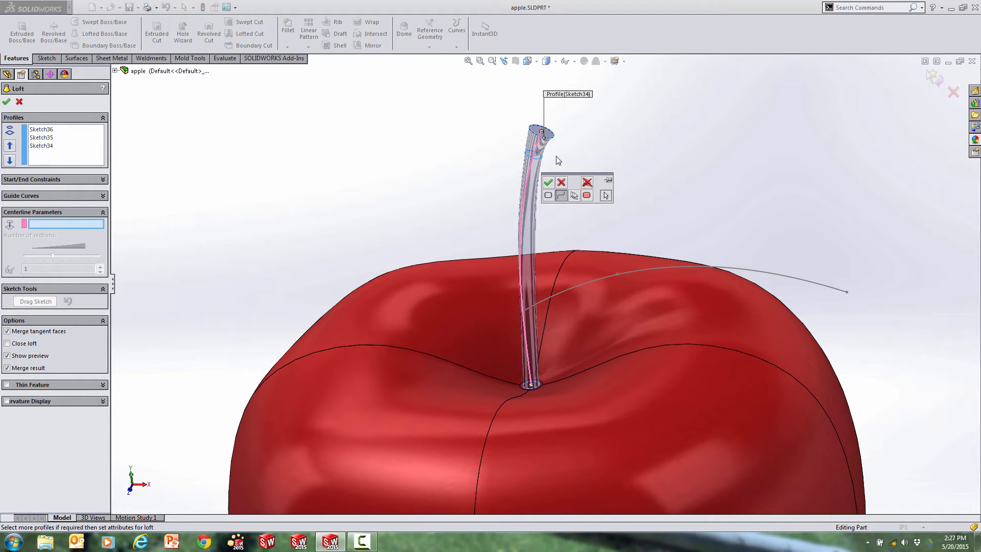
pyautogui.rightClick(603, 163)
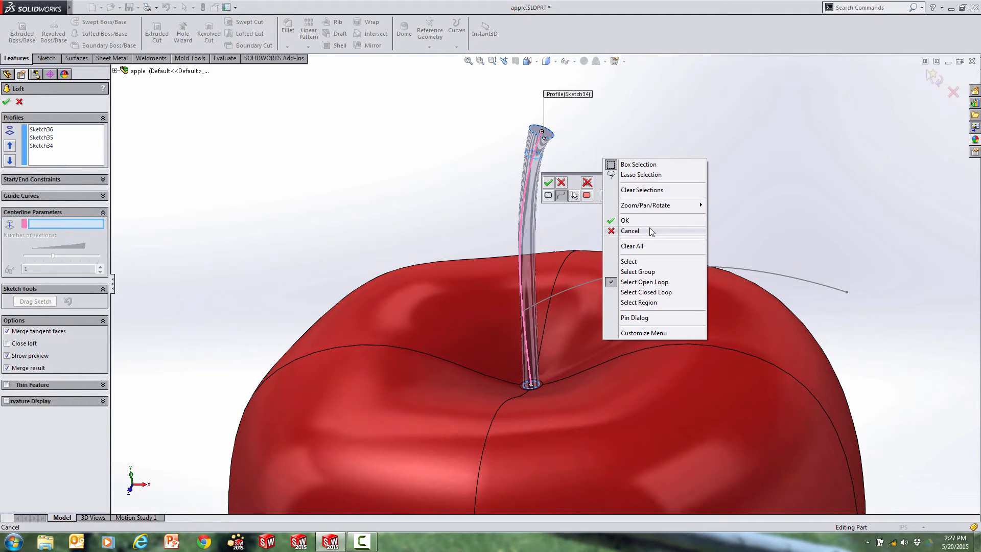
pyautogui.click(580, 228)
pyautogui.rightClick(583, 167)
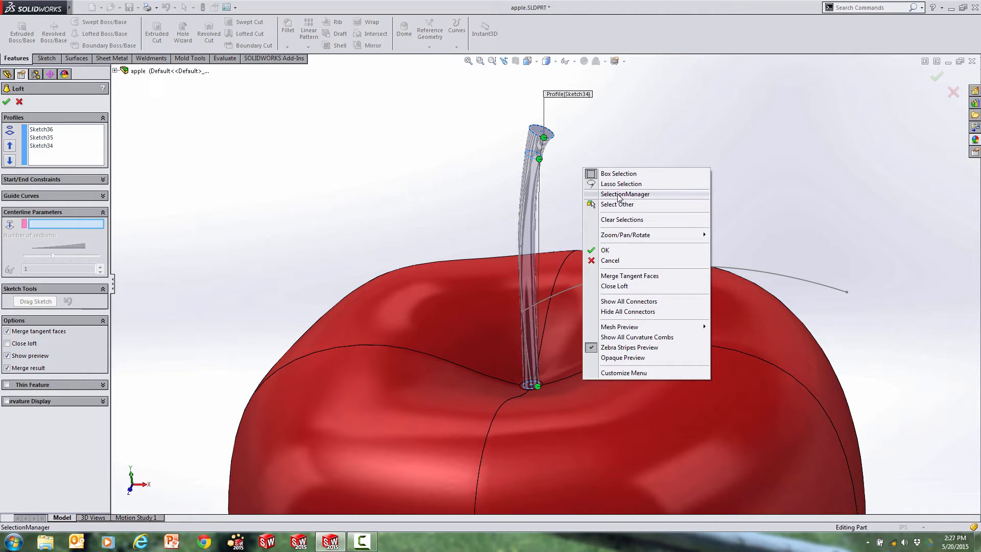
pyautogui.click(620, 195)
pyautogui.click(525, 190)
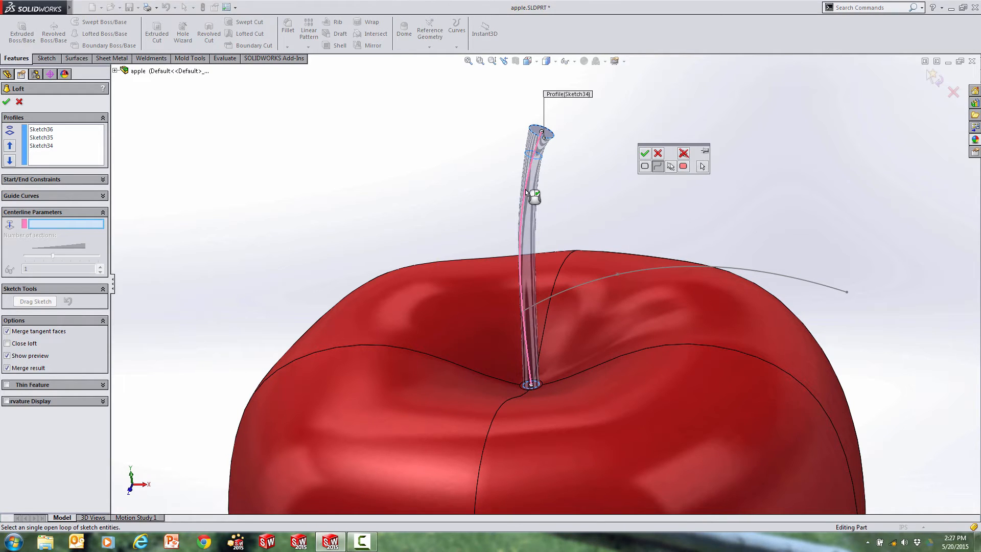
pyautogui.rightClick(525, 189)
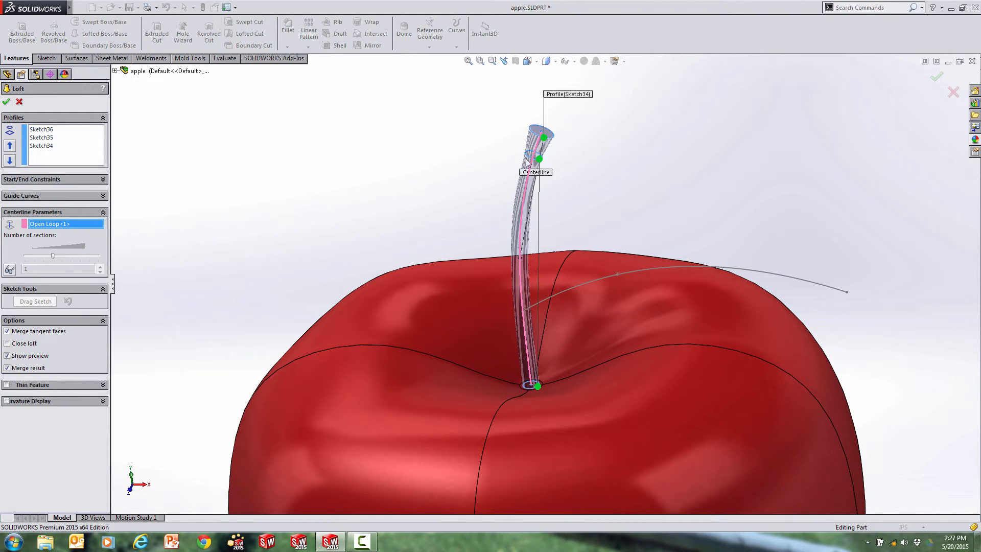
# Set the loft's end constraint at the stem tip to Normal To Profile.
pyautogui.scroll(-3, 549, 166)
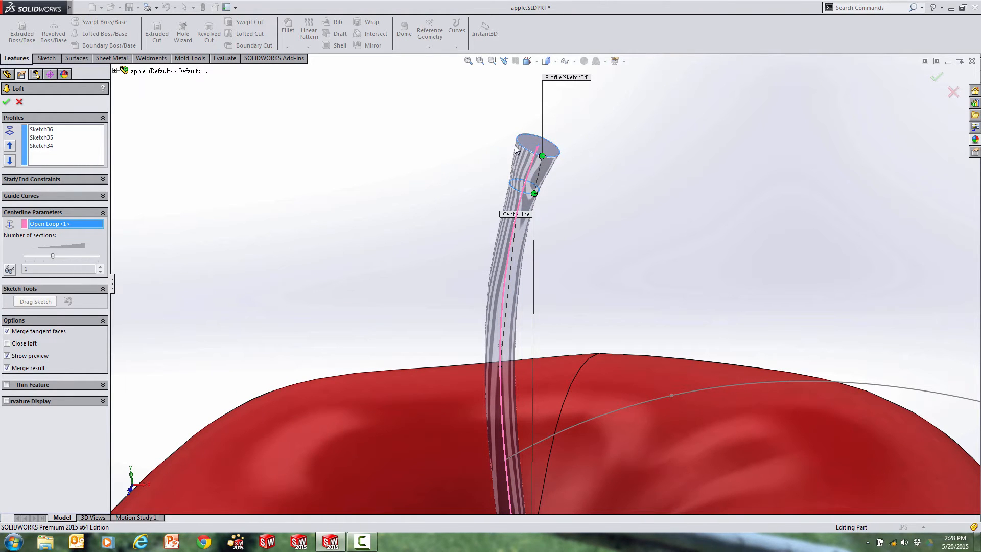
pyautogui.click(38, 180)
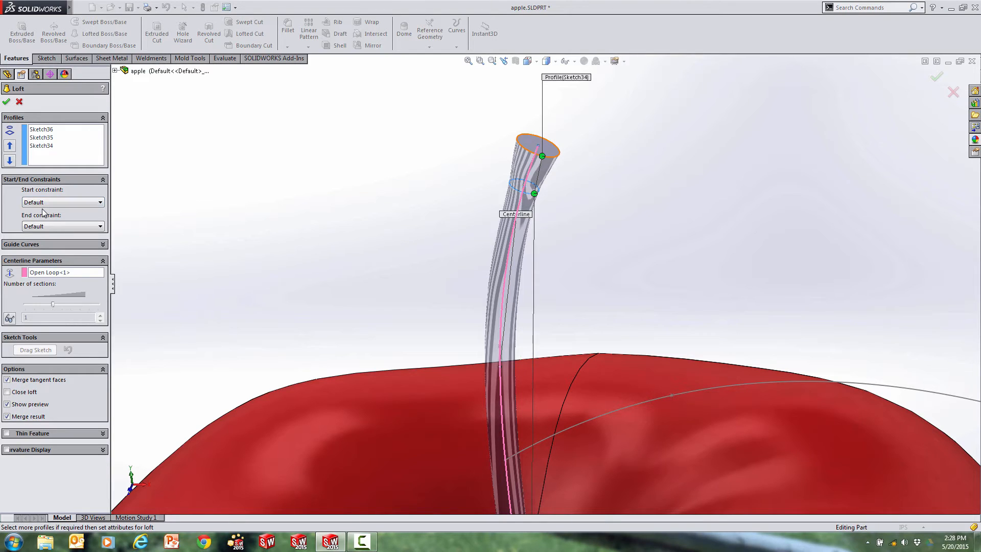
pyautogui.click(50, 227)
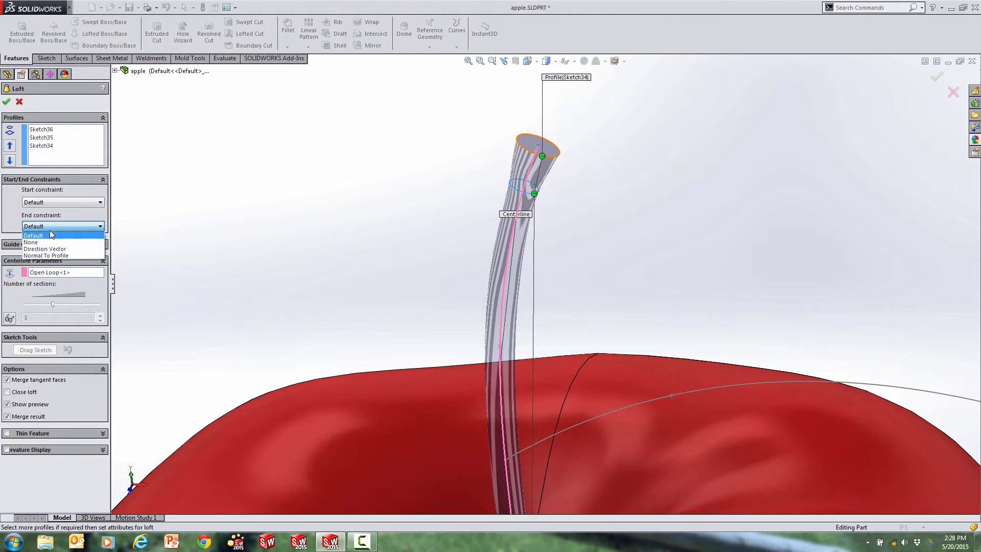
pyautogui.click(47, 256)
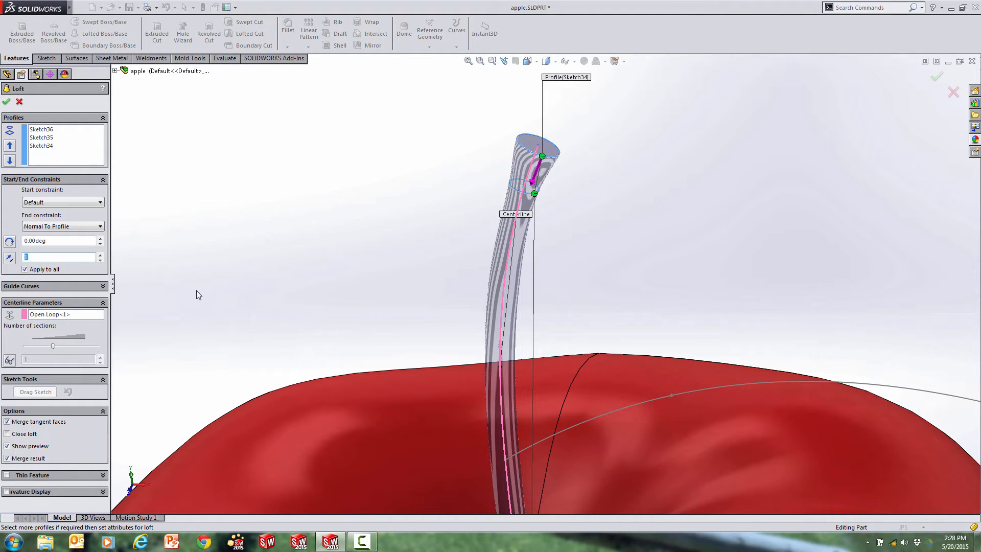
# Adjust the end tangent length to 2.5 and accept the stem loft.
pyautogui.click(101, 255)
pyautogui.click(100, 255)
pyautogui.click(100, 255)
pyautogui.click(100, 255)
pyautogui.click(101, 255)
pyautogui.click(101, 254)
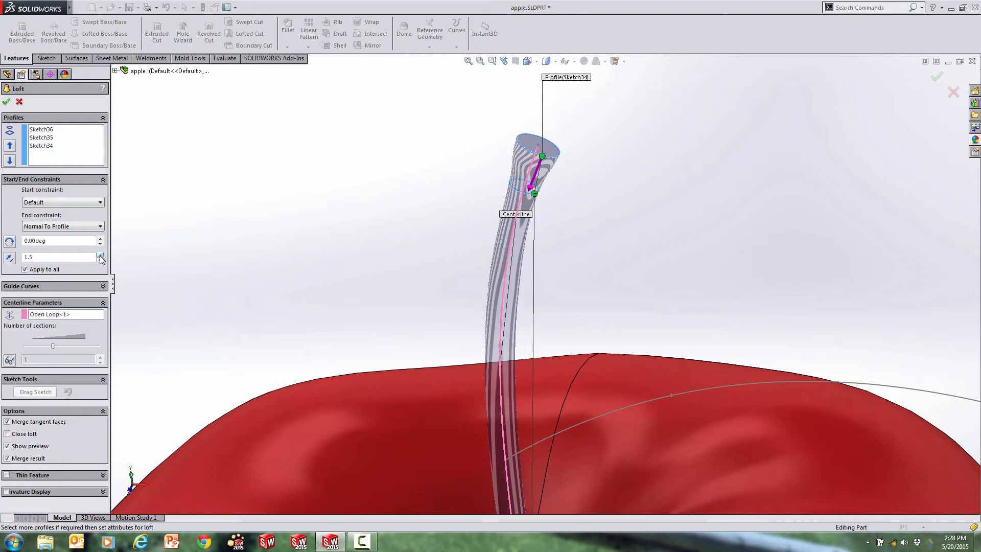
pyautogui.click(100, 255)
pyautogui.click(100, 255)
pyautogui.click(100, 255)
pyautogui.click(100, 255)
pyautogui.click(100, 255)
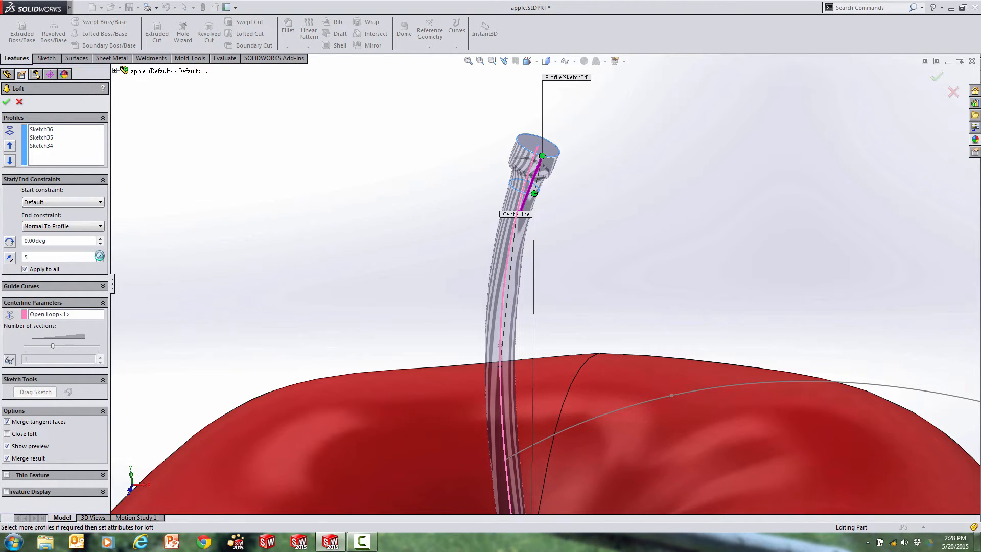
pyautogui.click(101, 260)
pyautogui.click(101, 260)
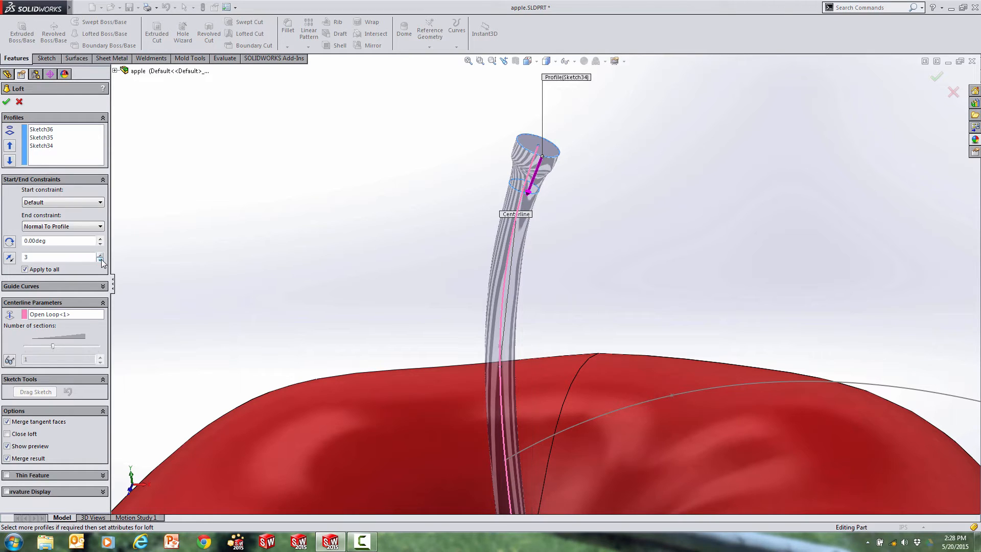
pyautogui.click(101, 260)
pyautogui.click(100, 255)
pyautogui.moveTo(89, 260); pyautogui.dragTo(19, 267)
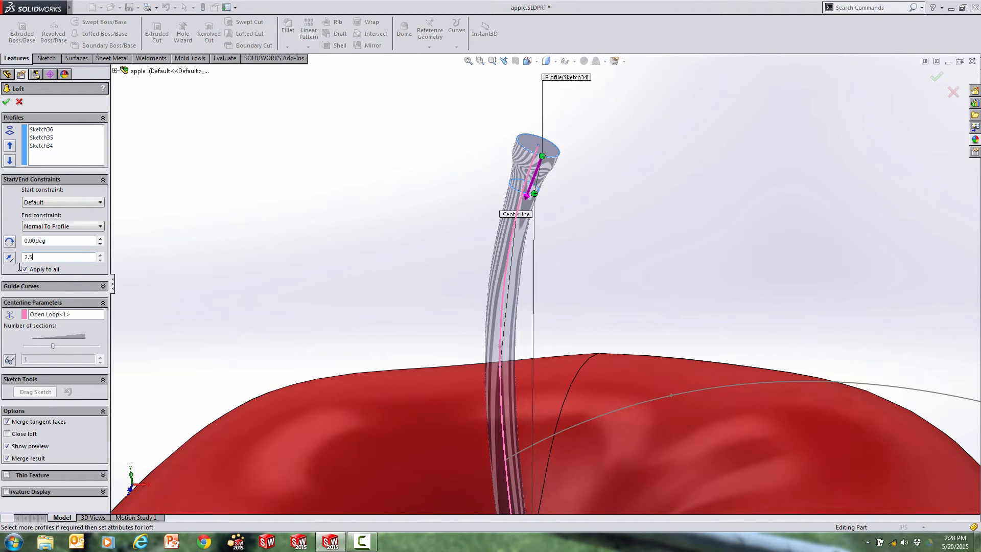
pyautogui.click(6, 101)
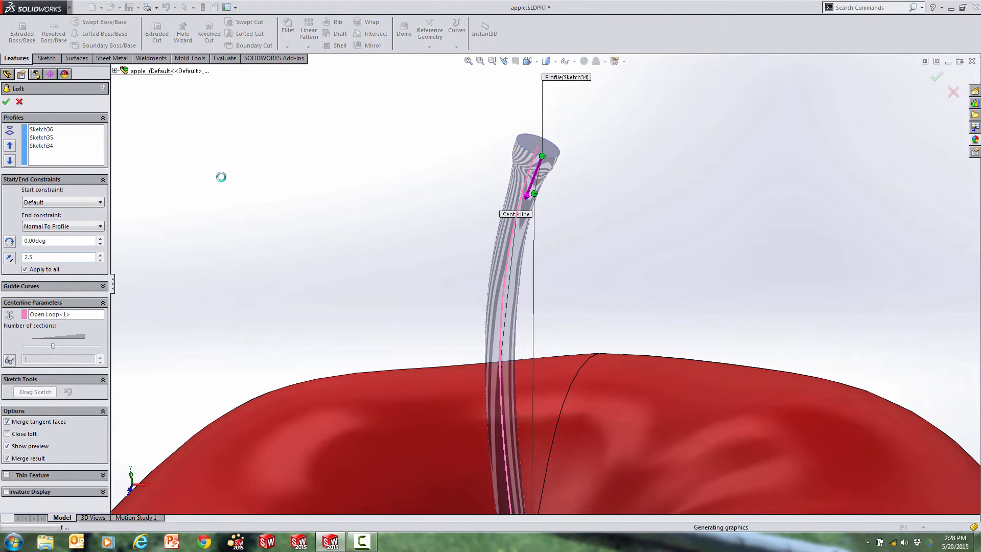
# Edit the stem loft and turn off Merge result so the stem is a separate body from the apple.
pyautogui.click(345, 237)
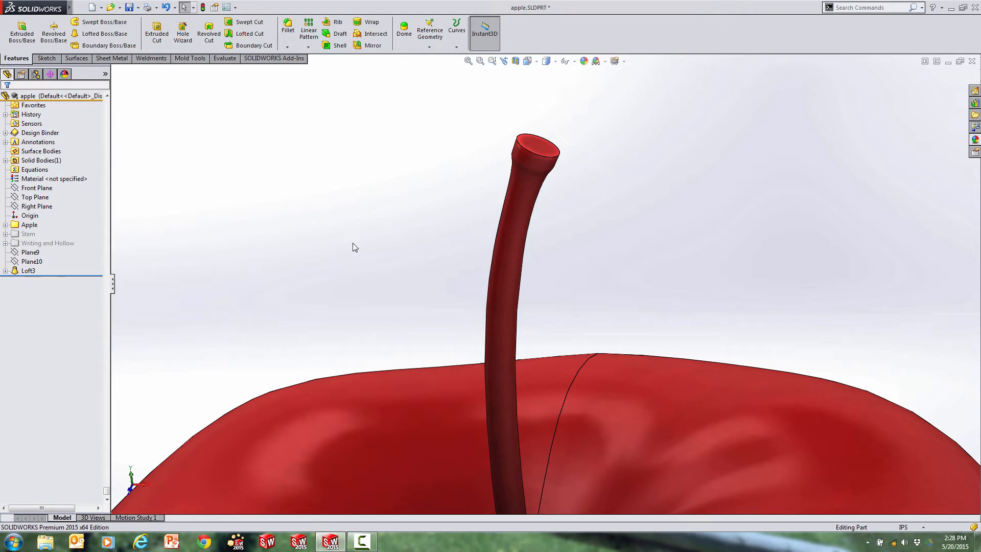
pyautogui.moveTo(394, 268); pyautogui.dragTo(401, 244, button='middle')
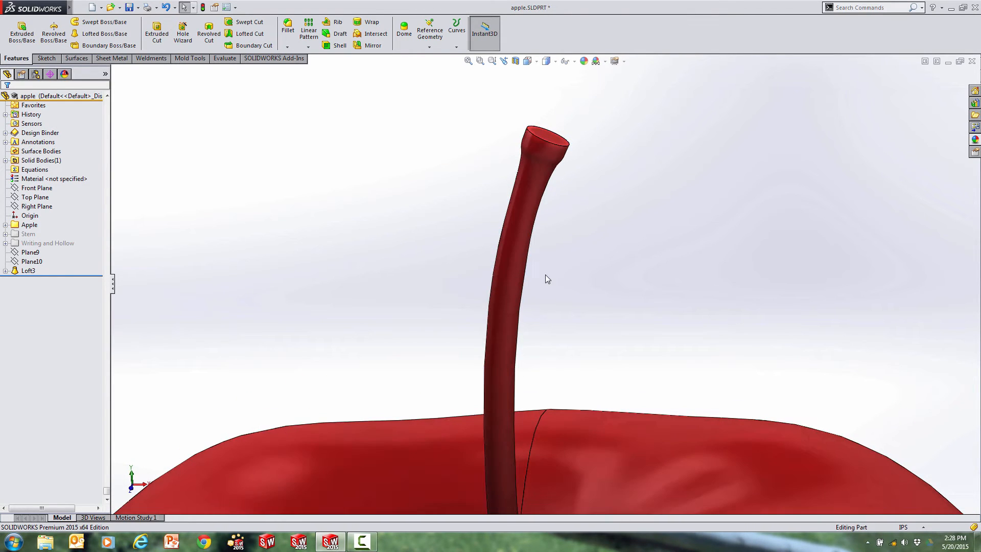
pyautogui.scroll(3, 544, 274)
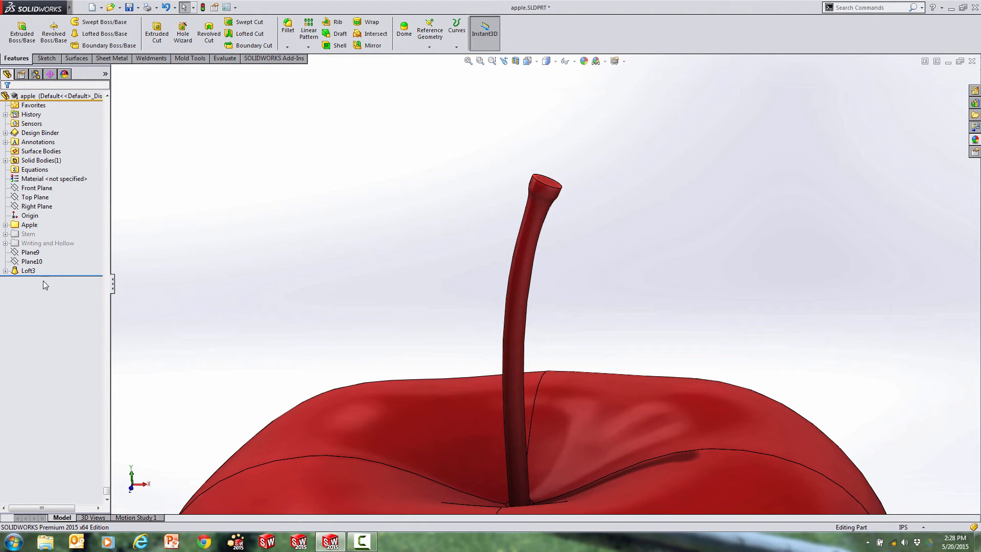
pyautogui.click(27, 272)
pyautogui.click(36, 244)
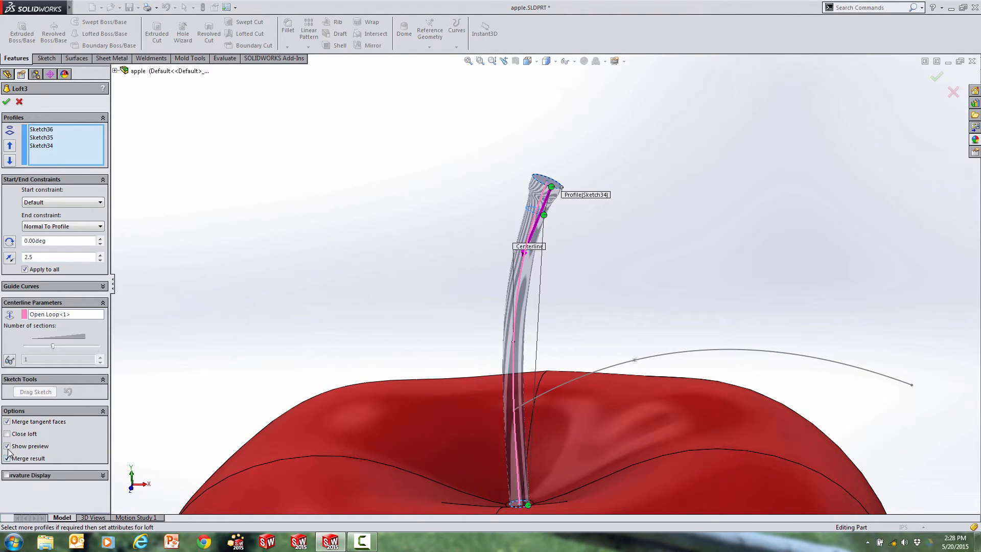
pyautogui.click(7, 458)
pyautogui.click(6, 102)
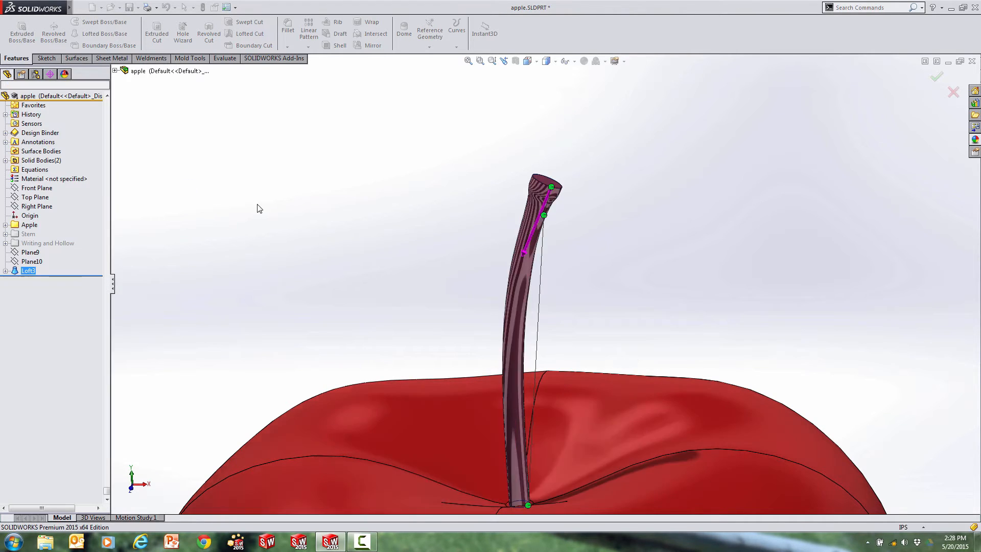
# Apply the cream low gloss plastic appearance from the Low Gloss plastics to the part by placing it on the stem.
pyautogui.click(975, 139)
pyautogui.click(756, 89)
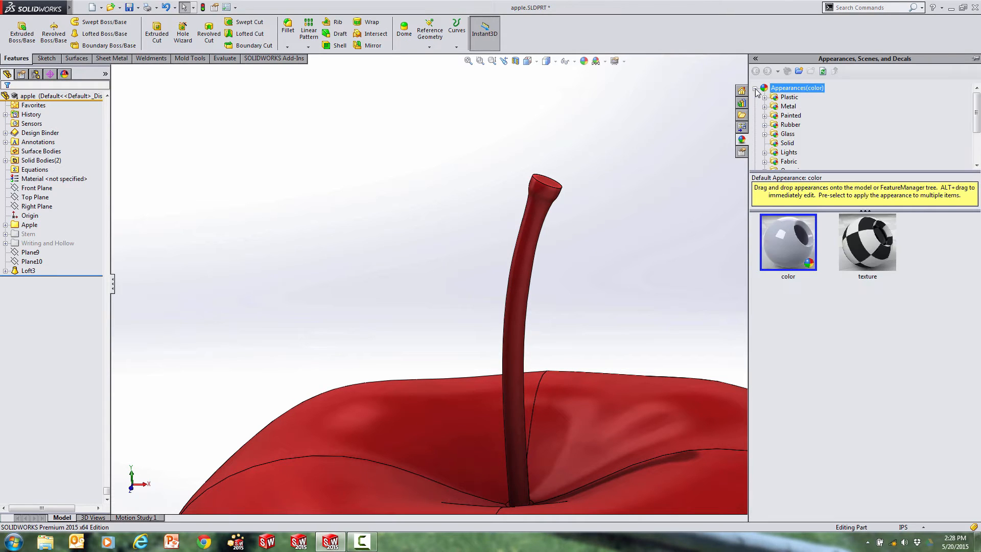
pyautogui.scroll(-1, 772, 145)
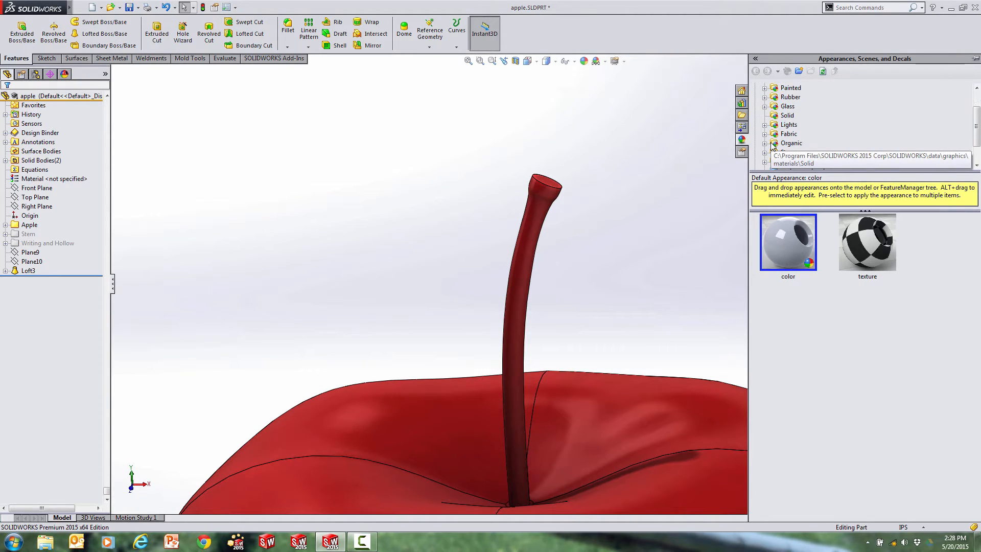
pyautogui.scroll(1, 790, 151)
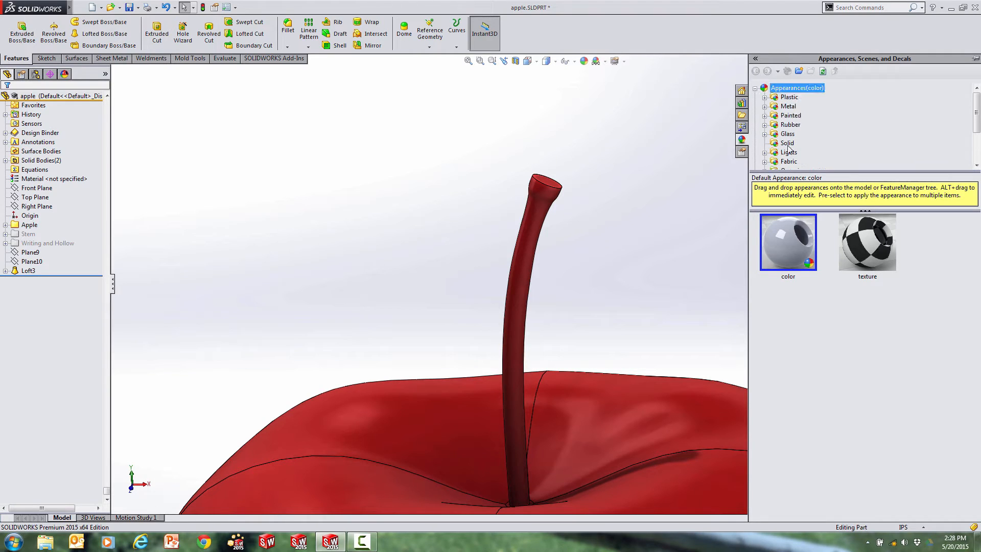
pyautogui.click(764, 97)
pyautogui.click(803, 116)
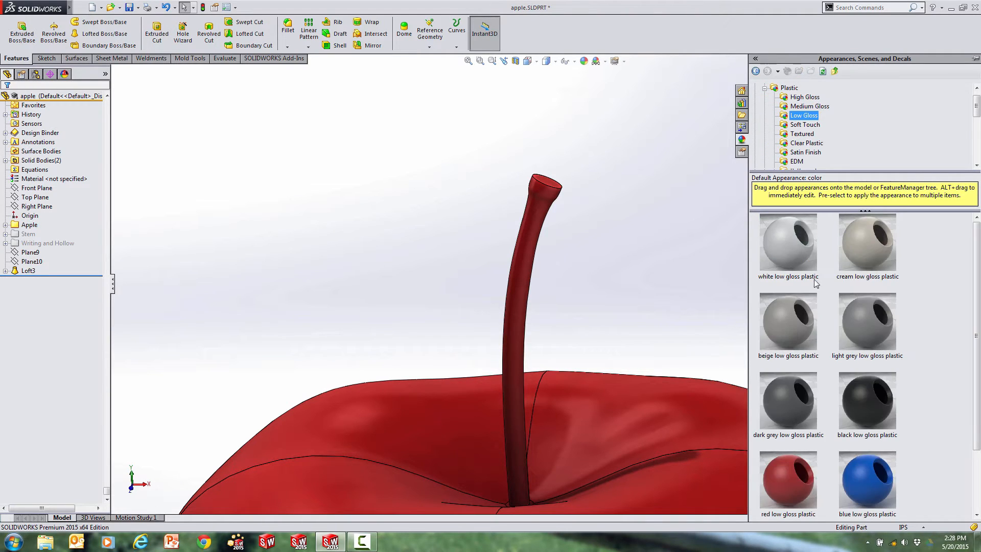
pyautogui.scroll(-1, 973, 314)
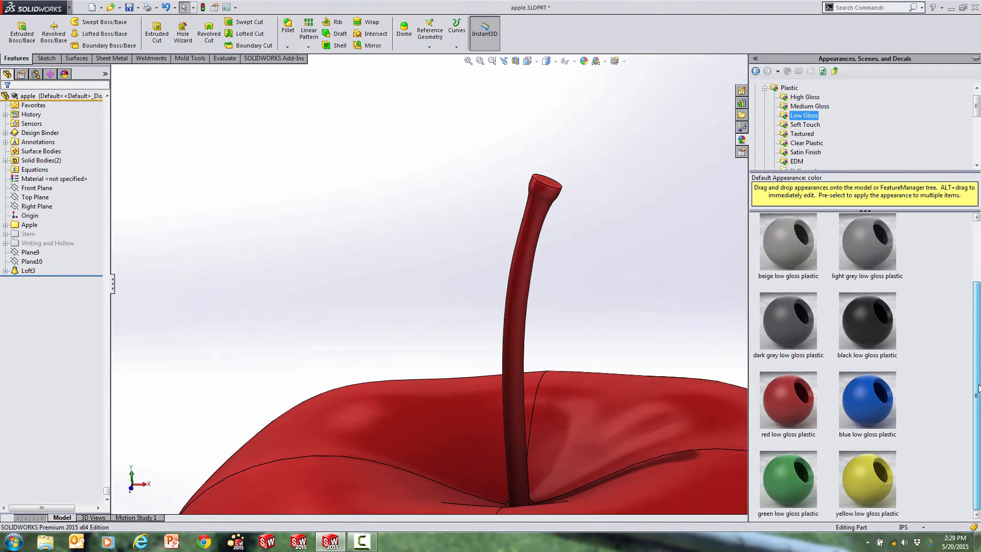
pyautogui.scroll(1, 978, 388)
pyautogui.moveTo(860, 242); pyautogui.dragTo(526, 269)
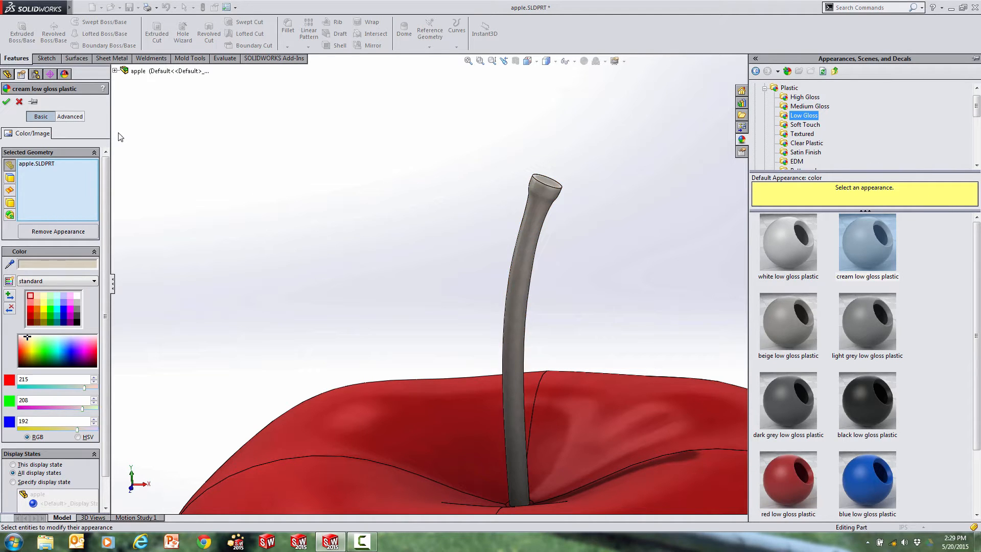
# Cancel the part-wide appearance and place the cream low gloss plastic on the stem again.
pyautogui.click(19, 102)
pyautogui.click(389, 210)
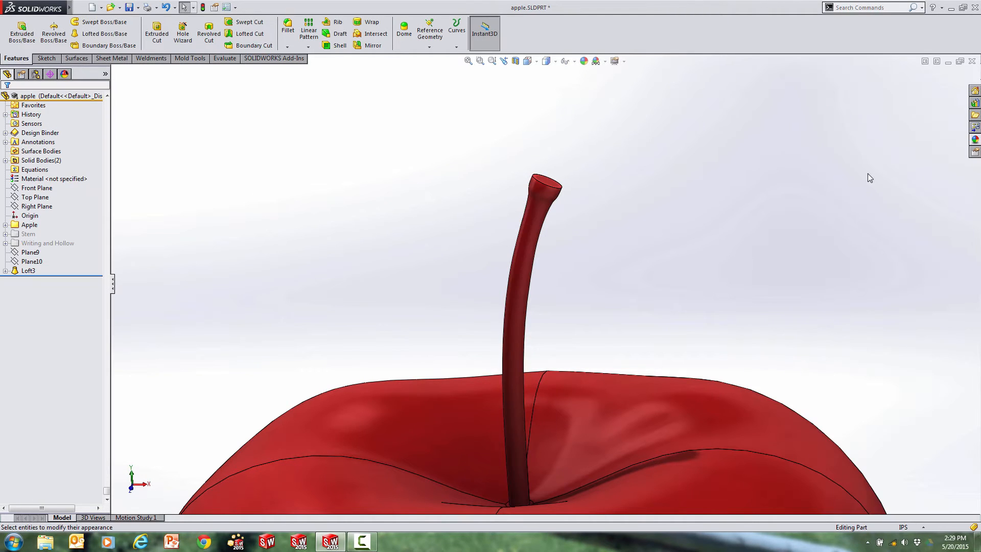
pyautogui.click(975, 140)
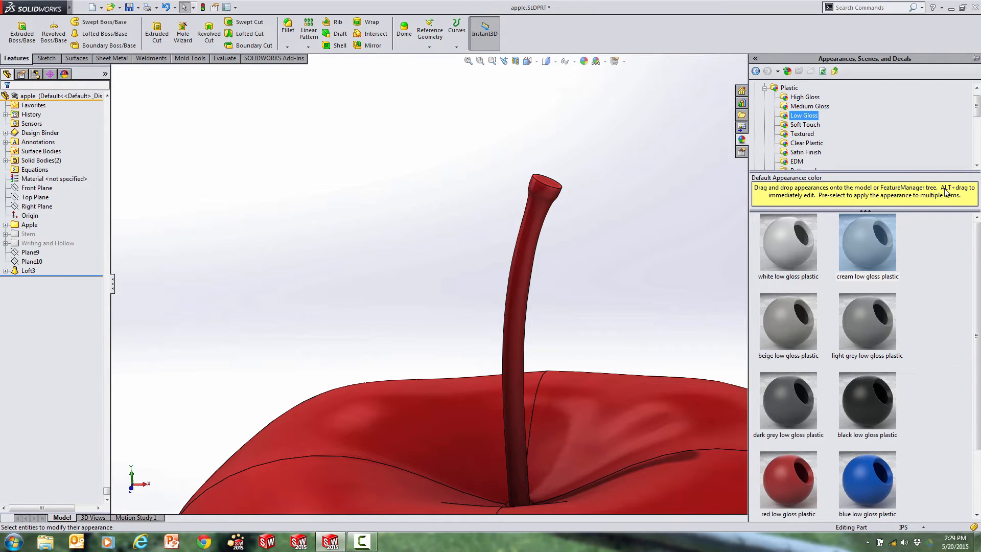
pyautogui.moveTo(879, 254); pyautogui.dragTo(523, 272)
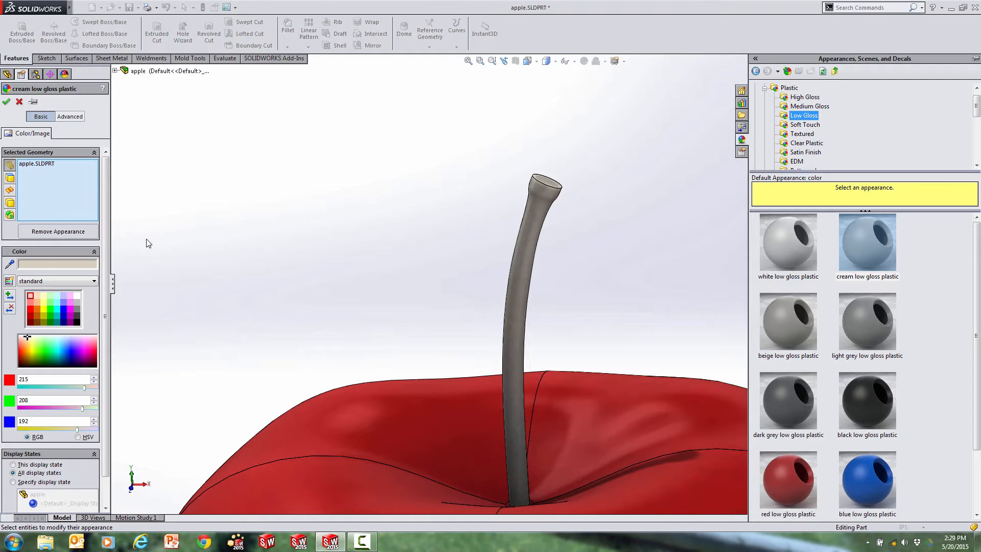
# Replace the whole part with the stem body as the geometry that receives the appearance.
pyautogui.rightClick(35, 173)
pyautogui.click(57, 180)
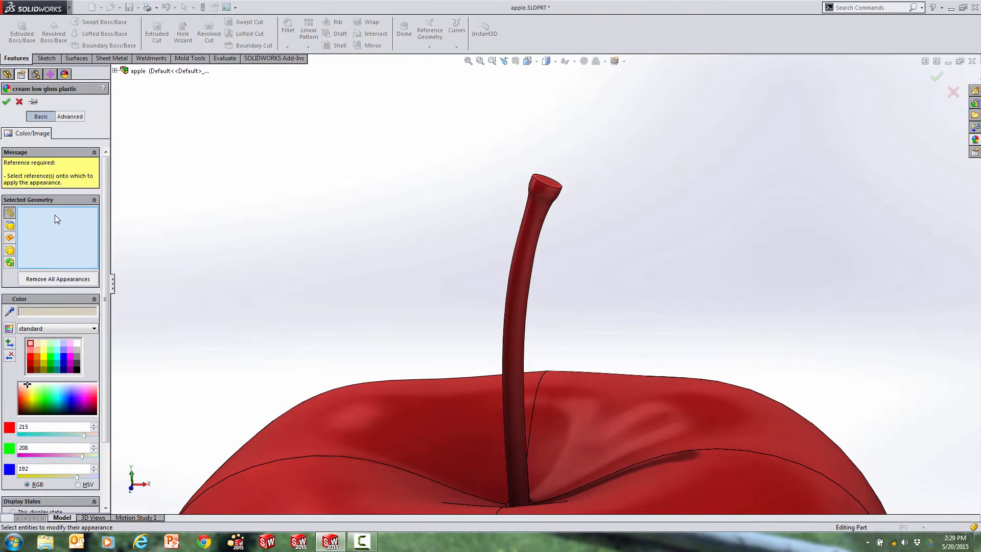
pyautogui.click(9, 250)
pyautogui.click(531, 218)
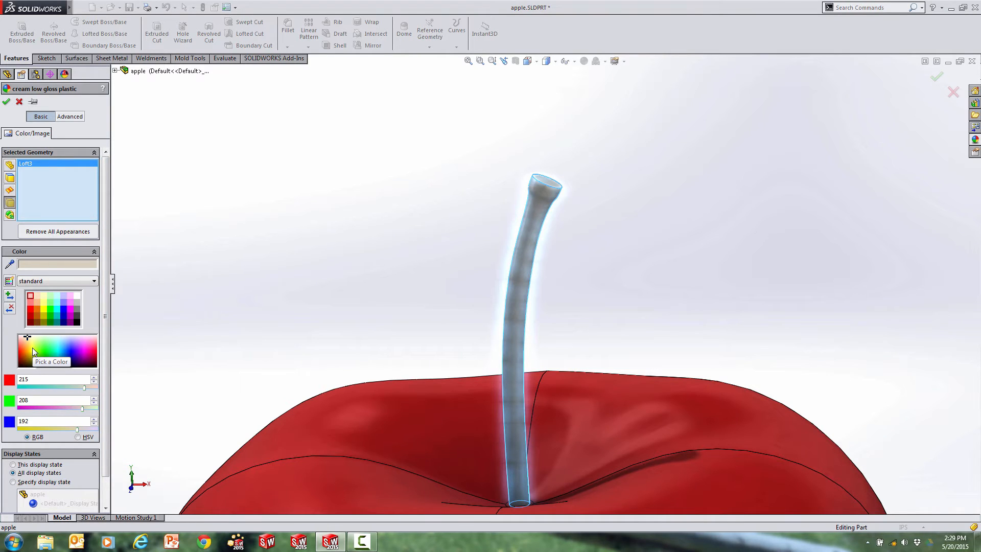
# Set the stem's colour to dark green (RGB 0, 128, 0) and accept the appearance.
pyautogui.click(50, 321)
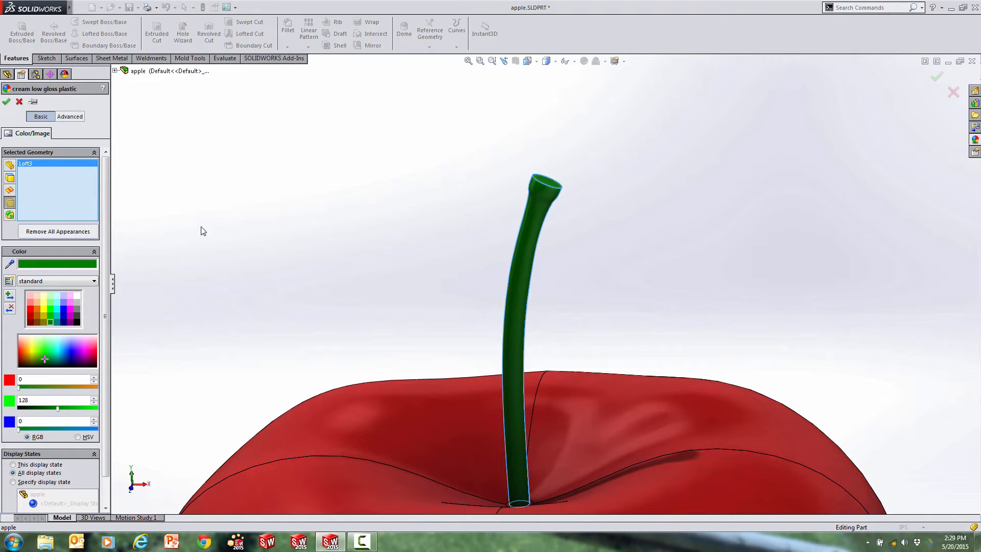
pyautogui.scroll(3, 357, 400)
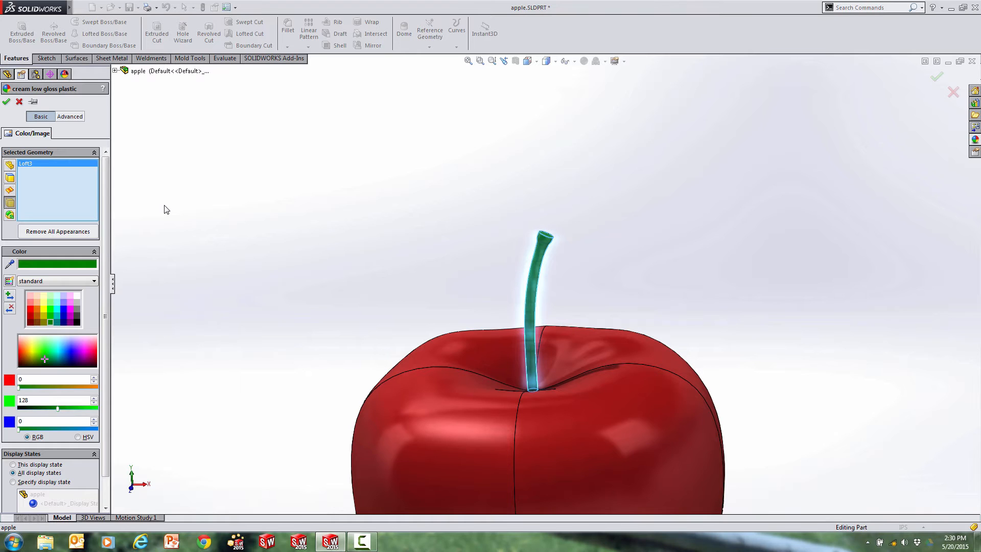
pyautogui.click(6, 101)
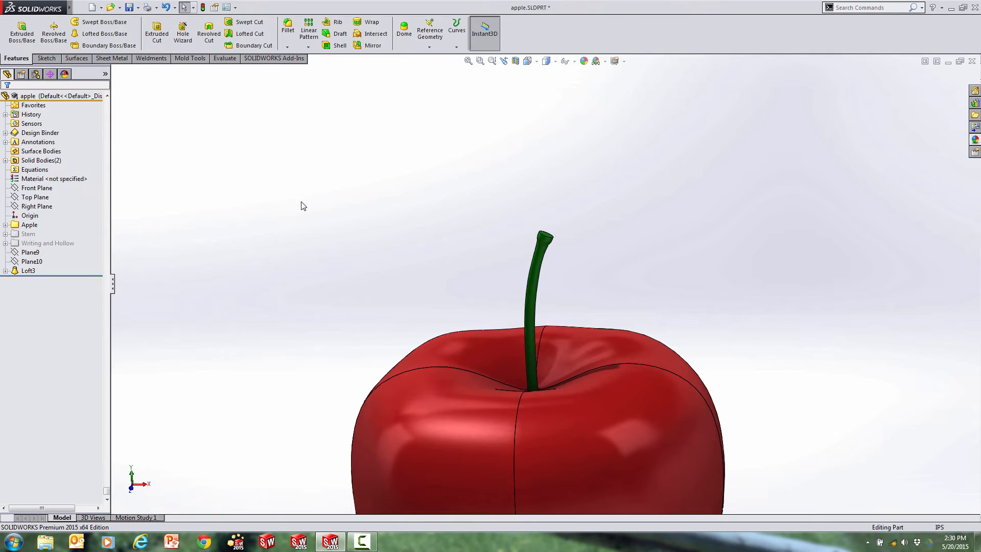
# Show Sketch34 and 3DSketch7 of the stem loft so the stem path and the leaf curve can be used.
pyautogui.moveTo(460, 375); pyautogui.dragTo(476, 386, button='middle')
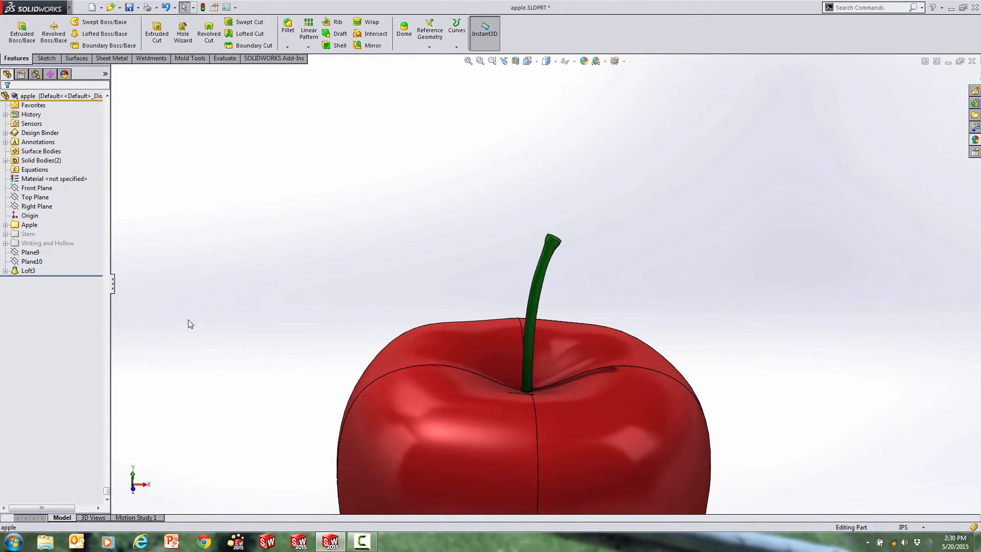
pyautogui.click(5, 271)
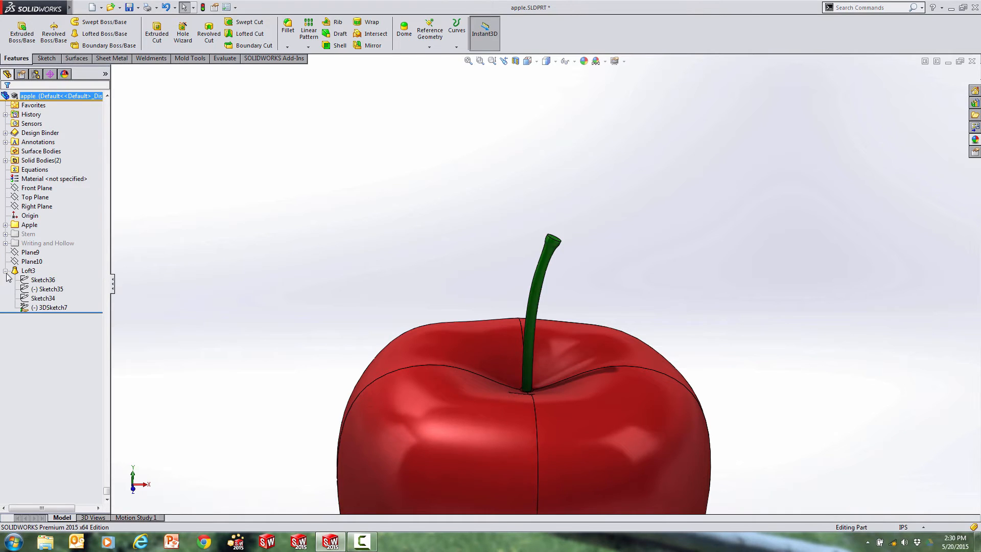
pyautogui.click(40, 292)
pyautogui.click(43, 298)
pyautogui.keyDown('ctrl'); pyautogui.click(46, 307); pyautogui.keyUp('ctrl')
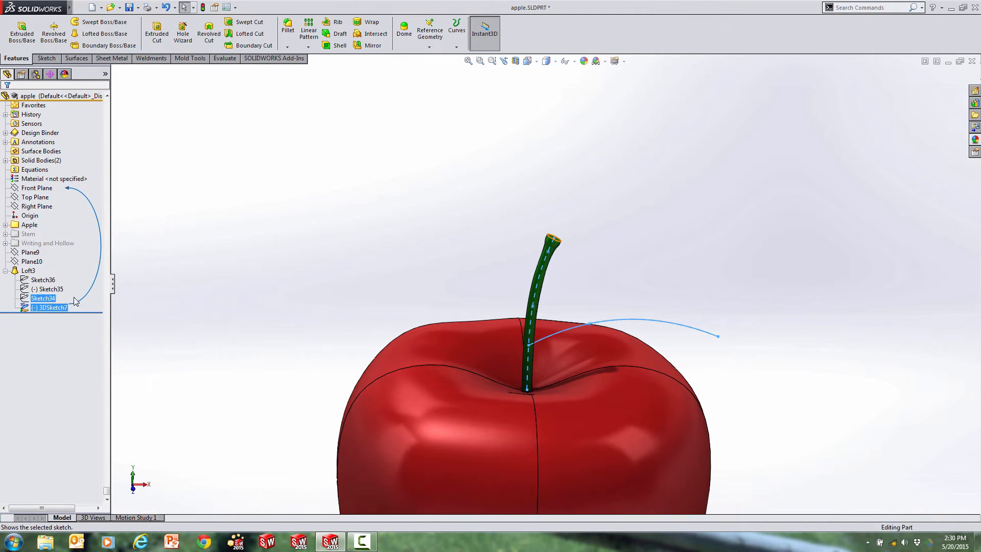
pyautogui.click(272, 280)
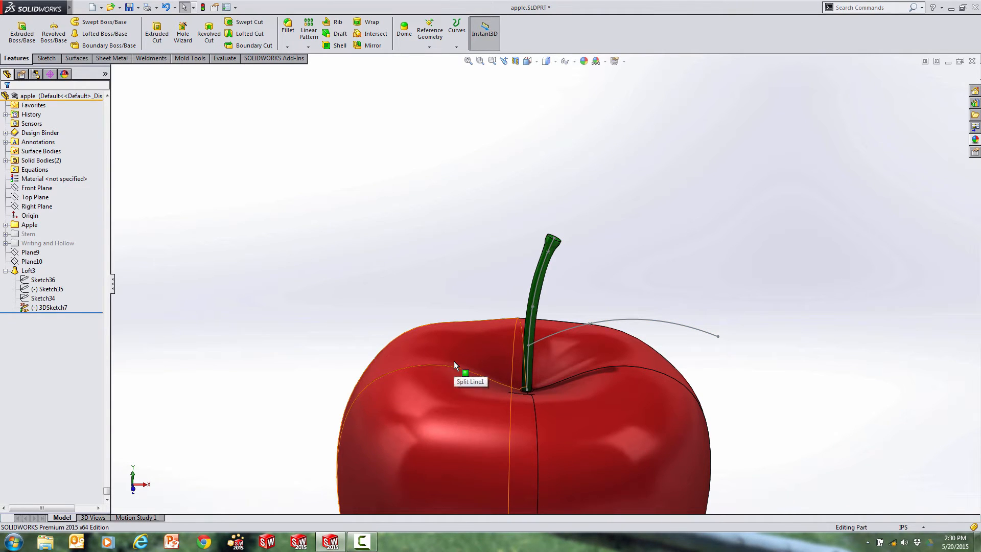
pyautogui.scroll(-3, 600, 331)
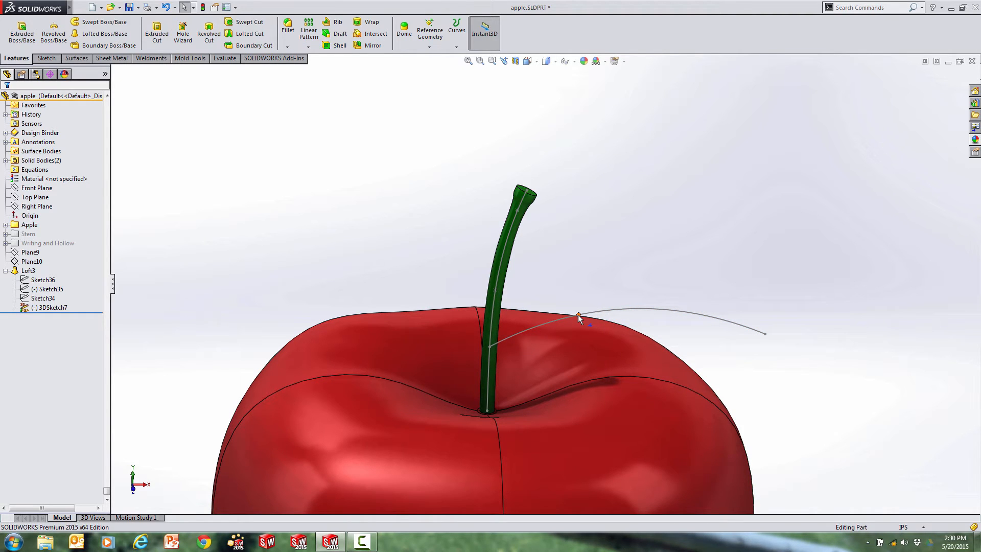
pyautogui.moveTo(587, 323)
pyautogui.mouseDown(button='middle')
pyautogui.moveTo(603, 317)
pyautogui.moveTo(599, 305)
pyautogui.mouseUp(button='middle')
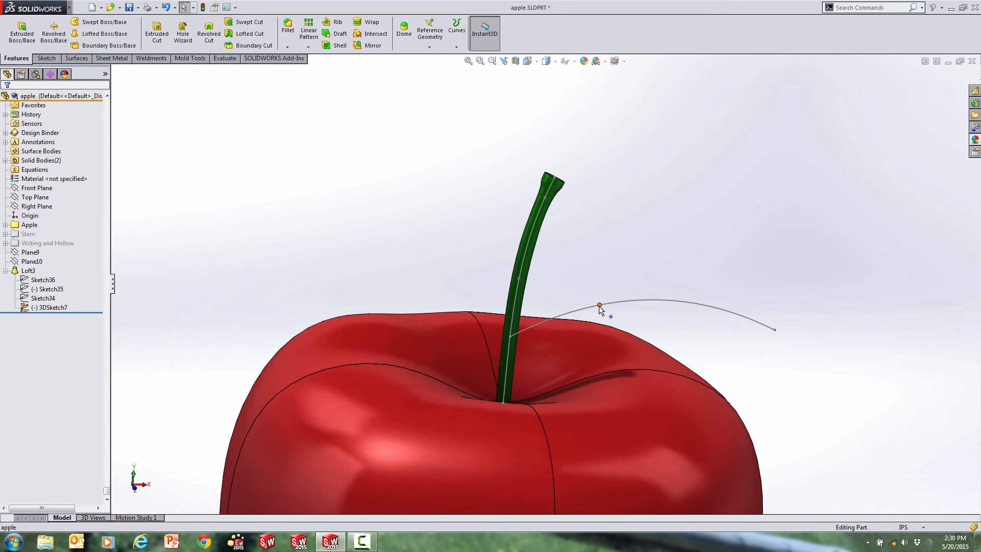
pyautogui.doubleClick(599, 306)
pyautogui.click(593, 309)
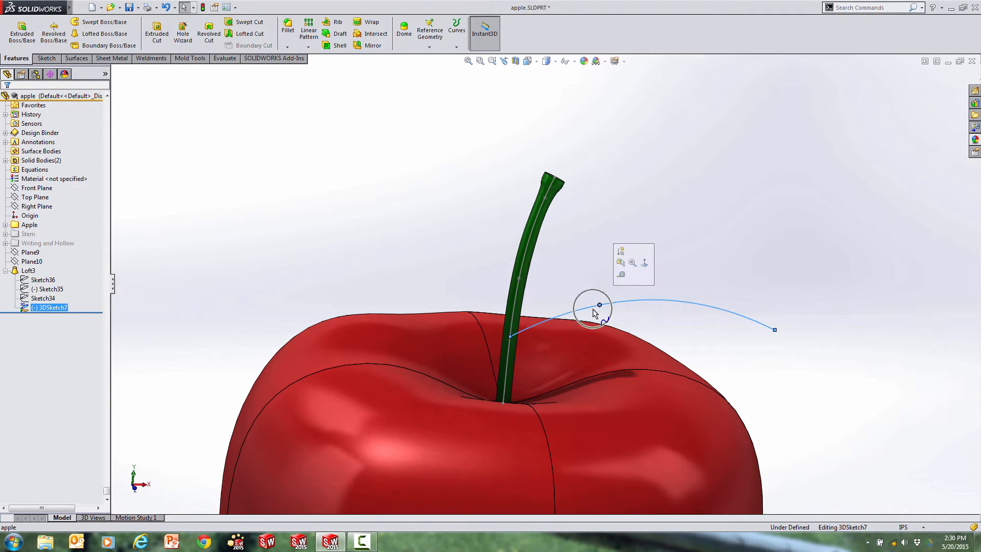
pyautogui.press('s')
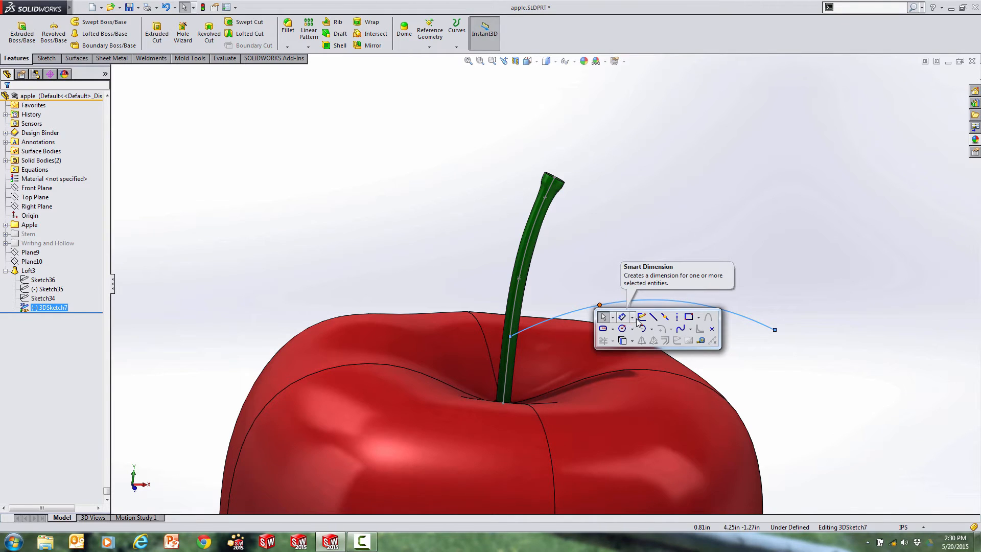
pyautogui.doubleClick(602, 270)
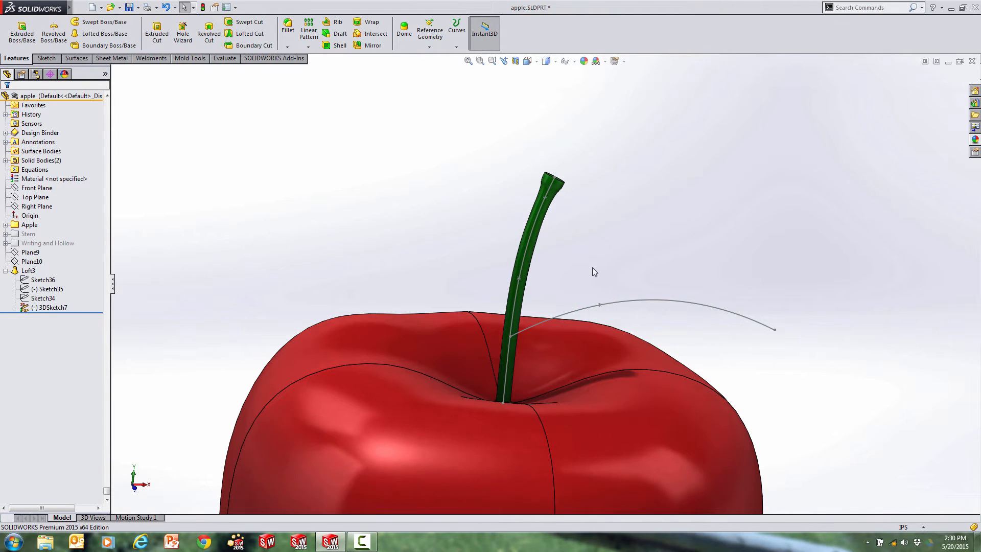
# Create a reference plane through the leaf curve's intermediate point, perpendicular to the curve.
pyautogui.press('s')
pyautogui.click(601, 289)
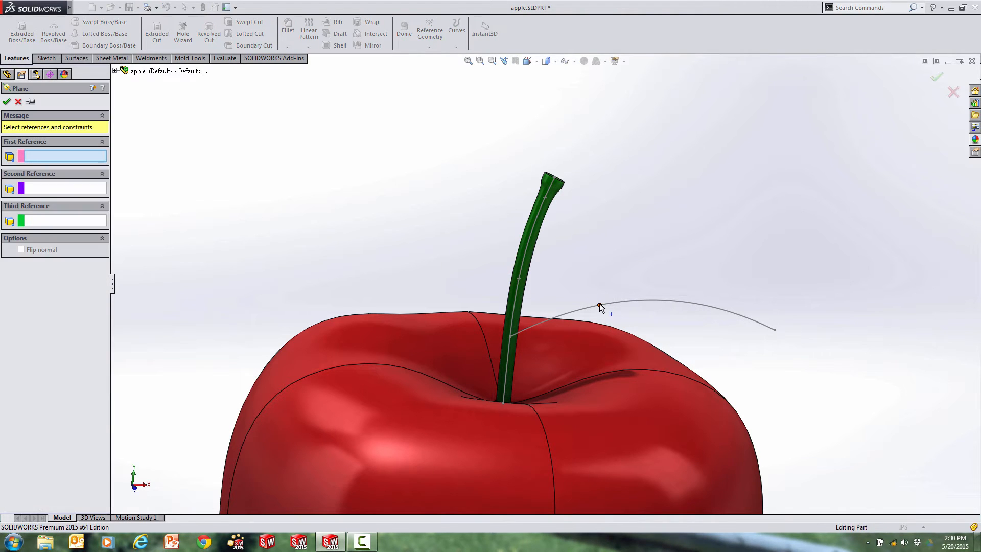
pyautogui.click(601, 305)
pyautogui.click(614, 302)
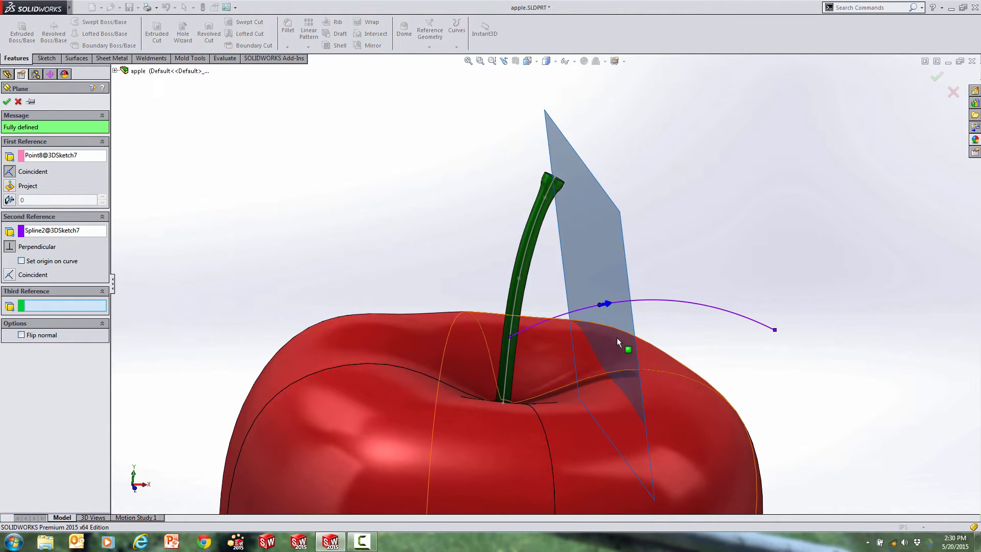
pyautogui.click(9, 103)
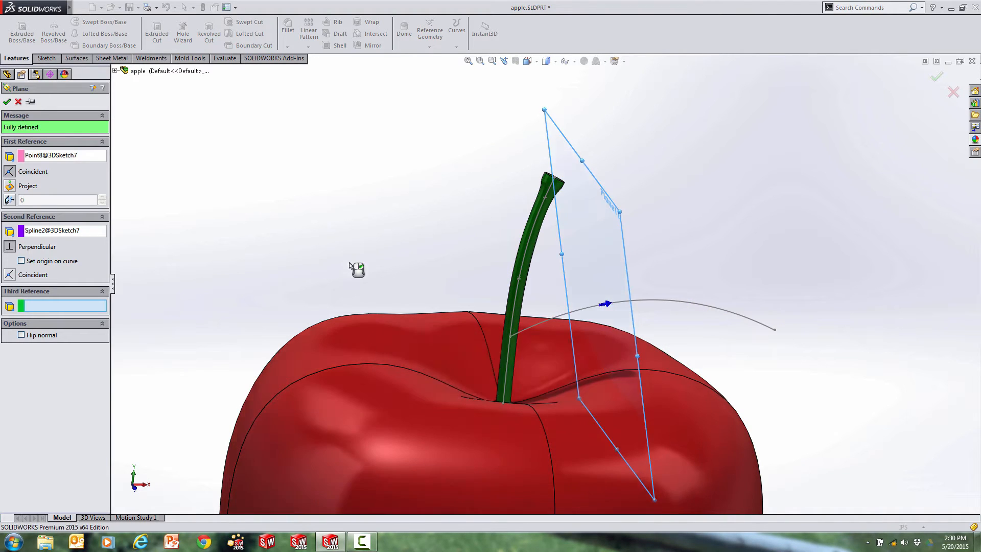
# Start a new sketch on the plane that crosses the leaf curve.
pyautogui.moveTo(636, 341); pyautogui.dragTo(570, 333, button='middle')
pyautogui.press('f')
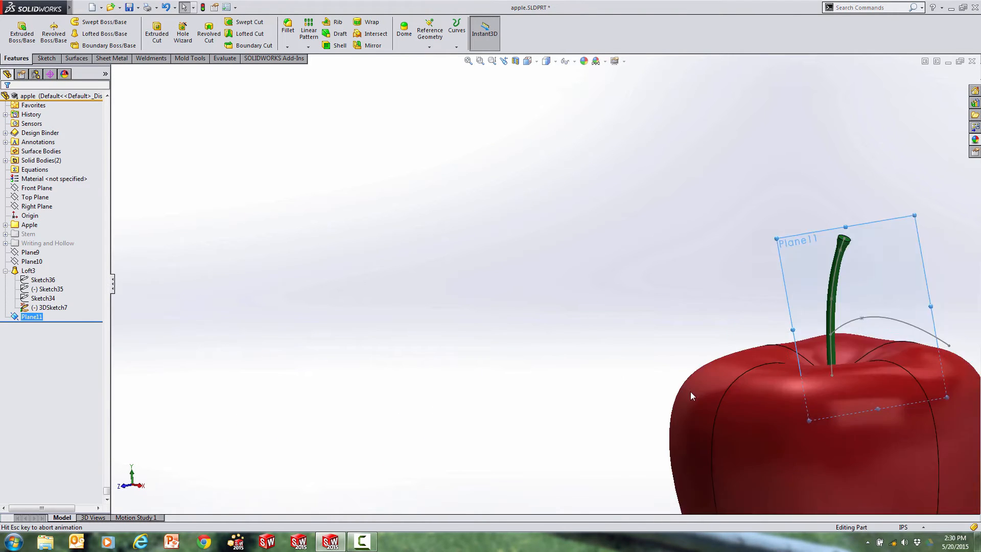
pyautogui.scroll(-6, 559, 206)
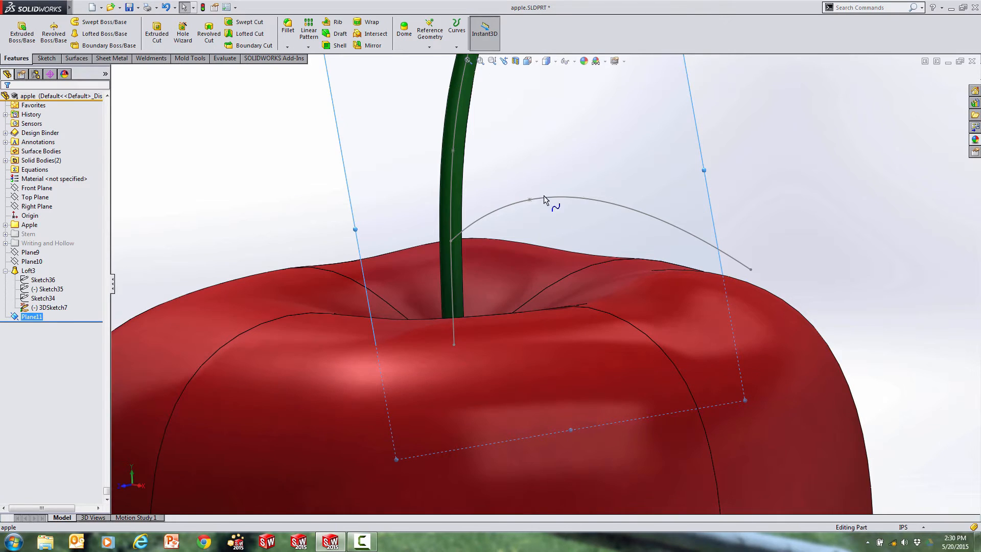
pyautogui.click(700, 151)
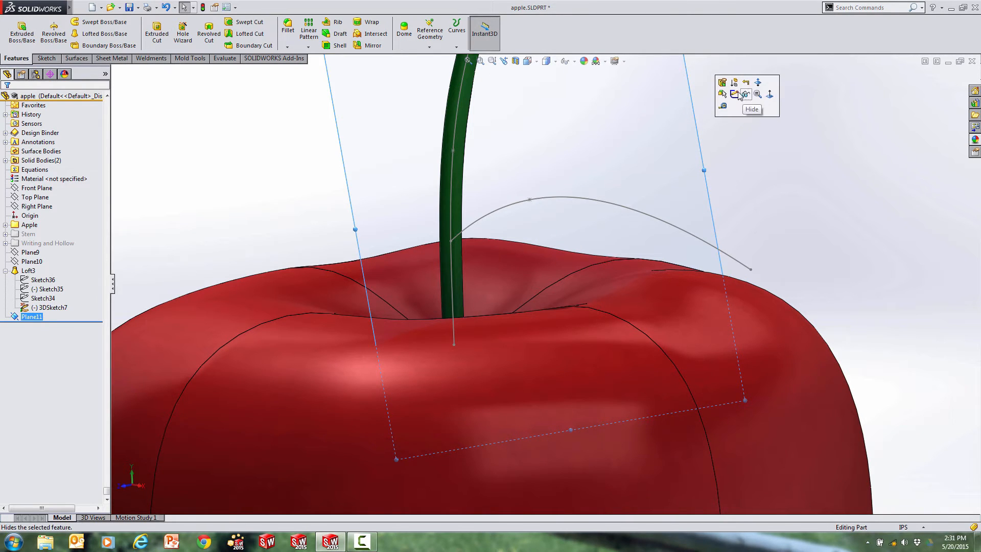
pyautogui.click(734, 93)
# Try to sketch a three-point spline starting at the leaf curve's intermediate point, and undo it.
pyautogui.press('s')
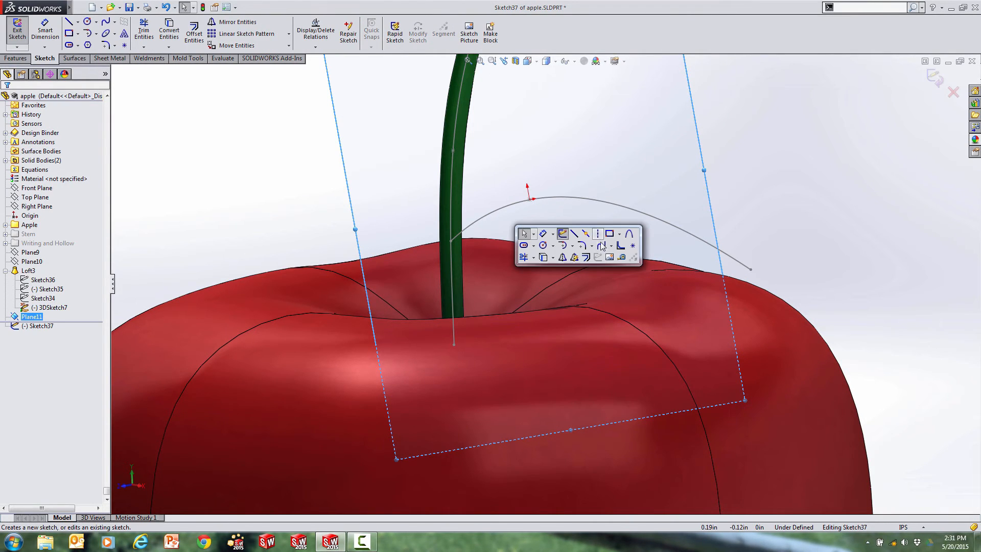
pyautogui.click(601, 245)
pyautogui.click(530, 199)
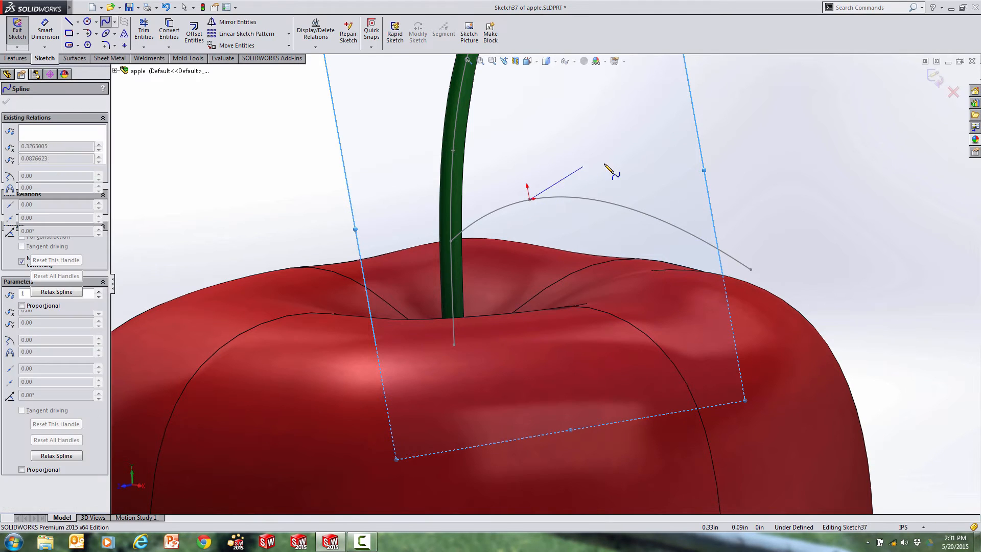
pyautogui.click(659, 179)
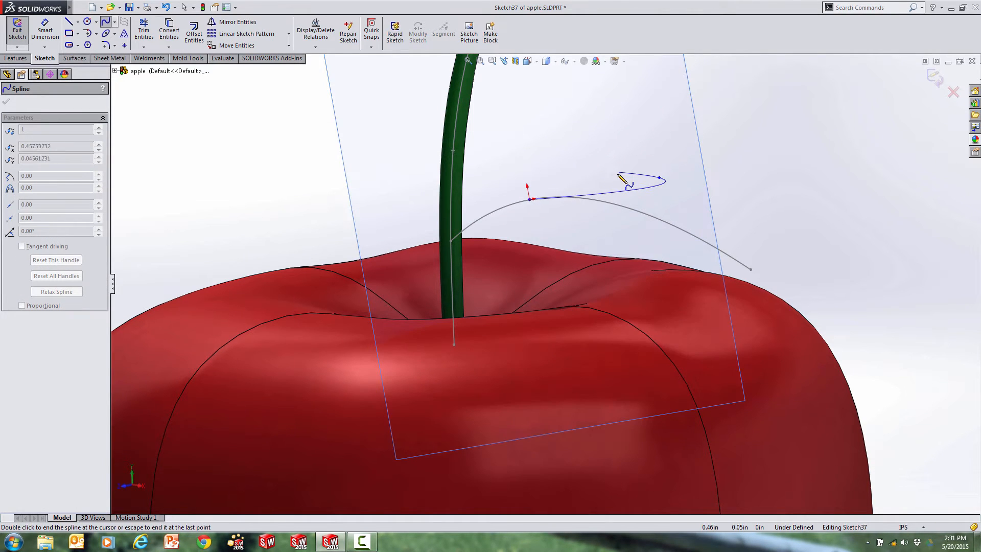
pyautogui.doubleClick(617, 172)
pyautogui.hotkey('ctrl', 'z')
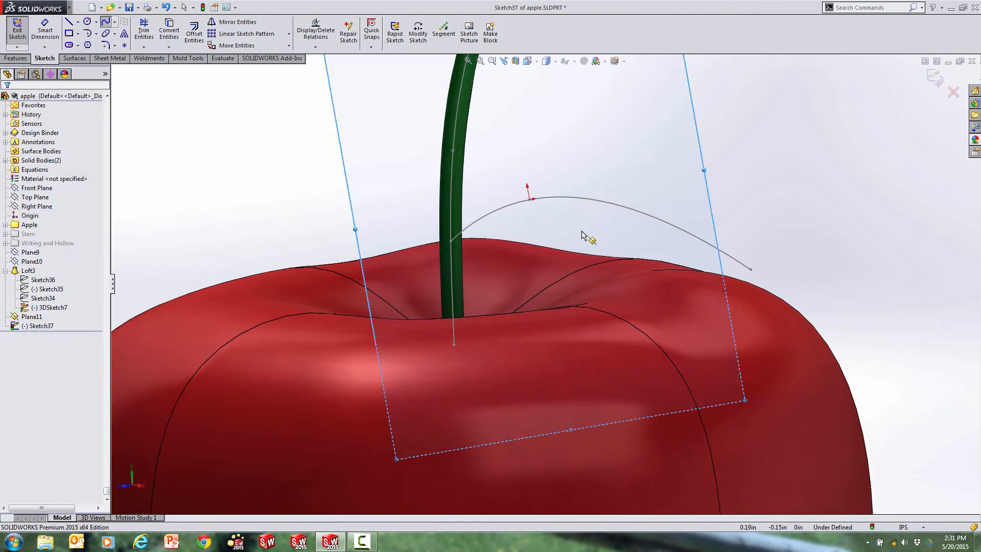
# Sketch two separate two-point splines from the leaf curve's intermediate point, one outward to each side of the curve.
pyautogui.press('s')
pyautogui.click(652, 205)
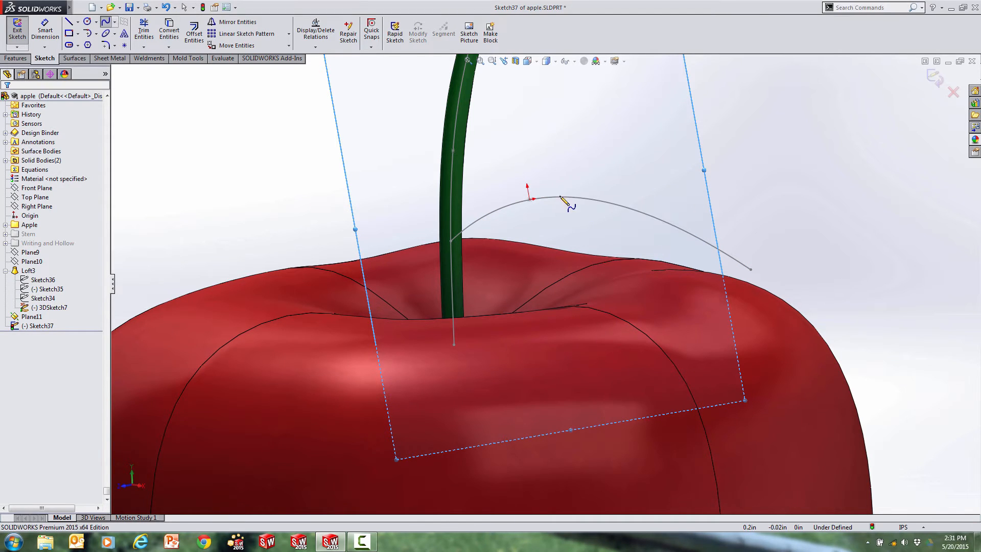
pyautogui.click(530, 199)
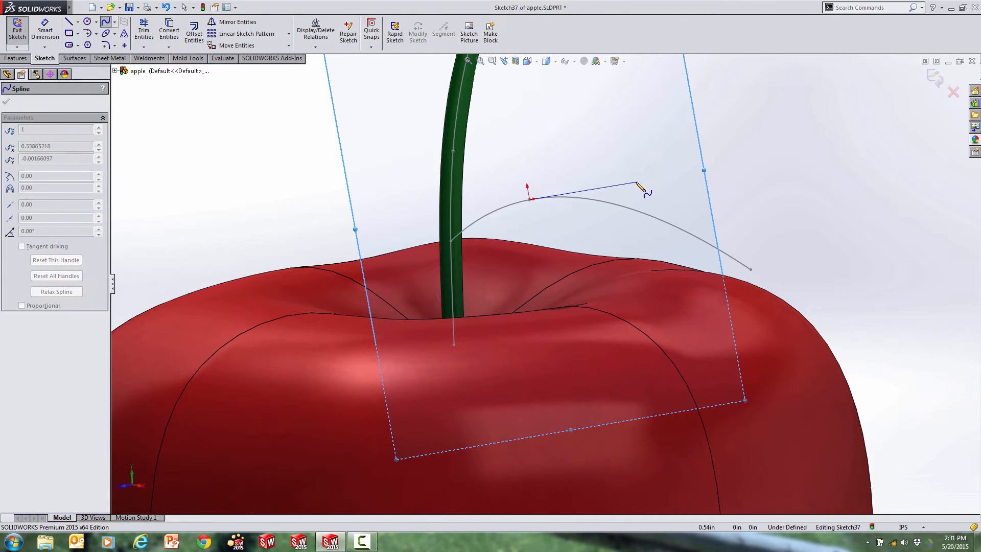
pyautogui.doubleClick(620, 182)
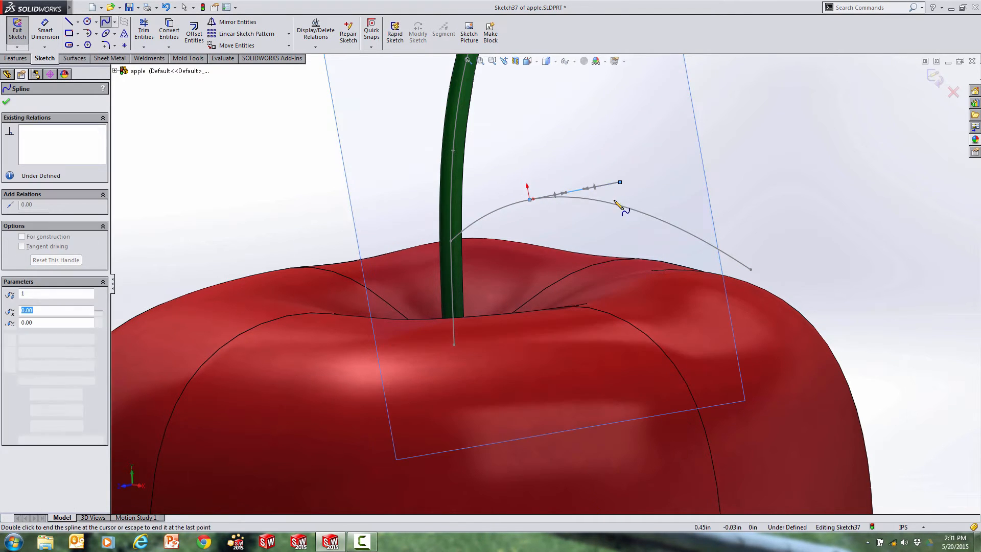
pyautogui.click(529, 199)
pyautogui.doubleClick(415, 213)
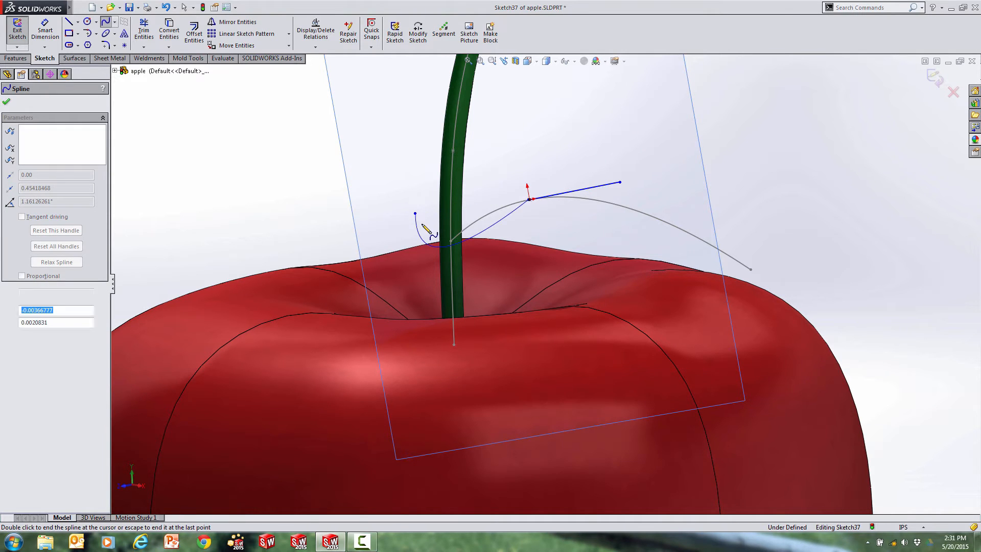
pyautogui.press('Escape')
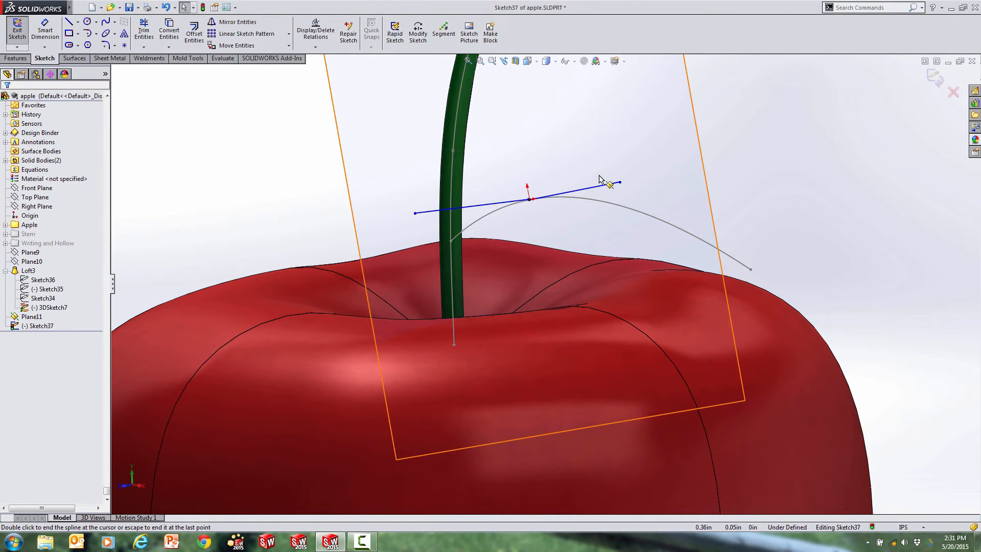
# Bend the spline on the side away from the stem into an upward arch, with its starting tangent at about 30°.
pyautogui.moveTo(587, 195); pyautogui.dragTo(580, 210, button='middle')
pyautogui.scroll(-2, 483, 233)
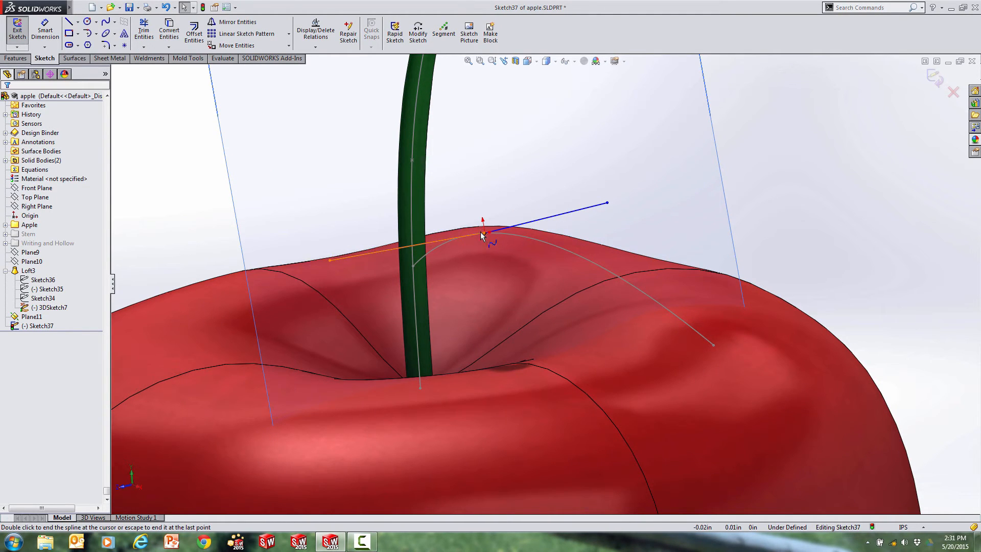
pyautogui.scroll(-4, 481, 233)
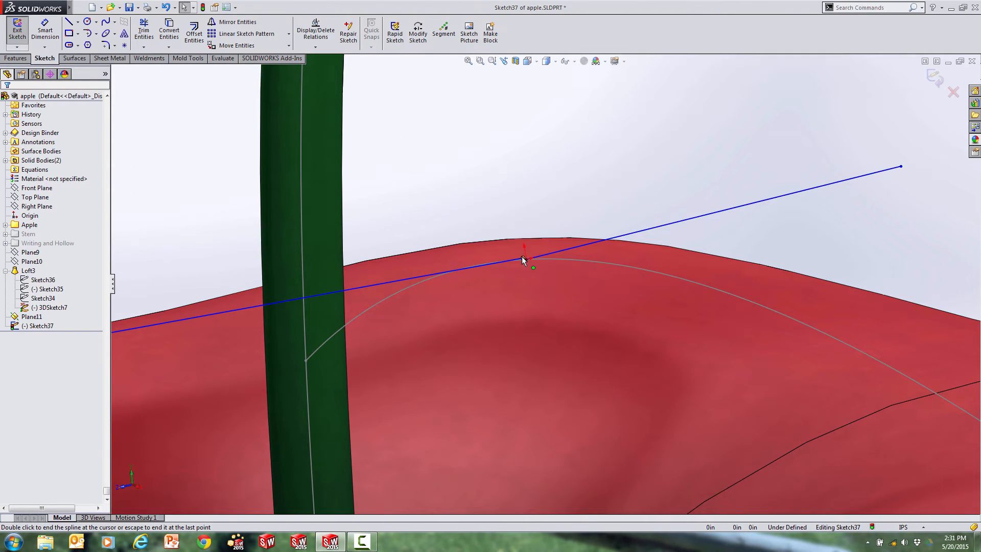
pyautogui.doubleClick(526, 259)
pyautogui.scroll(4, 523, 189)
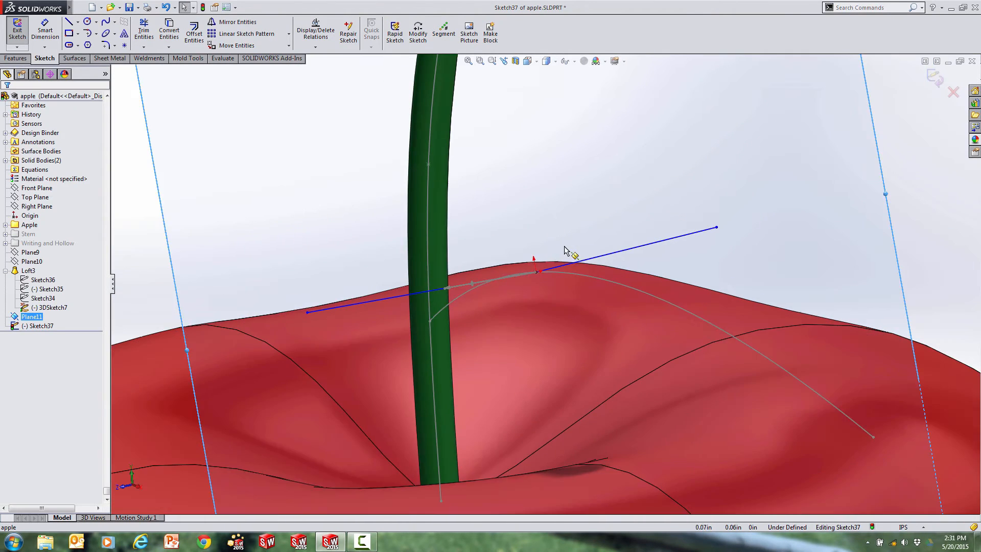
pyautogui.click(661, 246)
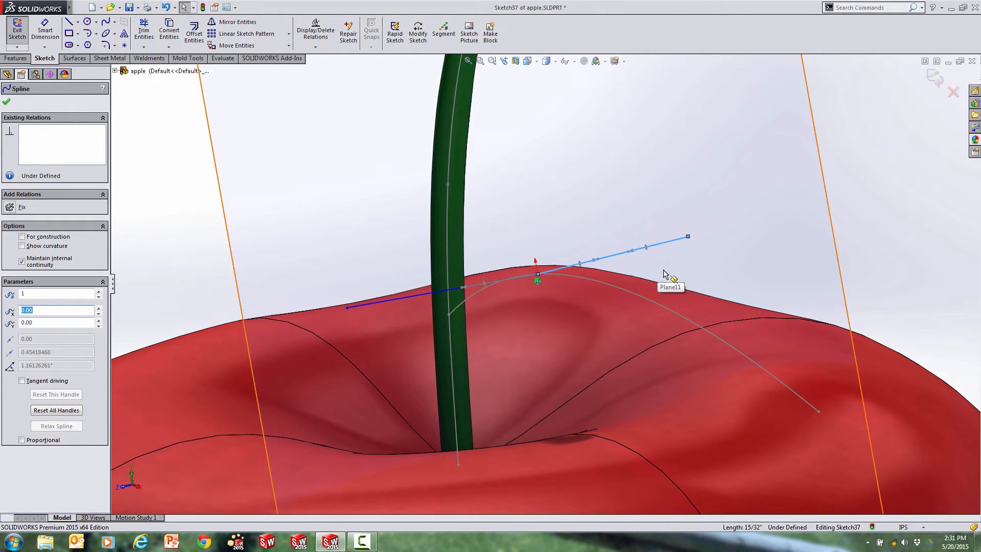
pyautogui.scroll(-2, 633, 263)
pyautogui.moveTo(616, 247); pyautogui.dragTo(622, 220)
pyautogui.moveTo(556, 243)
pyautogui.mouseDown()
pyautogui.moveTo(558, 234)
pyautogui.moveTo(540, 240)
pyautogui.mouseUp()
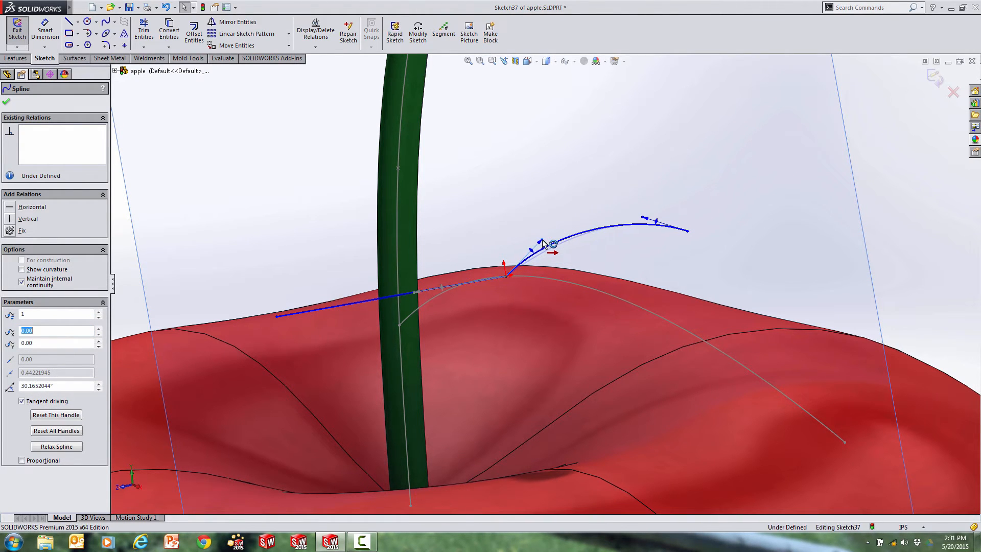
# Bend the stem-side spline into a shallow upward arch using its tangent handle and shorten it at its outer end.
pyautogui.click(414, 293)
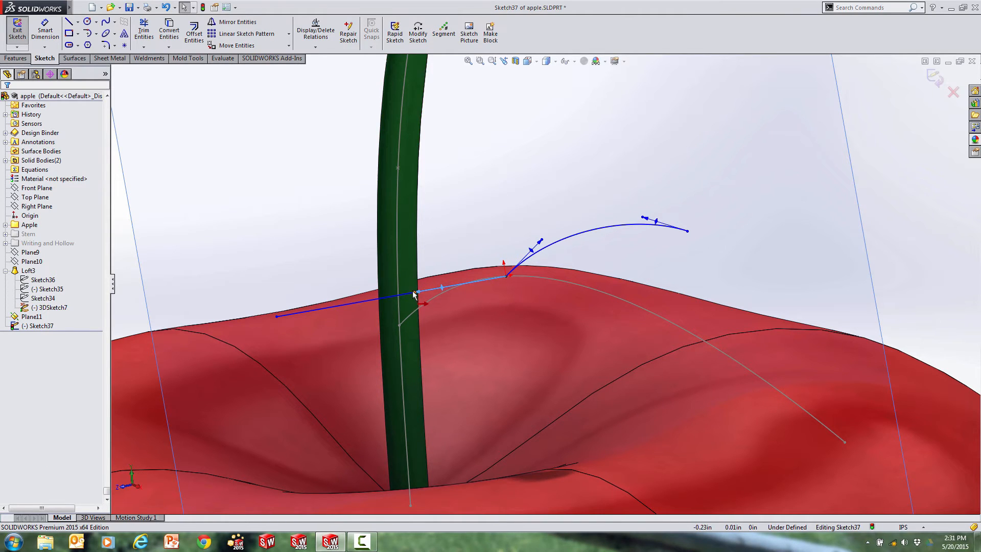
pyautogui.moveTo(414, 292); pyautogui.dragTo(419, 261)
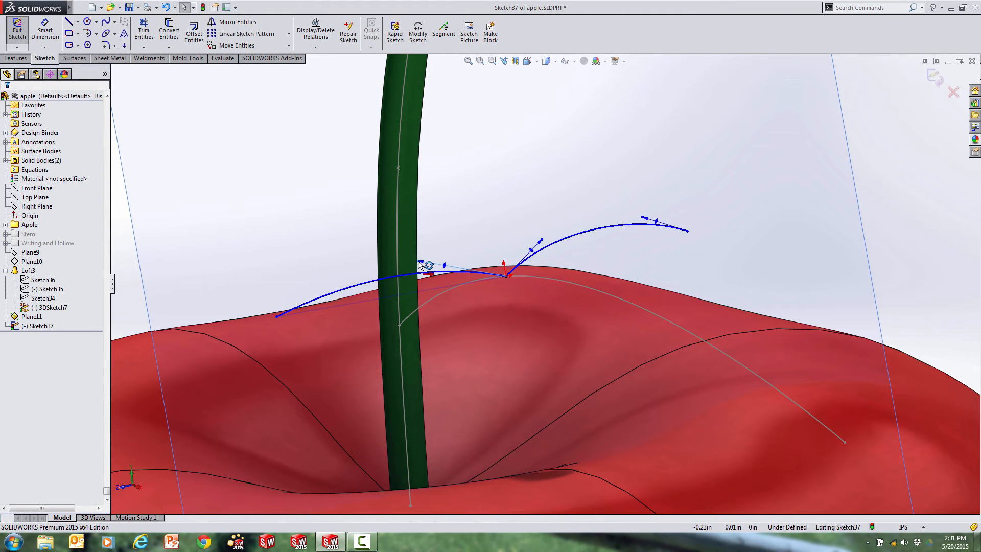
pyautogui.moveTo(276, 317); pyautogui.dragTo(317, 305)
pyautogui.click(289, 235)
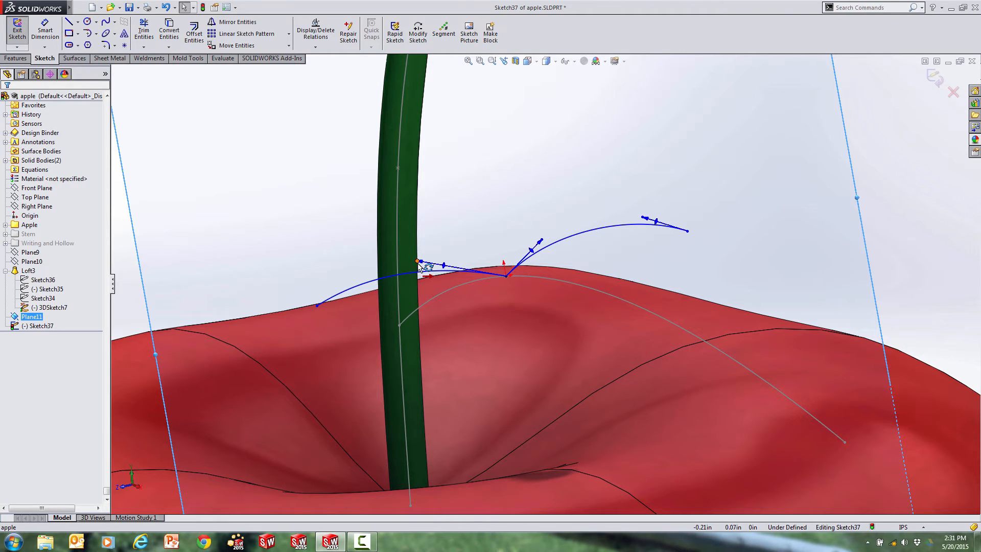
pyautogui.moveTo(418, 261); pyautogui.dragTo(418, 269)
# Flatten the starting tangent of the spline away from the stem to about 24° and exit the cross-section sketch.
pyautogui.moveTo(532, 240); pyautogui.dragTo(557, 248)
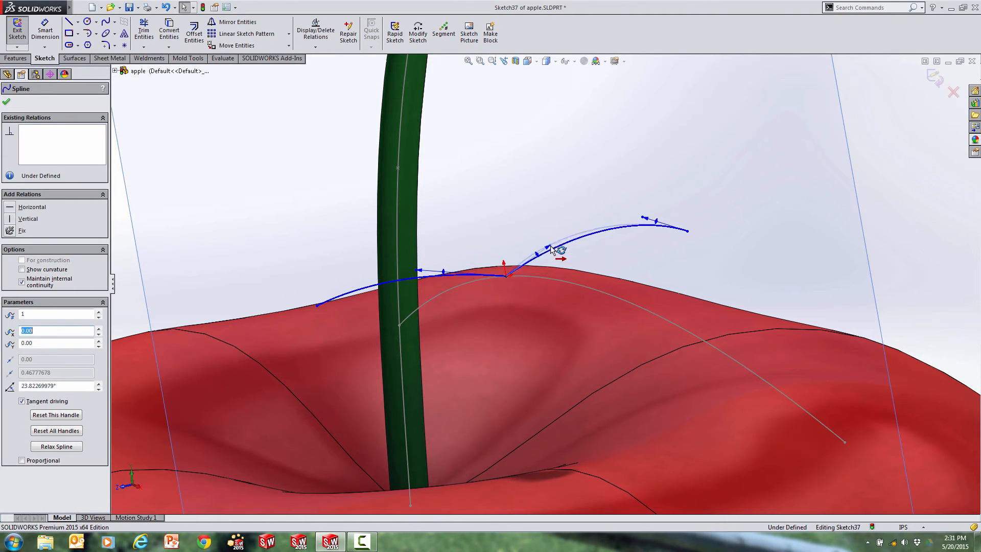
pyautogui.click(619, 243)
pyautogui.scroll(3, 620, 246)
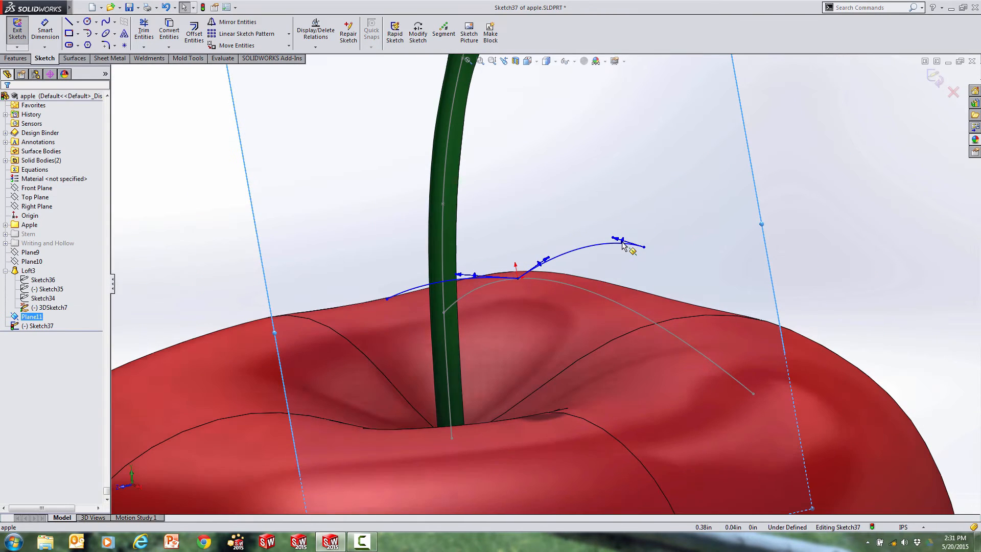
pyautogui.click(935, 77)
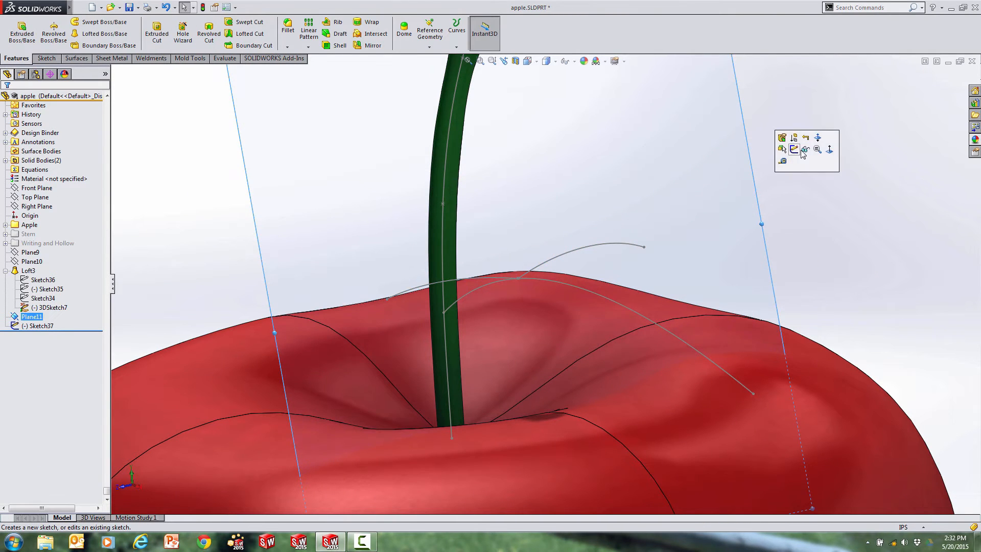
pyautogui.press('Escape')
pyautogui.scroll(3, 740, 232)
pyautogui.moveTo(739, 230); pyautogui.dragTo(715, 216, button='middle')
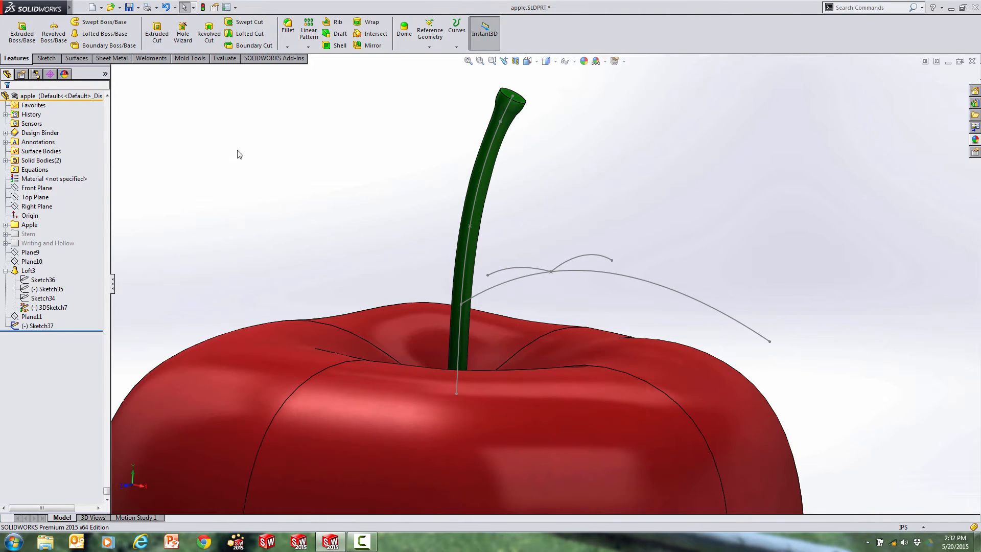
# Create a boundary surface for the leaf with the two-spline sketch as Direction 1 and the leaf's guide curve as Direction 2.
pyautogui.click(78, 59)
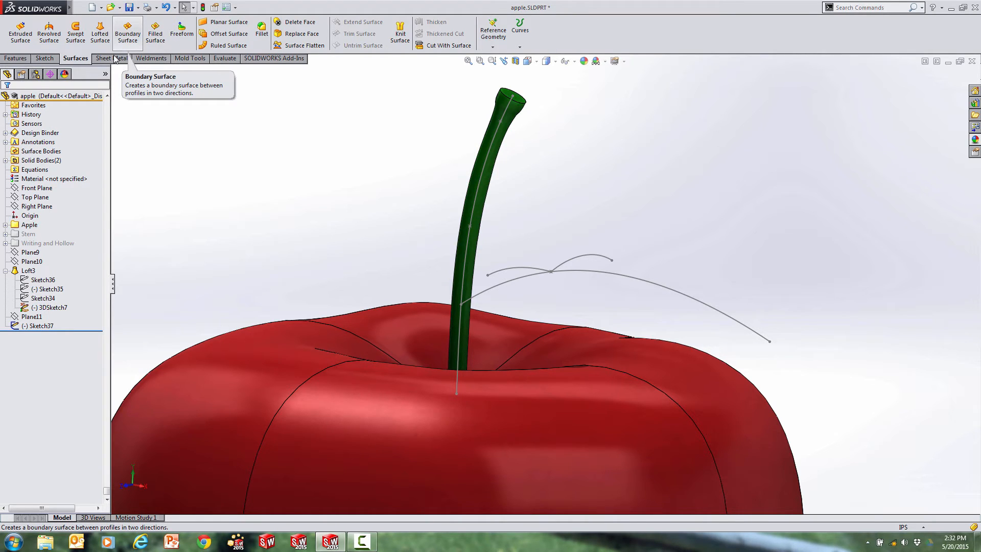
pyautogui.click(15, 59)
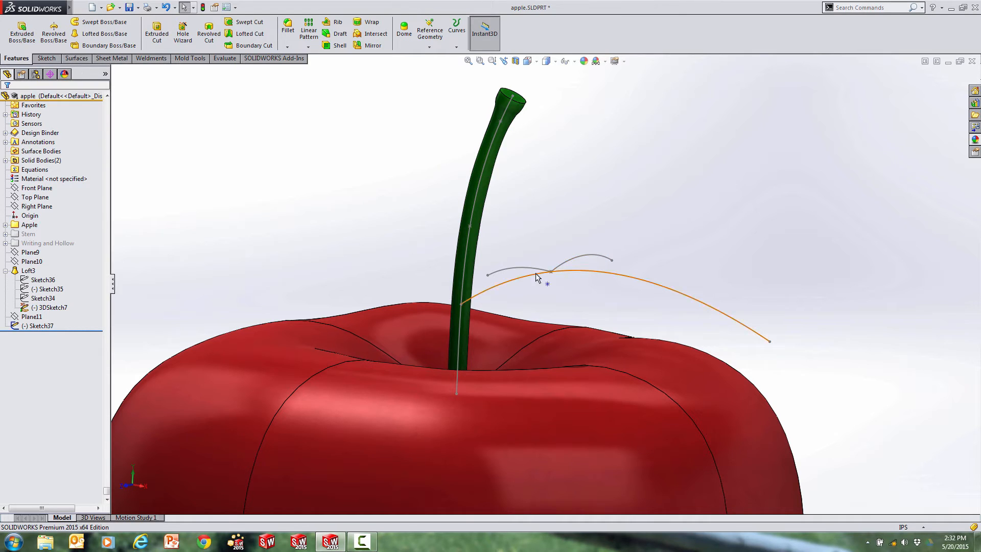
pyautogui.click(80, 61)
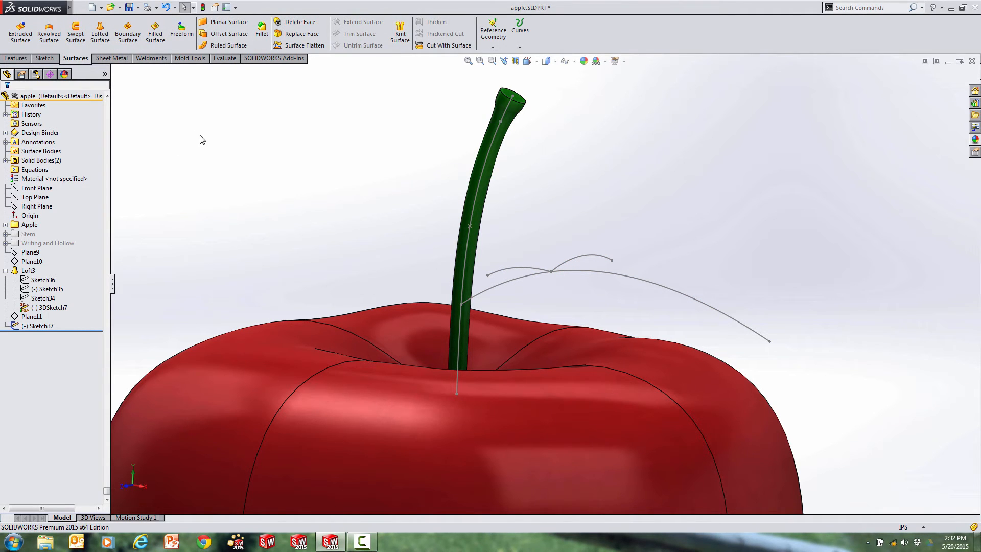
pyautogui.click(129, 37)
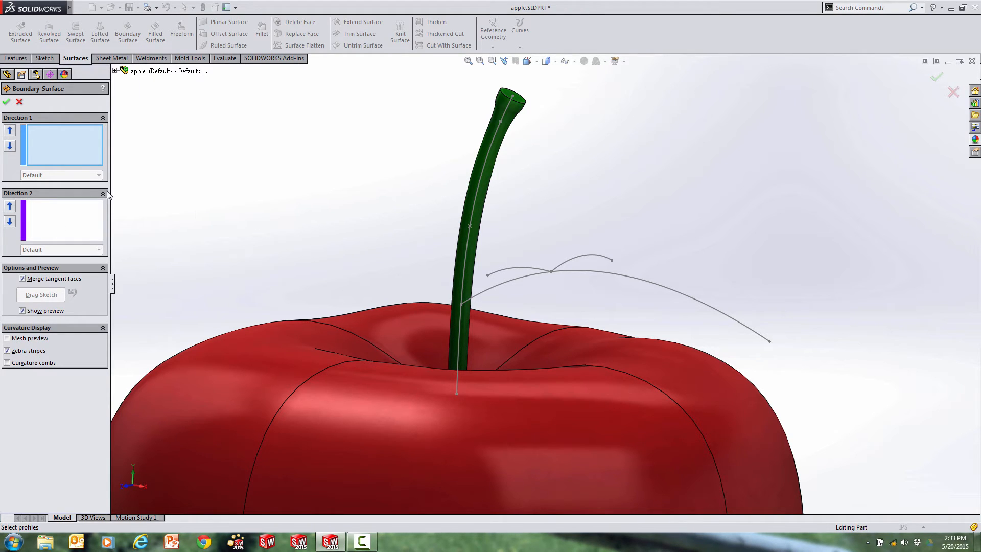
pyautogui.click(510, 270)
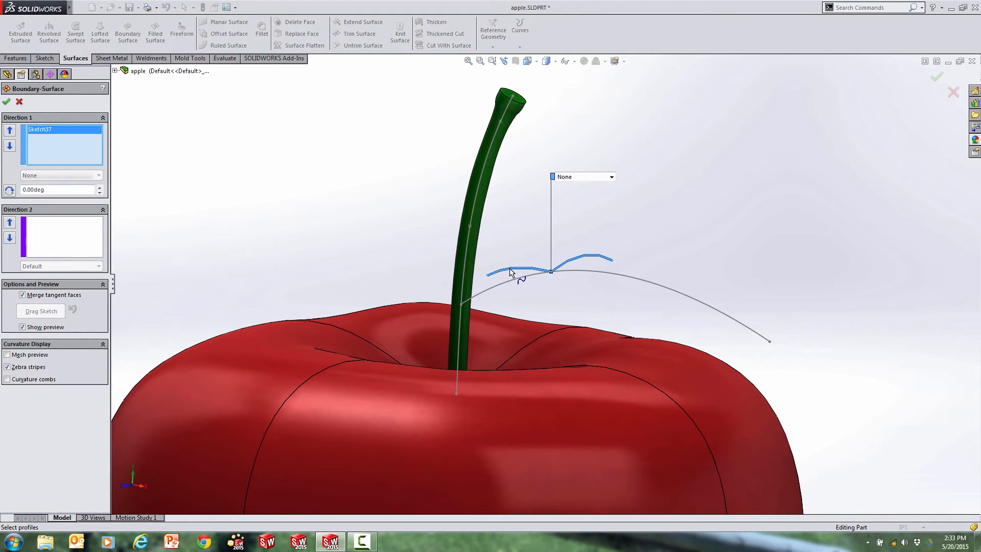
pyautogui.click(75, 254)
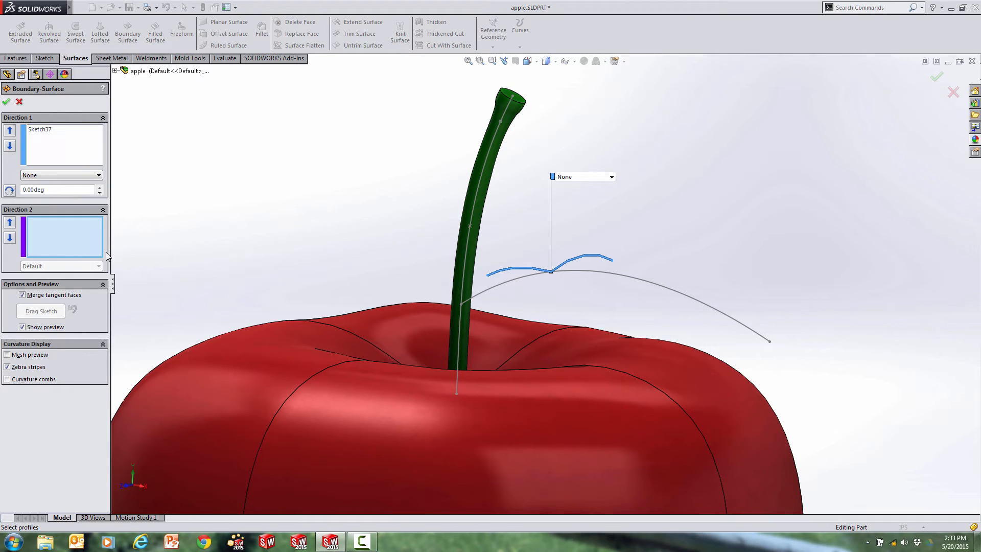
pyautogui.click(616, 274)
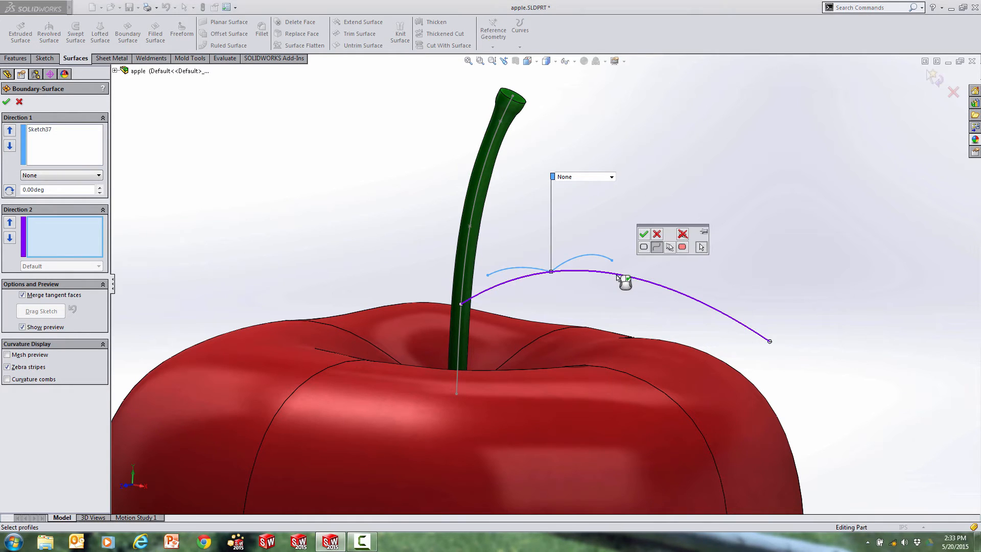
pyautogui.click(644, 234)
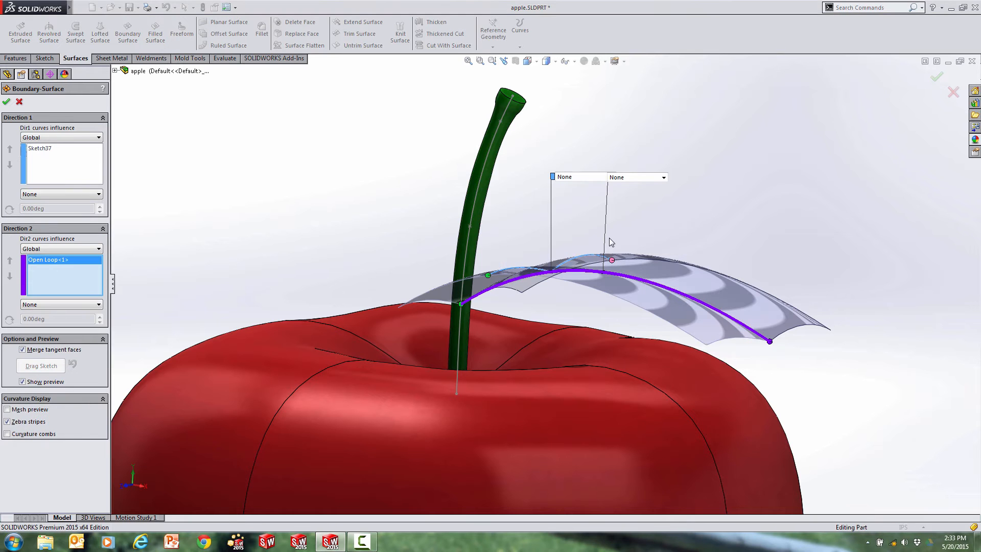
pyautogui.moveTo(612, 244); pyautogui.dragTo(630, 287, button='middle')
pyautogui.moveTo(630, 287); pyautogui.dragTo(606, 239, button='middle')
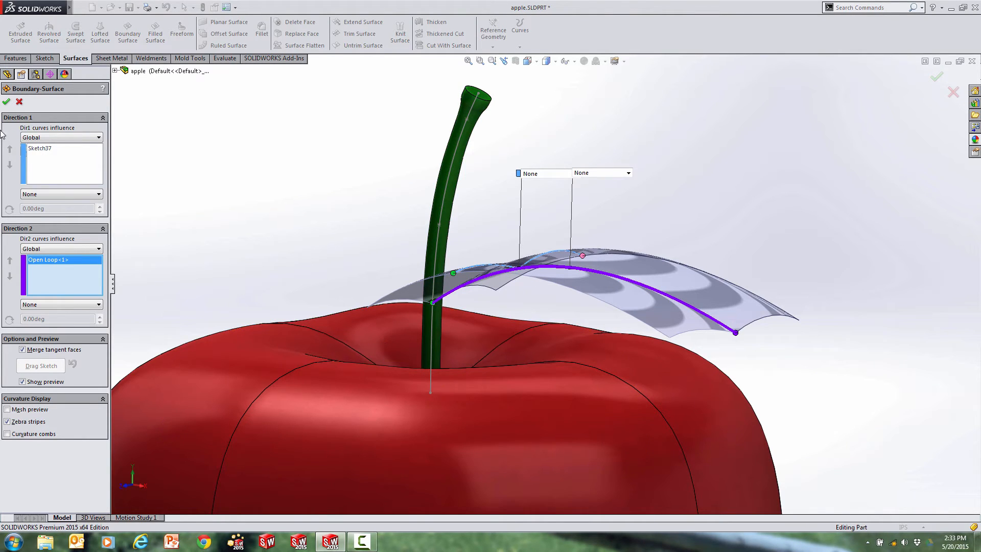
pyautogui.click(6, 101)
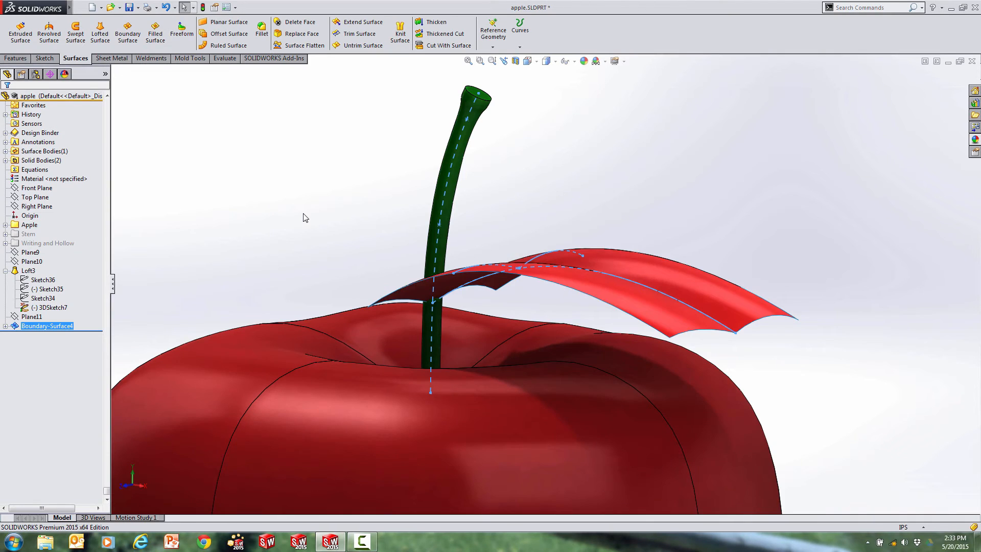
# Copy the stem's green appearance and paste it onto the leaf's surface body.
pyautogui.moveTo(306, 214); pyautogui.dragTo(443, 170, button='middle')
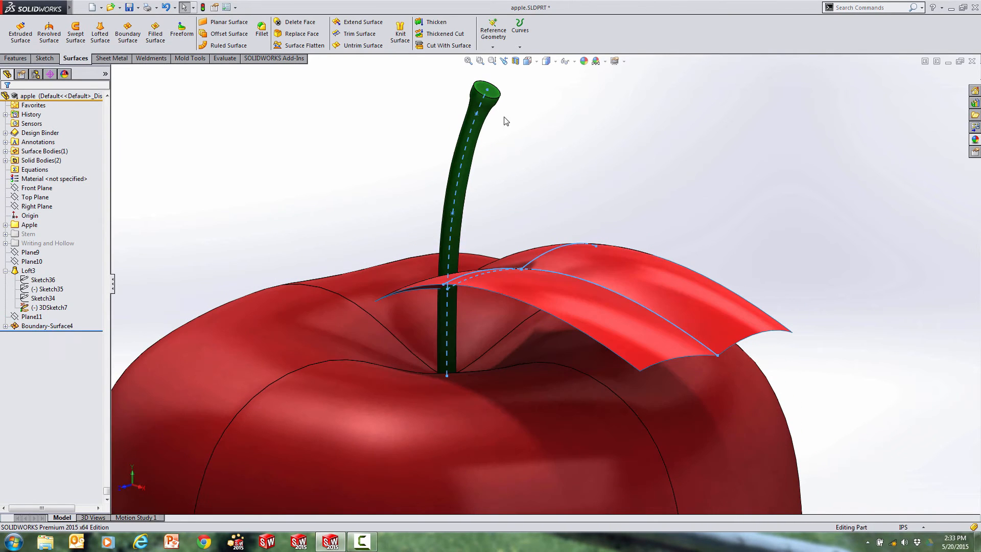
pyautogui.click(484, 120)
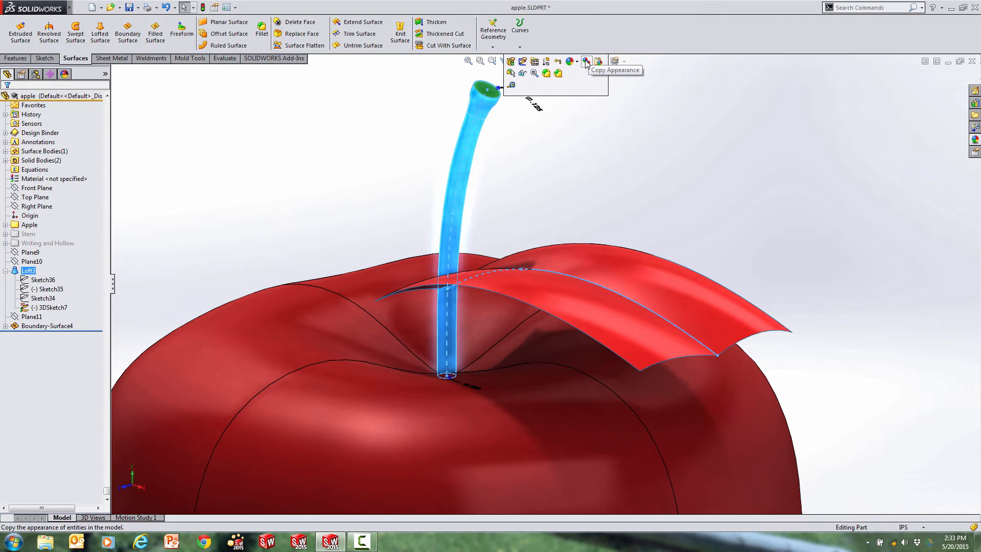
pyautogui.click(586, 62)
pyautogui.click(611, 260)
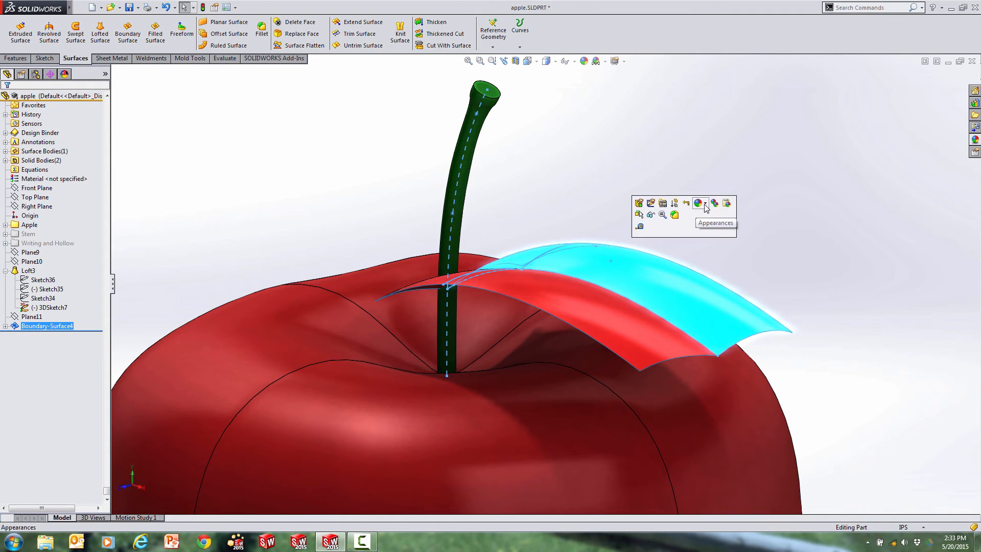
pyautogui.click(727, 204)
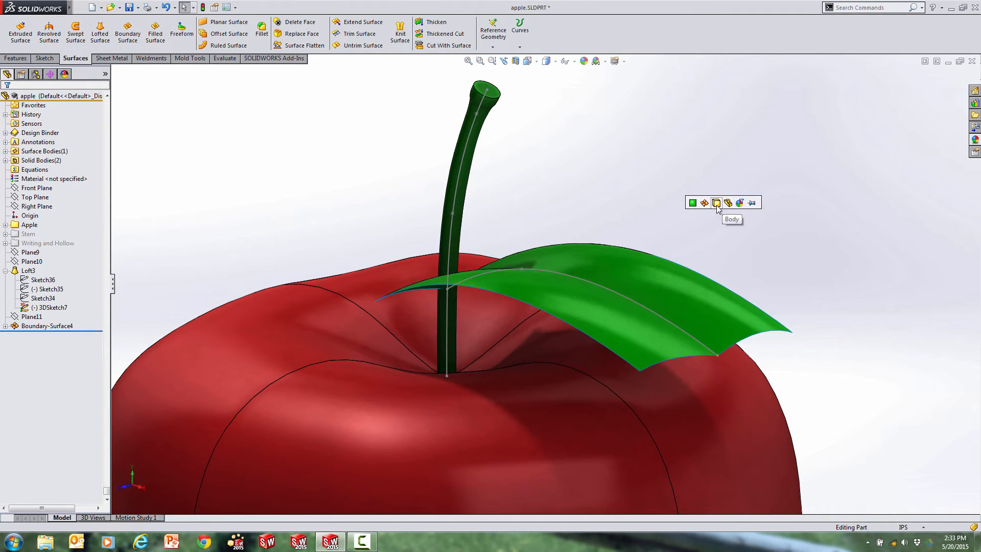
pyautogui.click(717, 203)
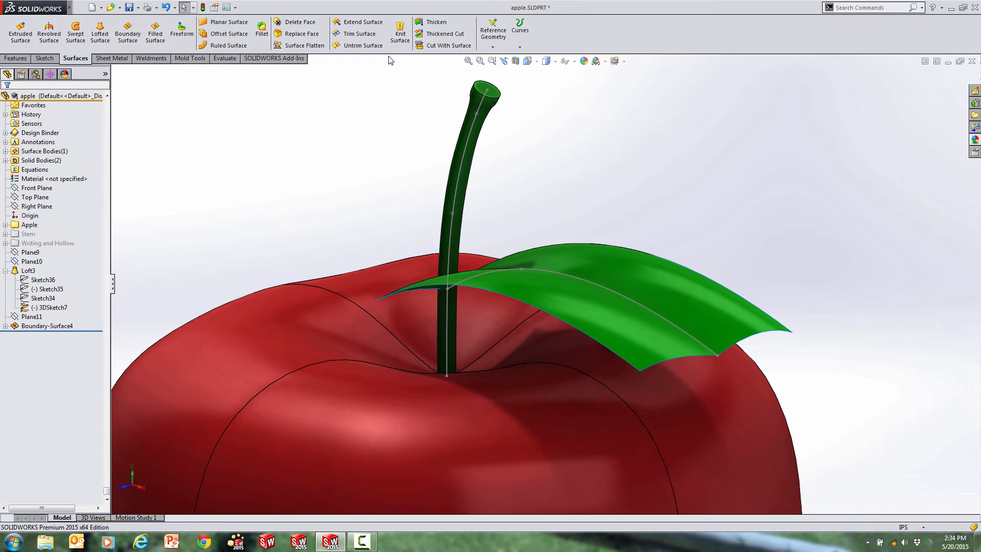
# Thicken the leaf surface on both sides by 0.0625in/2 with Merge result enabled.
pyautogui.click(436, 23)
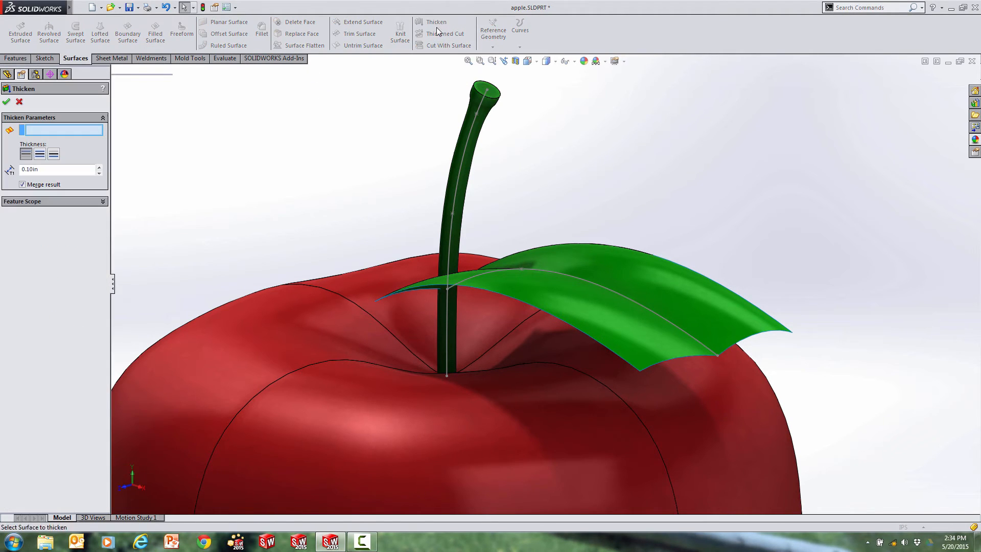
pyautogui.click(573, 260)
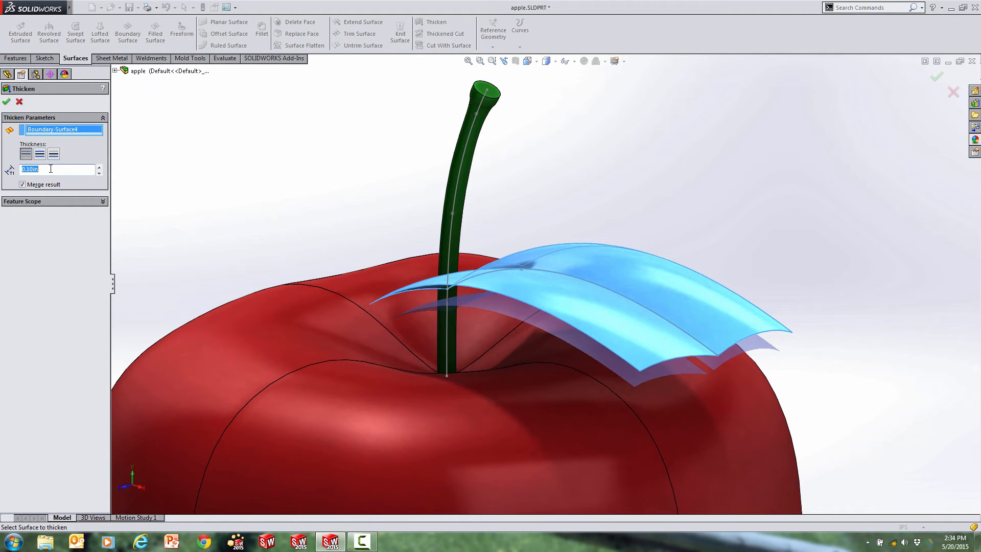
pyautogui.press('BackSpace')
pyautogui.click(41, 154)
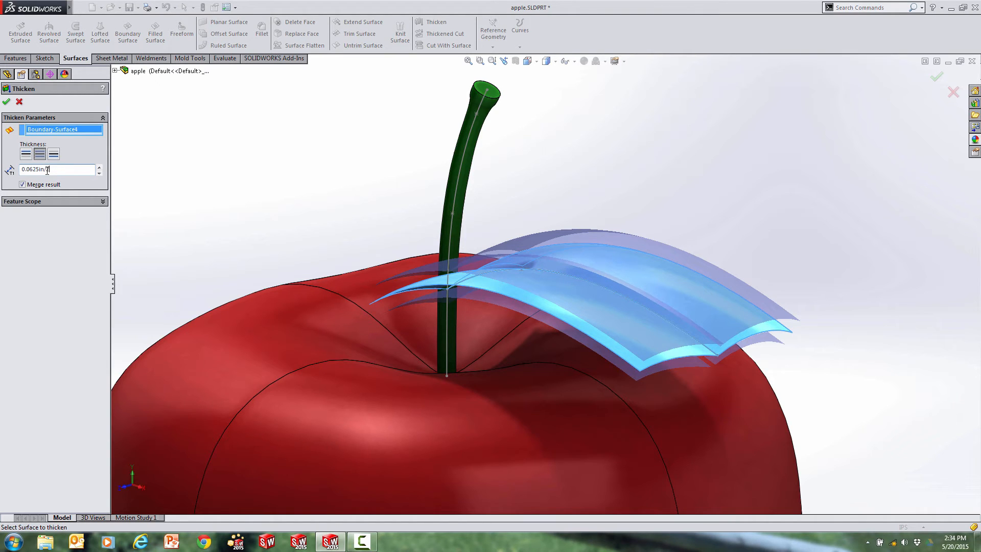
pyautogui.press('Return')
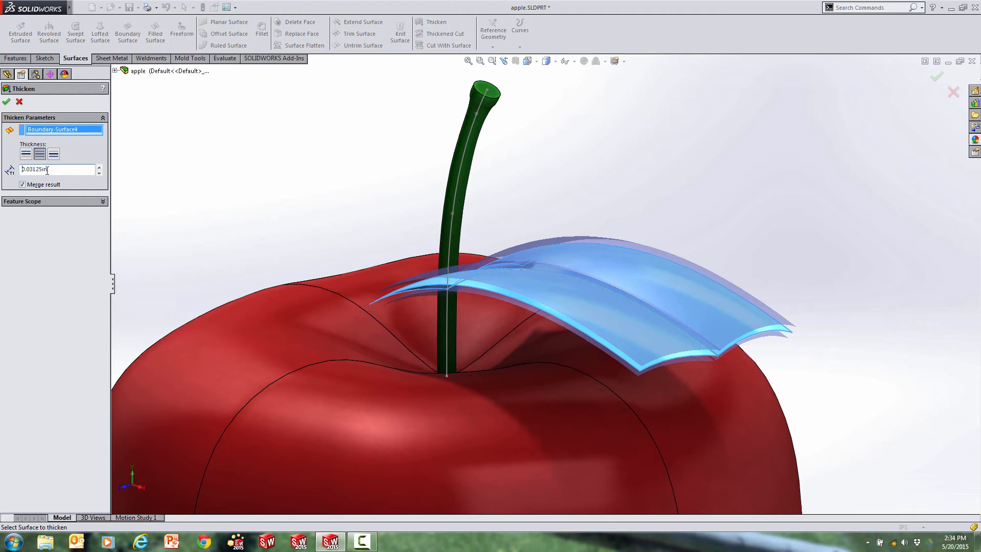
pyautogui.click(6, 103)
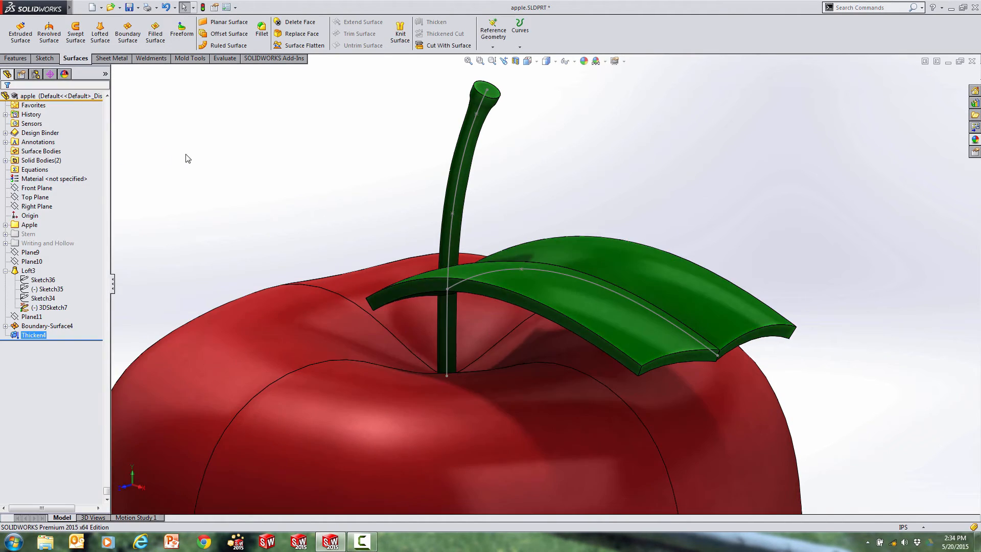
# Lengthen the leaf by moving its guide curve's outer endpoint in the 3D sketch to about X 1 27/32, Y 4 5/16, Z -9/32 in, and exit the sketch.
pyautogui.scroll(3, 440, 222)
pyautogui.moveTo(440, 222)
pyautogui.mouseDown(button='middle')
pyautogui.moveTo(475, 319)
pyautogui.moveTo(455, 218)
pyautogui.mouseUp(button='middle')
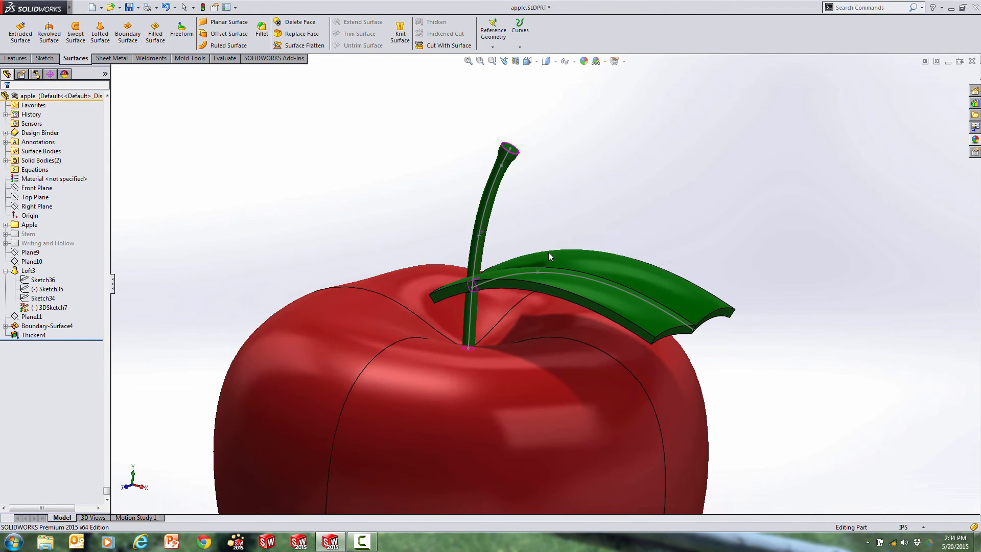
pyautogui.doubleClick(694, 332)
pyautogui.moveTo(695, 332); pyautogui.dragTo(745, 370)
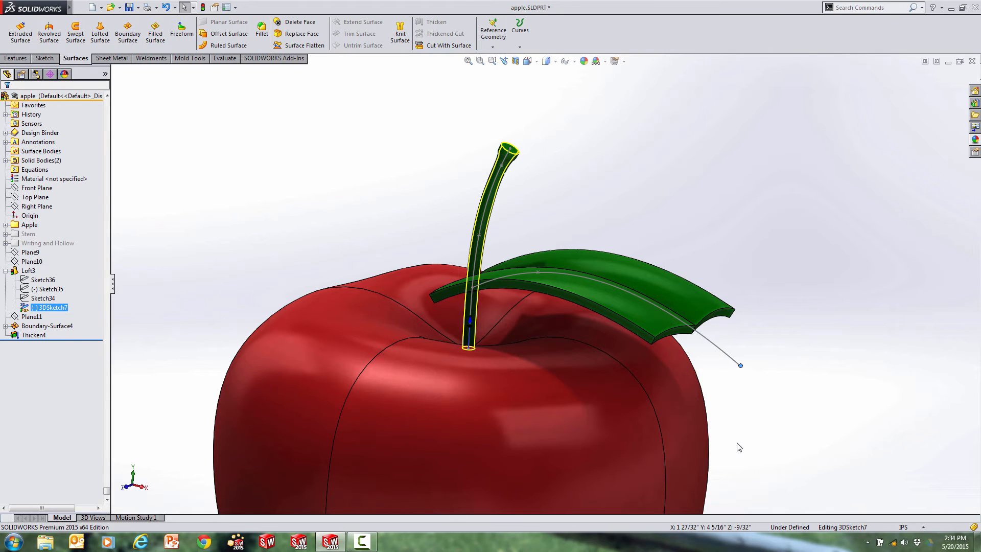
pyautogui.click(16, 59)
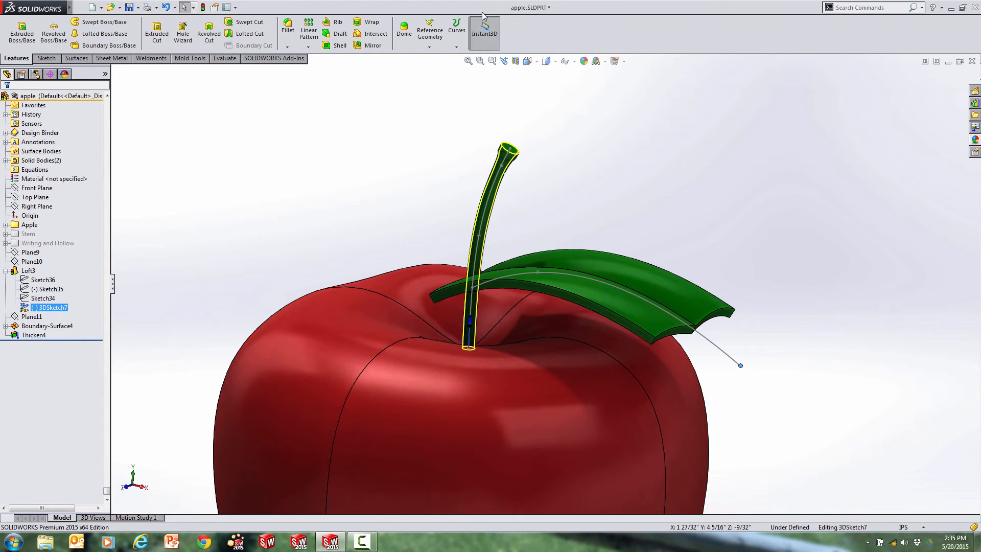
pyautogui.click(702, 206)
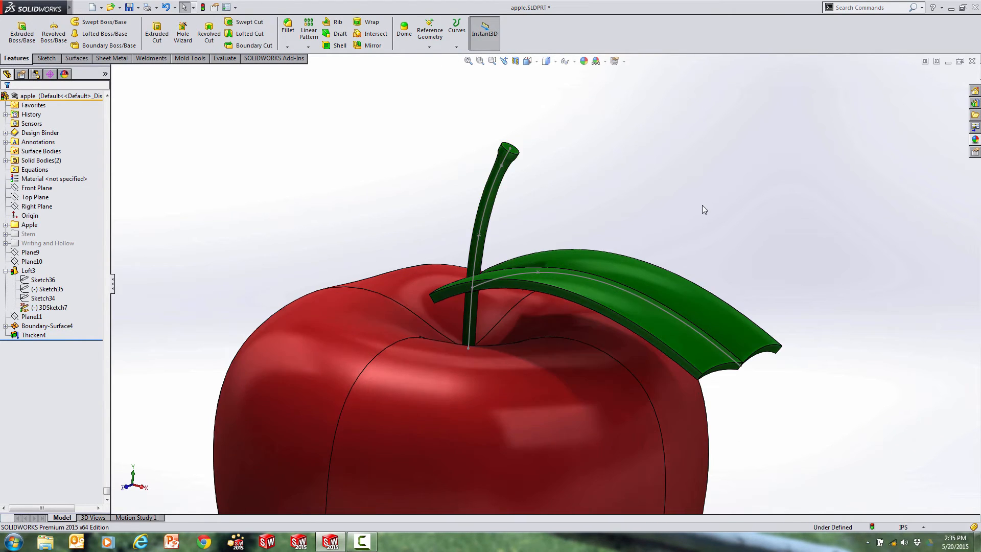
pyautogui.moveTo(756, 264); pyautogui.dragTo(745, 410, button='middle')
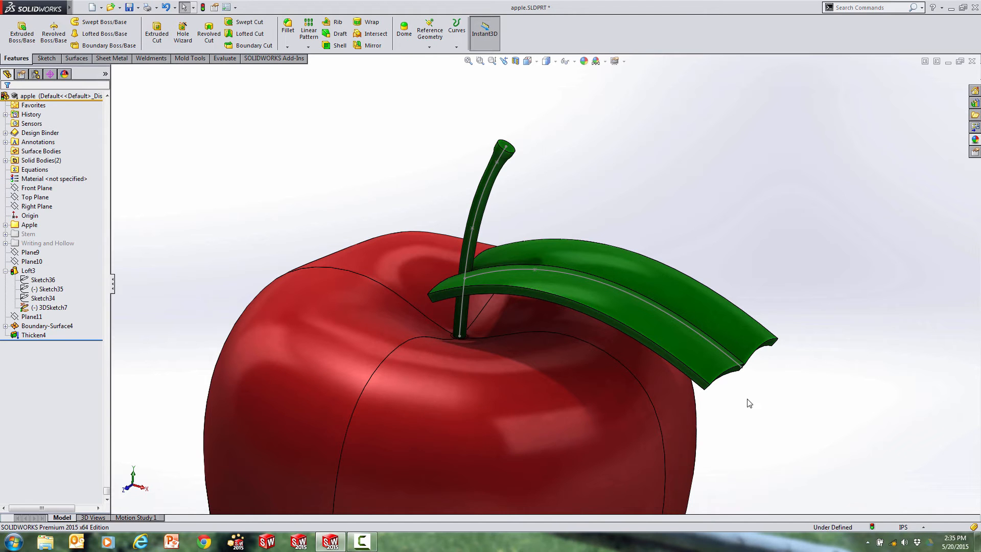
pyautogui.moveTo(685, 376); pyautogui.dragTo(653, 375, button='middle')
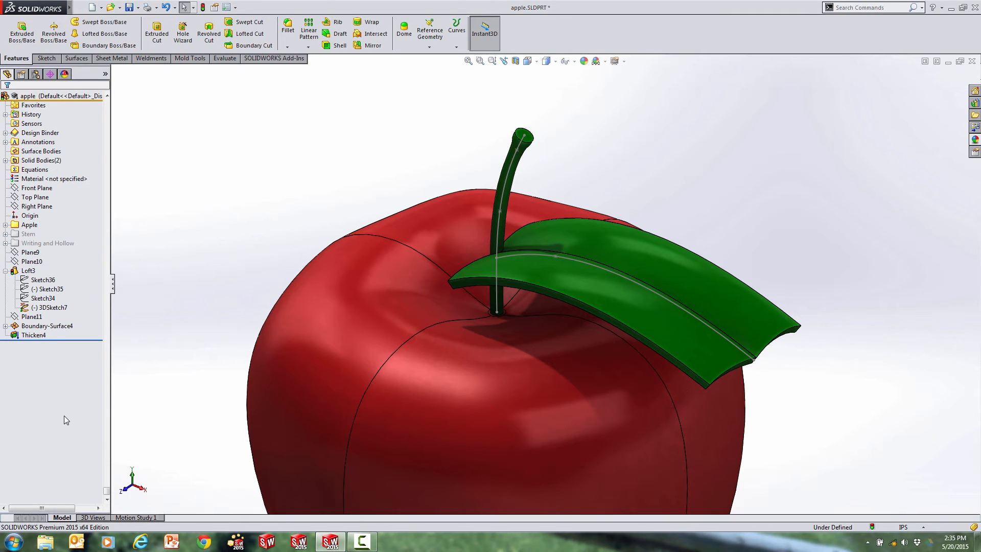
# Edit the leaf's thicken feature to turn off Merge result so the leaf is a separate body.
pyautogui.click(37, 333)
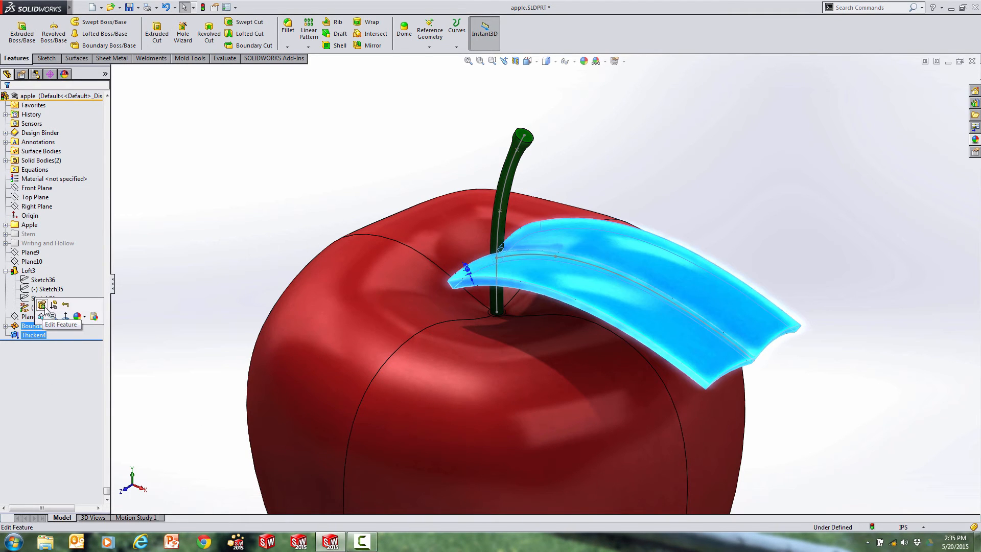
pyautogui.click(46, 311)
pyautogui.click(22, 184)
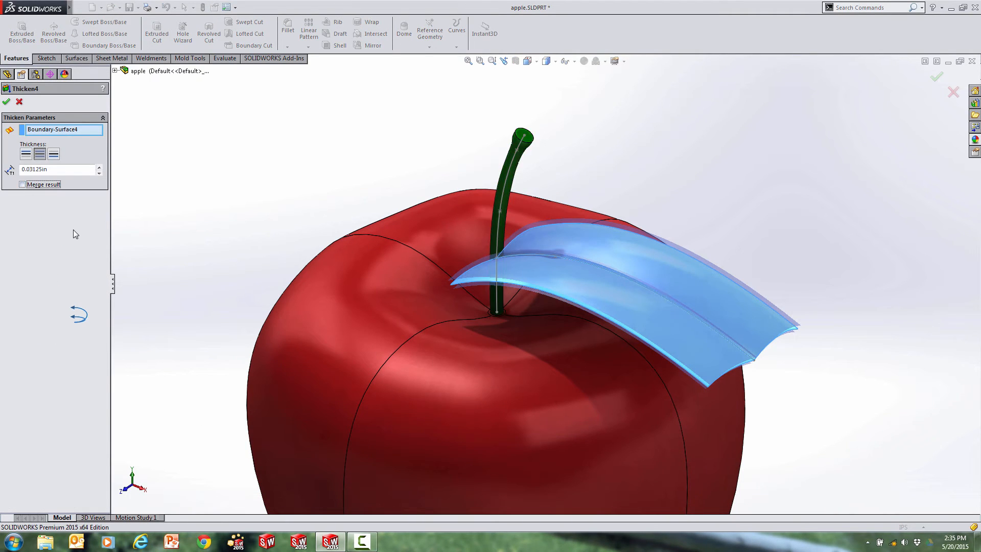
pyautogui.click(6, 101)
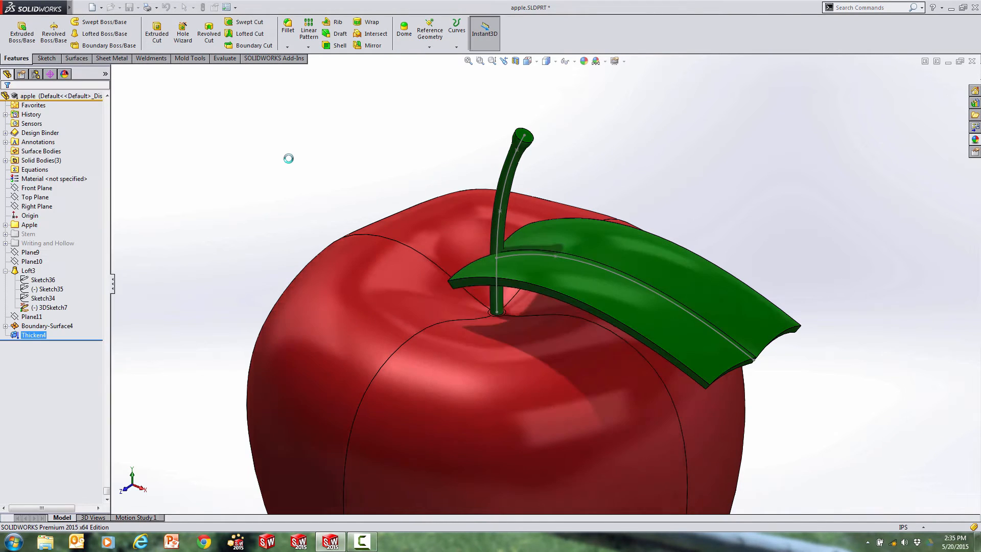
pyautogui.click(275, 187)
# On the Top Plane, sketch a three-point spline from the leaf tip through about (1.03, 0.41) in to the midrib at about (0.41, -0.02) in.
pyautogui.moveTo(445, 307); pyautogui.dragTo(440, 349, button='middle')
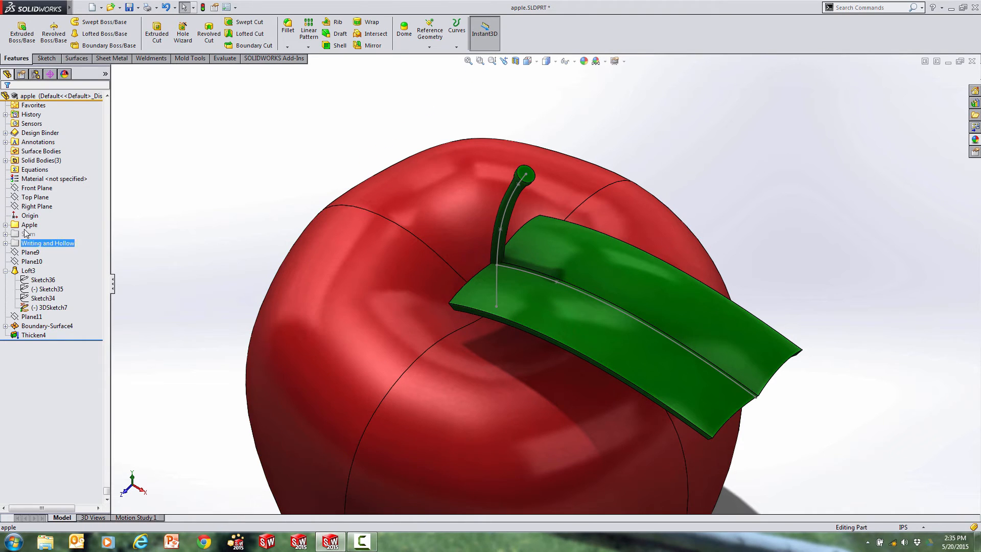
pyautogui.click(33, 198)
pyautogui.click(40, 184)
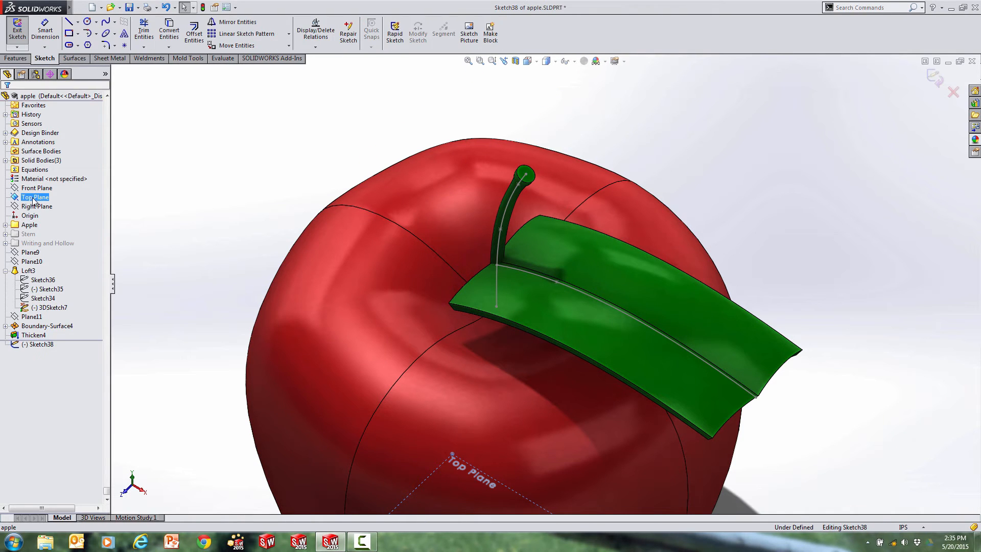
pyautogui.press('space')
pyautogui.click(27, 248)
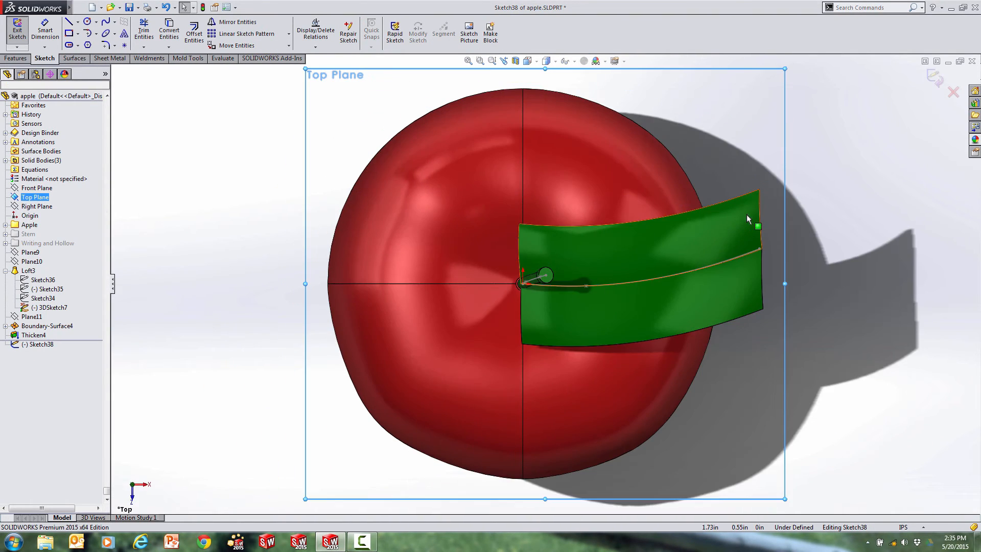
pyautogui.scroll(-5, 710, 291)
pyautogui.press('s')
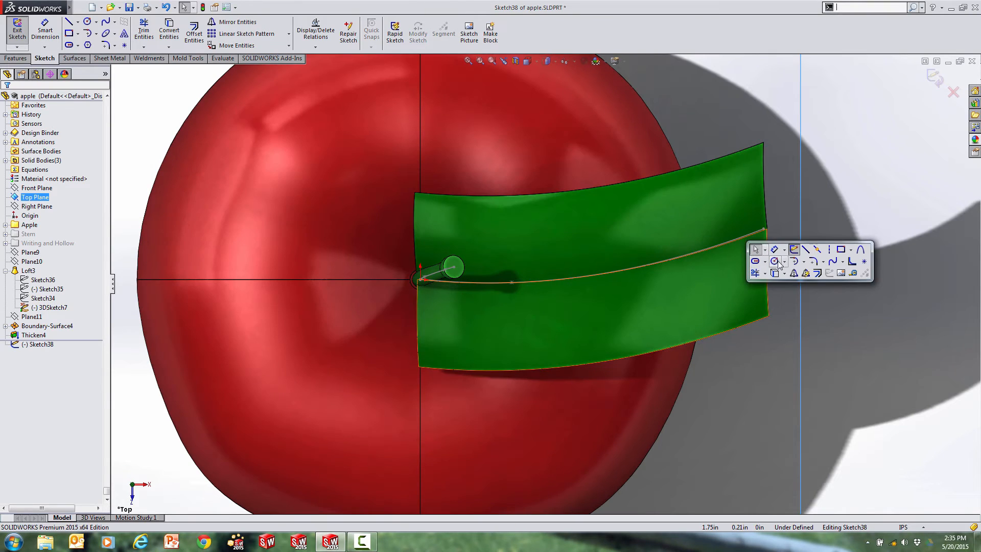
pyautogui.click(832, 261)
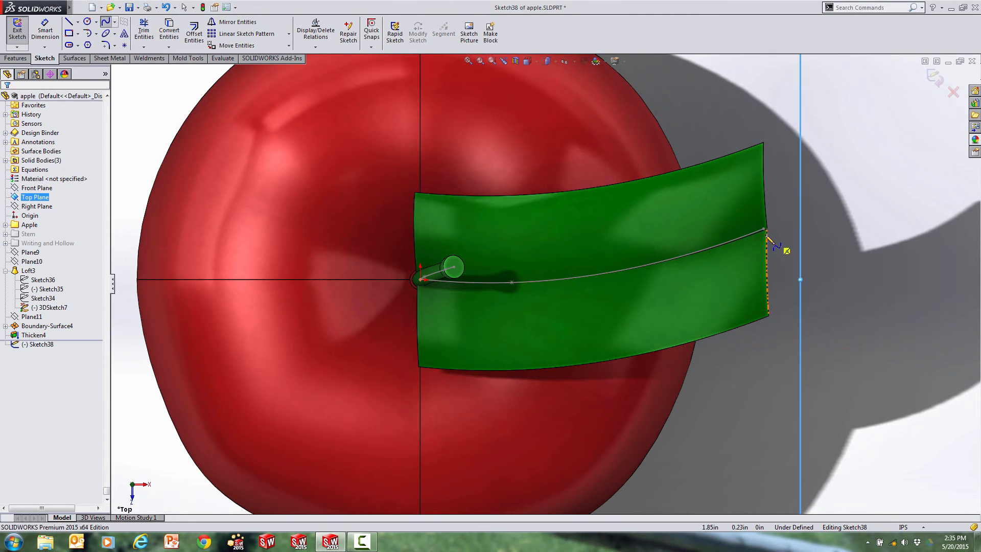
pyautogui.click(766, 229)
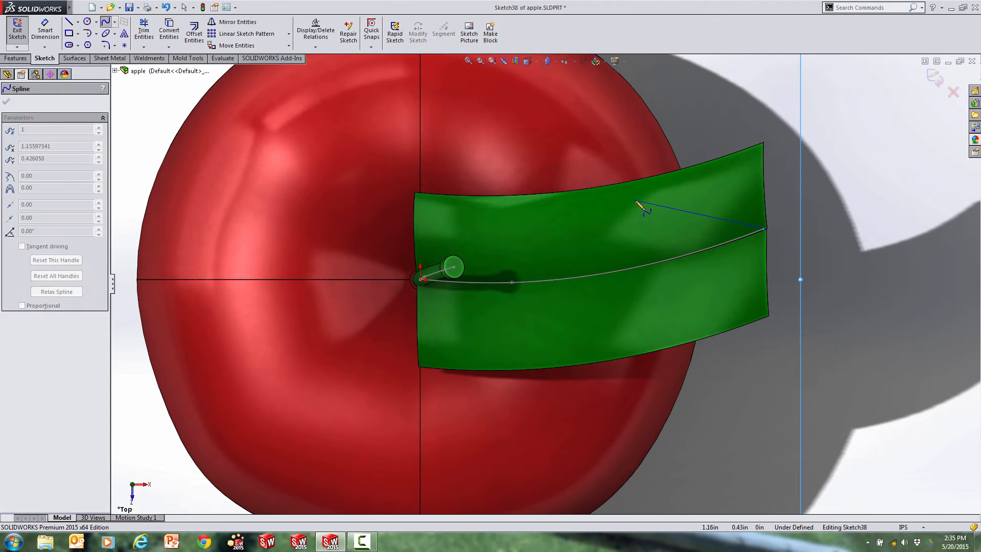
pyautogui.click(613, 204)
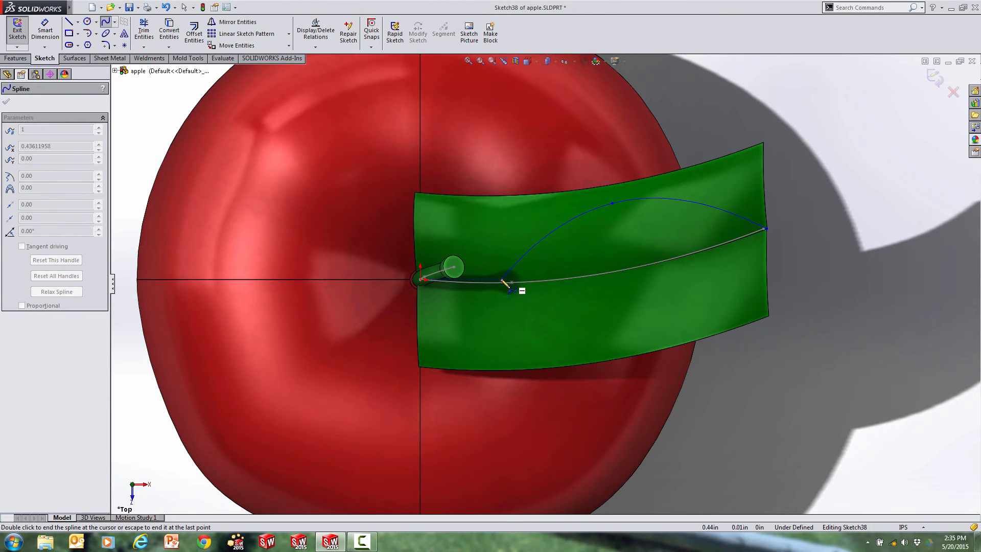
pyautogui.click(498, 283)
pyautogui.press('Escape')
# Close the leaf outline with a second spline from the tip through about (1.33, -0.22) in to the first spline's stem-side endpoint.
pyautogui.press('s')
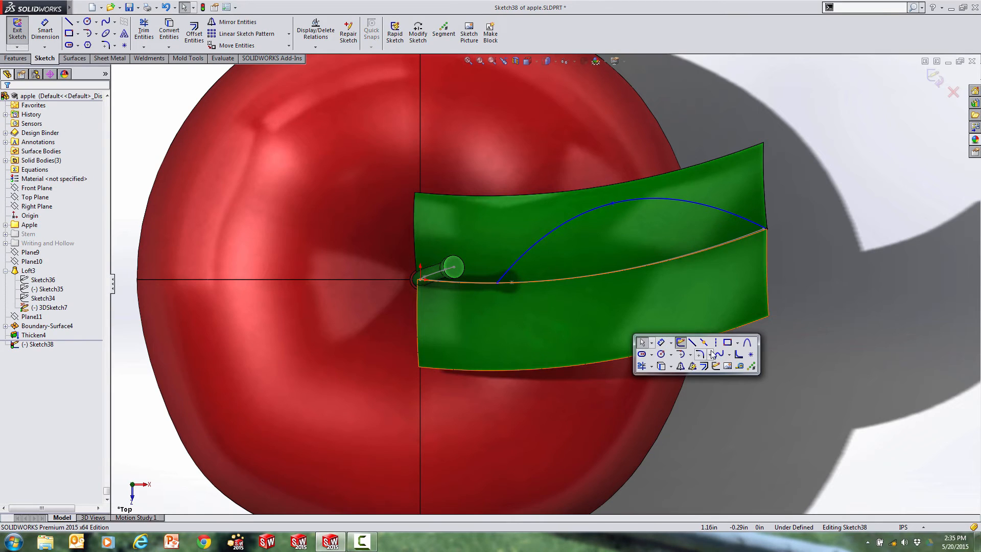
pyautogui.click(715, 354)
pyautogui.click(768, 230)
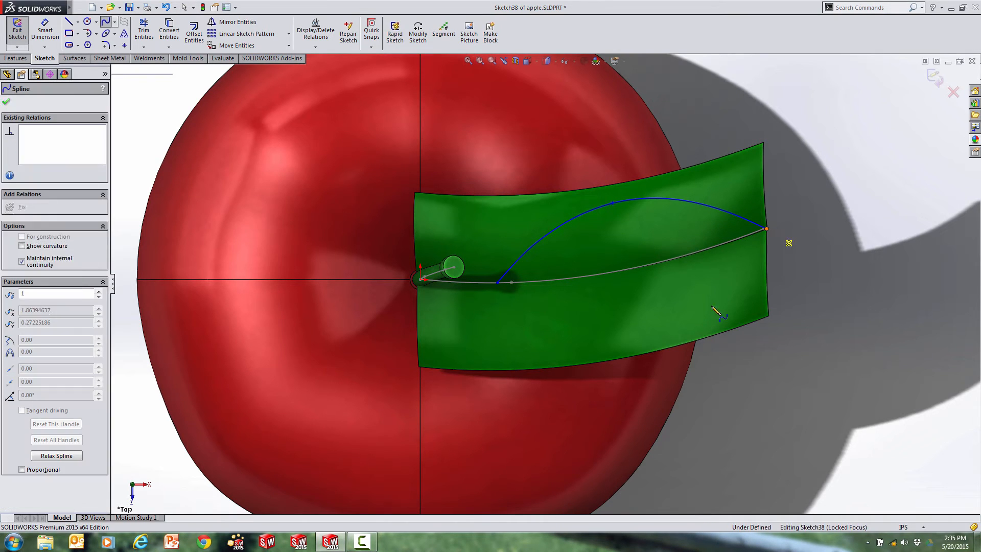
pyautogui.click(668, 319)
pyautogui.click(499, 282)
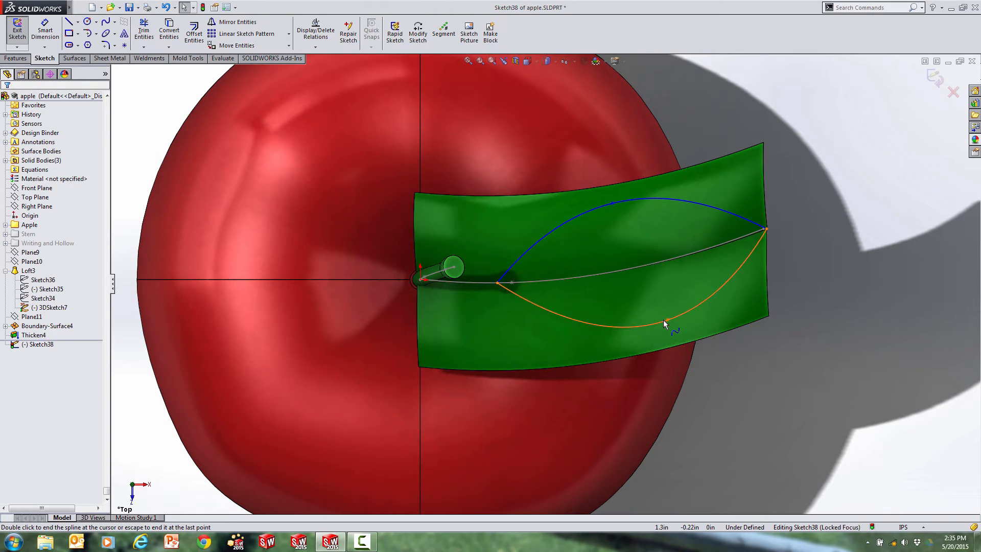
# Round the outline's stem end by turning the lower spline's end tangent to about 130° and the upper spline's to about -118°.
pyautogui.click(521, 298)
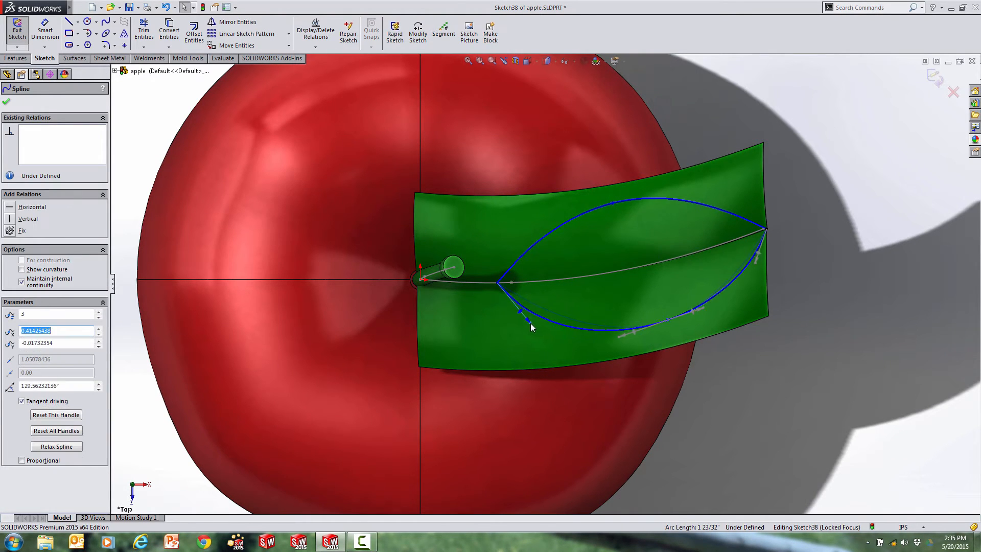
pyautogui.click(526, 253)
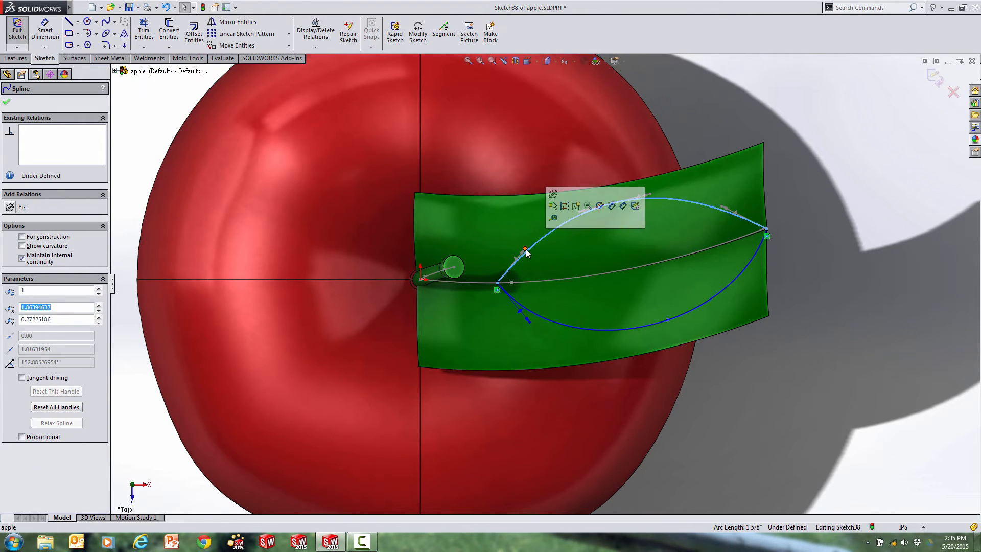
pyautogui.moveTo(526, 250); pyautogui.dragTo(519, 242)
# Sharpen the leaf tip by turning the upper spline's tip tangent to about 174° and the lower spline's to about -141°.
pyautogui.scroll(-3, 726, 223)
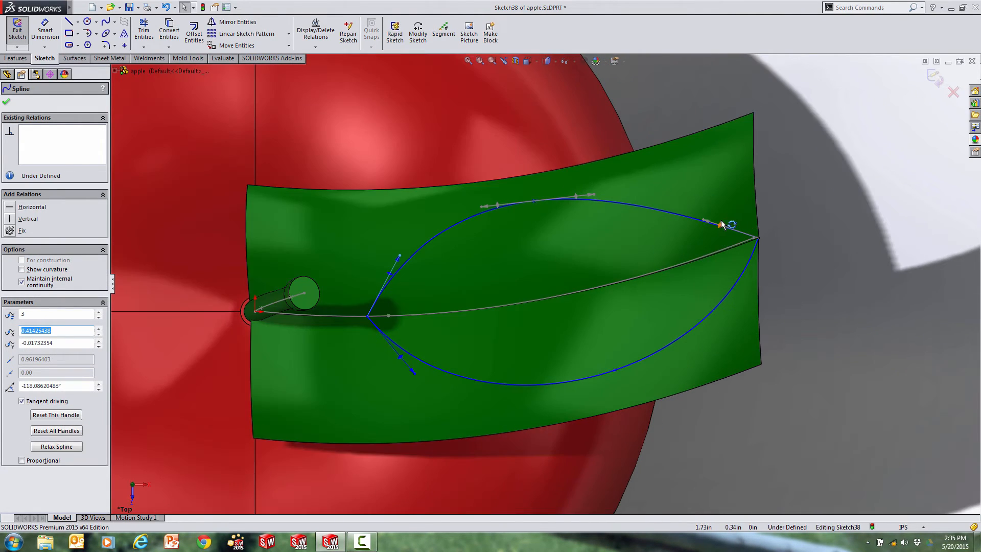
pyautogui.moveTo(704, 223); pyautogui.dragTo(719, 238)
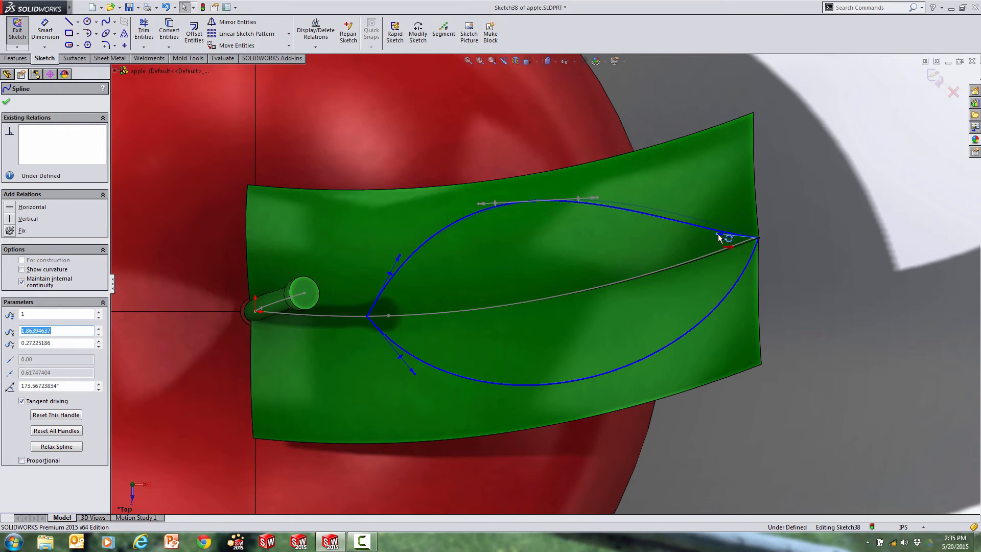
pyautogui.click(749, 264)
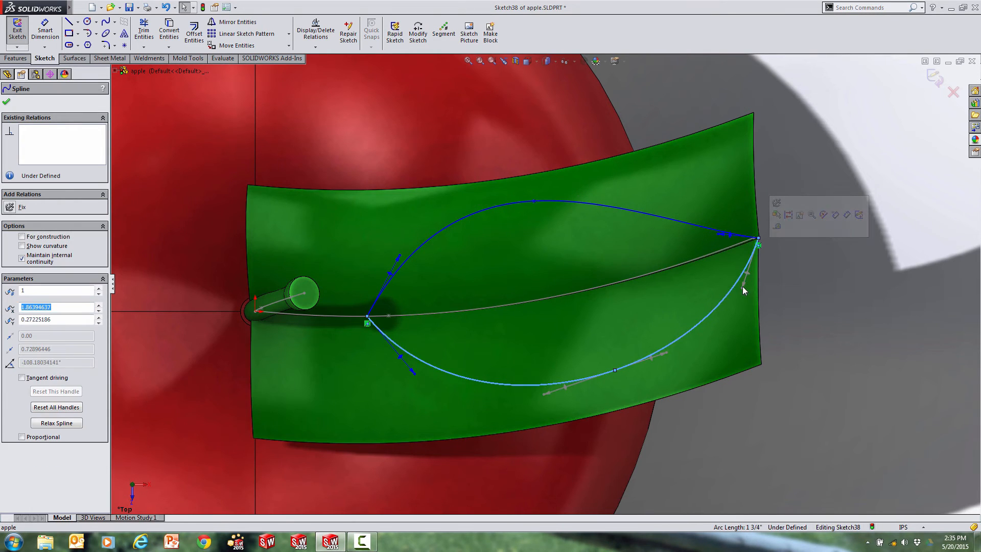
pyautogui.moveTo(737, 288); pyautogui.dragTo(734, 256)
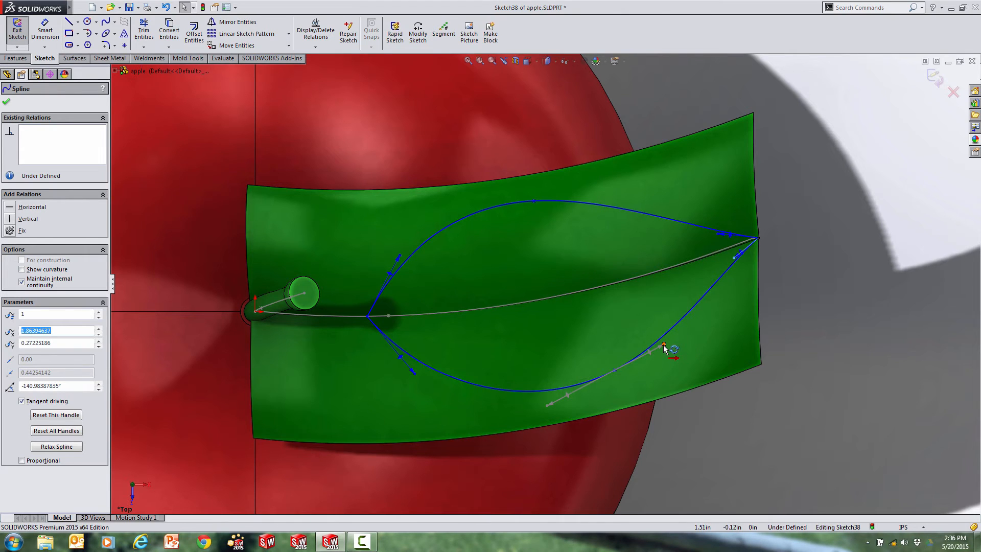
# Stretch the tangent handles at the splines' middle points toward the tip, to about -155° on the lower spline and -172° on the upper.
pyautogui.moveTo(664, 346); pyautogui.dragTo(692, 335)
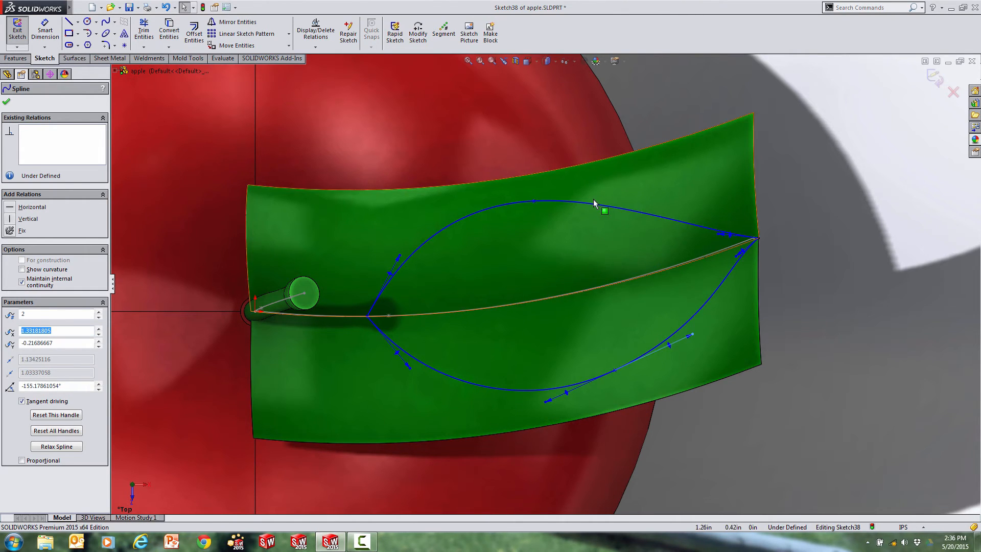
pyautogui.click(534, 202)
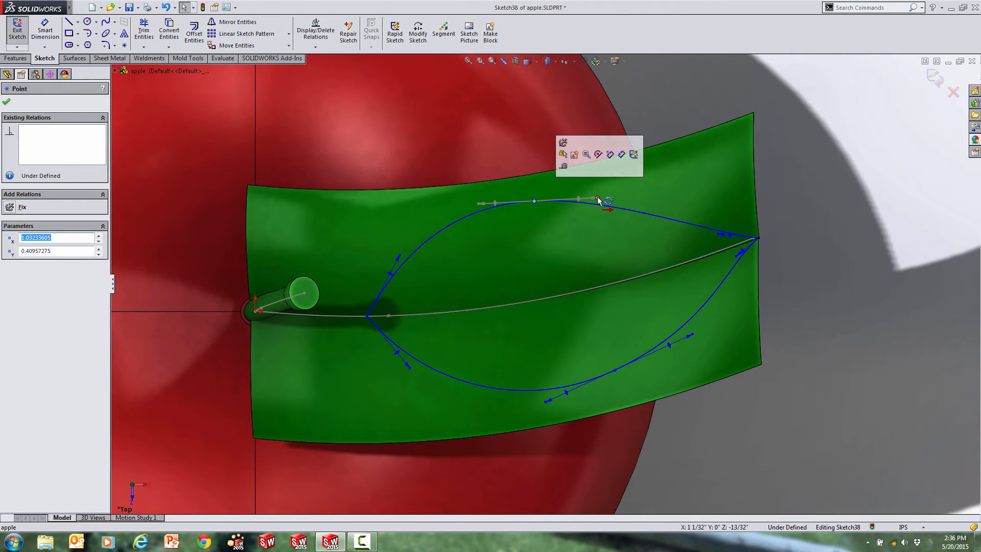
pyautogui.moveTo(602, 196); pyautogui.dragTo(633, 188)
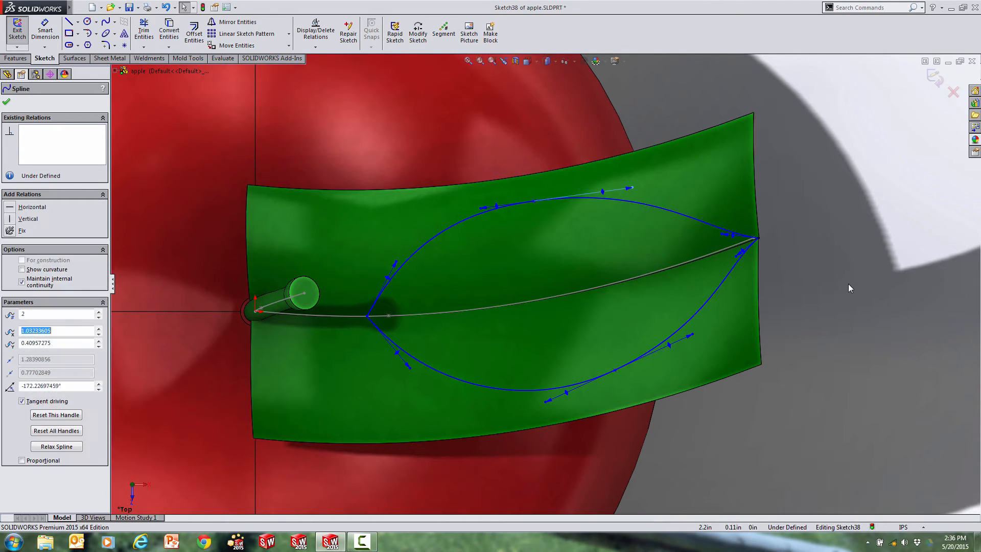
pyautogui.click(835, 289)
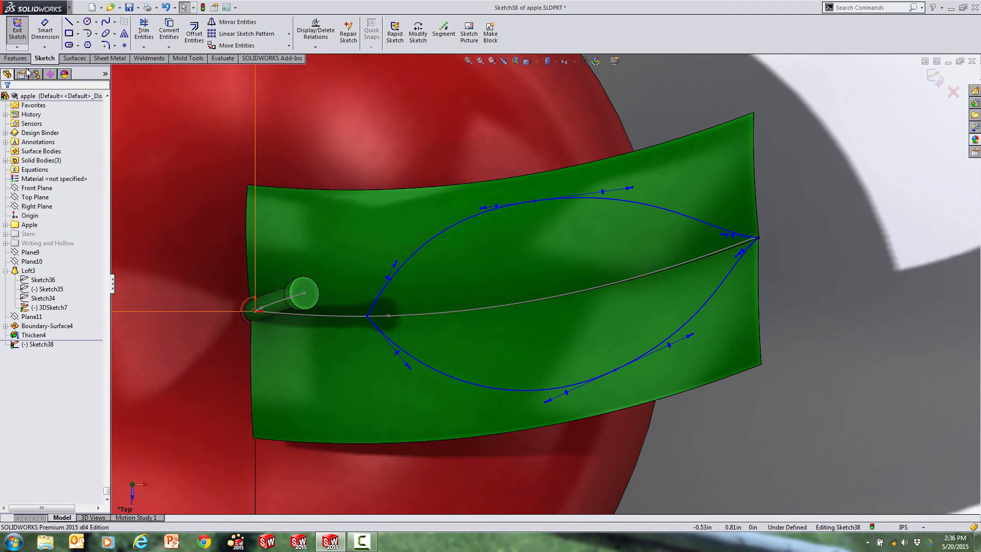
# Start an extruded cut from the leaf outline sketch with the end condition Through All and the side to cut flipped.
pyautogui.click(16, 58)
pyautogui.click(153, 31)
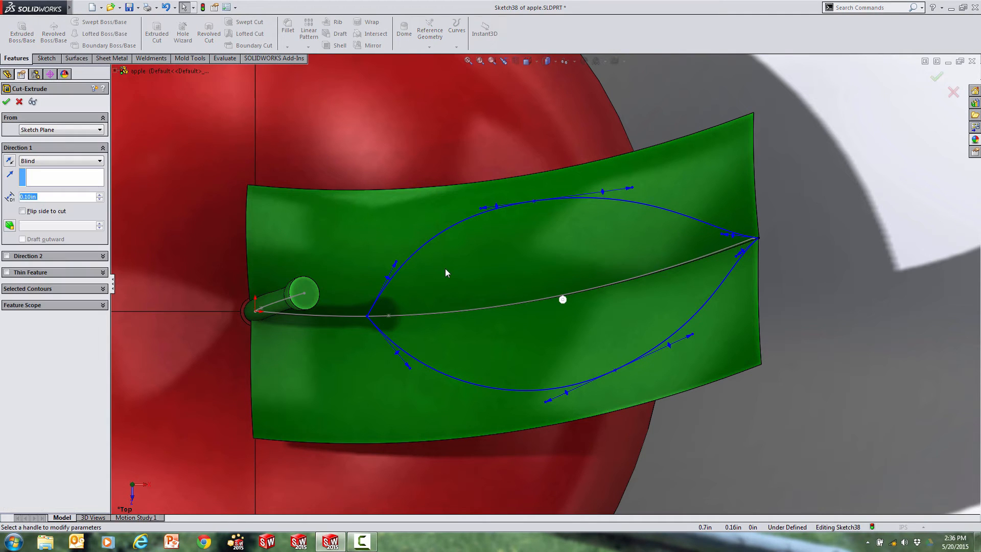
pyautogui.scroll(3, 541, 322)
pyautogui.moveTo(559, 336); pyautogui.dragTo(563, 260, button='middle')
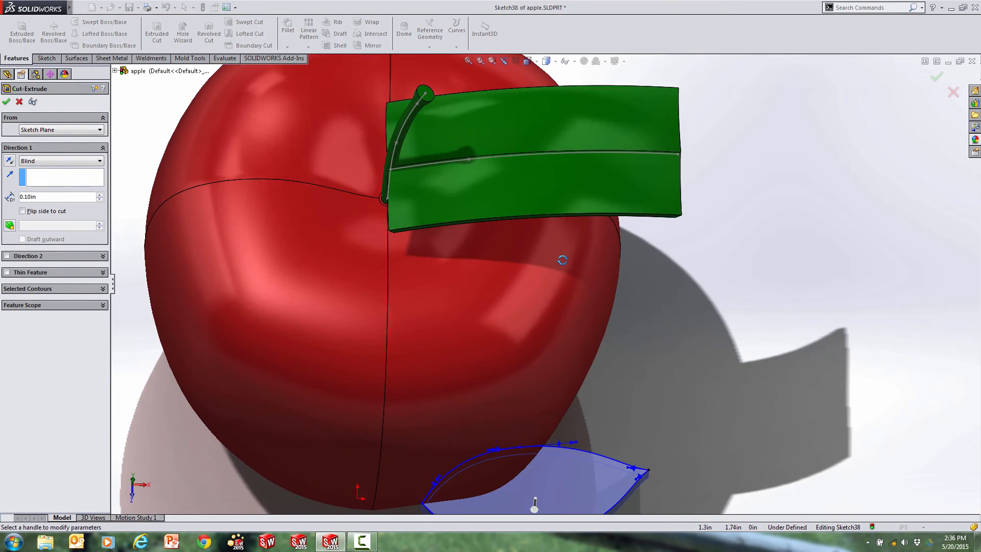
pyautogui.scroll(2, 562, 262)
pyautogui.click(61, 160)
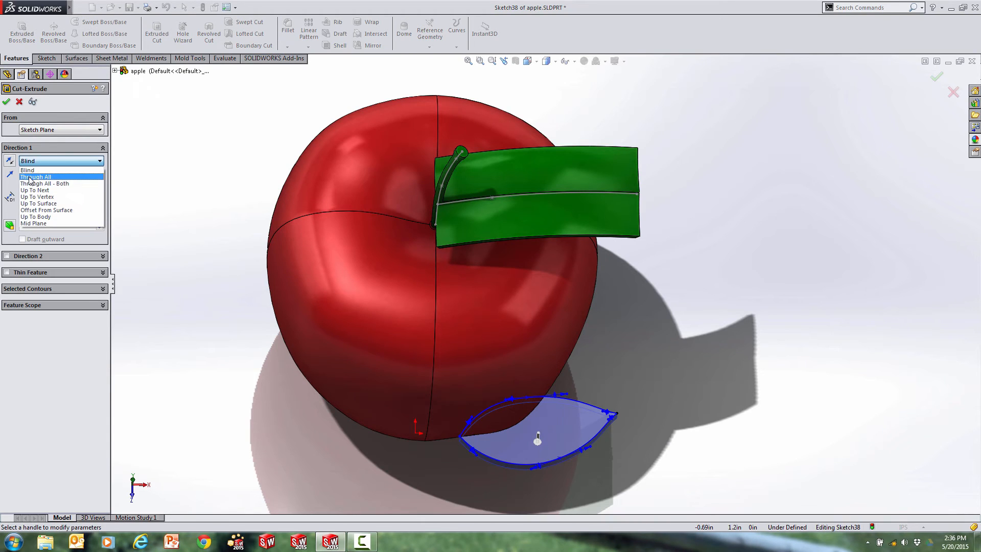
pyautogui.click(39, 179)
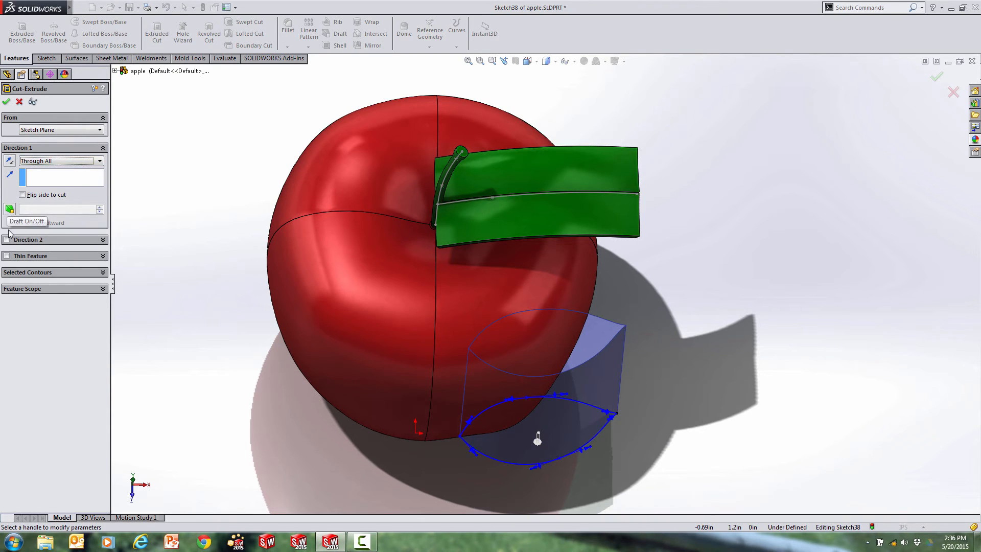
pyautogui.click(22, 195)
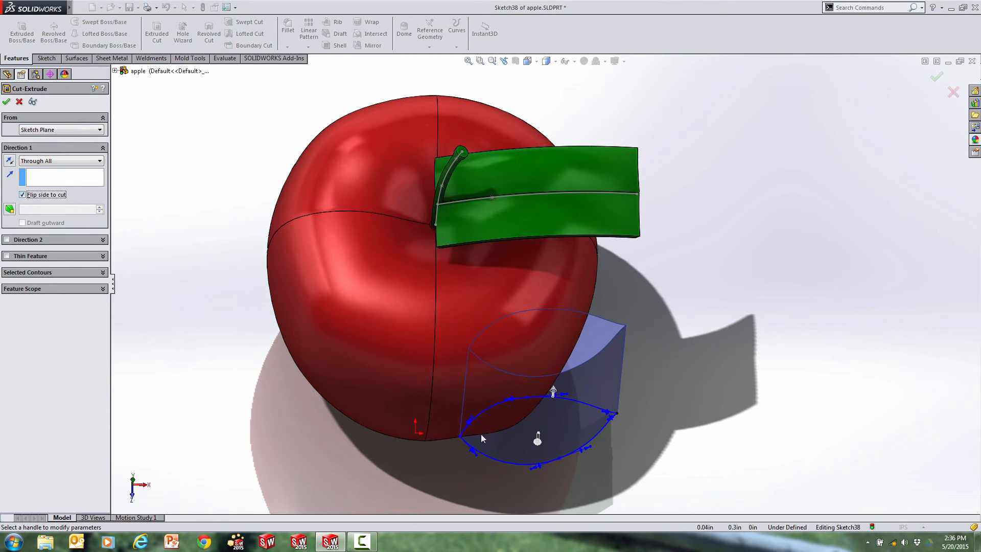
# Limit the cut to the thickened leaf body instead of auto-selected bodies, reverse its direction toward the leaf, and create it.
pyautogui.click(15, 291)
pyautogui.click(23, 321)
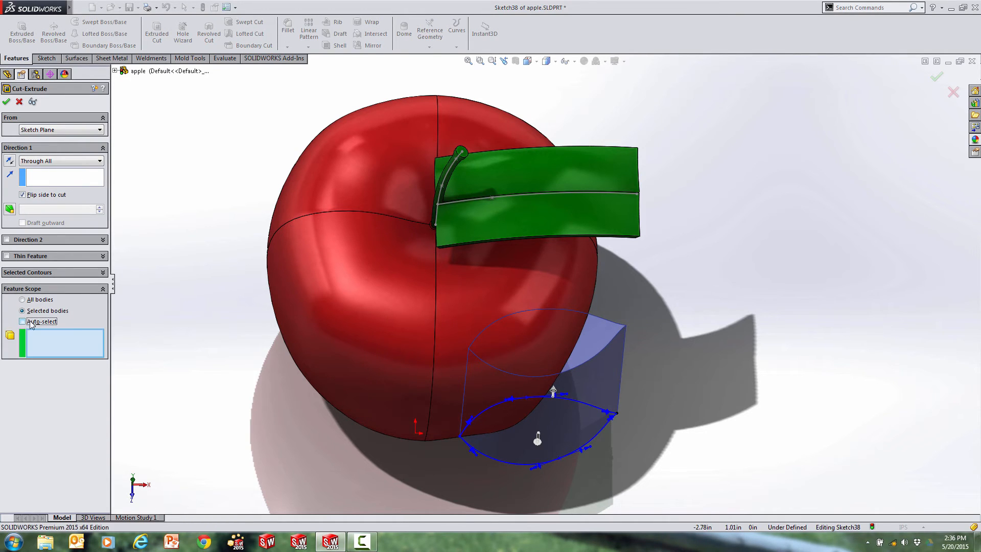
pyautogui.click(624, 220)
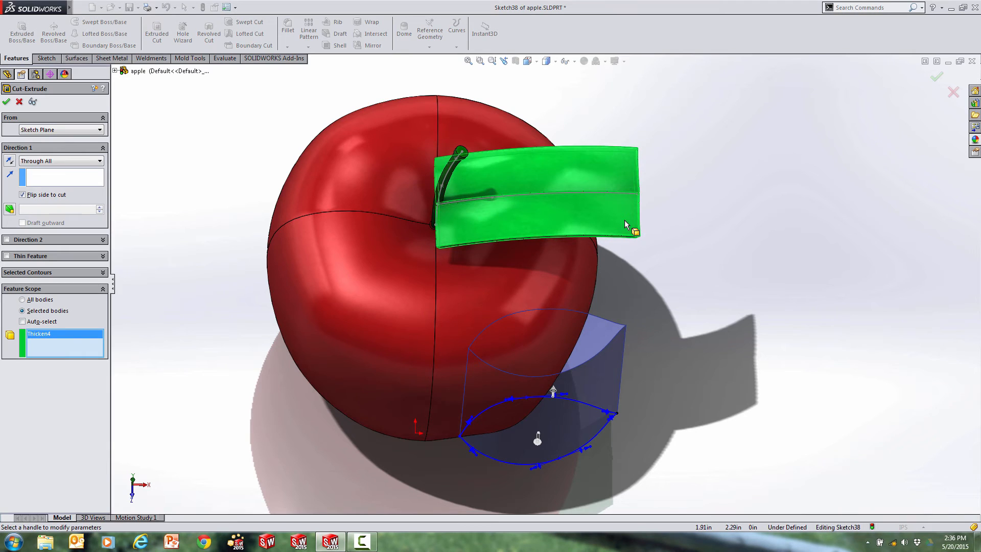
pyautogui.click(6, 101)
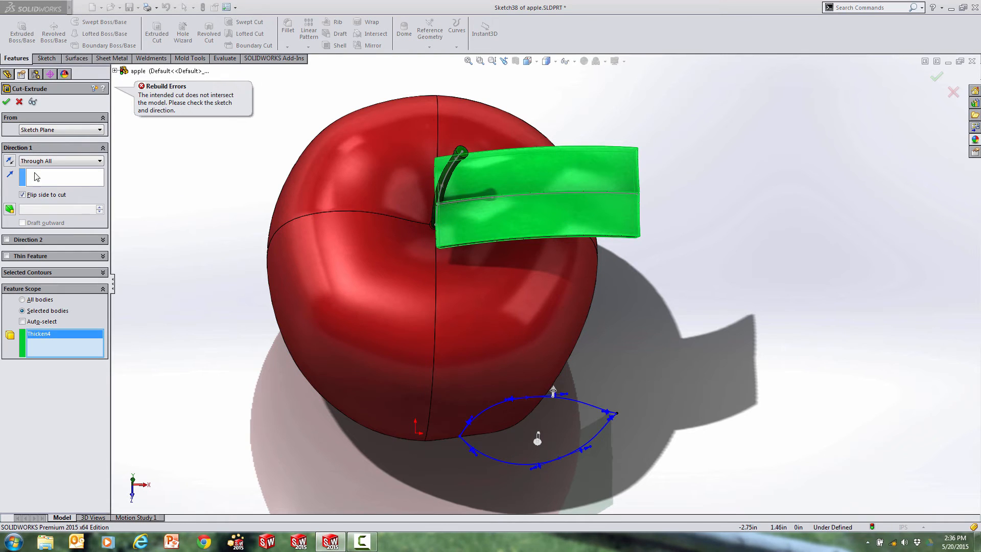
pyautogui.click(9, 161)
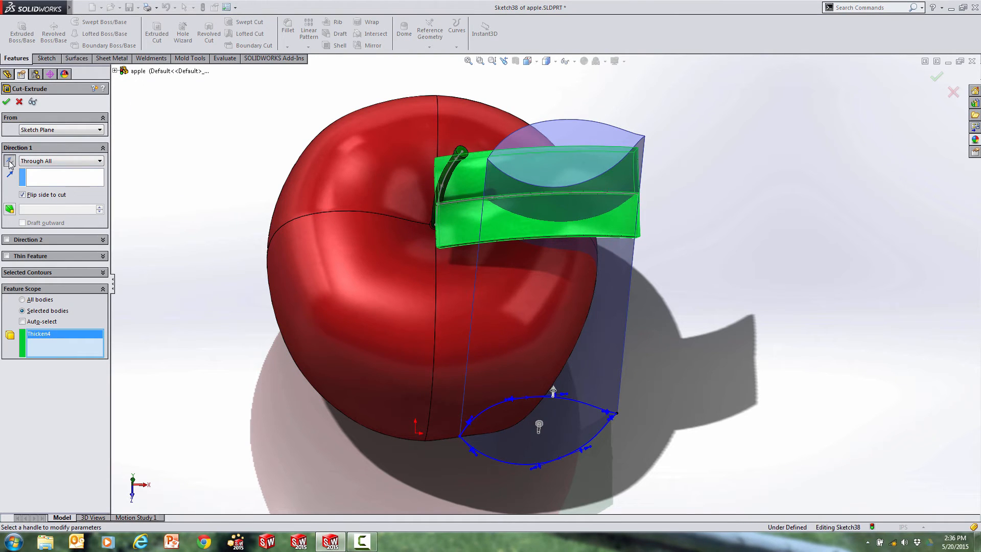
pyautogui.click(7, 102)
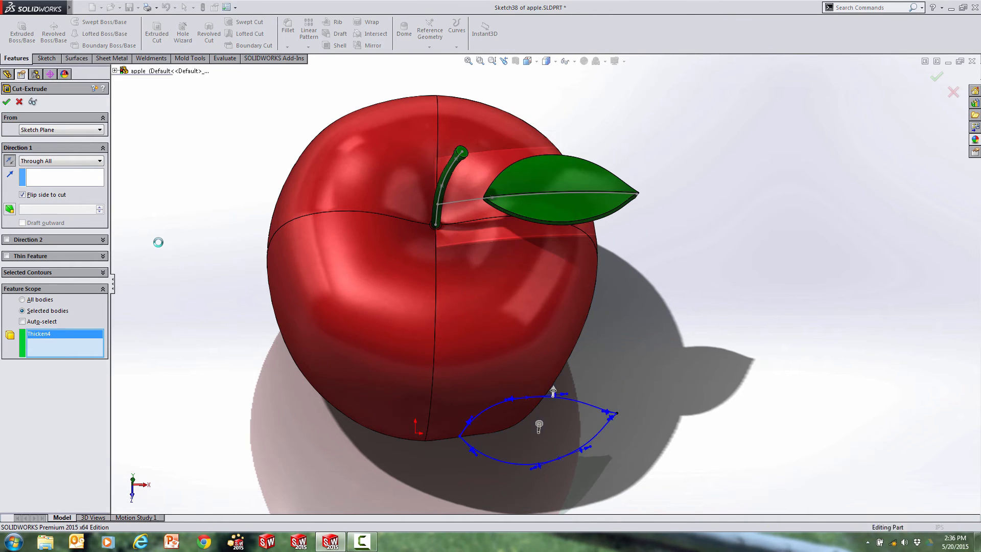
# Try to remove the small blunt faces at the leaf tip with Delete Face using Delete and Patch.
pyautogui.moveTo(545, 283); pyautogui.dragTo(645, 255, button='middle')
pyautogui.scroll(-10, 635, 228)
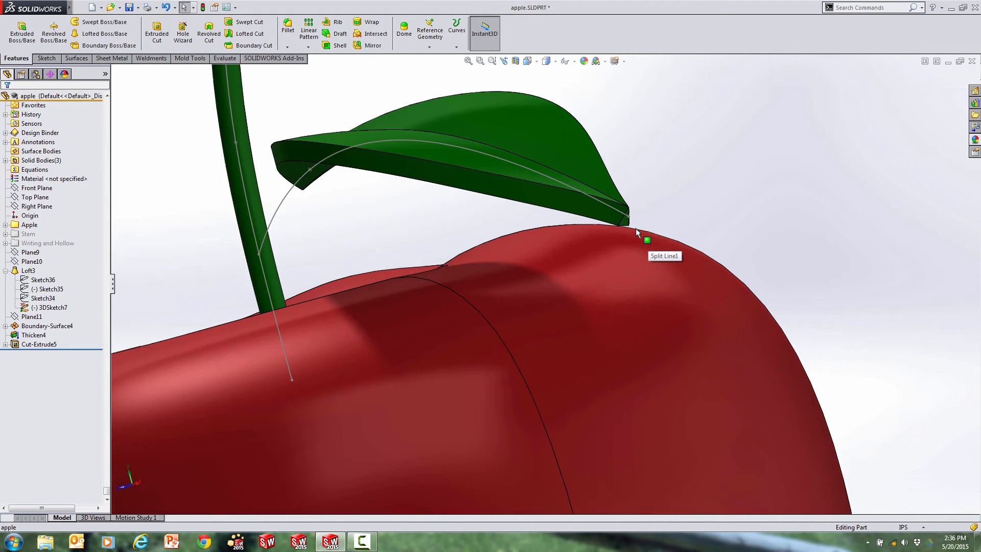
pyautogui.moveTo(611, 225); pyautogui.dragTo(606, 253, button='middle')
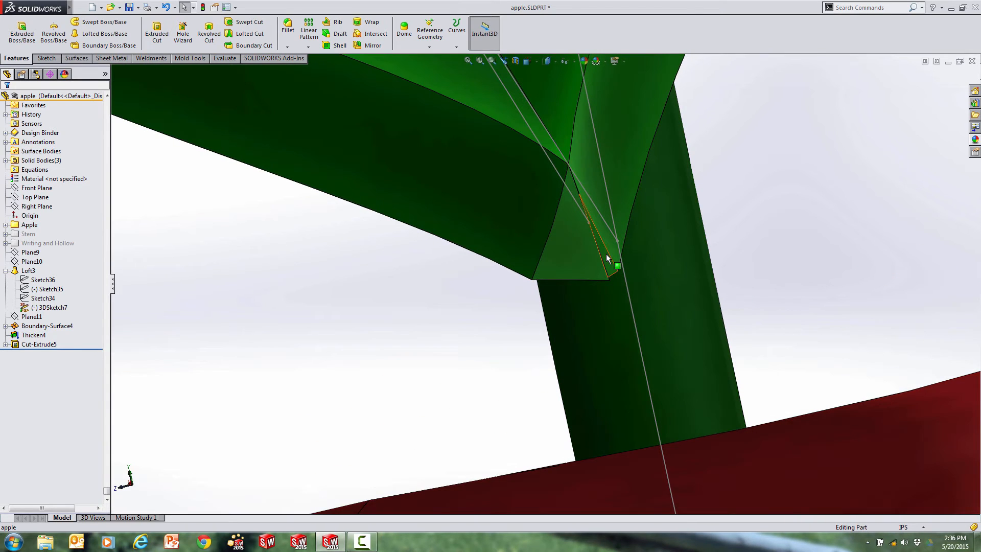
pyautogui.rightClick(587, 259)
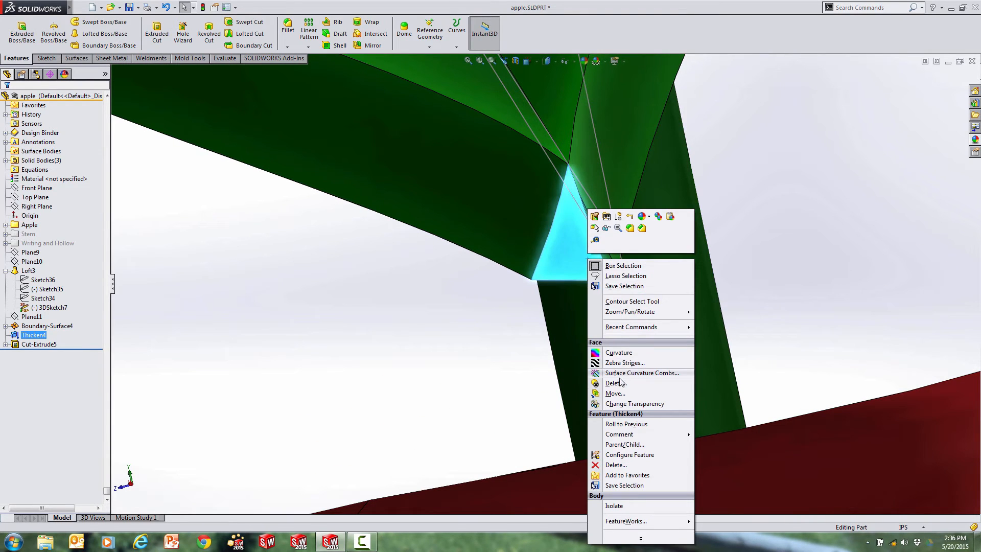
pyautogui.click(611, 378)
pyautogui.click(608, 264)
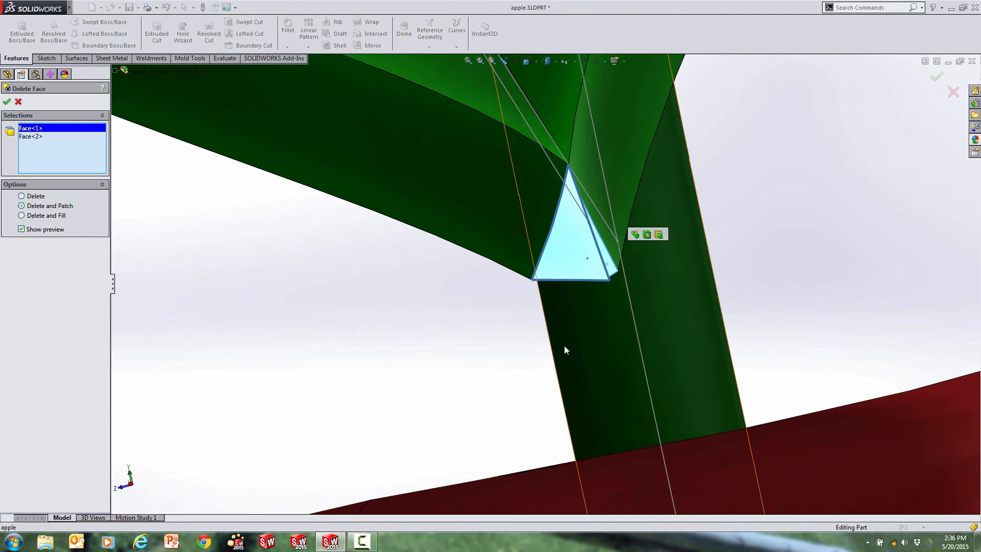
pyautogui.moveTo(564, 345); pyautogui.dragTo(316, 352, button='middle')
pyautogui.scroll(6, 403, 319)
pyautogui.scroll(-5, 375, 289)
pyautogui.scroll(-5, 429, 291)
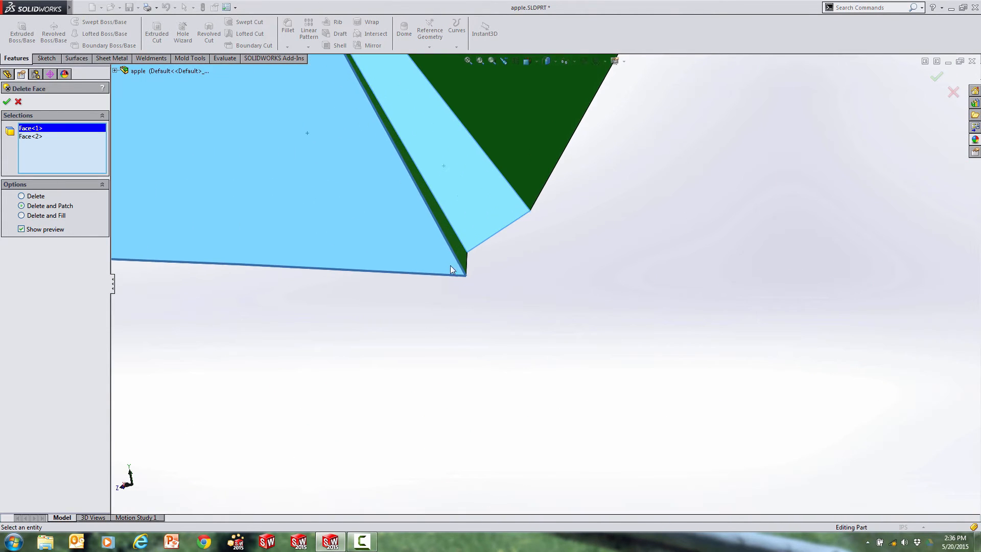
pyautogui.click(457, 248)
pyautogui.scroll(6, 458, 265)
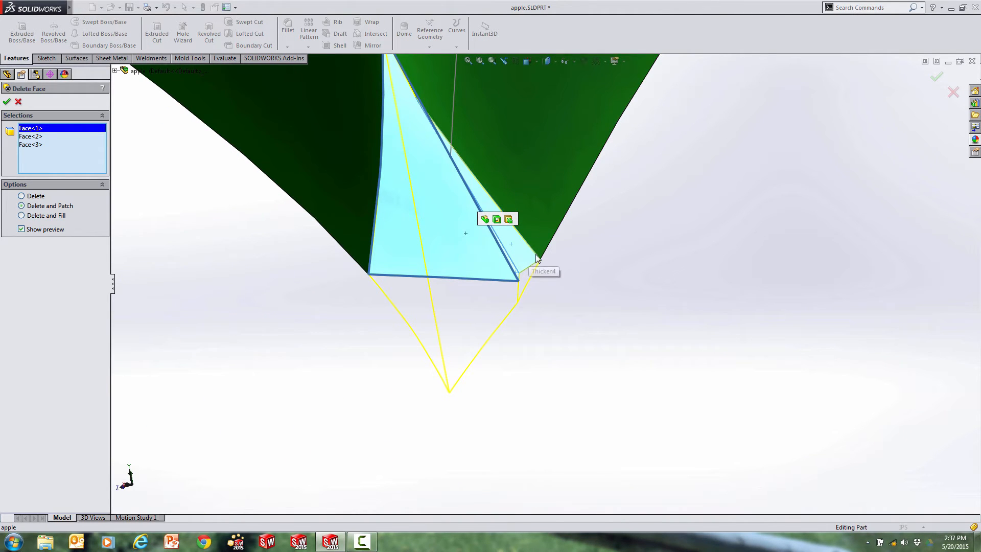
pyautogui.scroll(3, 542, 276)
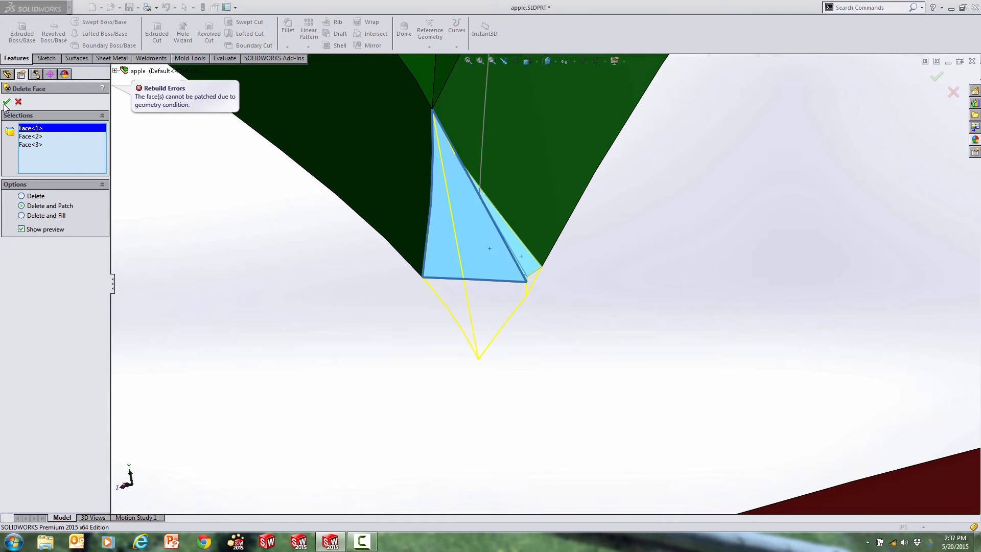
pyautogui.scroll(-4, 520, 274)
pyautogui.moveTo(525, 269); pyautogui.dragTo(245, 274, button='middle')
pyautogui.click(439, 226)
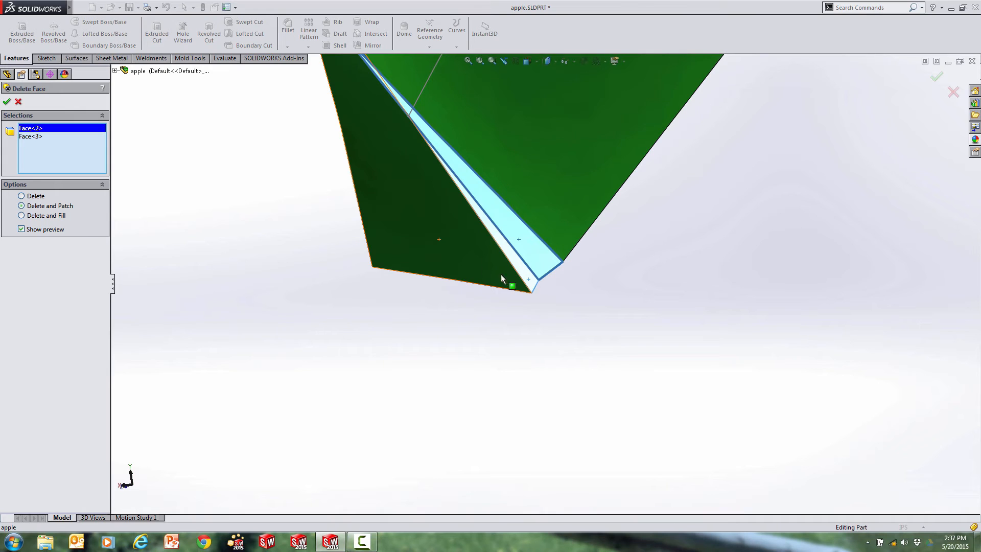
pyautogui.click(18, 102)
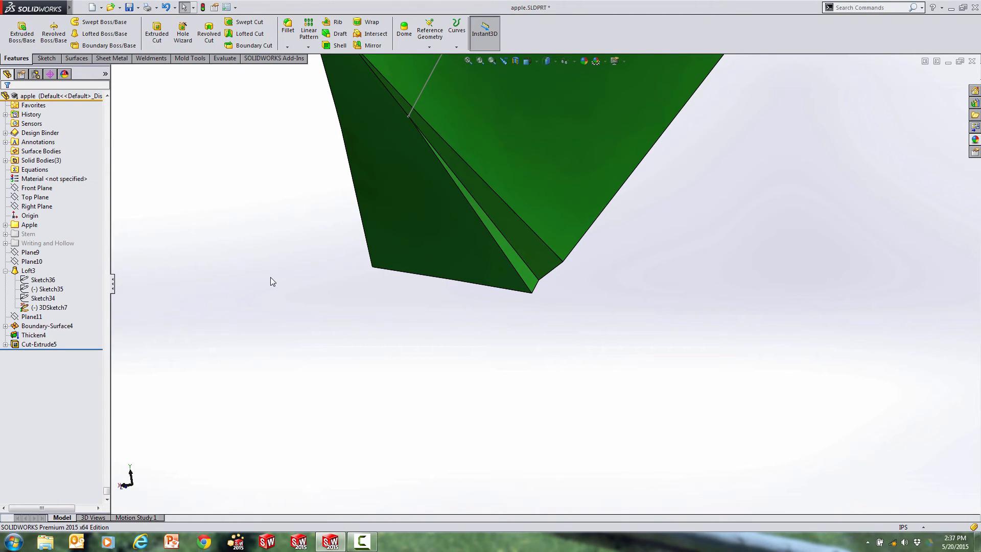
# Edit the leaf cut's sketch in the top view and delete the coincident relation on the outline's tip point.
pyautogui.moveTo(270, 277); pyautogui.dragTo(511, 273, button='middle')
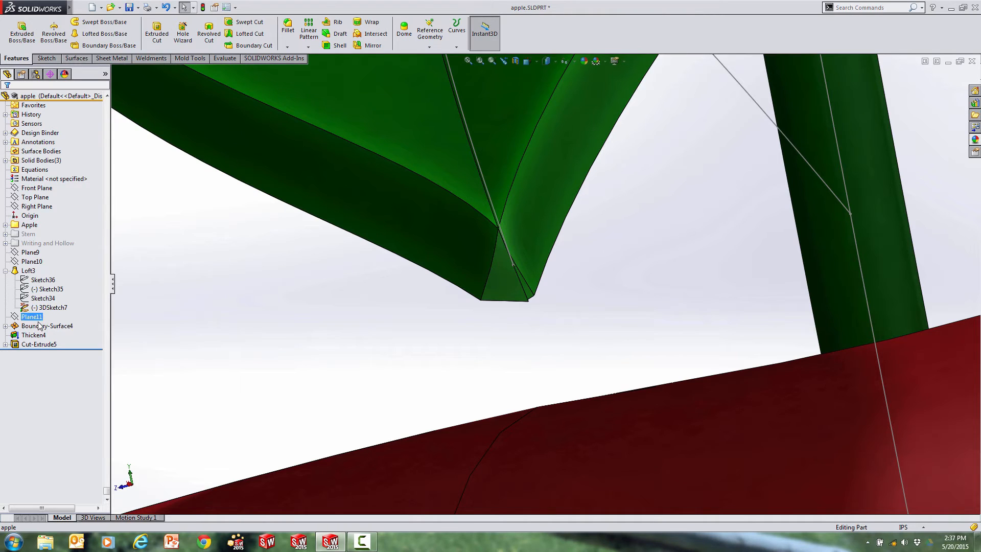
pyautogui.click(17, 344)
pyautogui.click(5, 345)
pyautogui.click(47, 354)
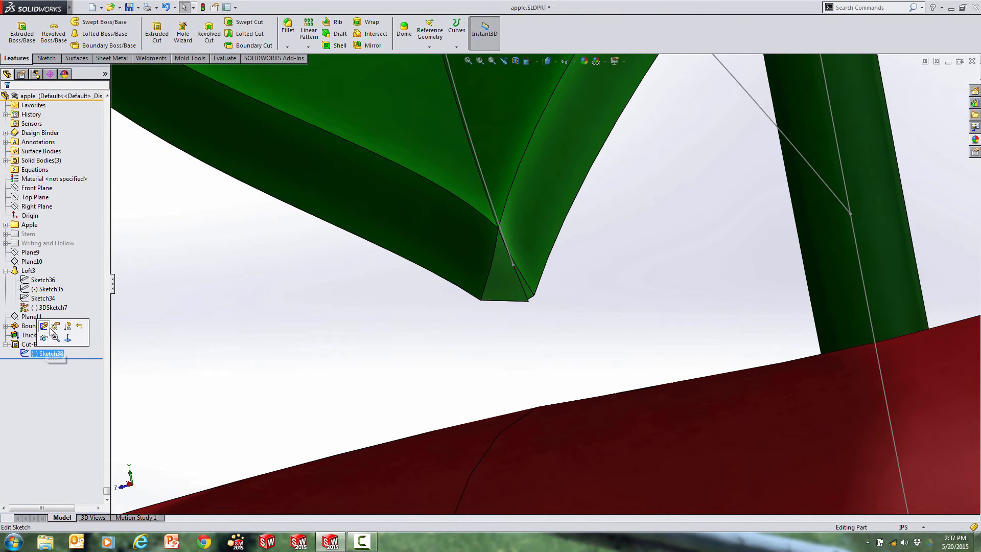
pyautogui.press('space')
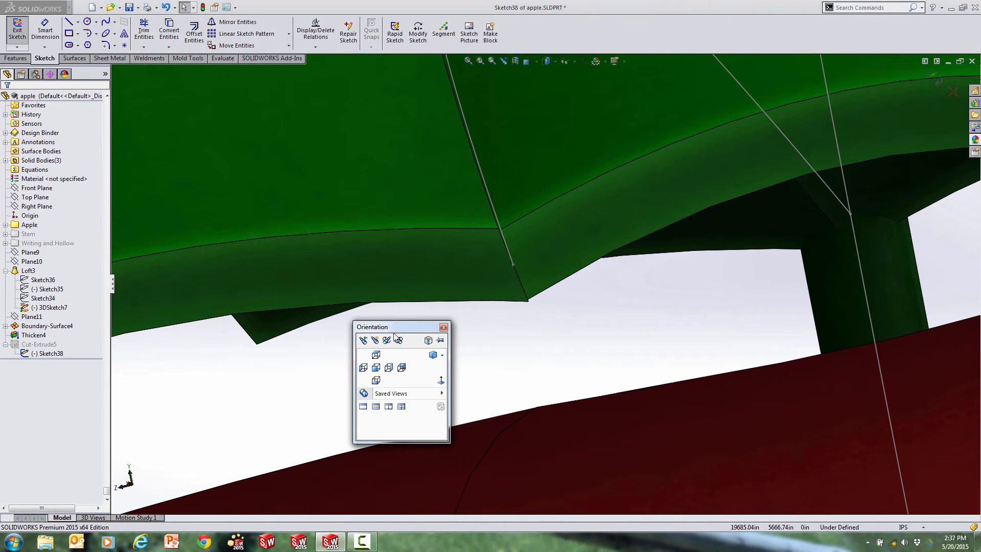
pyautogui.click(376, 354)
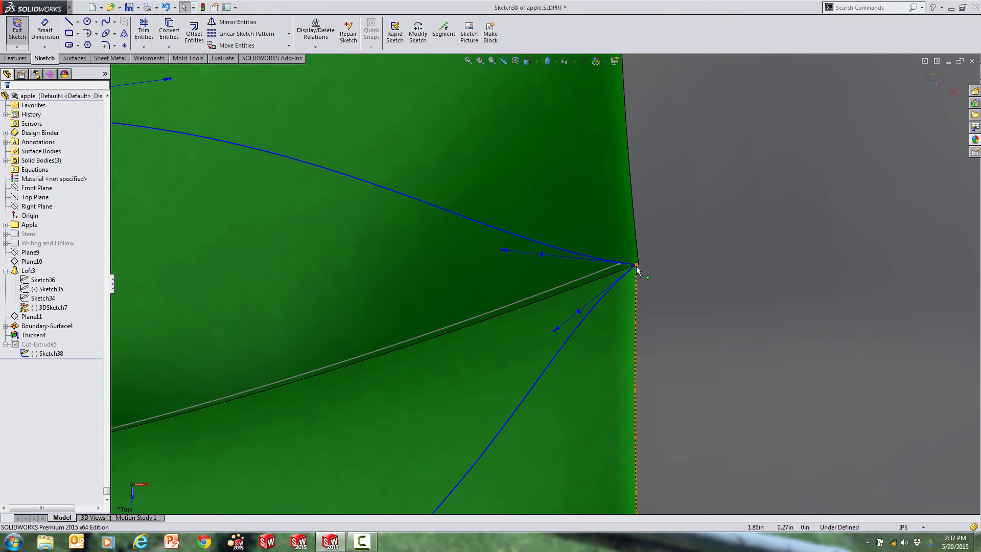
pyautogui.click(636, 266)
pyautogui.click(32, 130)
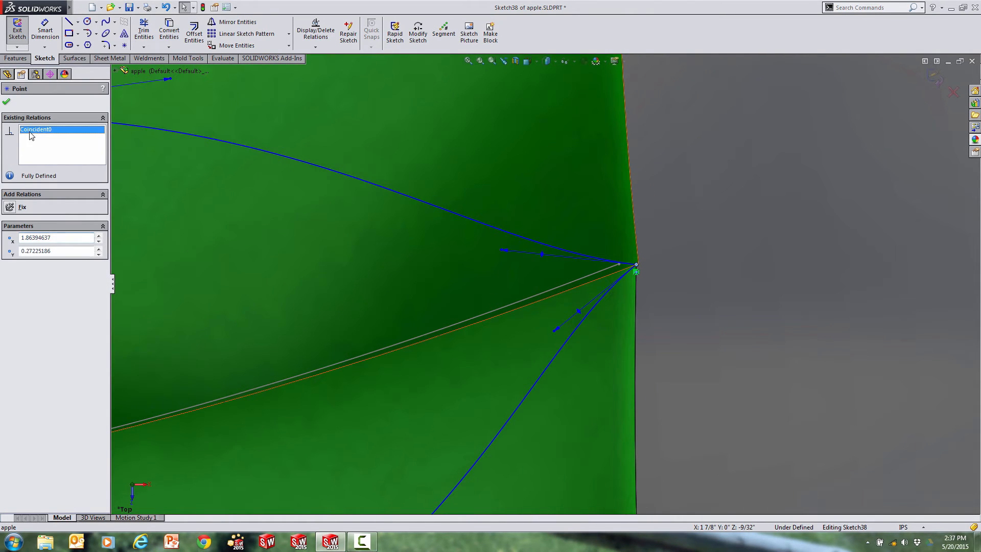
pyautogui.press('Delete')
# Move the outline's tip point slightly inward from the leaf body's end edge and exit the sketch to rebuild the cut.
pyautogui.moveTo(635, 265); pyautogui.dragTo(613, 275)
pyautogui.click(701, 355)
pyautogui.scroll(1, 704, 386)
pyautogui.scroll(3, 704, 390)
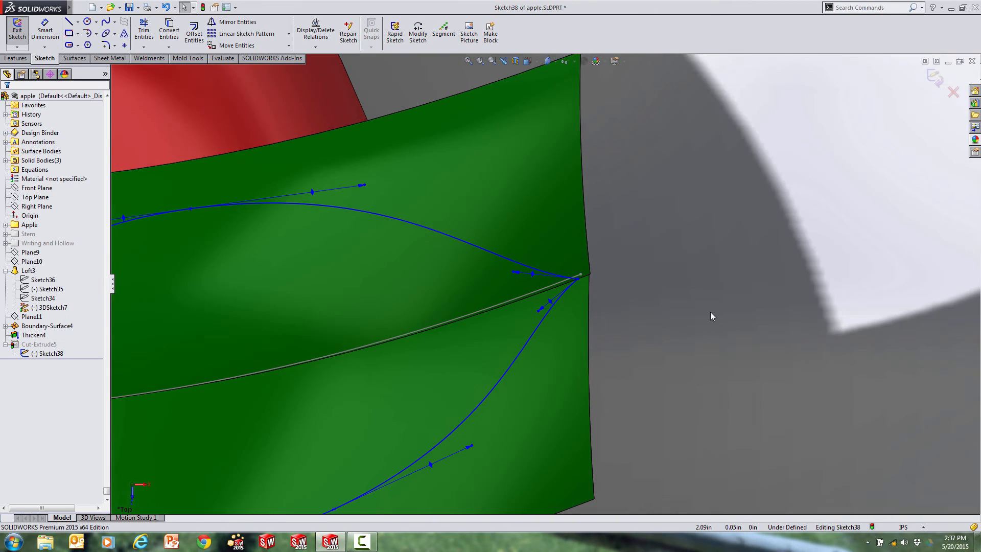
pyautogui.scroll(-3, 586, 285)
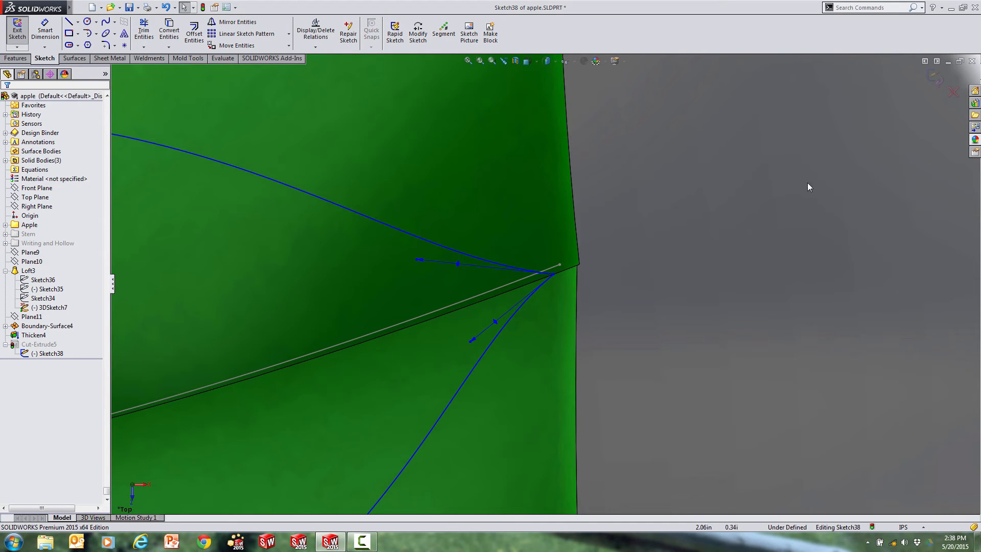
pyautogui.click(933, 78)
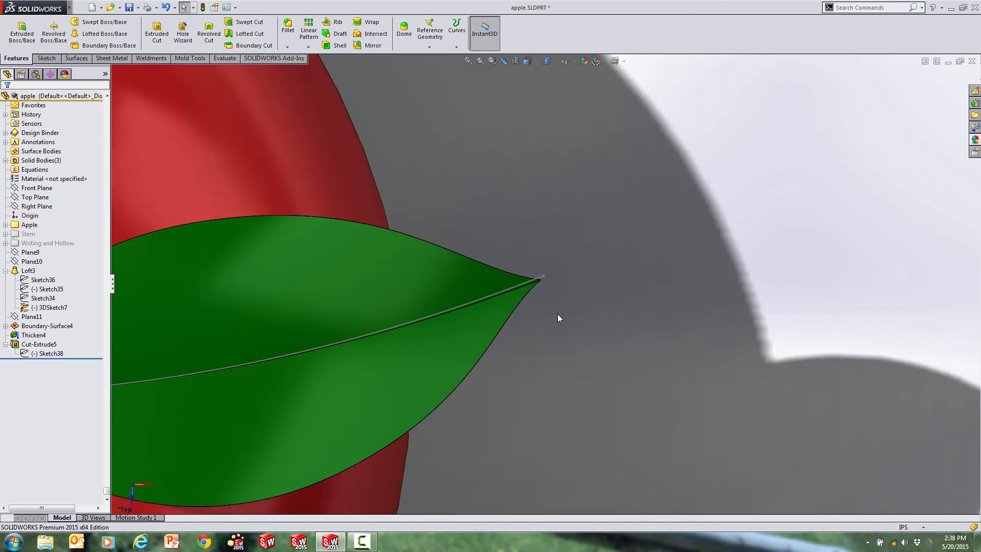
# Examine the rebuilt leaf tip from the side and compare it with the cut's sketch outline from the top.
pyautogui.scroll(5, 557, 314)
pyautogui.moveTo(546, 353); pyautogui.dragTo(484, 192, button='middle')
pyautogui.scroll(-7, 582, 361)
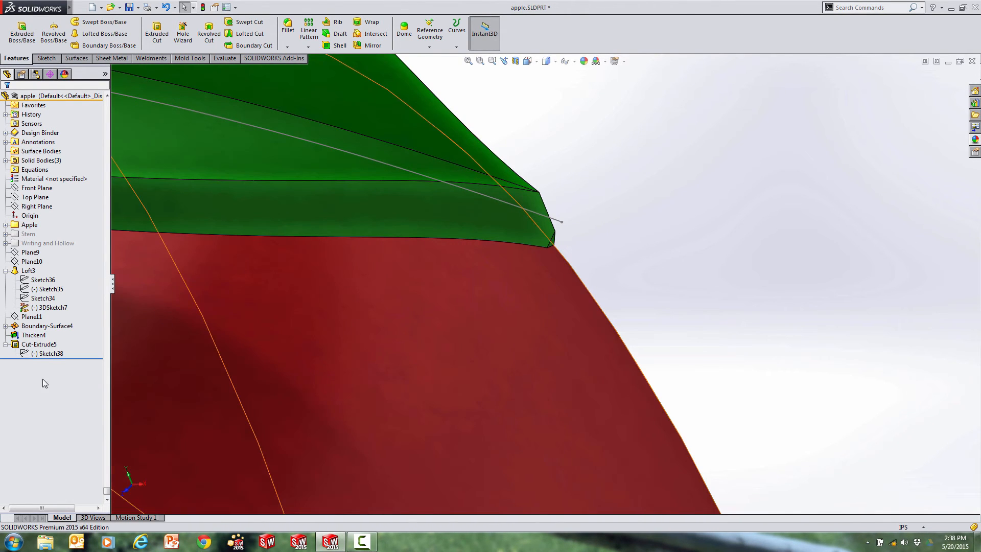
pyautogui.click(47, 353)
pyautogui.scroll(2, 602, 366)
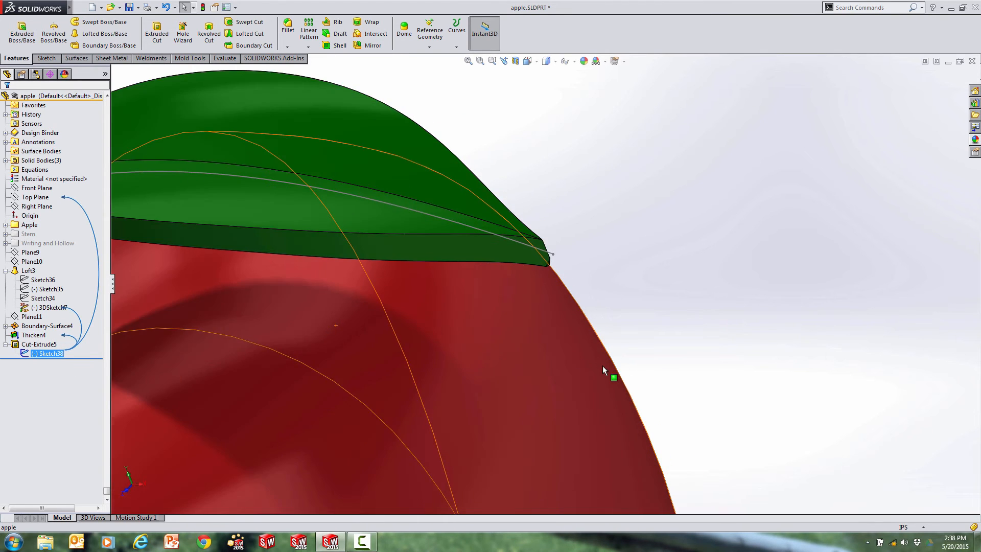
pyautogui.scroll(6, 617, 372)
pyautogui.scroll(-5, 626, 467)
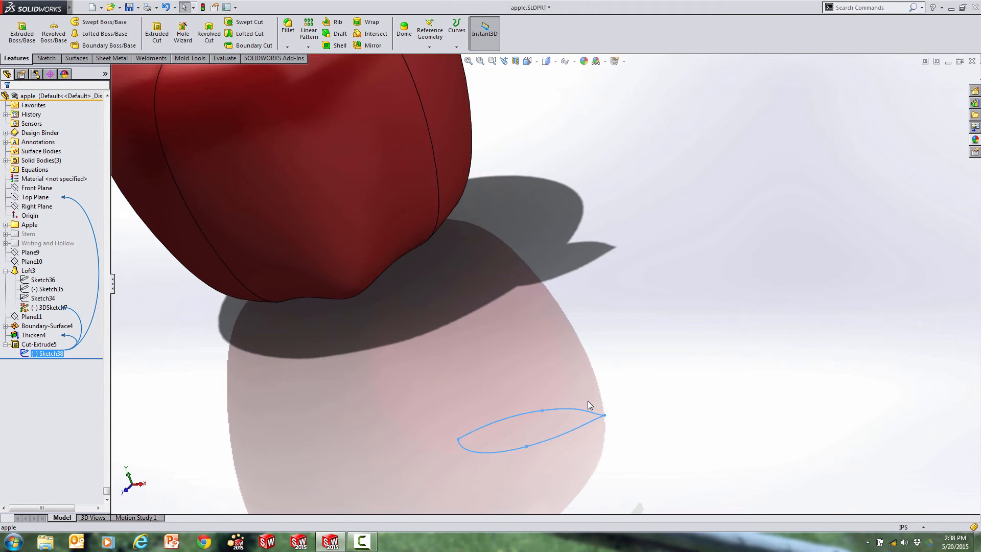
pyautogui.press('space')
pyautogui.click(560, 435)
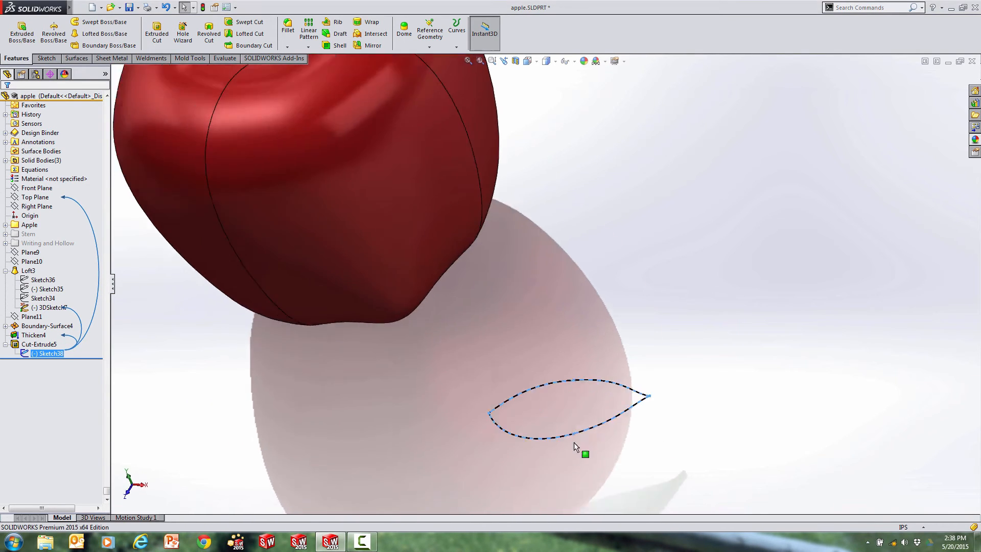
pyautogui.scroll(-6, 718, 283)
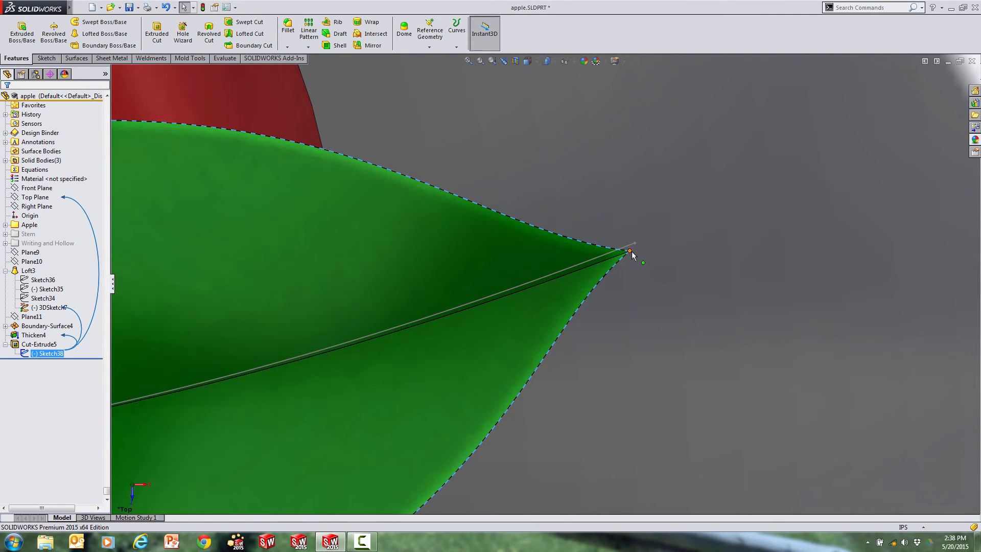
# Edit the leaf cut's sketch, move the outline's tip point further inward along the leaf's center line, and exit to rebuild the cut.
pyautogui.press('Escape')
pyautogui.click(39, 344)
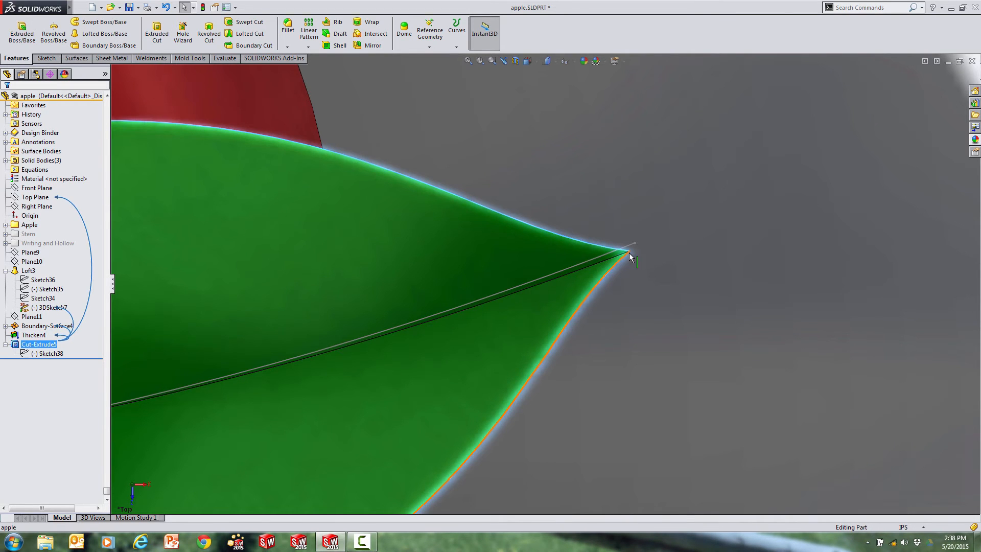
pyautogui.moveTo(629, 251); pyautogui.dragTo(596, 260)
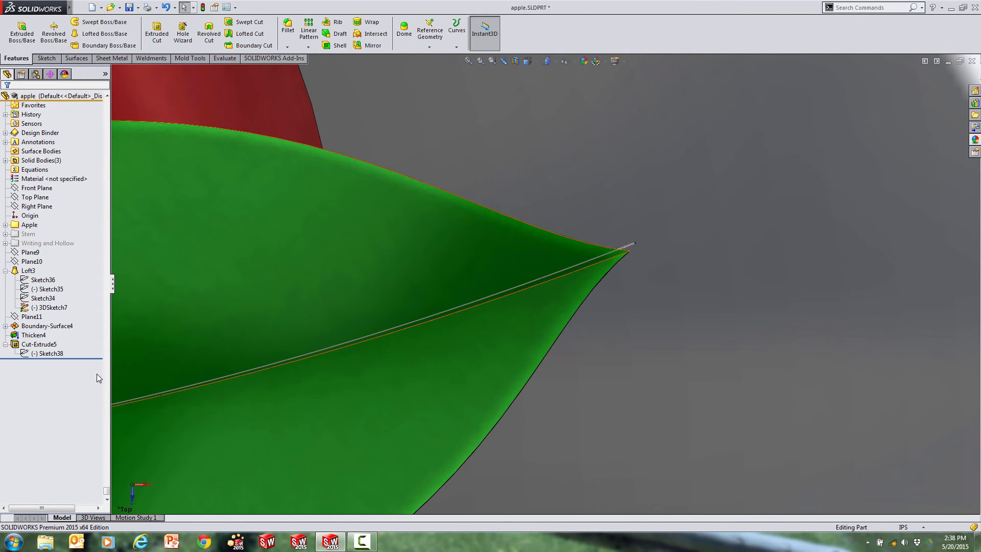
pyautogui.click(47, 353)
pyautogui.click(49, 322)
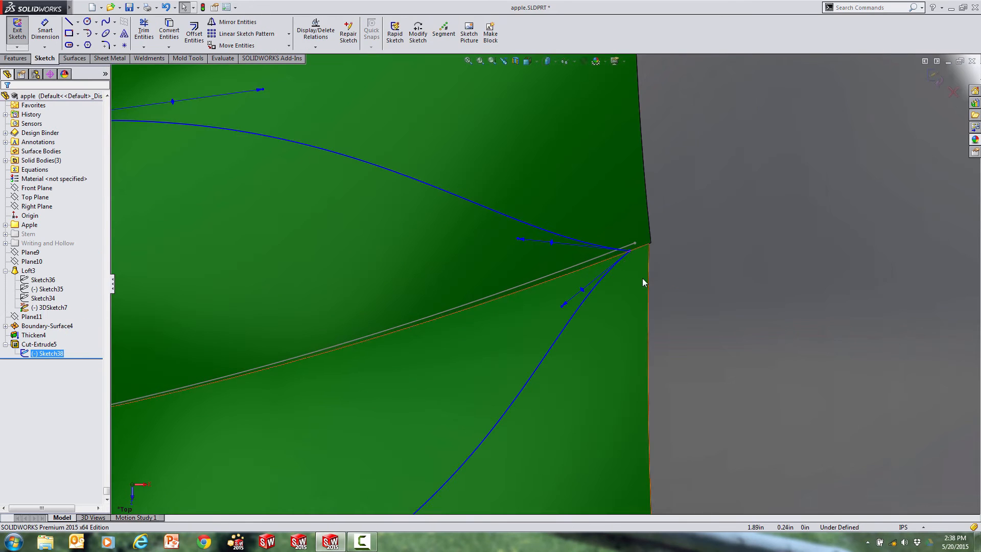
pyautogui.click(605, 262)
pyautogui.moveTo(606, 266); pyautogui.dragTo(612, 268)
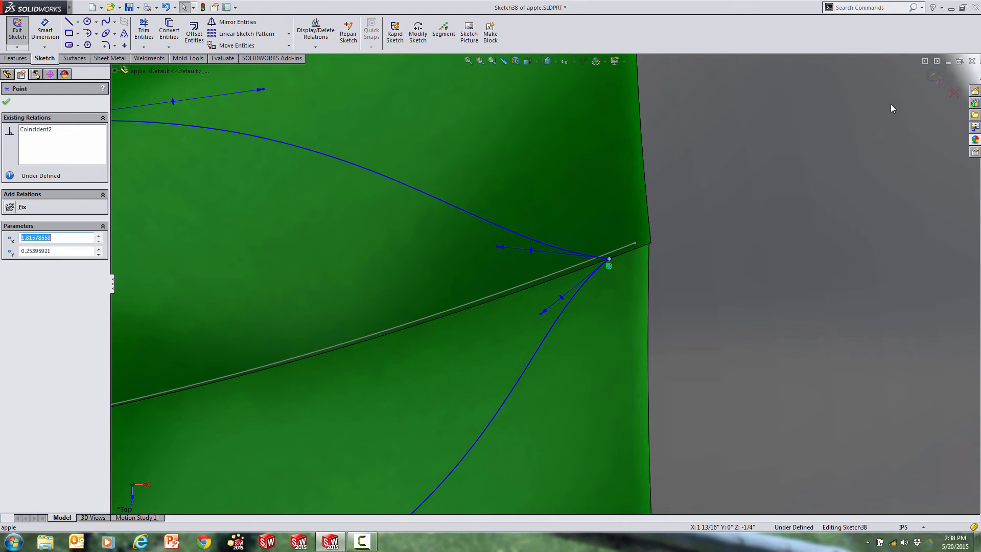
pyautogui.click(934, 80)
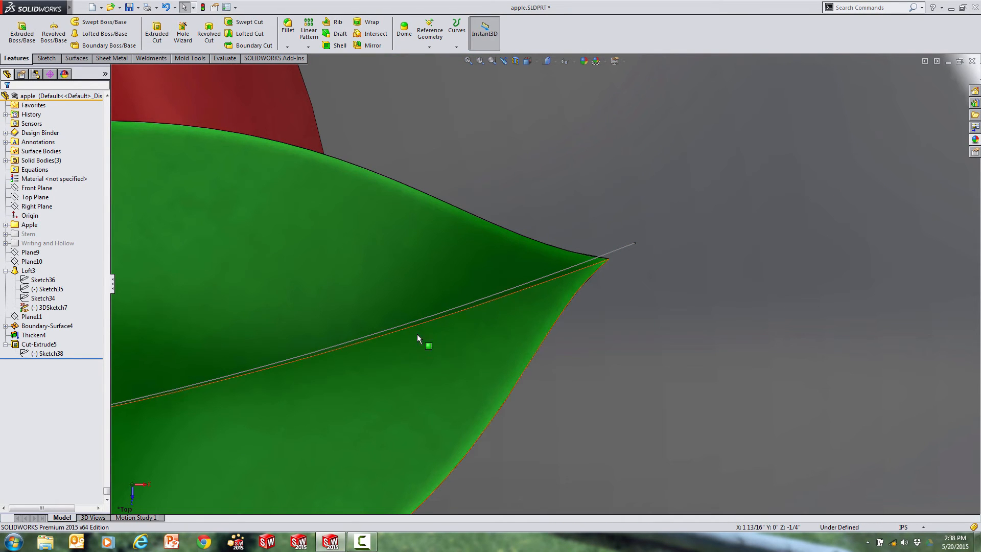
# Hide the 3D sketch curve running along the leaf and inspect the trimmed leaf tip against the apple.
pyautogui.moveTo(578, 308); pyautogui.dragTo(617, 303, button='middle')
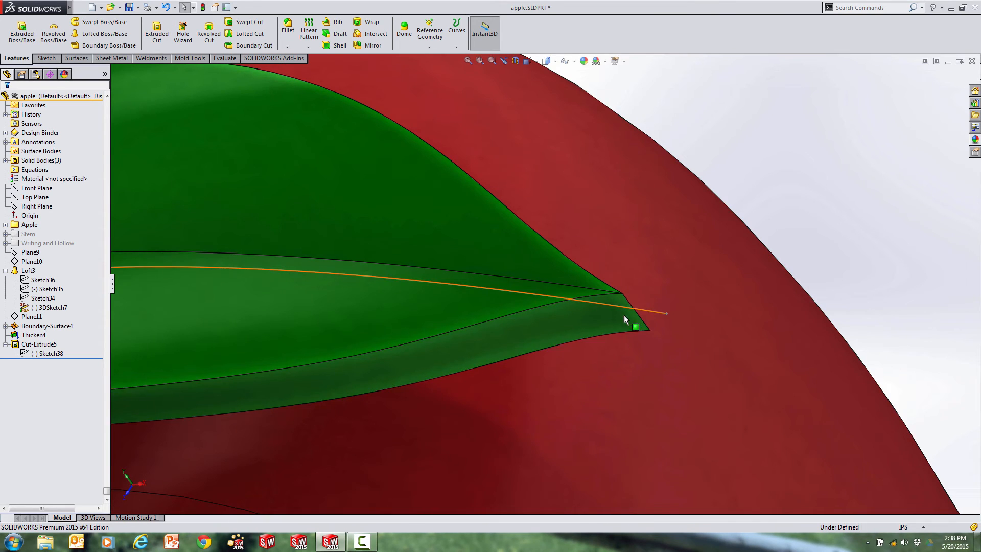
pyautogui.click(655, 309)
pyautogui.click(693, 265)
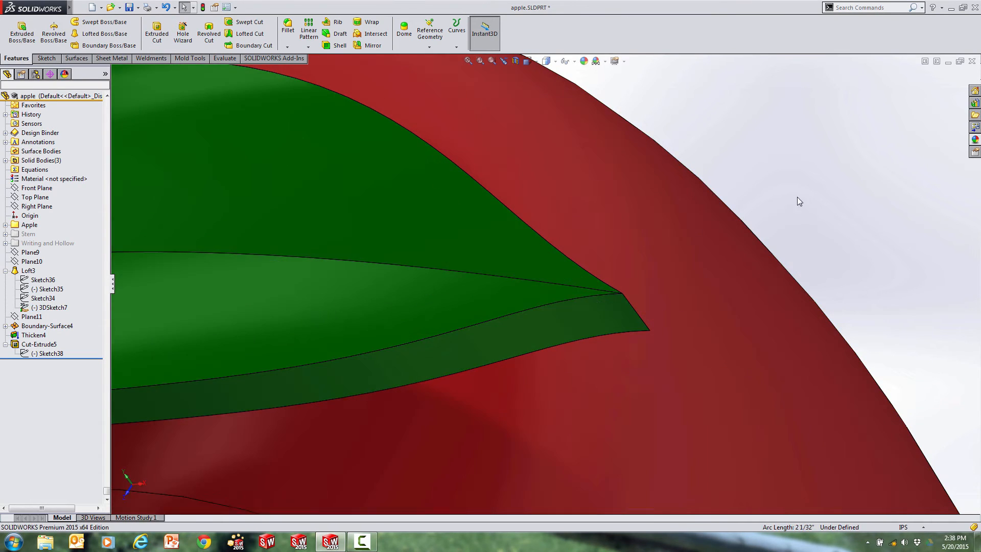
pyautogui.scroll(5, 664, 327)
pyautogui.scroll(-4, 331, 316)
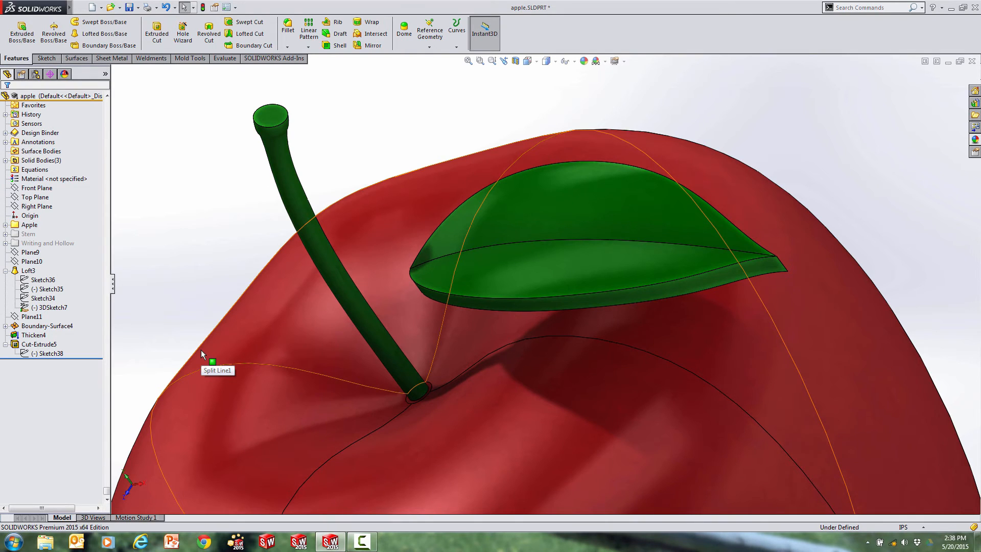
# Show the 3D sketch with the stem and leaf curves again and view the gap between stem and leaf.
pyautogui.click(43, 308)
pyautogui.click(52, 293)
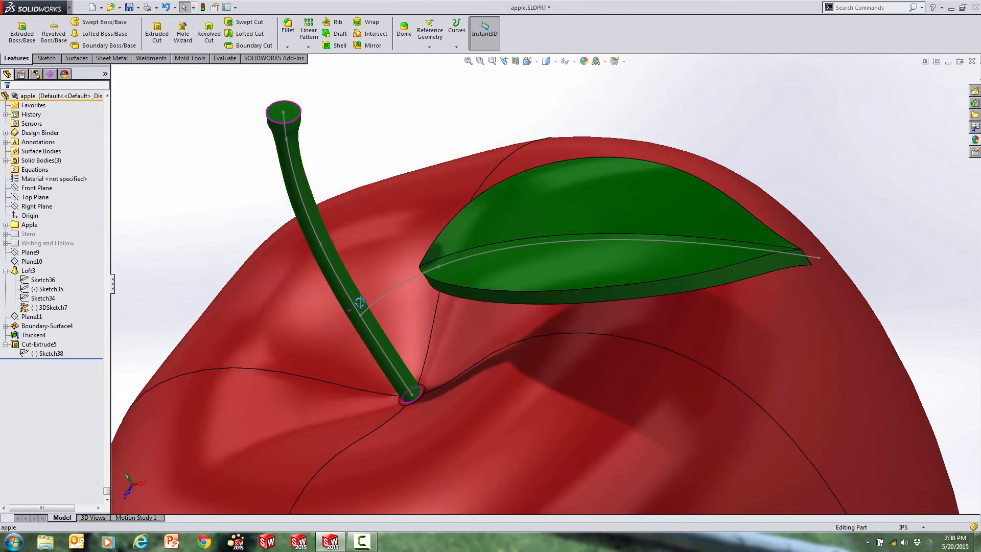
pyautogui.scroll(-5, 393, 299)
pyautogui.moveTo(476, 265)
pyautogui.mouseDown(button='middle')
pyautogui.moveTo(499, 234)
pyautogui.moveTo(486, 256)
pyautogui.moveTo(434, 271)
pyautogui.mouseUp(button='middle')
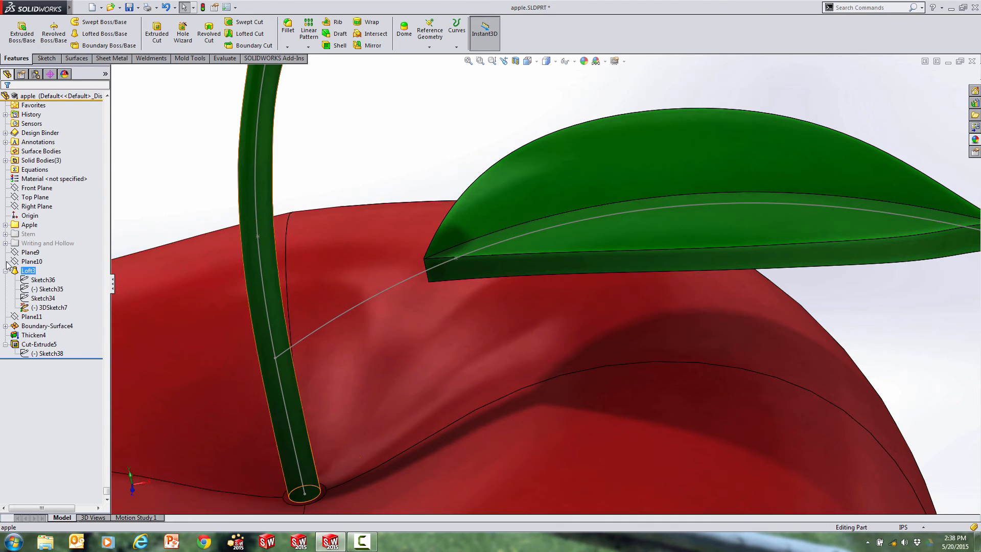
pyautogui.click(47, 59)
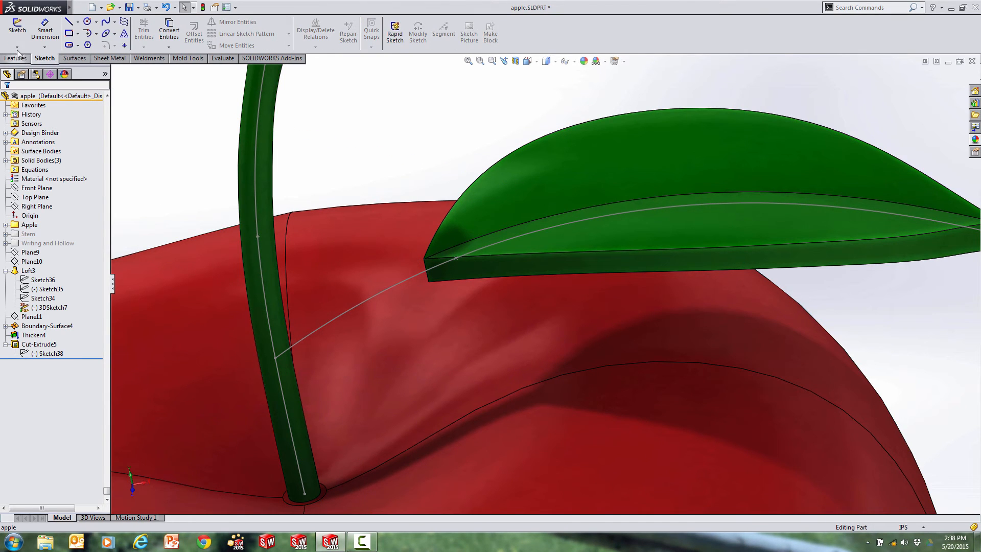
pyautogui.click(17, 49)
pyautogui.click(16, 49)
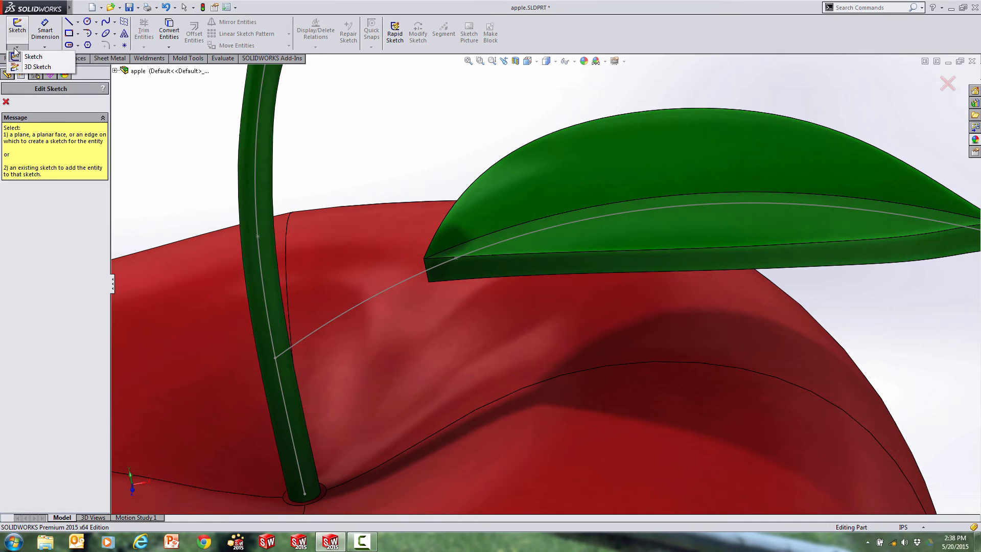
pyautogui.click(38, 67)
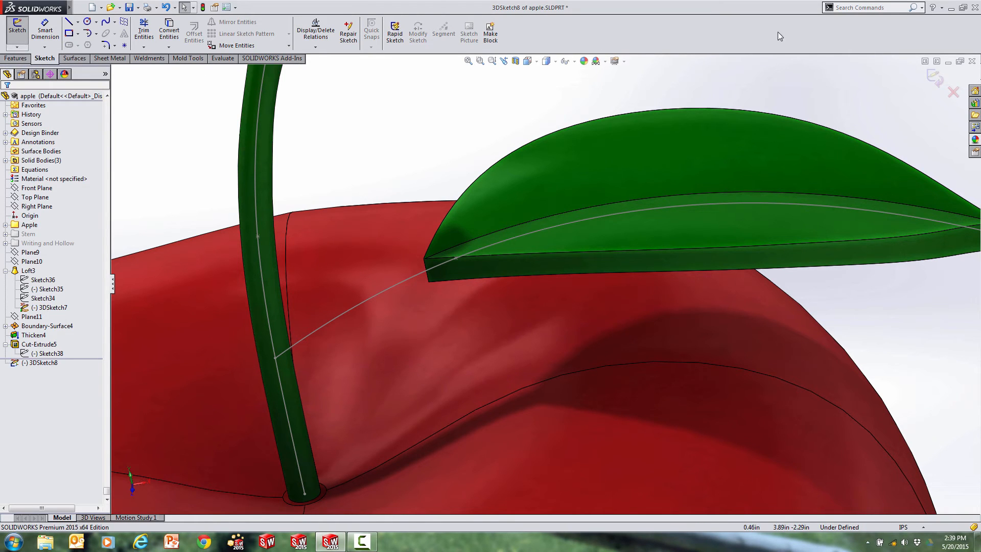
pyautogui.click(930, 77)
# Start a new 3D sketch and convert the long curve from the stem through the leaf into it.
pyautogui.click(17, 47)
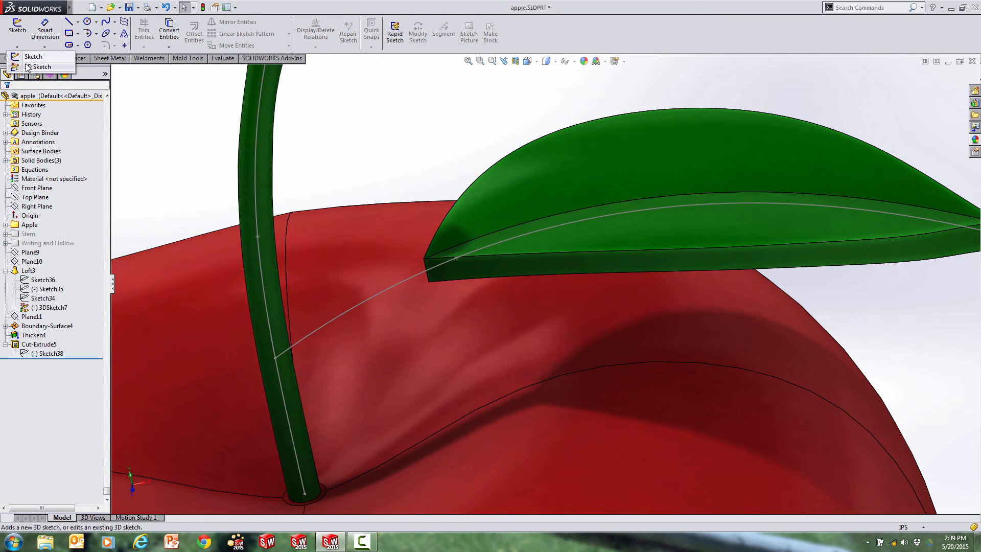
pyautogui.click(38, 66)
pyautogui.click(414, 279)
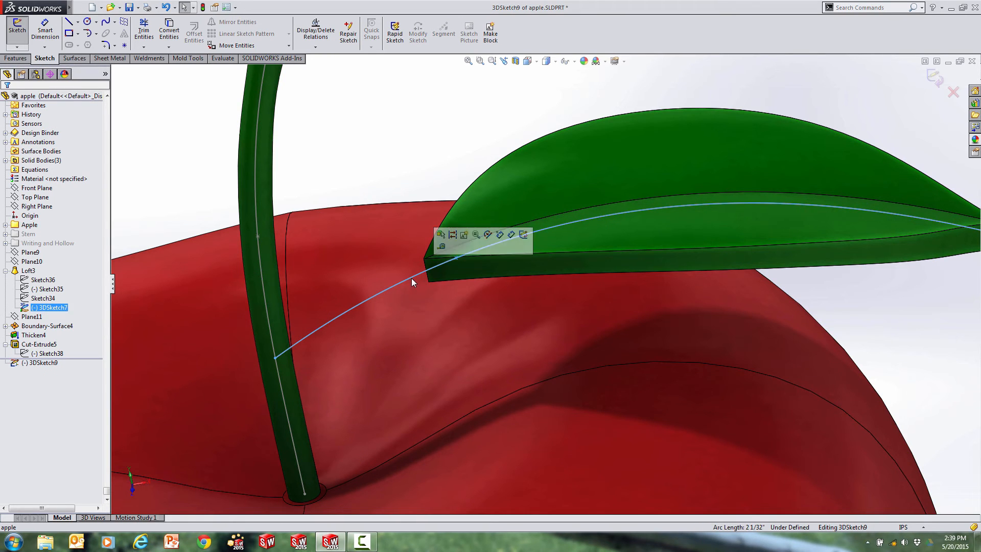
pyautogui.press('s')
pyautogui.click(435, 307)
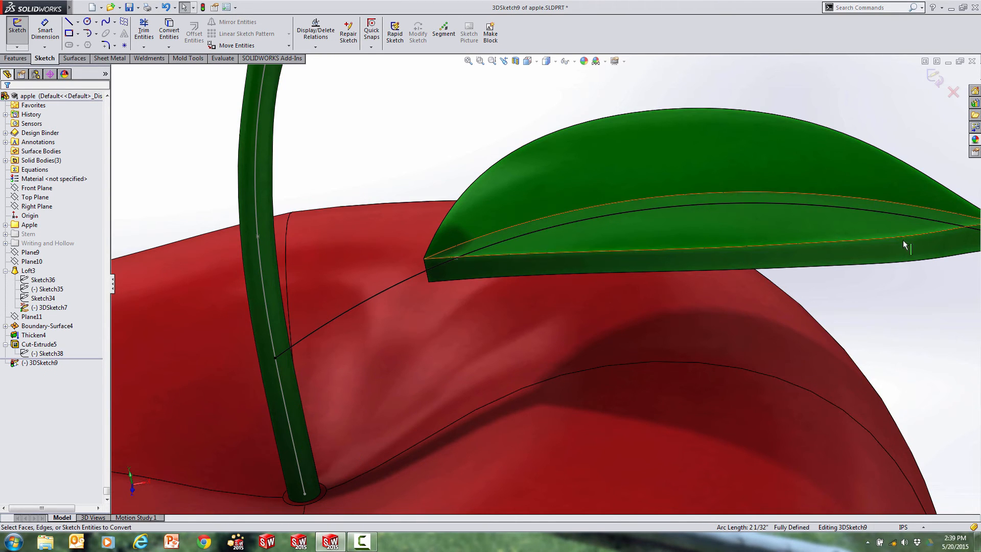
# Shorten the converted curve by pulling its leaf-tip end back to the point at the leaf's base, and exit the 3D sketch.
pyautogui.scroll(3, 940, 280)
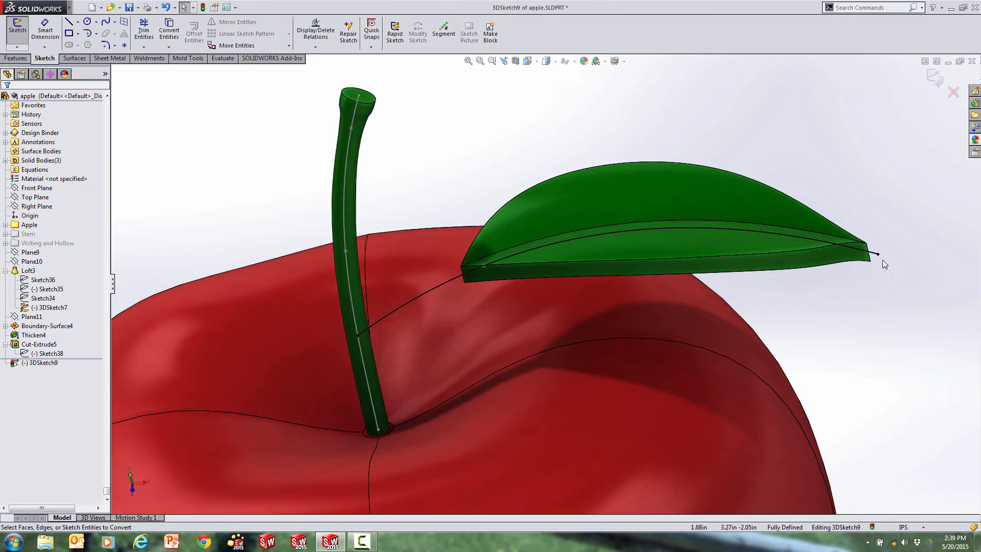
pyautogui.moveTo(878, 253); pyautogui.dragTo(483, 266)
pyautogui.press('Escape')
pyautogui.scroll(-5, 485, 267)
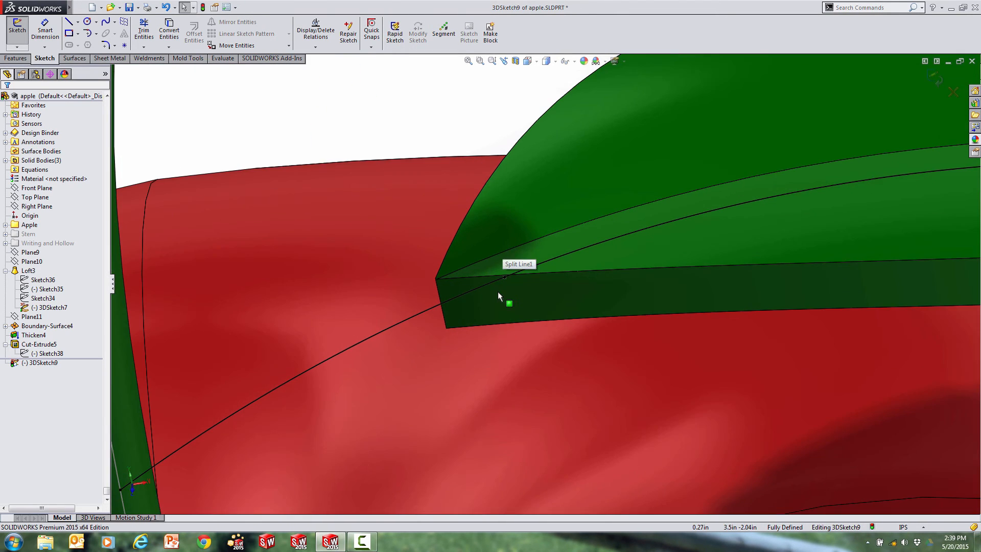
pyautogui.scroll(5, 508, 293)
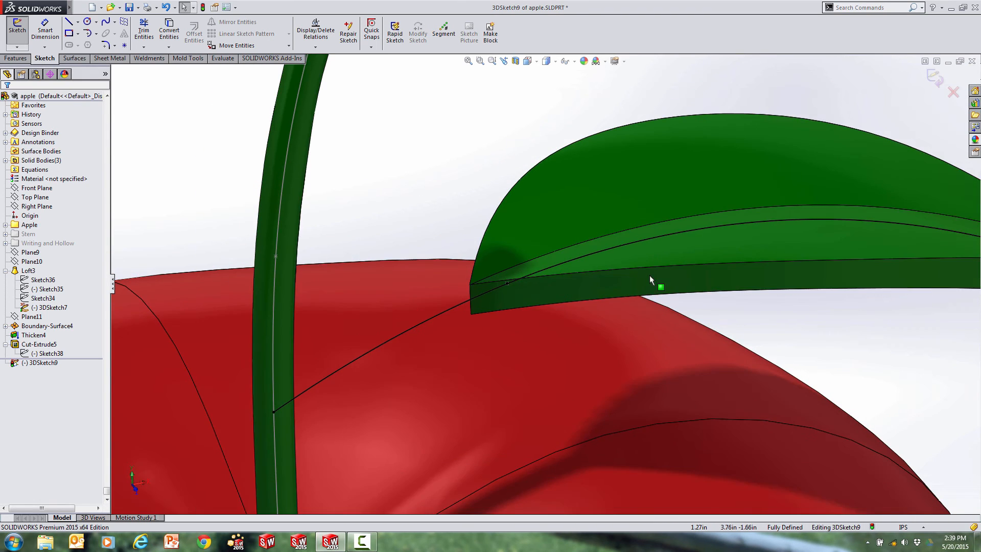
pyautogui.moveTo(941, 280); pyautogui.dragTo(519, 278)
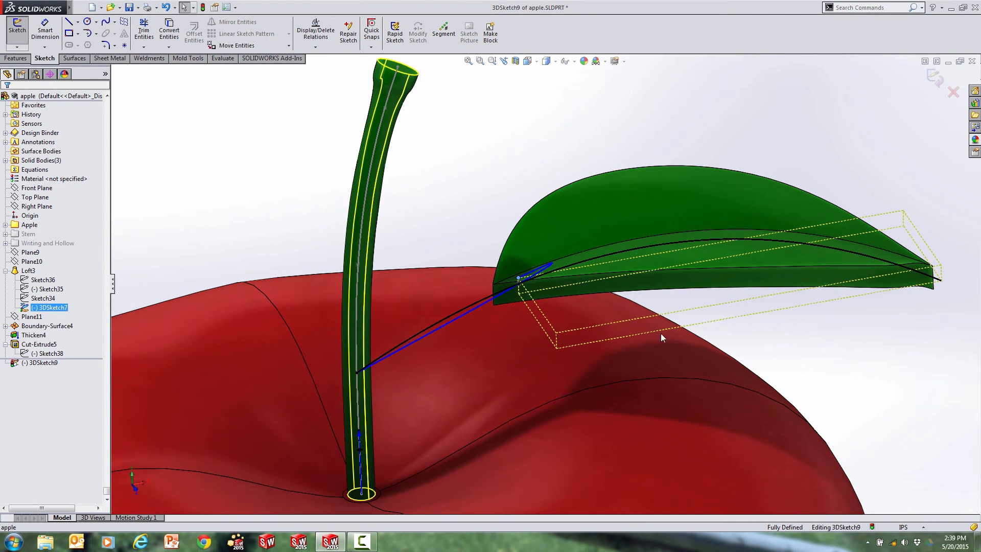
pyautogui.hotkey('ctrl', 'b')
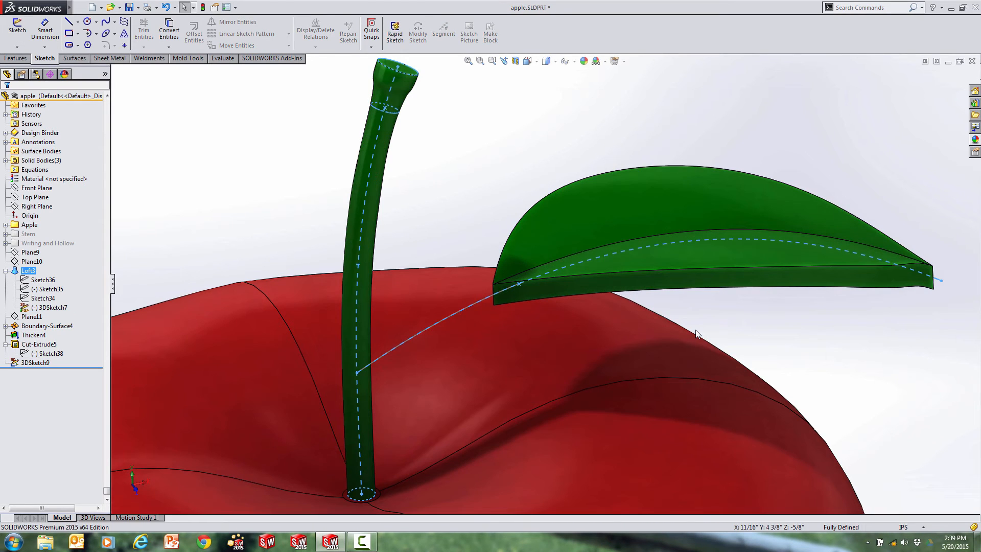
pyautogui.click(837, 320)
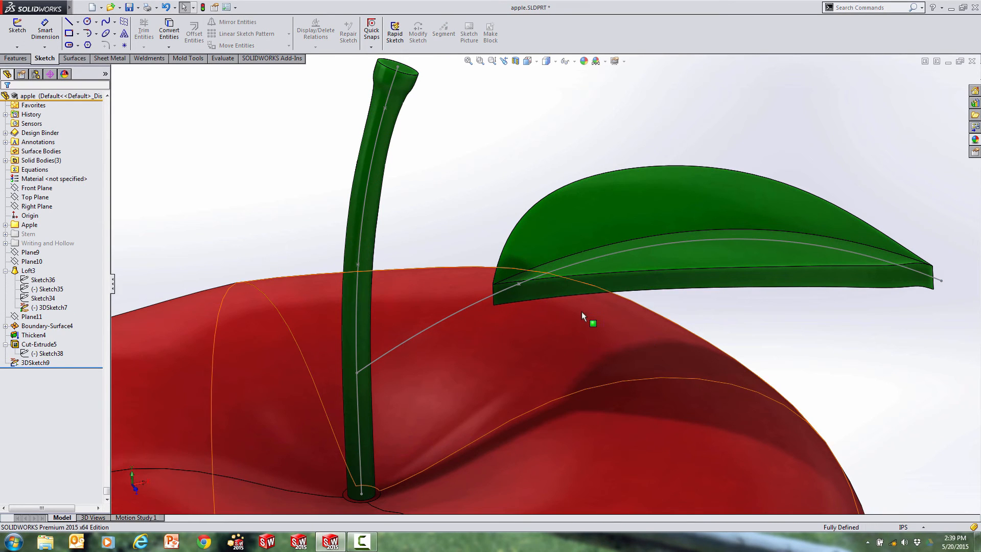
# Check the shortened curve and hide the original 3D sketch that runs through the stem and leaf.
pyautogui.click(34, 363)
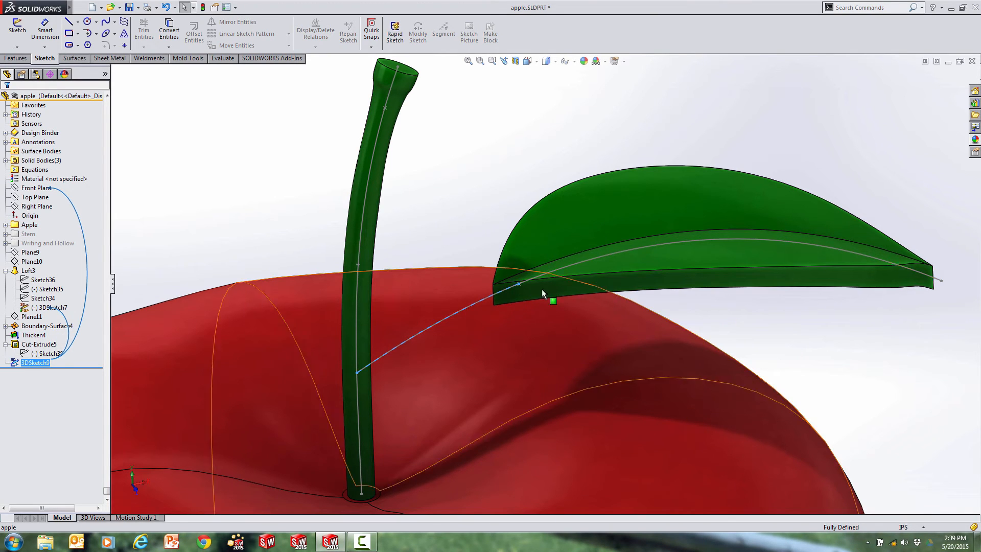
pyautogui.doubleClick(581, 260)
pyautogui.click(581, 259)
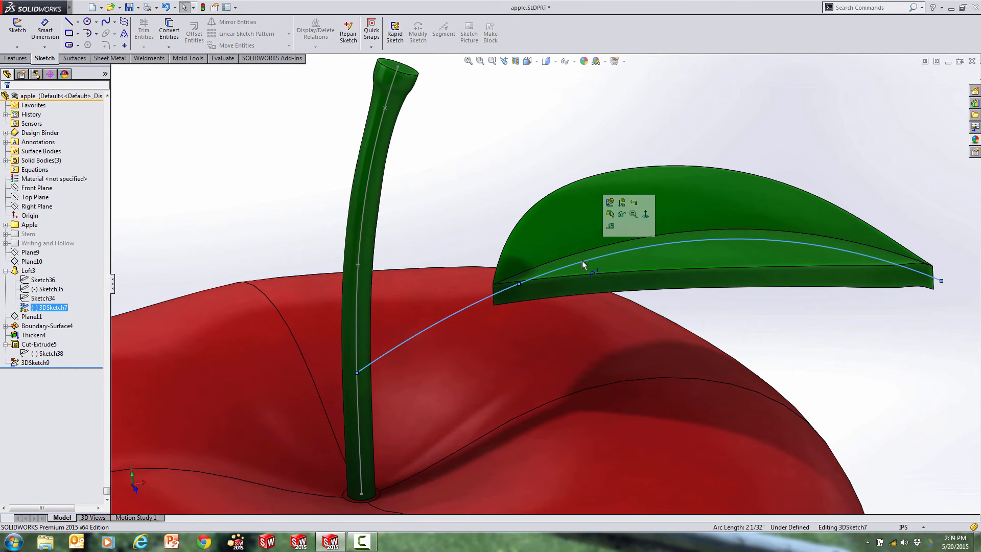
pyautogui.click(611, 227)
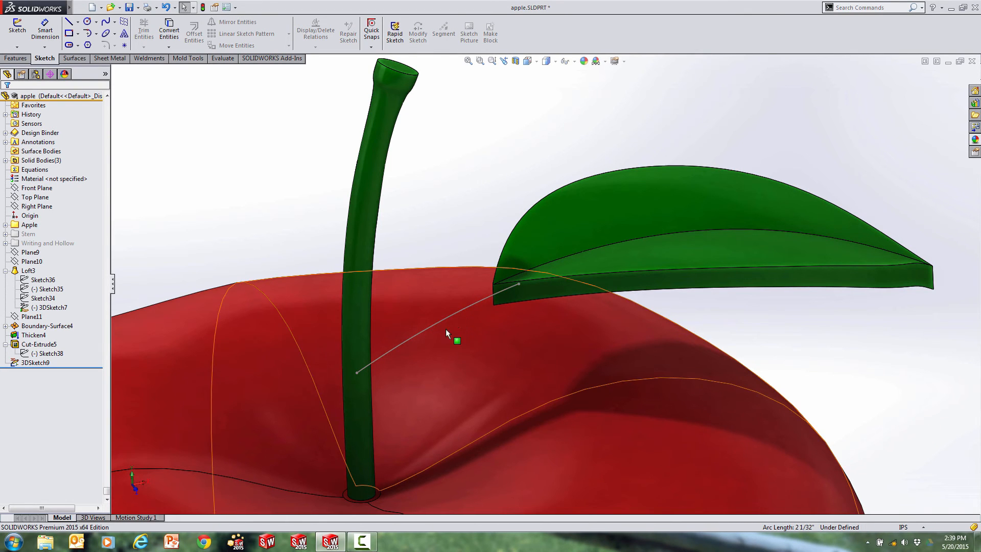
# Start a sketch on a plane perpendicular to the short connecting curve at its end inside the stem.
pyautogui.moveTo(429, 365); pyautogui.dragTo(413, 348, button='middle')
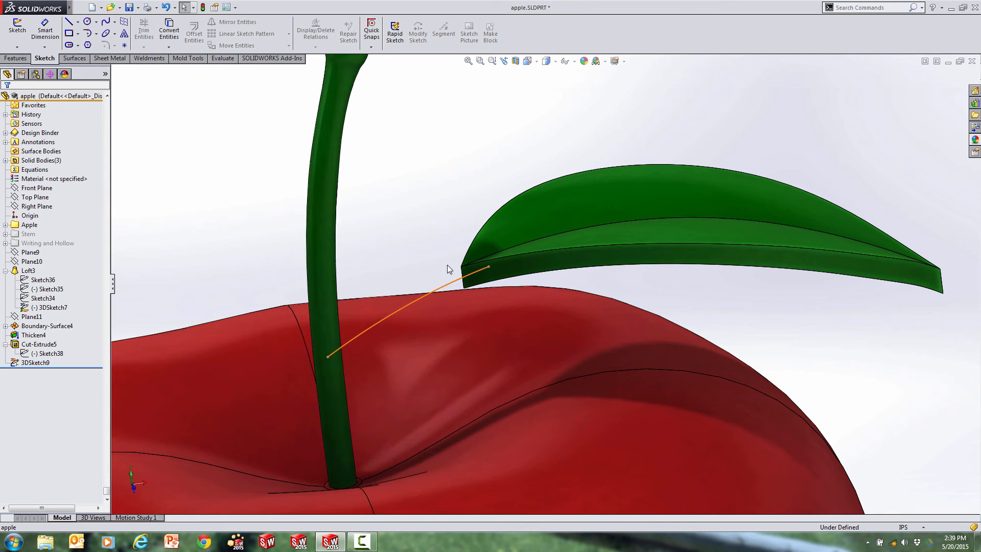
pyautogui.click(328, 358)
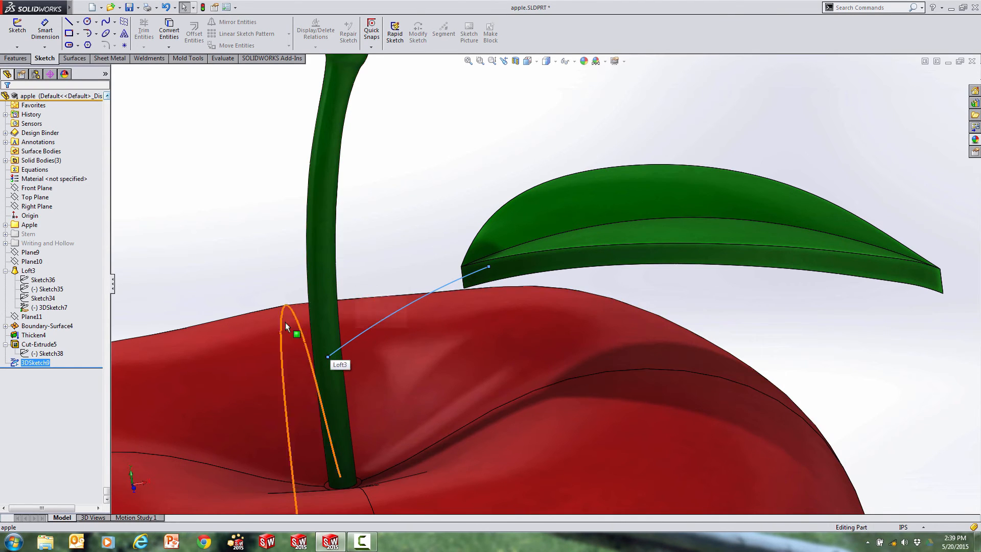
pyautogui.press('Escape')
pyautogui.click(336, 350)
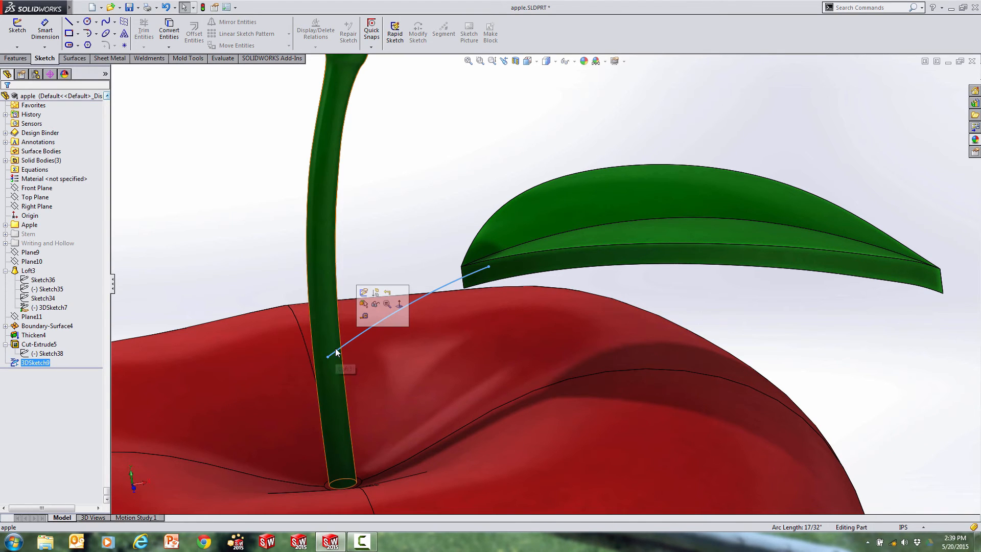
pyautogui.click(19, 39)
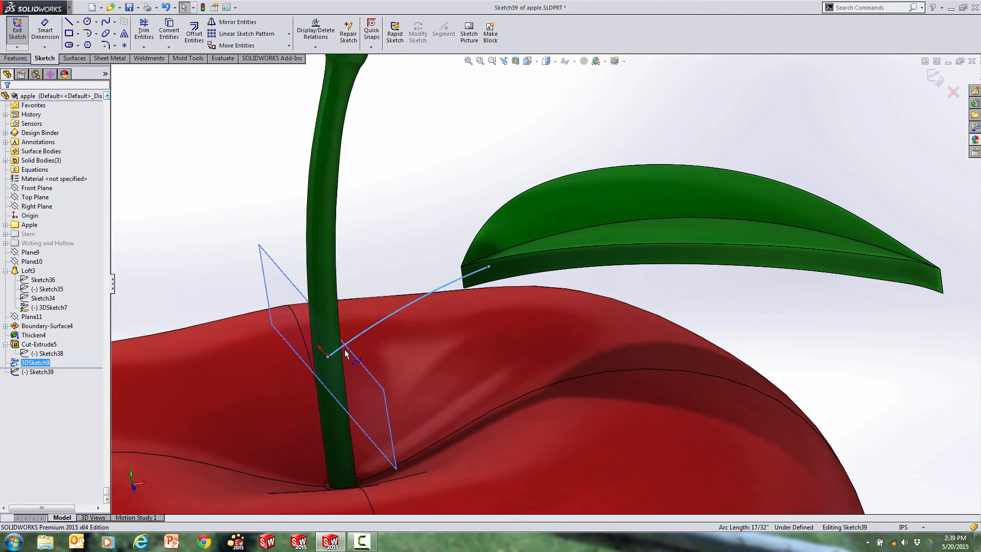
# Sketch a circle about 0.065 in in diameter centered on the connecting curve's end in the stem.
pyautogui.moveTo(341, 372)
pyautogui.mouseDown(button='middle')
pyautogui.moveTo(330, 377)
pyautogui.moveTo(344, 381)
pyautogui.mouseUp(button='middle')
pyautogui.press('s')
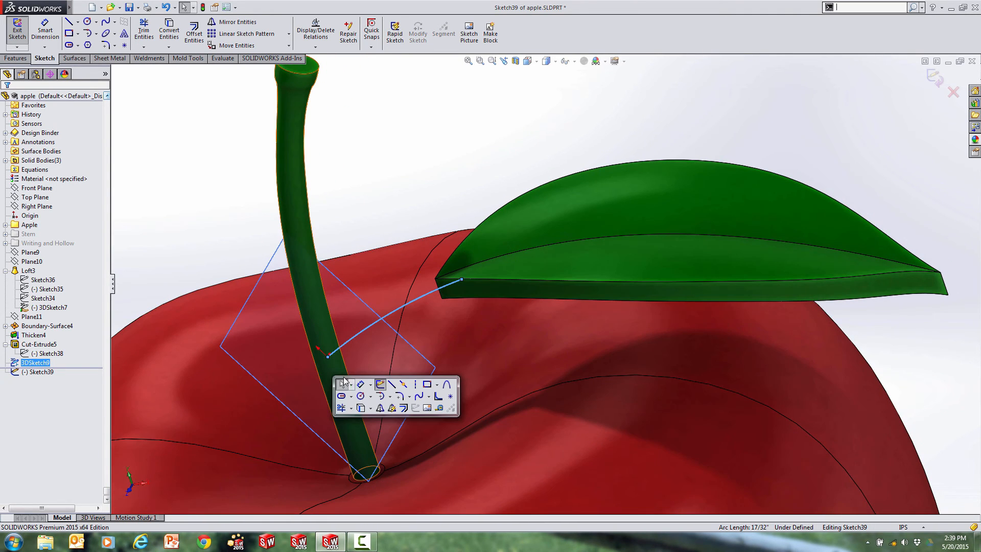
pyautogui.click(360, 396)
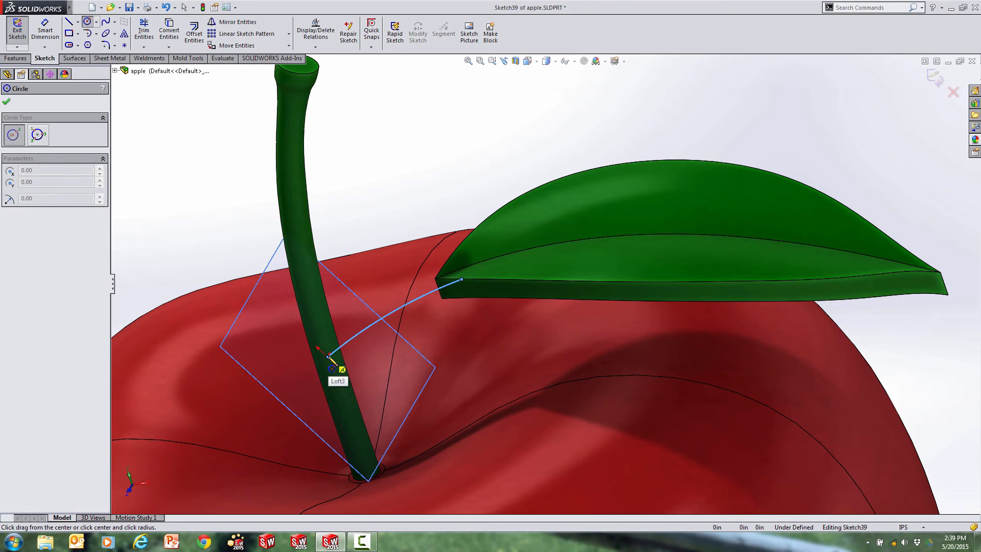
pyautogui.click(328, 357)
pyautogui.click(334, 364)
# Dimension the stalk profile circle's diameter to 0.065 in and exit the sketch.
pyautogui.press('s')
pyautogui.click(331, 374)
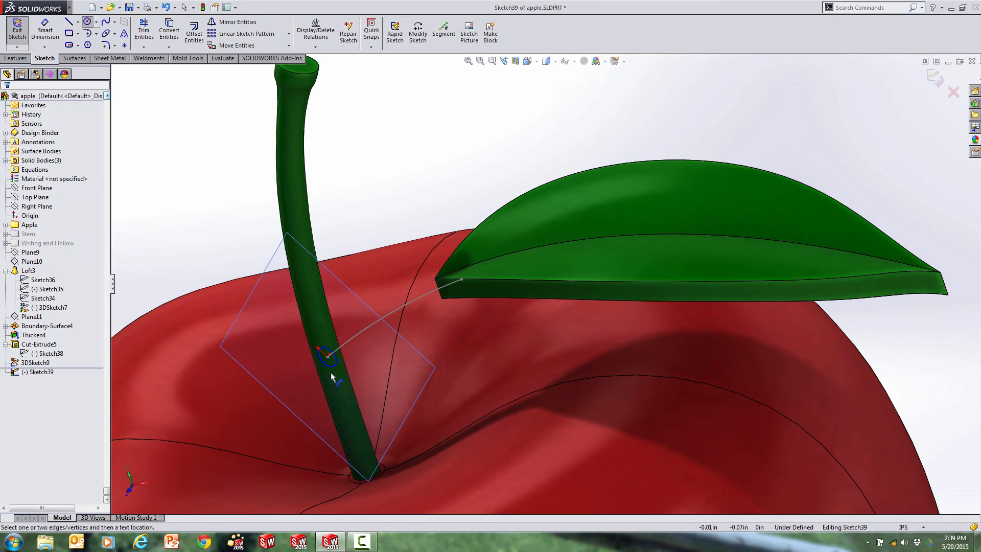
pyautogui.click(324, 365)
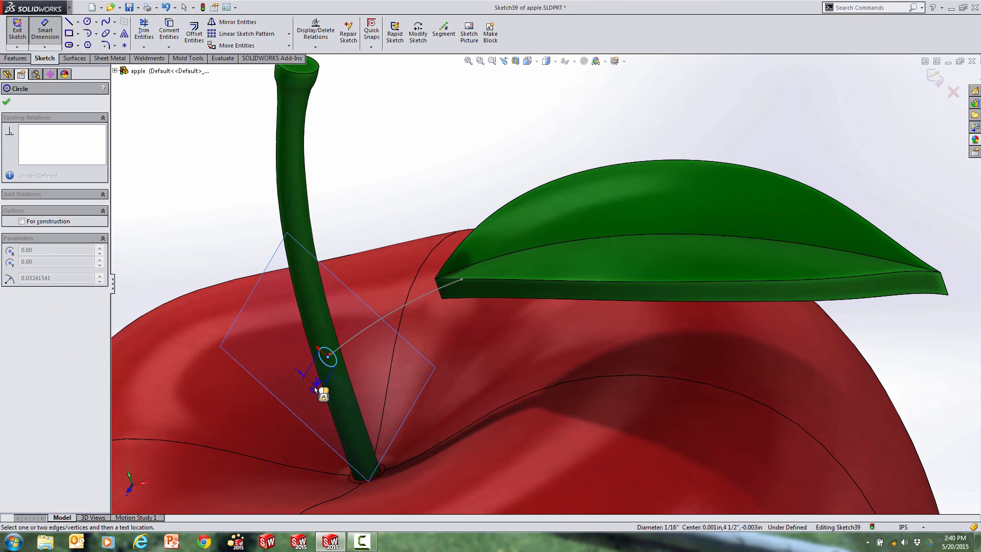
pyautogui.click(317, 391)
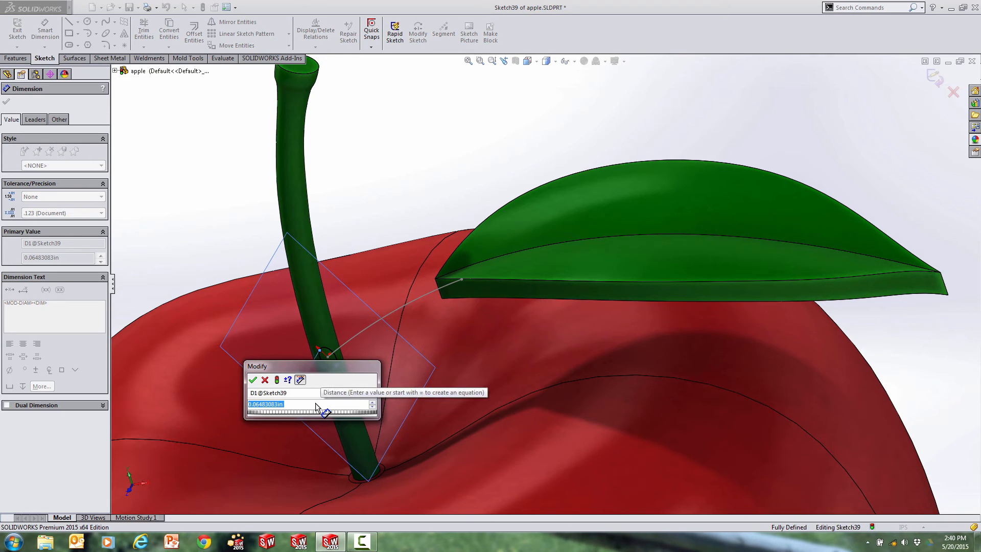
pyautogui.write('.065')
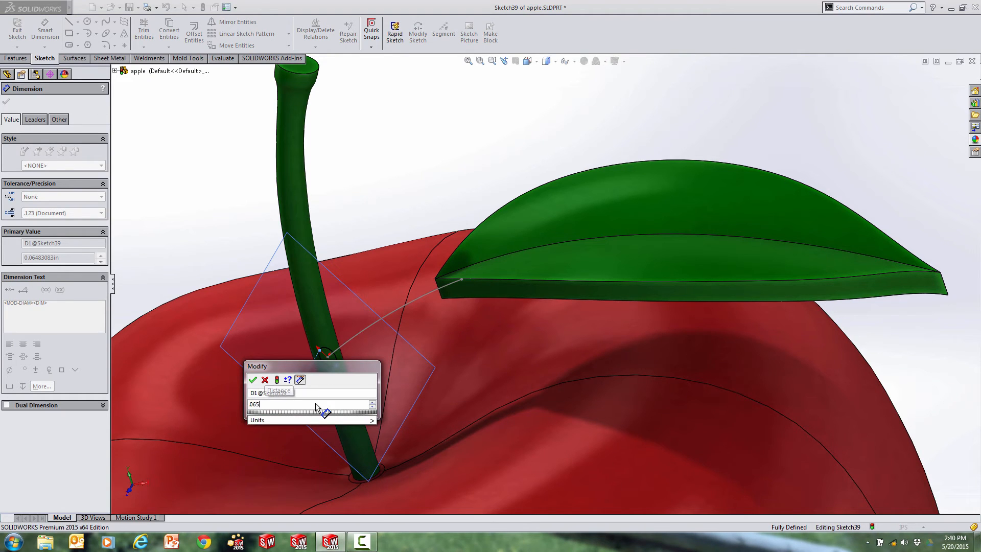
pyautogui.press('Return')
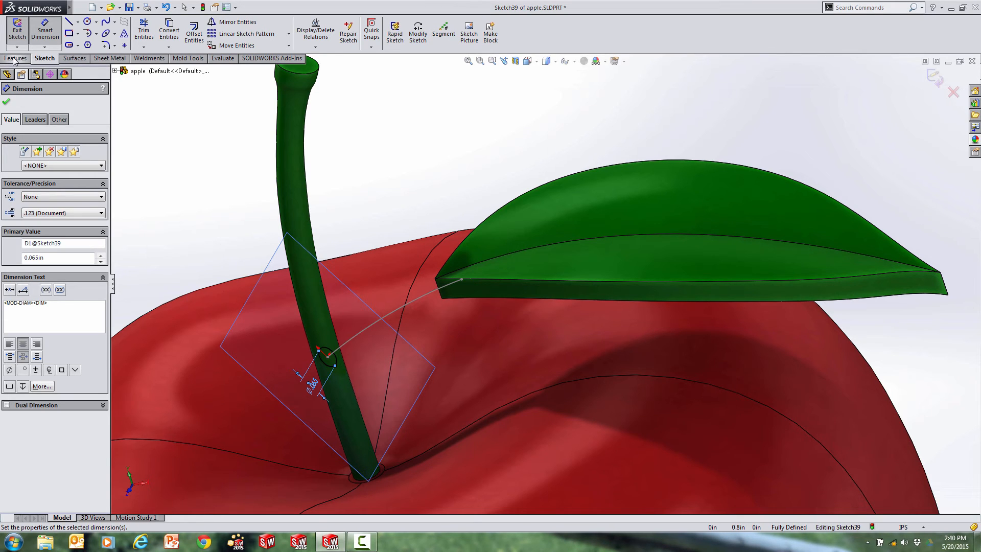
pyautogui.click(935, 77)
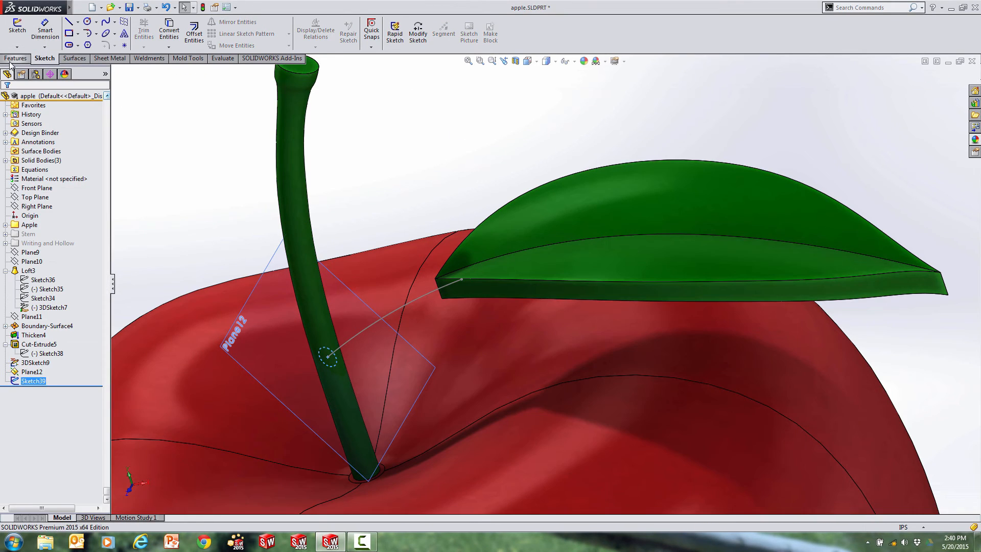
# Sweep the circle along the short 3D curve to form a solid stalk between the stem and the leaf.
pyautogui.click(12, 59)
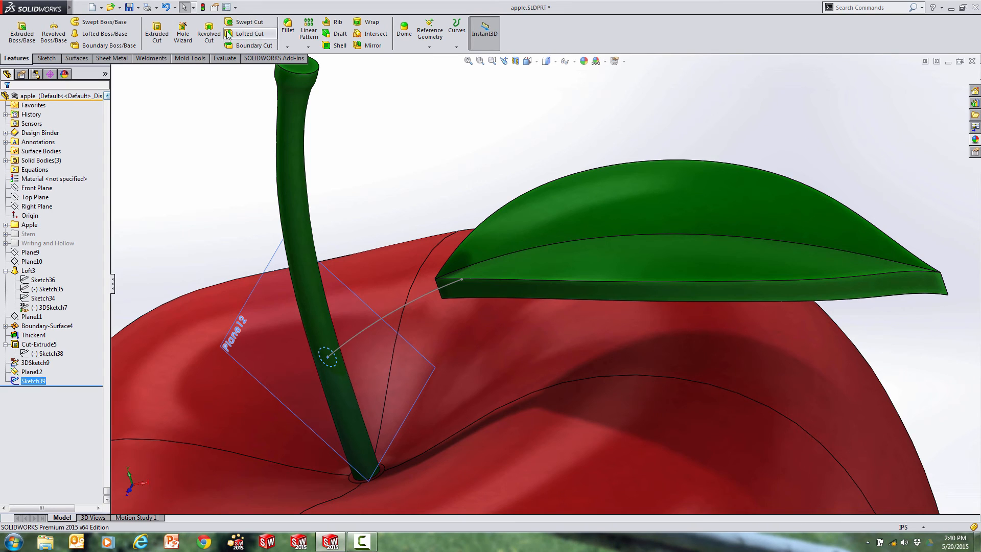
pyautogui.click(102, 22)
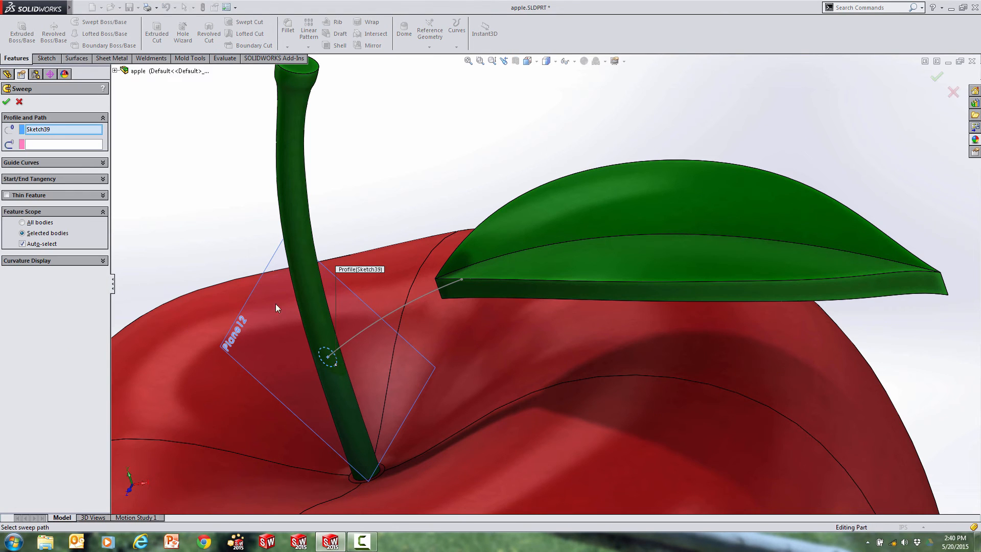
pyautogui.click(67, 145)
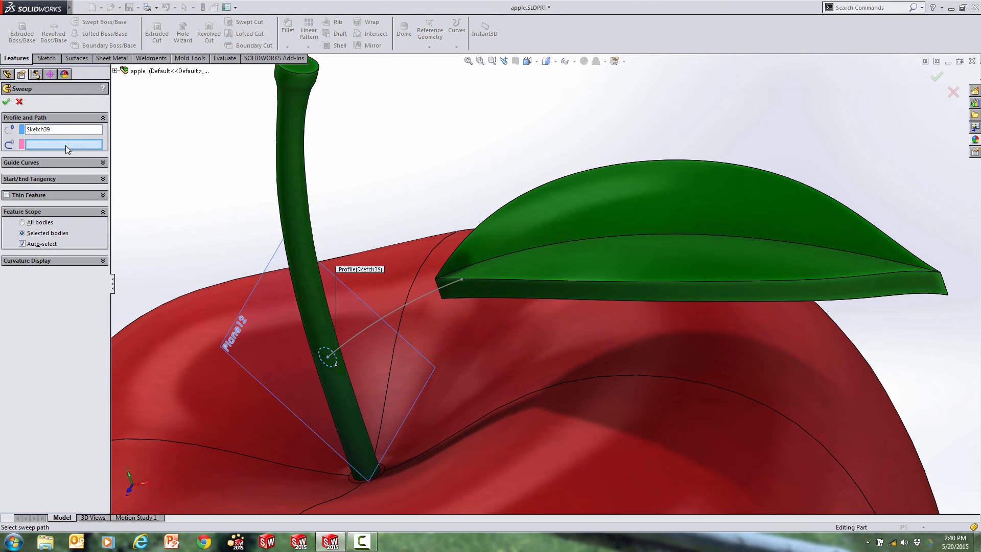
pyautogui.click(412, 306)
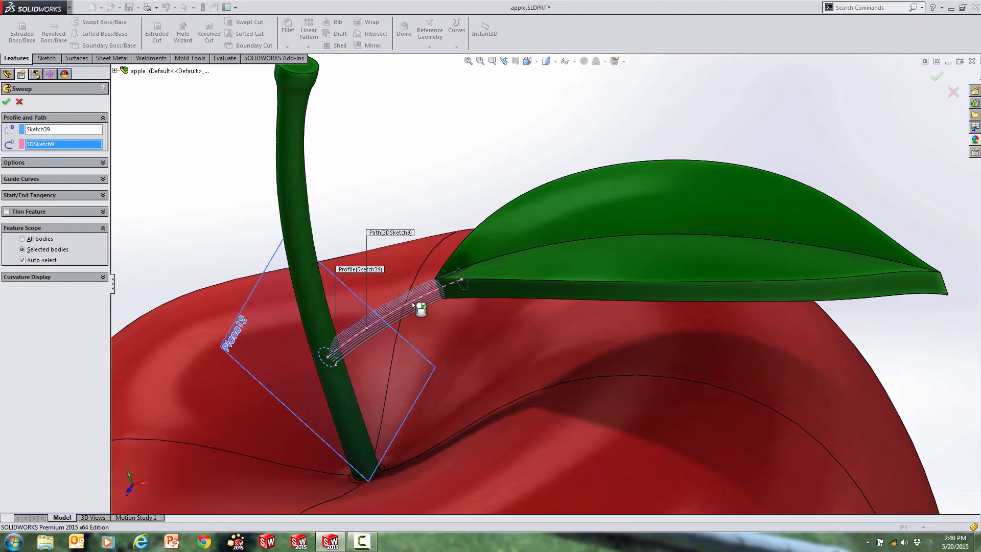
pyautogui.click(7, 103)
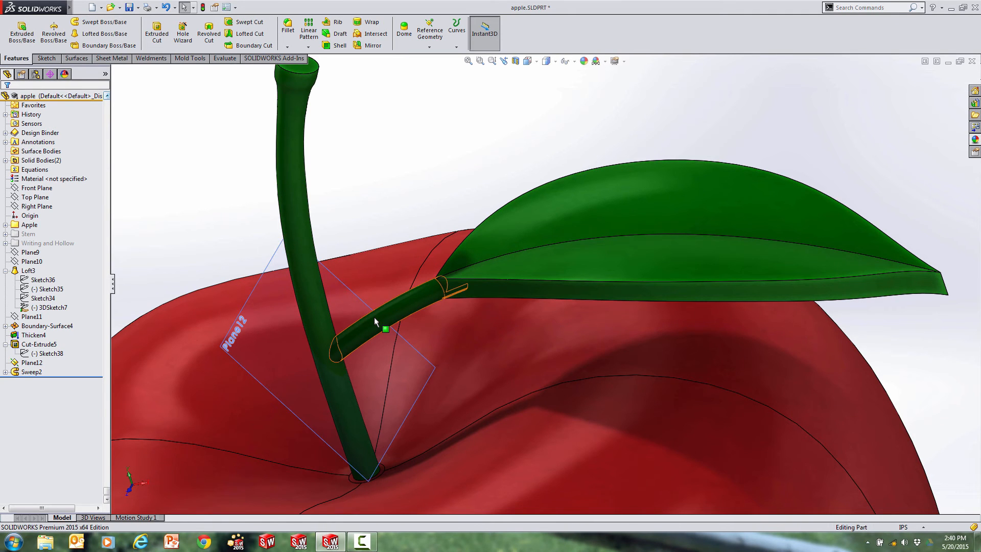
# Hide the plane that carries the stalk's profile circle.
pyautogui.scroll(-3, 406, 305)
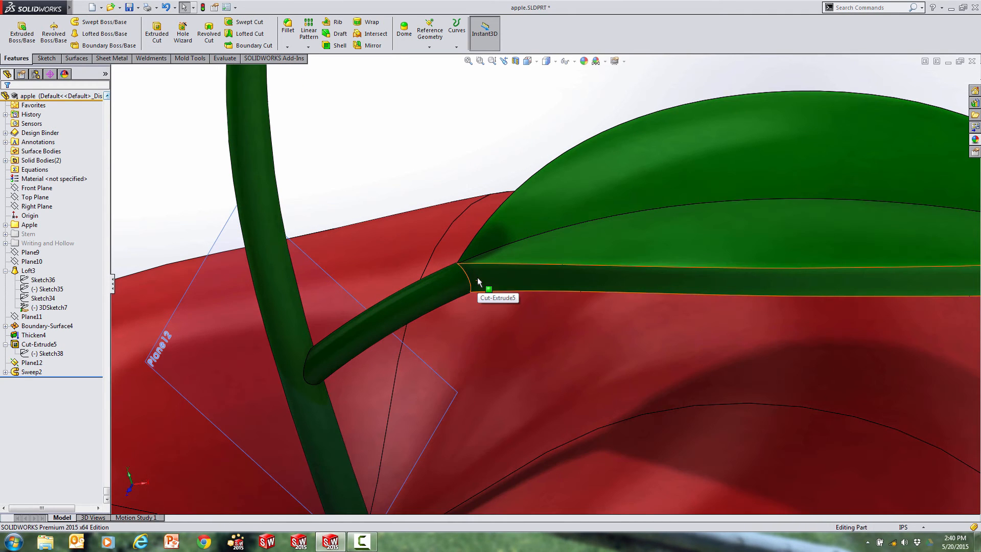
pyautogui.click(164, 377)
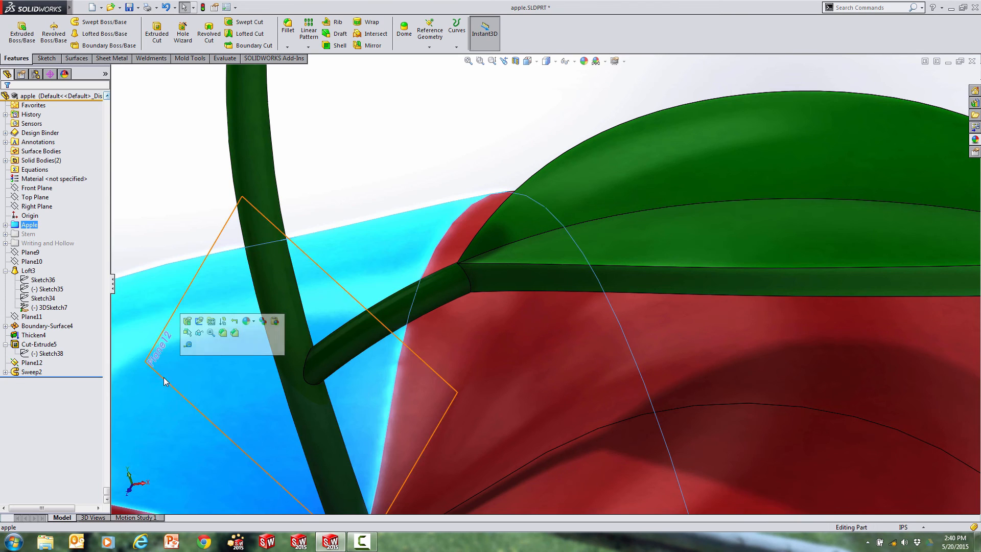
pyautogui.click(164, 377)
pyautogui.click(213, 333)
pyautogui.scroll(2, 447, 347)
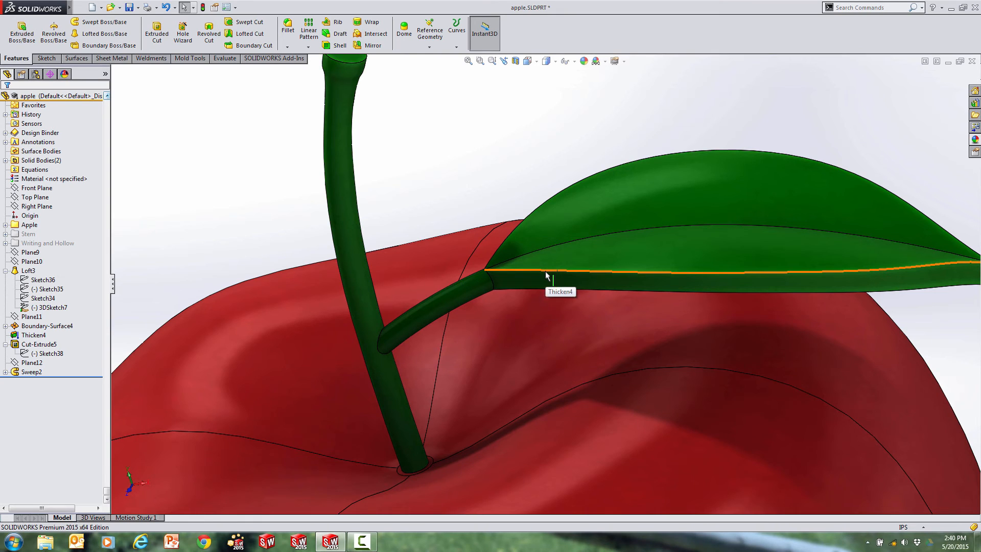
# Roll the model back to before the stalk sweep and start a fillet on the leaf.
pyautogui.click(60, 375)
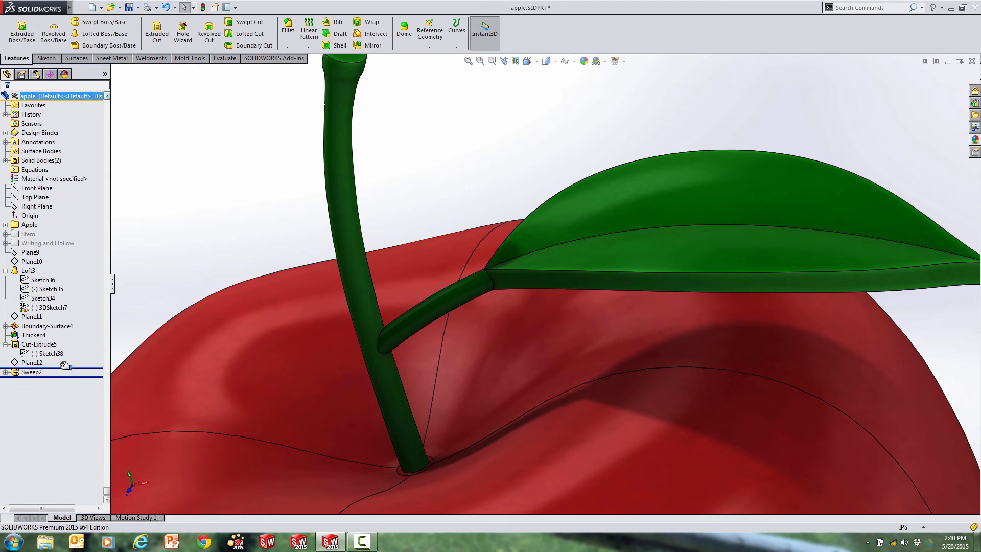
pyautogui.moveTo(65, 366); pyautogui.dragTo(65, 367)
pyautogui.press('s')
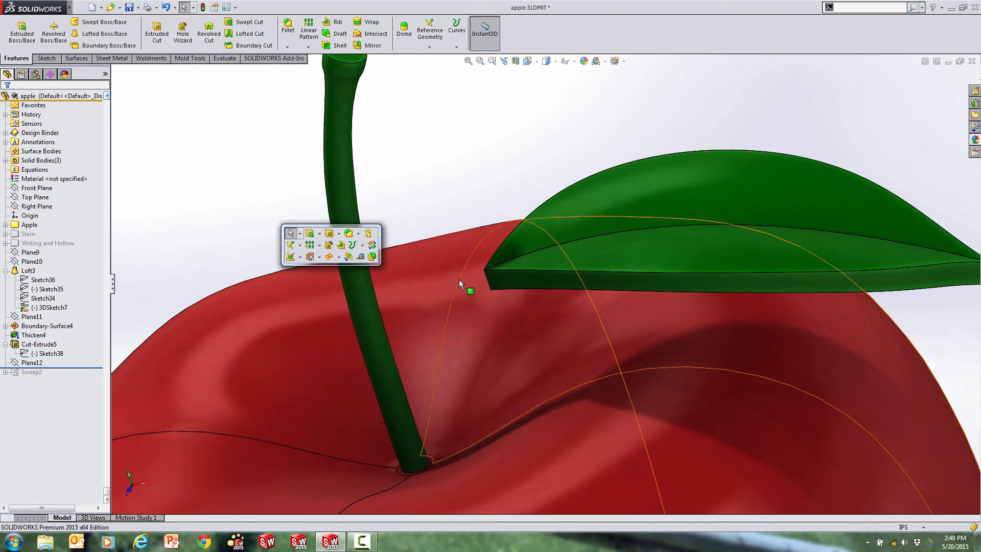
pyautogui.click(349, 233)
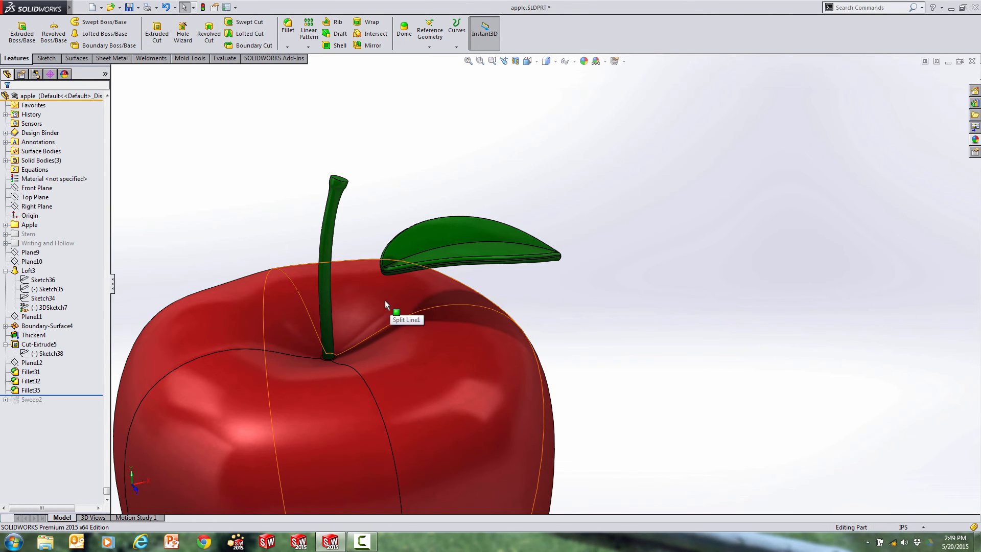
# Open the sketch of the leaf-outline cut, examine its spline from the top view, and exit it.
pyautogui.click(34, 354)
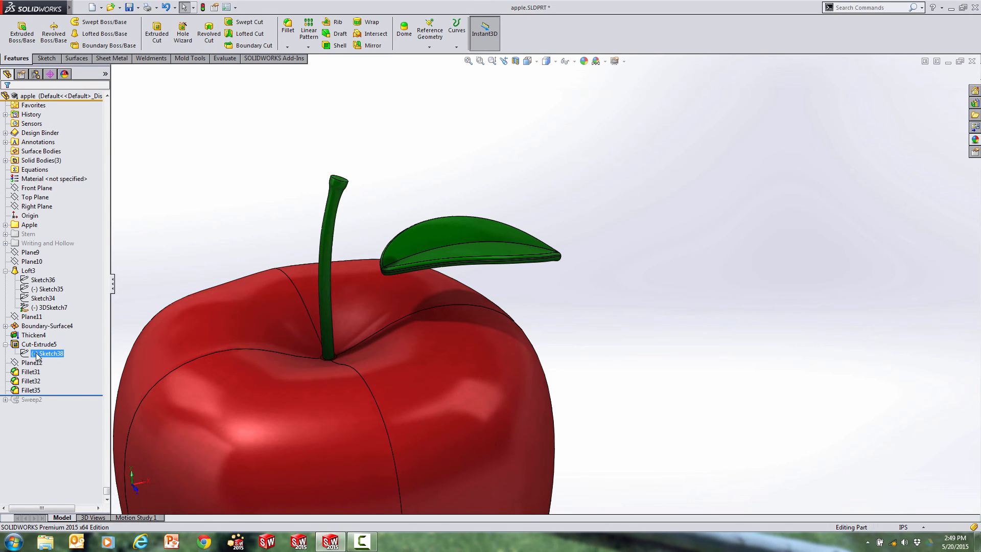
pyautogui.click(37, 353)
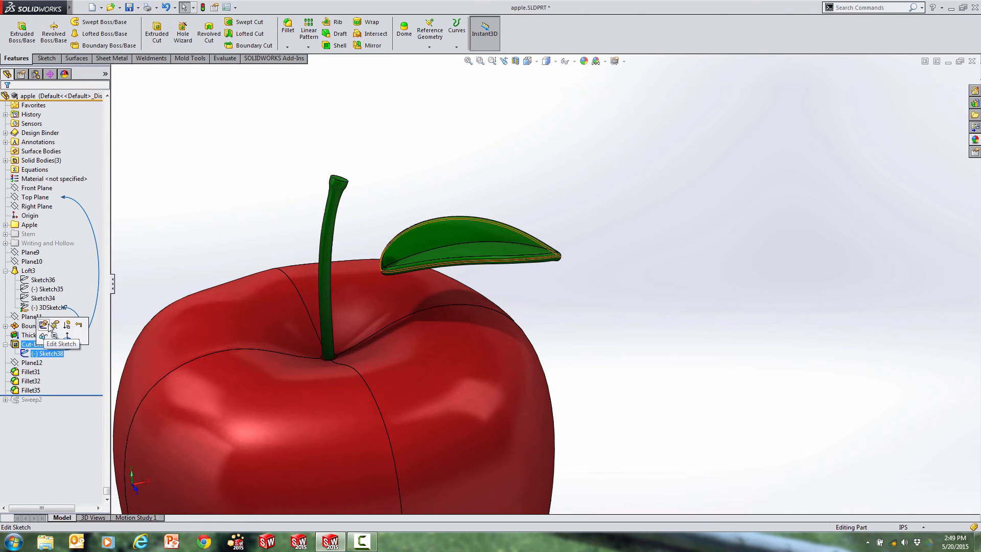
pyautogui.click(49, 328)
pyautogui.press('space')
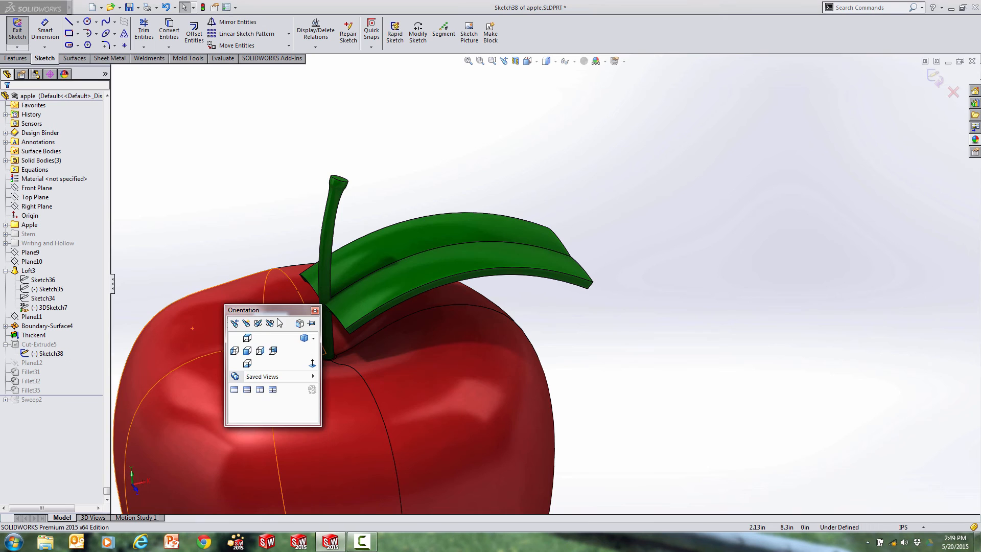
pyautogui.click(248, 338)
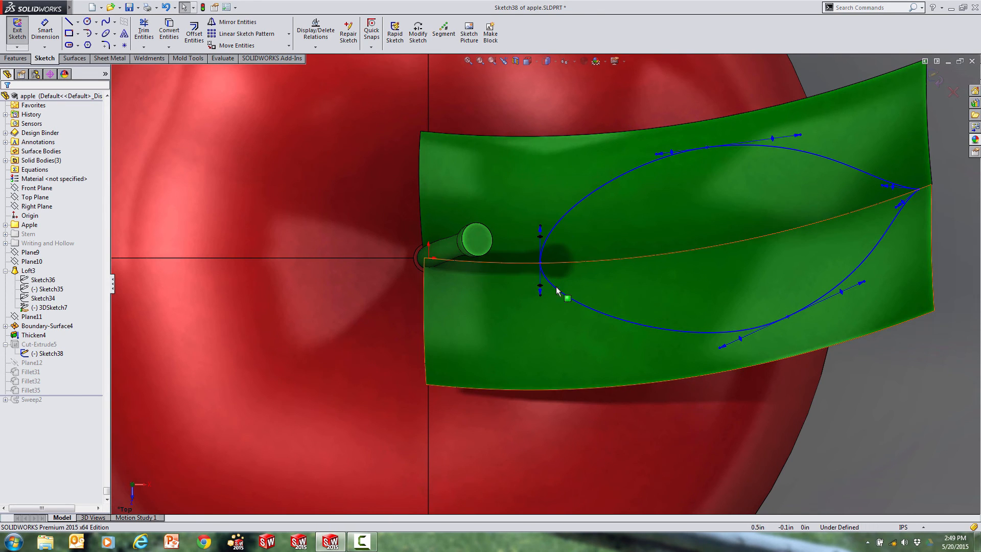
pyautogui.click(935, 76)
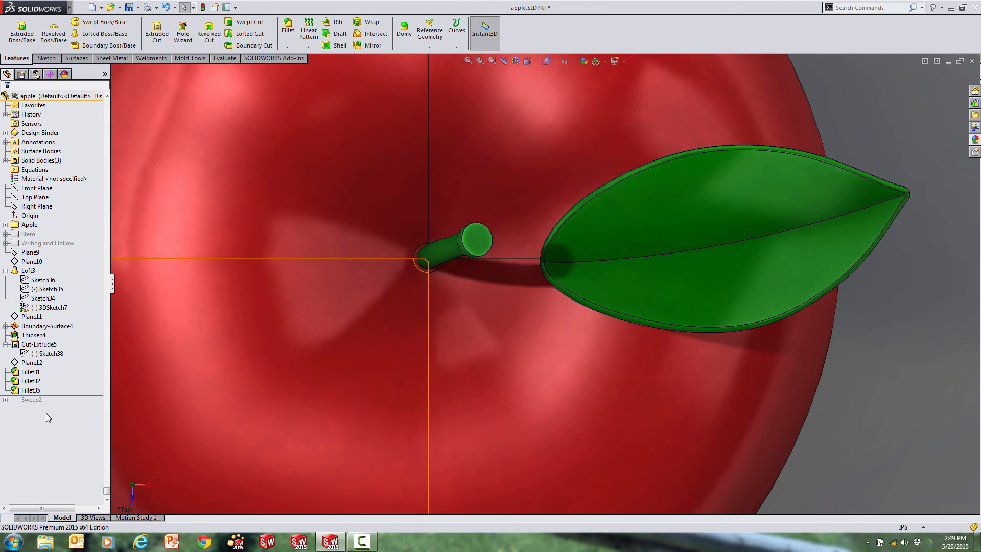
# Roll the model back to just after the first leaf fillet and examine the rounded leaf tip.
pyautogui.click(32, 372)
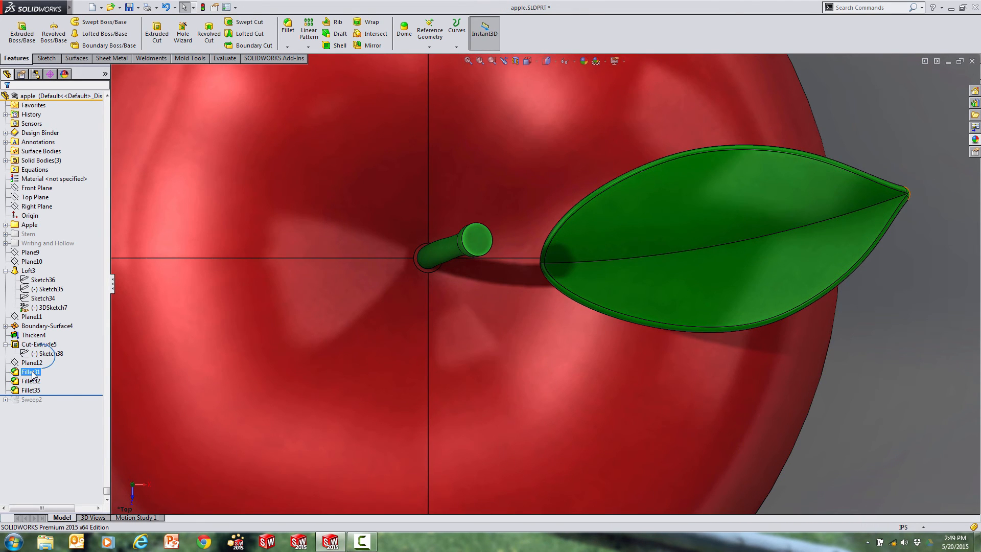
pyautogui.moveTo(757, 286); pyautogui.dragTo(702, 247, button='middle')
pyautogui.scroll(-1, 938, 214)
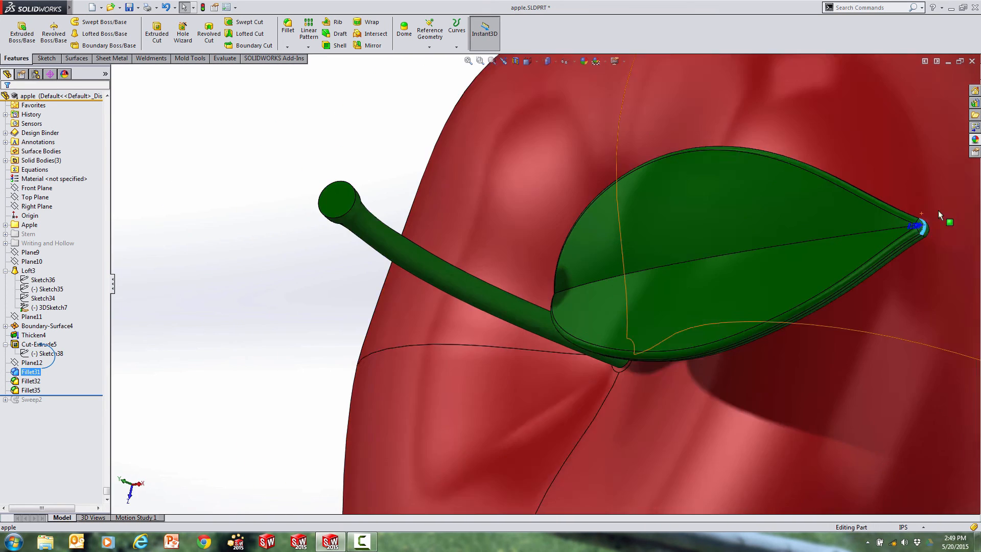
pyautogui.scroll(-3, 938, 215)
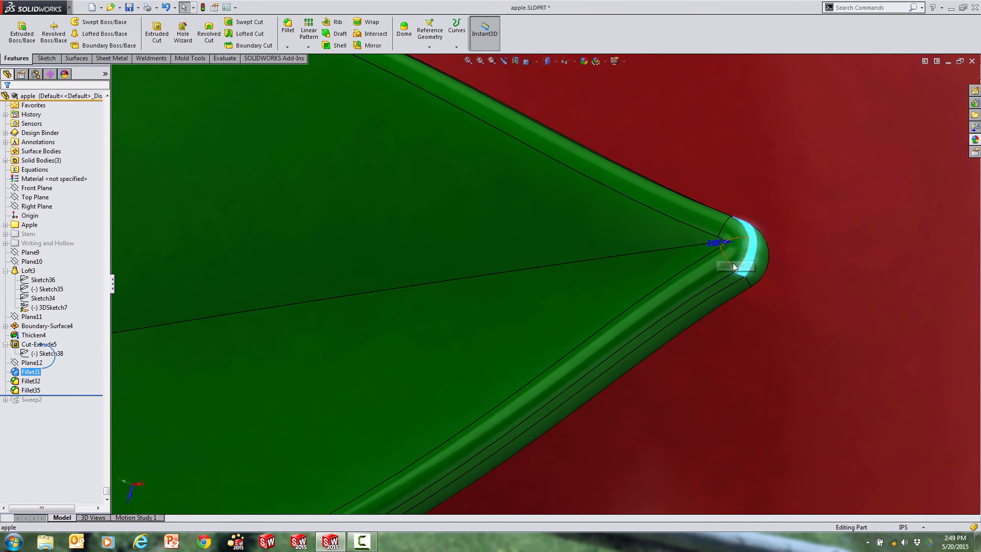
pyautogui.moveTo(61, 395); pyautogui.dragTo(67, 377)
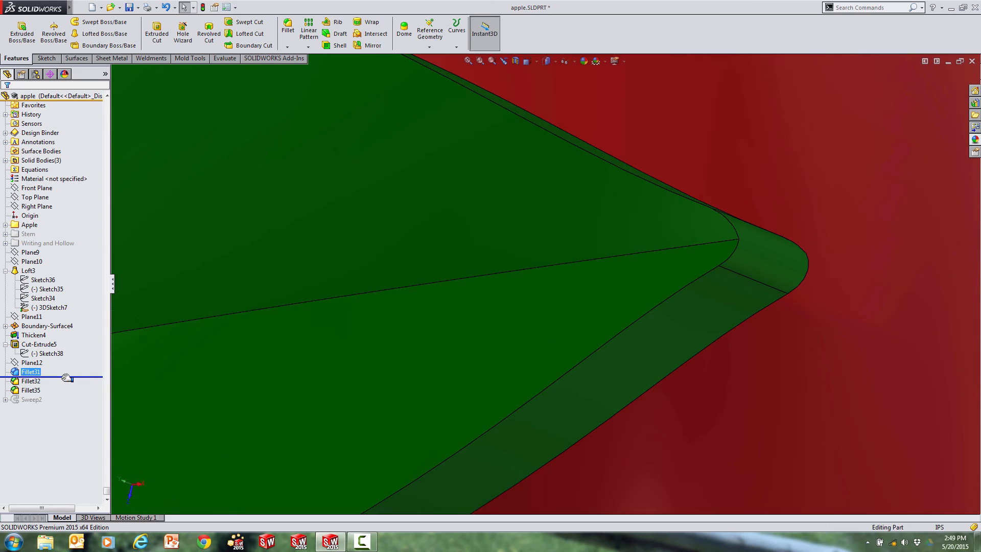
pyautogui.click(758, 270)
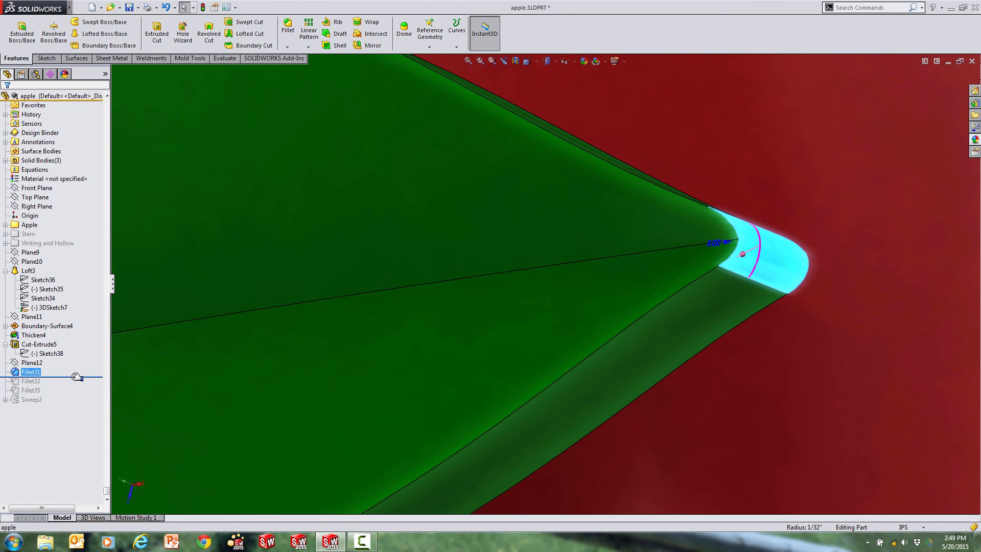
# Roll the model forward through the second and third leaf fillets and examine how each rounds the leaf's edges.
pyautogui.moveTo(76, 377); pyautogui.dragTo(72, 386)
pyautogui.scroll(5, 466, 407)
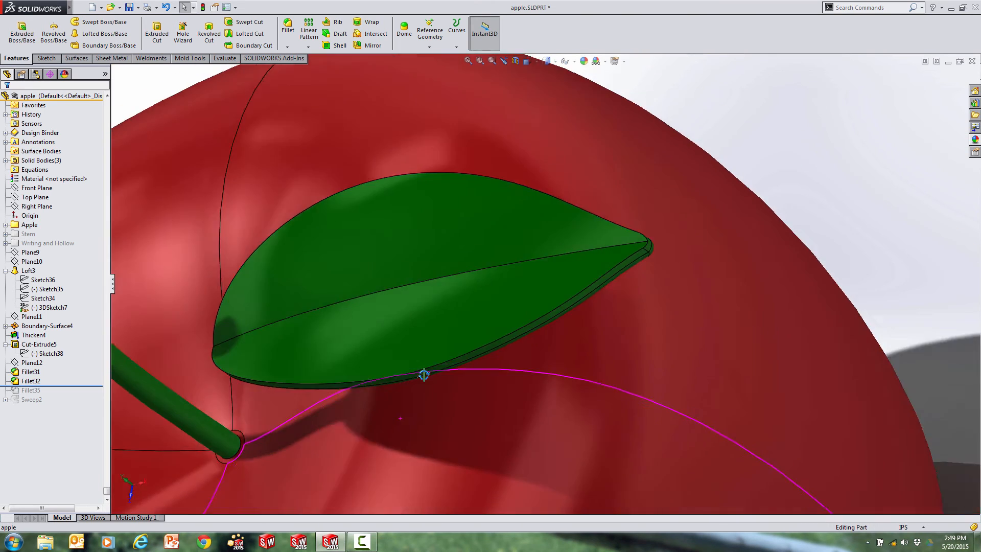
pyautogui.moveTo(424, 376); pyautogui.dragTo(458, 276, button='middle')
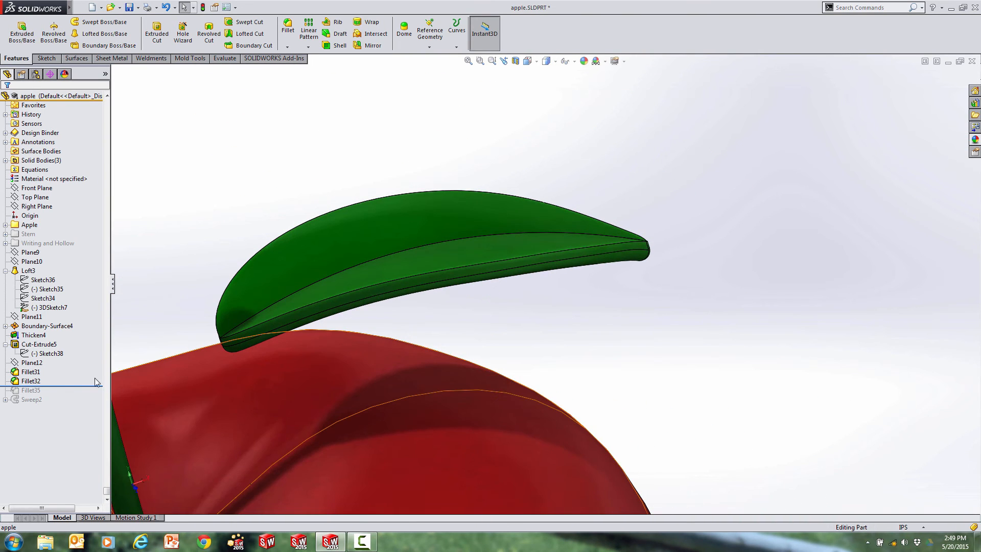
pyautogui.moveTo(56, 388); pyautogui.dragTo(59, 394)
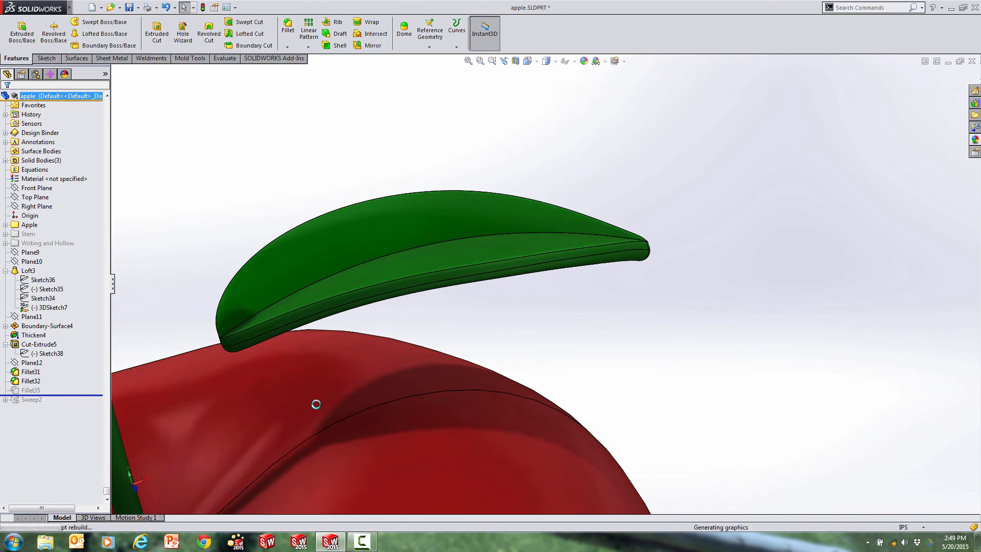
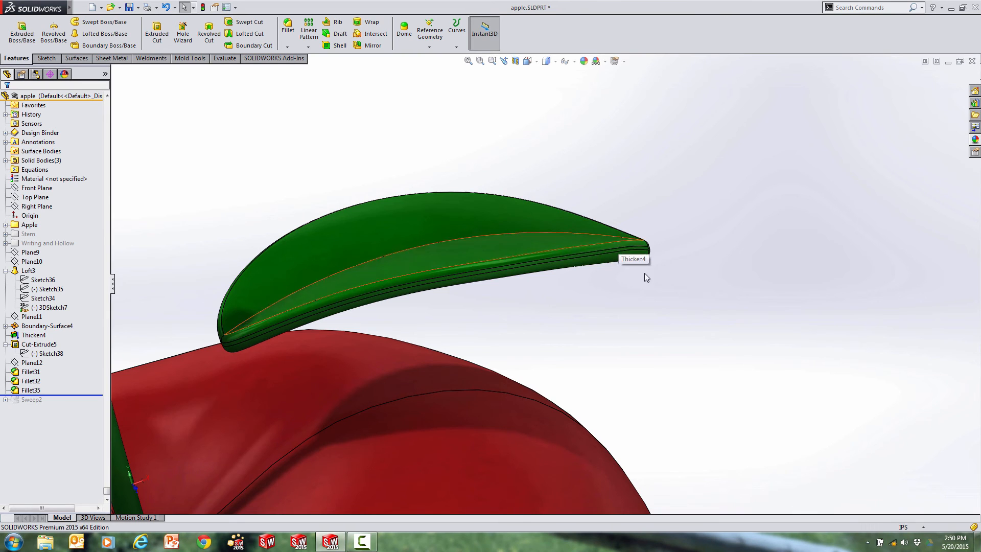
pyautogui.click(525, 392)
pyautogui.moveTo(547, 324)
pyautogui.mouseDown(button='middle')
pyautogui.moveTo(583, 315)
pyautogui.moveTo(565, 318)
pyautogui.mouseUp(button='middle')
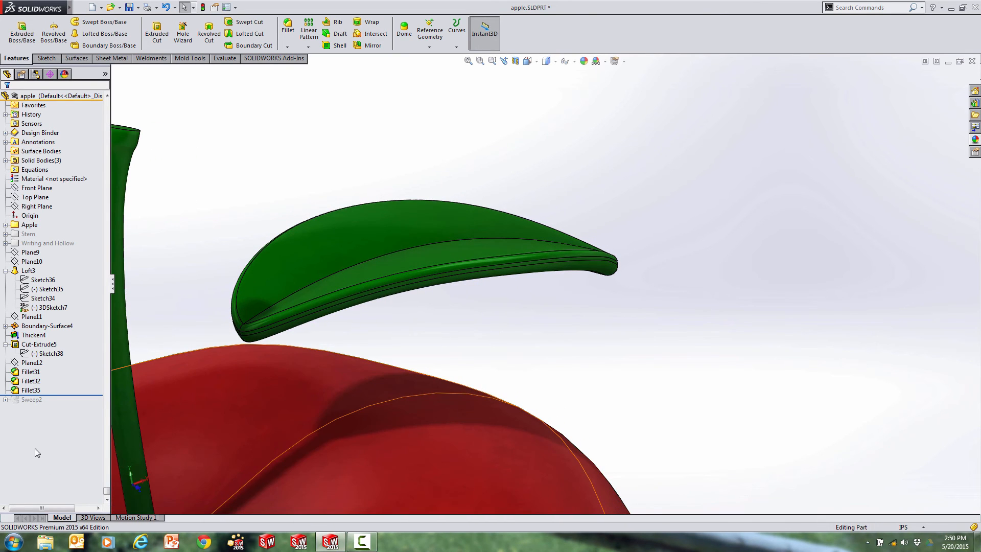
# Roll the model forward to the end so the stalk sweep is included after the leaf fillets.
pyautogui.moveTo(72, 397); pyautogui.dragTo(76, 406)
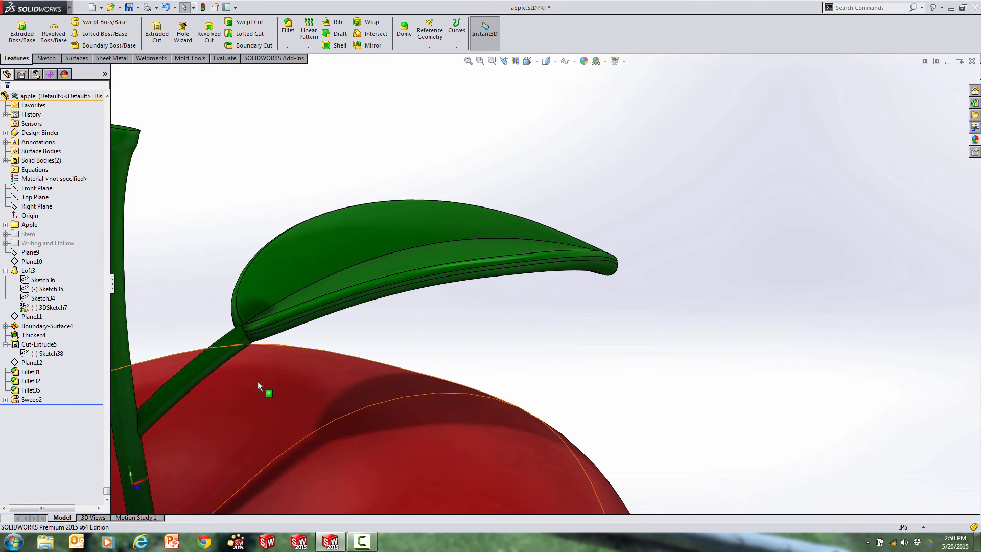
pyautogui.scroll(2, 355, 399)
pyautogui.moveTo(354, 398)
pyautogui.mouseDown(button='middle')
pyautogui.moveTo(328, 388)
pyautogui.moveTo(351, 400)
pyautogui.mouseUp(button='middle')
# Try to fillet the two edges where the stalk meets the leaf with a 0.02 in radius.
pyautogui.press('s')
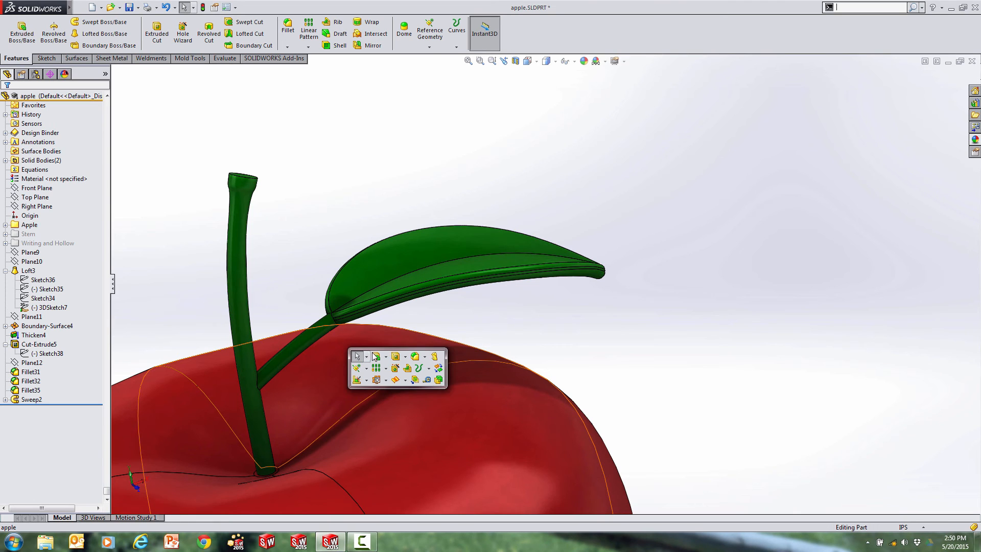
pyautogui.click(414, 358)
pyautogui.scroll(-5, 337, 335)
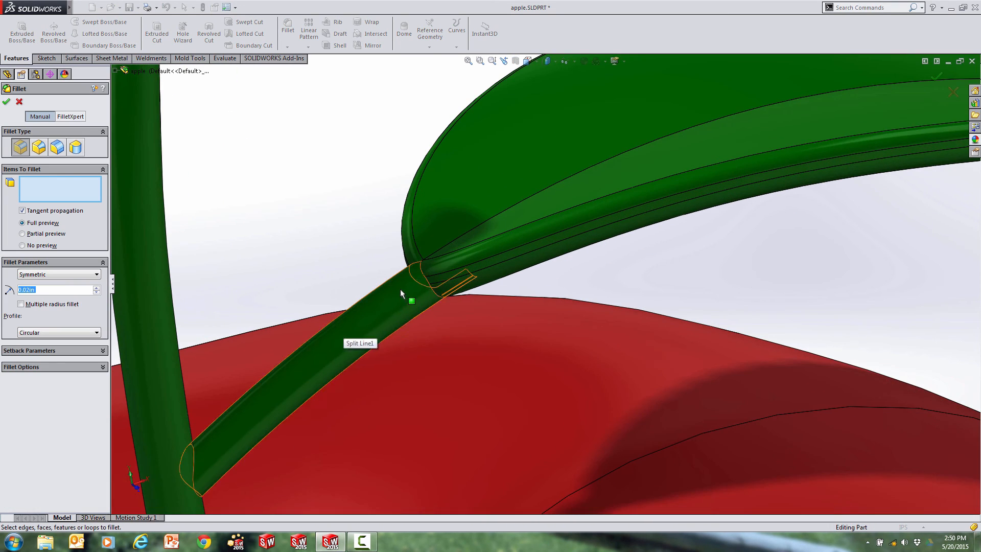
pyautogui.click(428, 281)
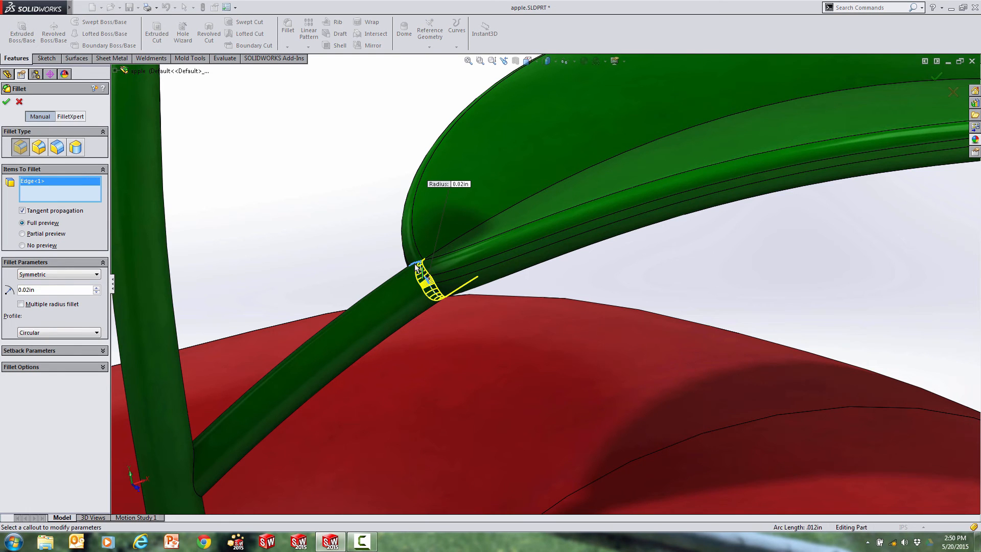
pyautogui.click(416, 267)
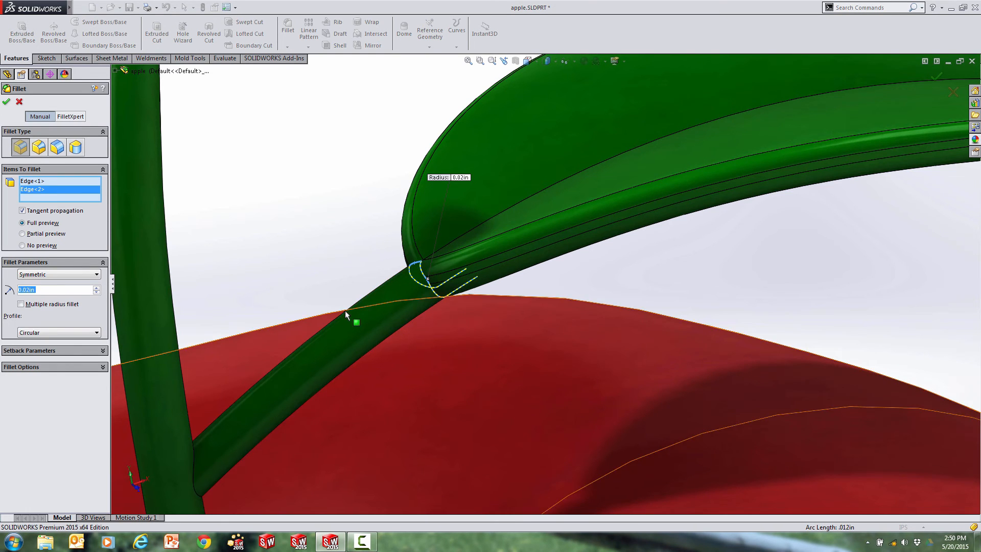
pyautogui.moveTo(351, 317); pyautogui.dragTo(414, 284, button='middle')
pyautogui.scroll(8, 380, 243)
pyautogui.moveTo(462, 247); pyautogui.dragTo(432, 248, button='middle')
pyautogui.scroll(-7, 477, 254)
pyautogui.scroll(-5, 485, 247)
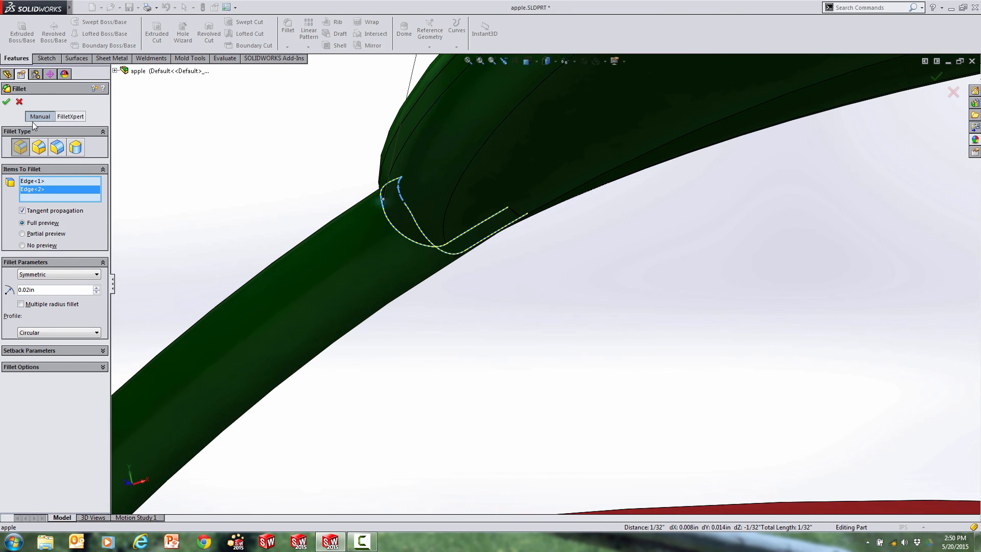
pyautogui.click(7, 101)
pyautogui.scroll(5, 429, 336)
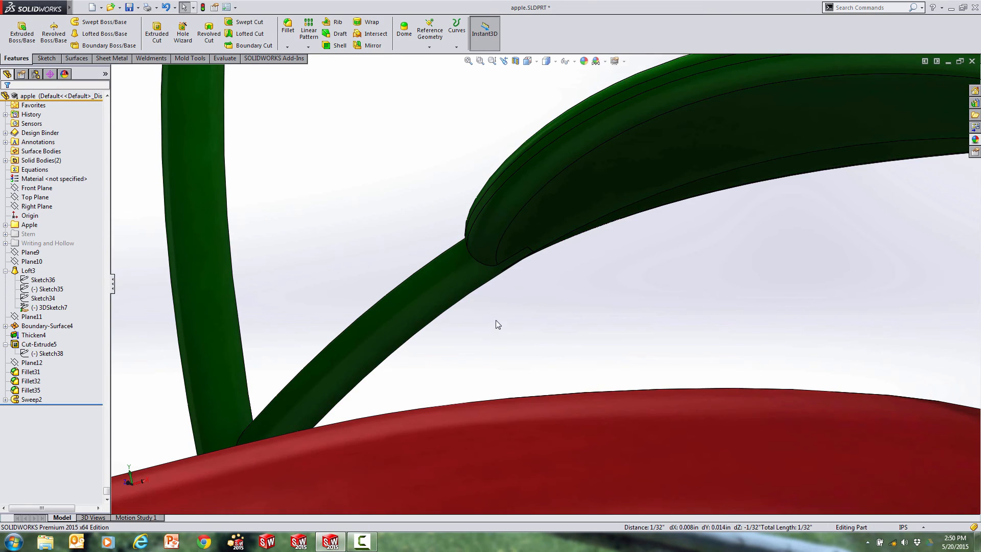
# Increase the leaf's thickness by editing the thickness dimension of its Thicken feature.
pyautogui.moveTo(495, 323); pyautogui.dragTo(521, 344, button='middle')
pyautogui.moveTo(352, 294); pyautogui.dragTo(381, 193, button='middle')
pyautogui.click(397, 183)
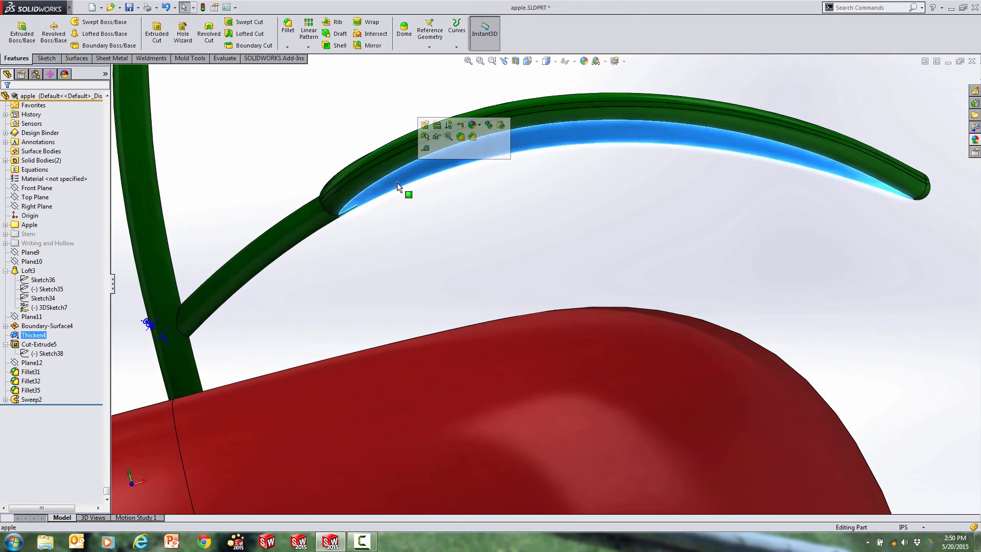
pyautogui.doubleClick(149, 323)
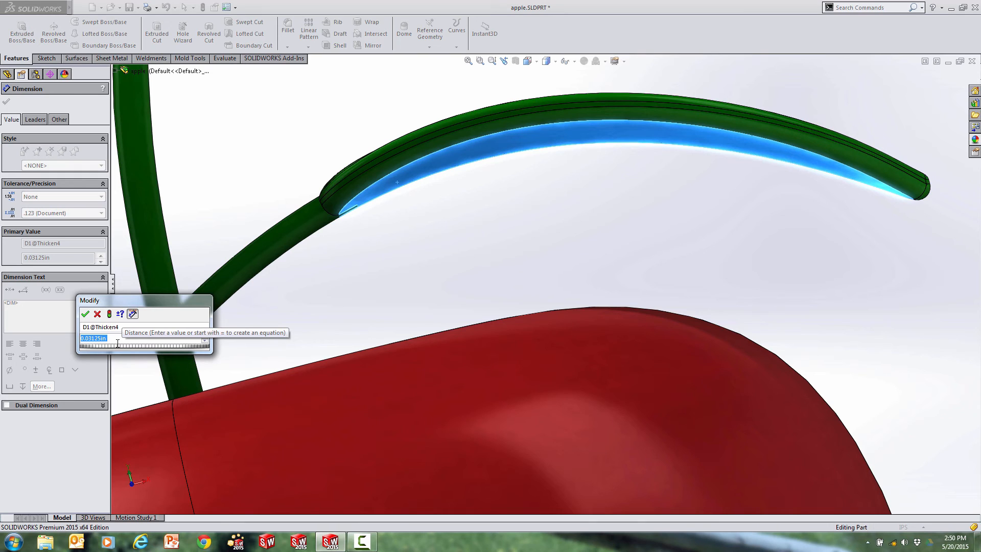
pyautogui.click(95, 339)
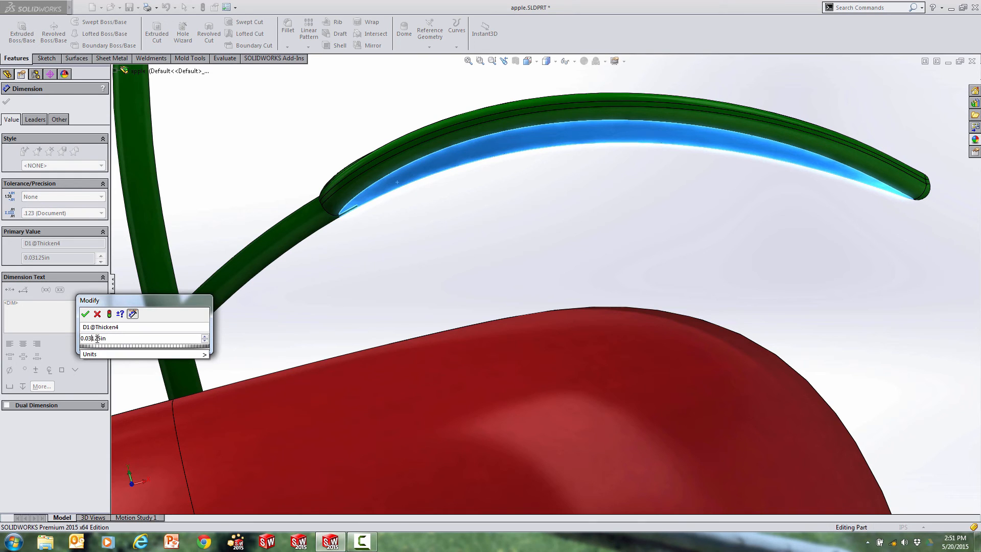
pyautogui.write('5')
pyautogui.press('Return')
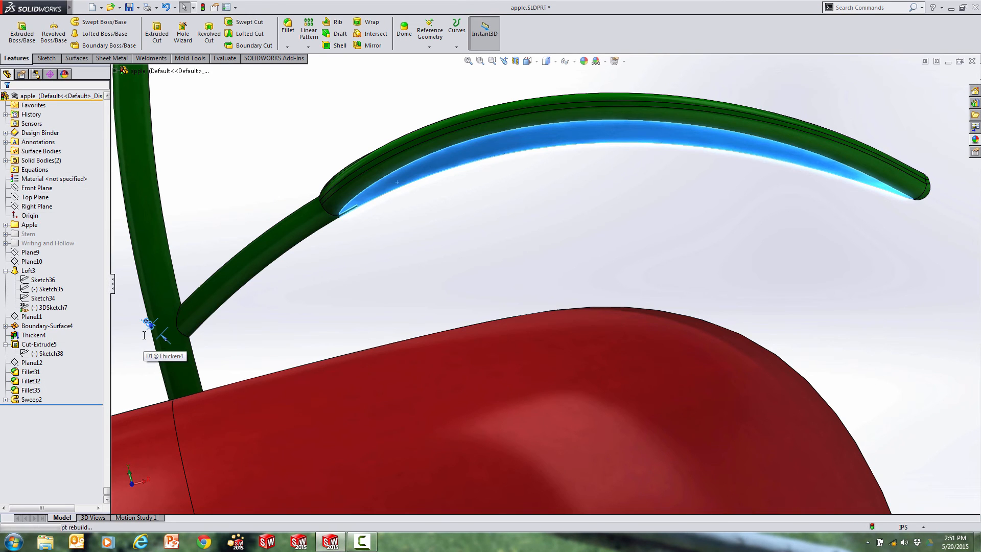
# Fillet the edges around the junction of the stalk and the leaf with a 0.03 in radius.
pyautogui.scroll(-3, 353, 234)
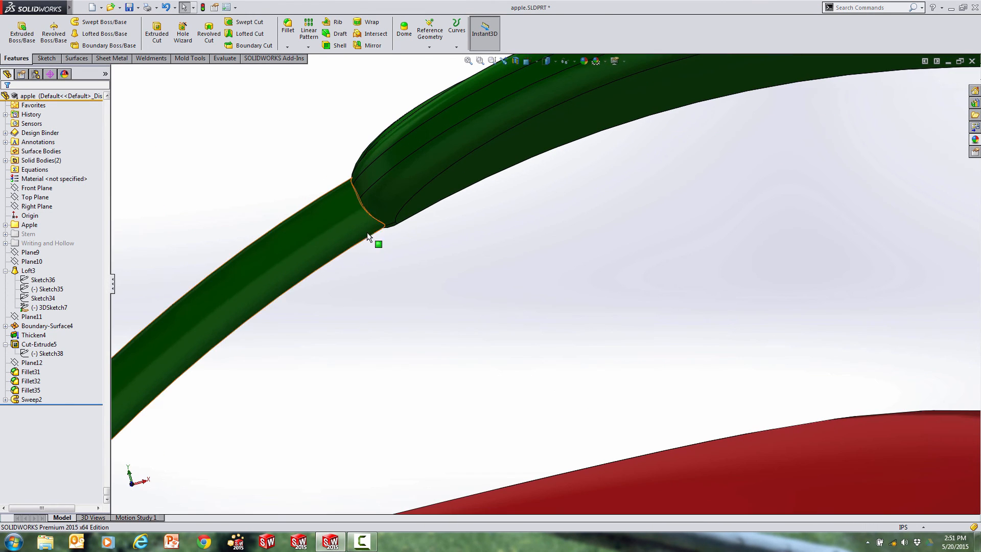
pyautogui.moveTo(379, 240)
pyautogui.mouseDown(button='middle')
pyautogui.moveTo(390, 224)
pyautogui.moveTo(405, 225)
pyautogui.moveTo(385, 215)
pyautogui.moveTo(413, 237)
pyautogui.moveTo(395, 238)
pyautogui.mouseUp(button='middle')
pyautogui.scroll(2, 392, 236)
pyautogui.click(434, 241)
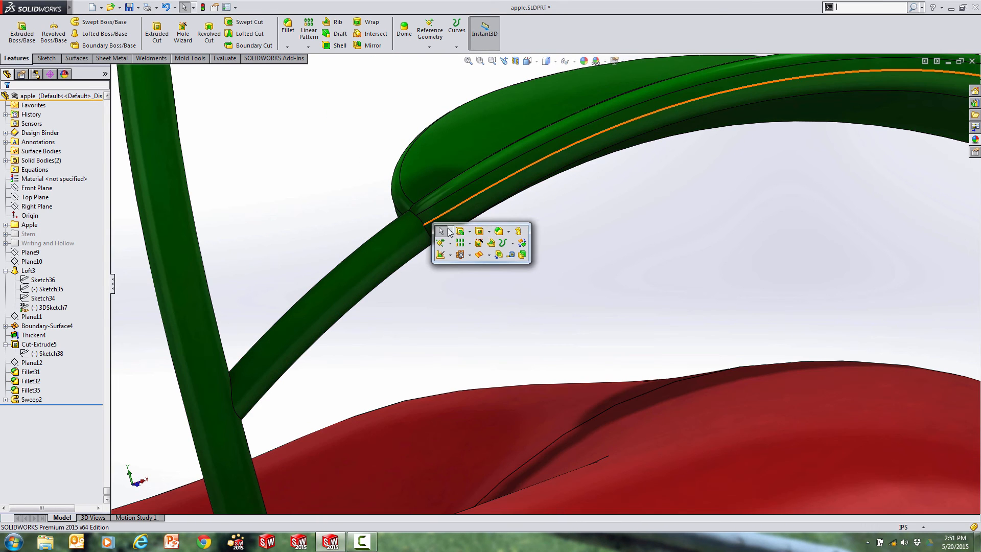
pyautogui.click(440, 229)
pyautogui.click(431, 234)
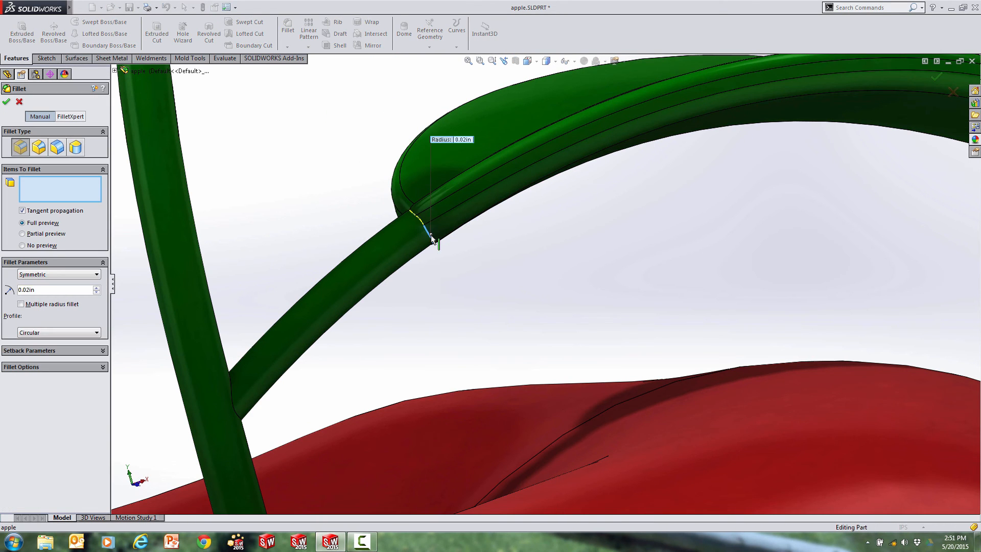
pyautogui.moveTo(476, 230); pyautogui.dragTo(314, 260, button='middle')
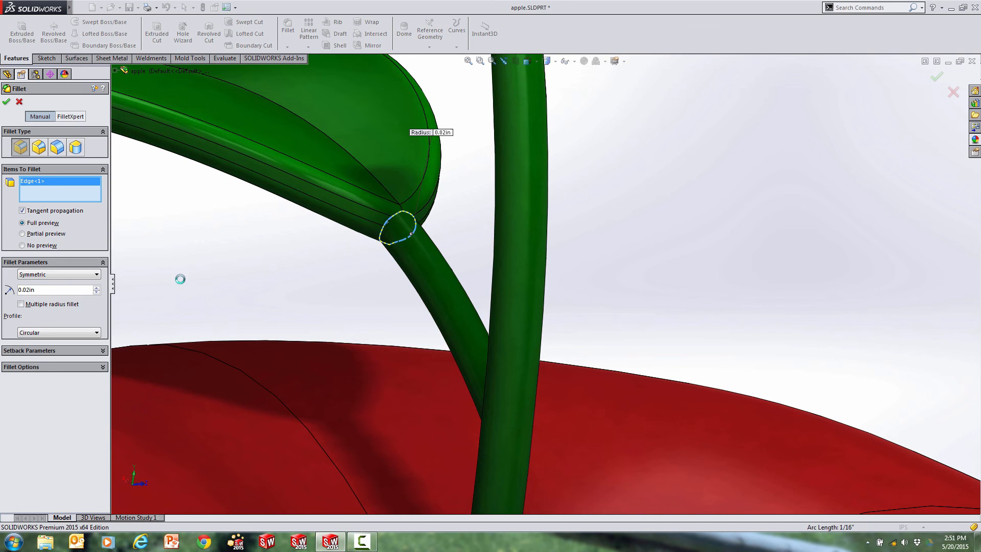
pyautogui.write('0.03')
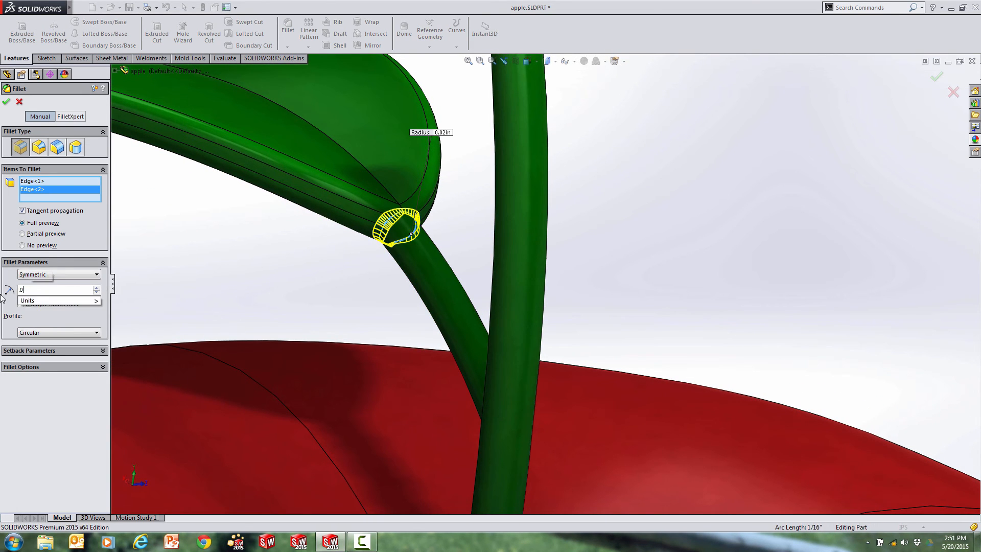
pyautogui.press('Return')
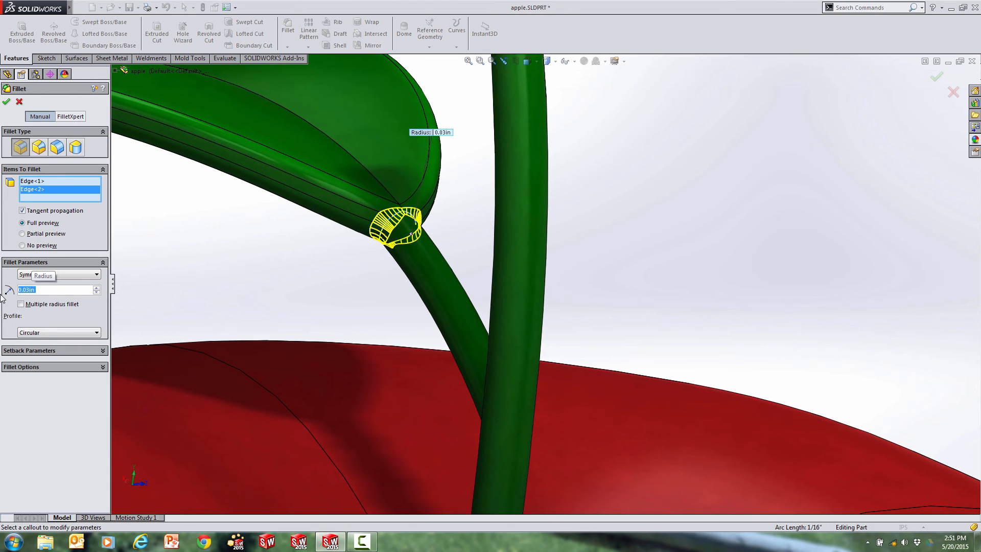
pyautogui.press('Return')
# Fillet the edge where the stalk joins the stem with a symmetric 0.08 in radius.
pyautogui.scroll(3, 271, 315)
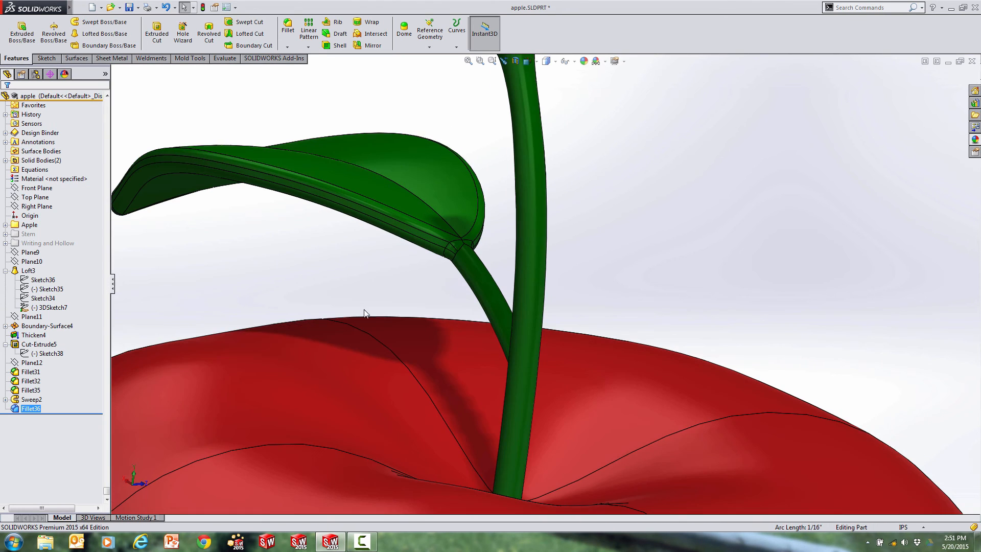
pyautogui.moveTo(563, 337); pyautogui.dragTo(402, 366, button='middle')
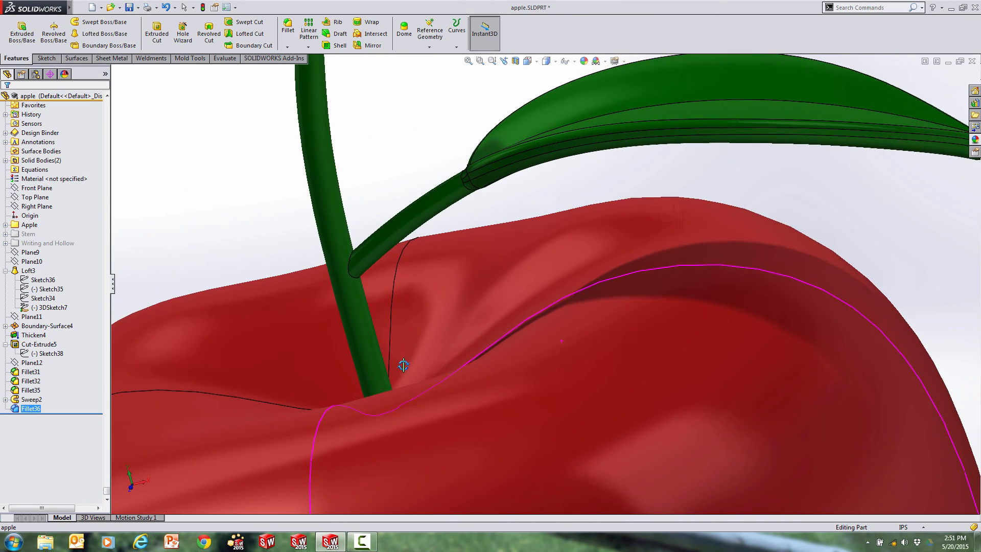
pyautogui.scroll(-3, 384, 287)
pyautogui.press('s')
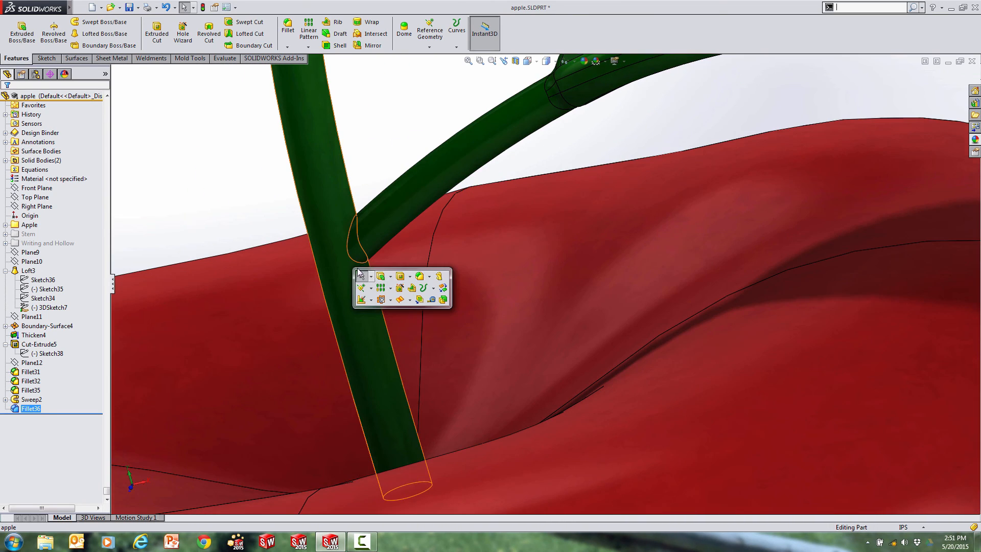
pyautogui.click(419, 276)
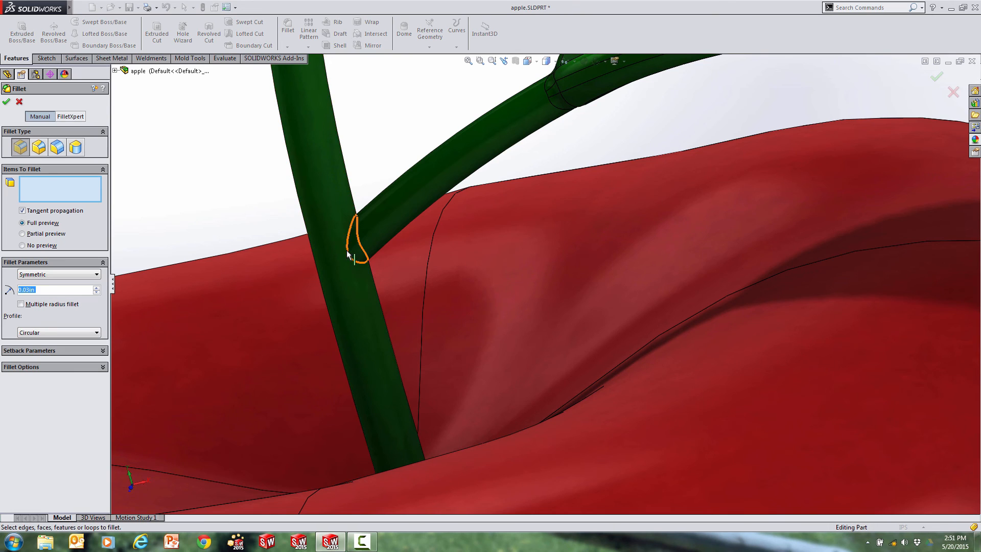
pyautogui.click(347, 250)
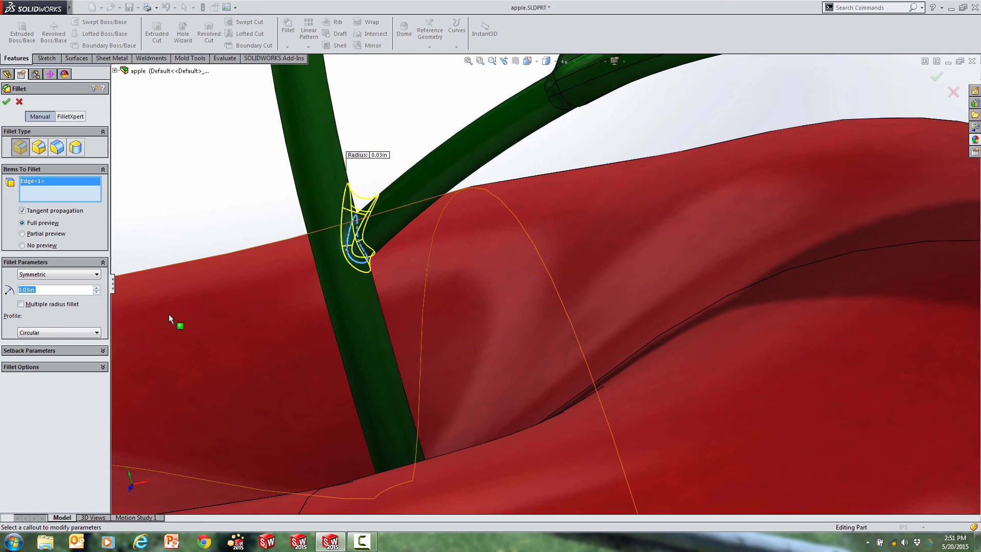
pyautogui.click(96, 289)
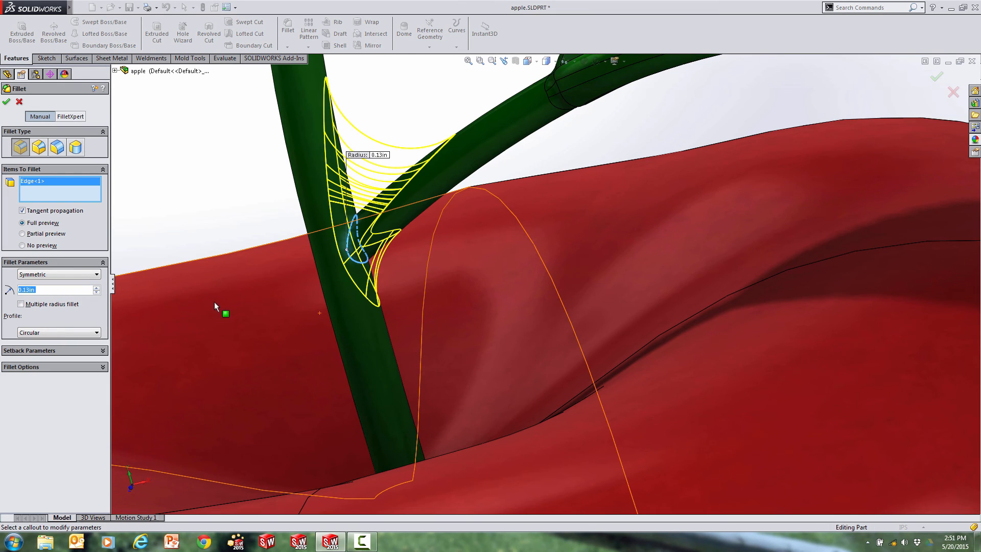
pyautogui.scroll(3, 214, 306)
pyautogui.moveTo(462, 407)
pyautogui.mouseDown(button='middle')
pyautogui.moveTo(466, 384)
pyautogui.moveTo(465, 396)
pyautogui.mouseUp(button='middle')
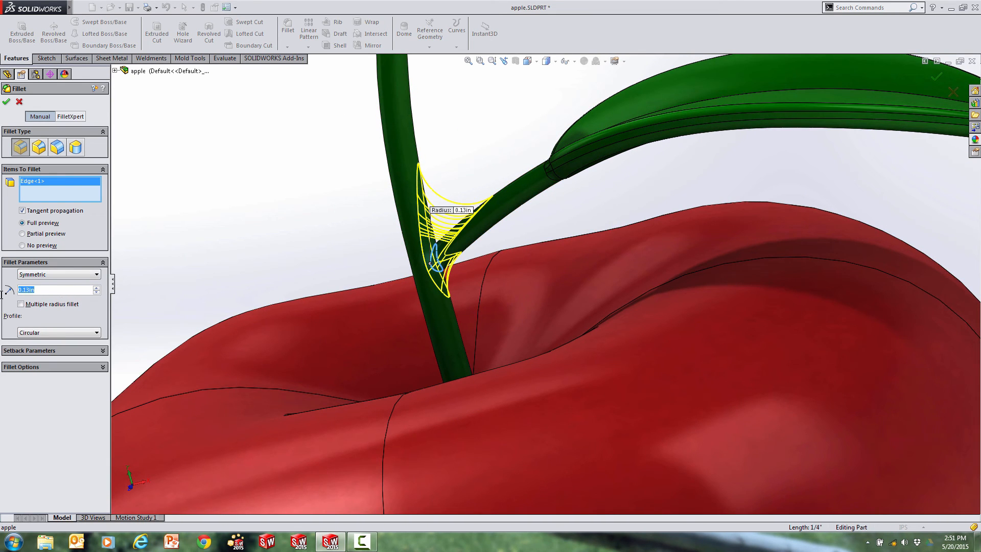
pyautogui.write('0.08')
pyautogui.press('Return')
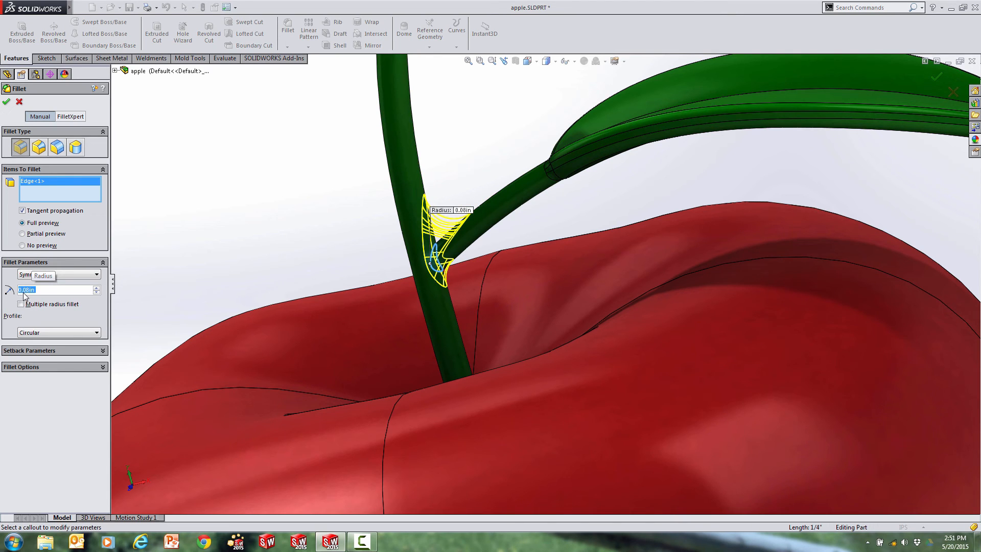
pyautogui.click(7, 102)
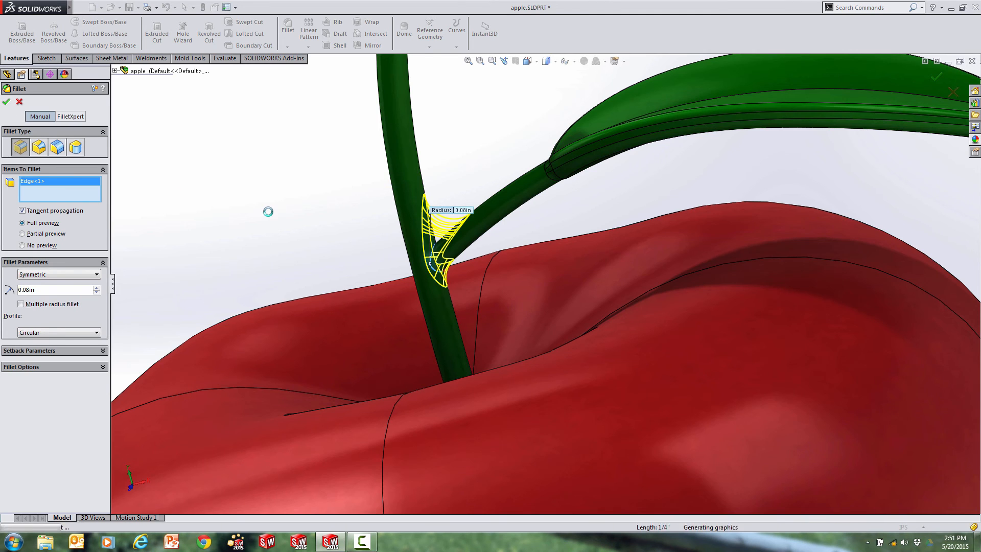
# Turn off Ambient Occlusion in the display of the model.
pyautogui.scroll(5, 394, 296)
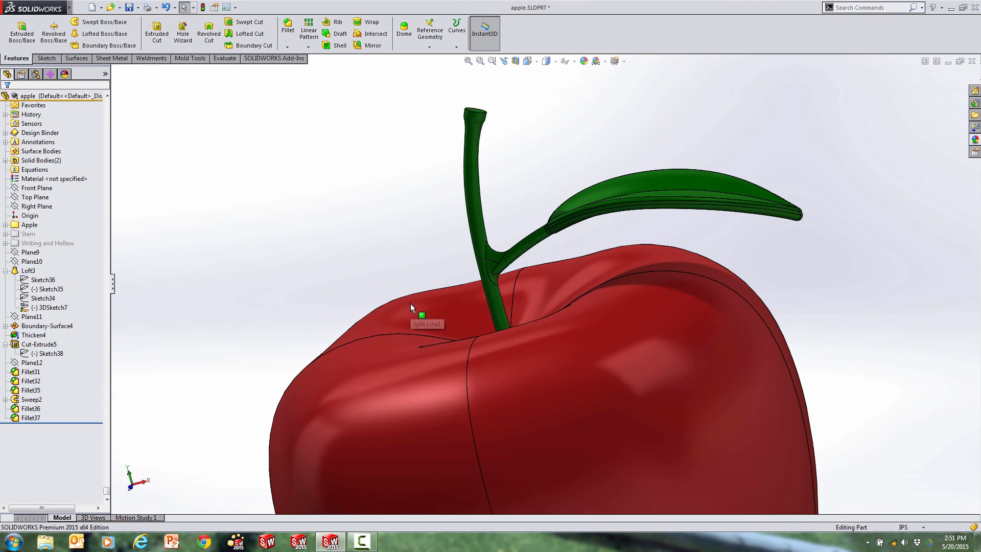
pyautogui.moveTo(511, 336); pyautogui.dragTo(543, 351, button='middle')
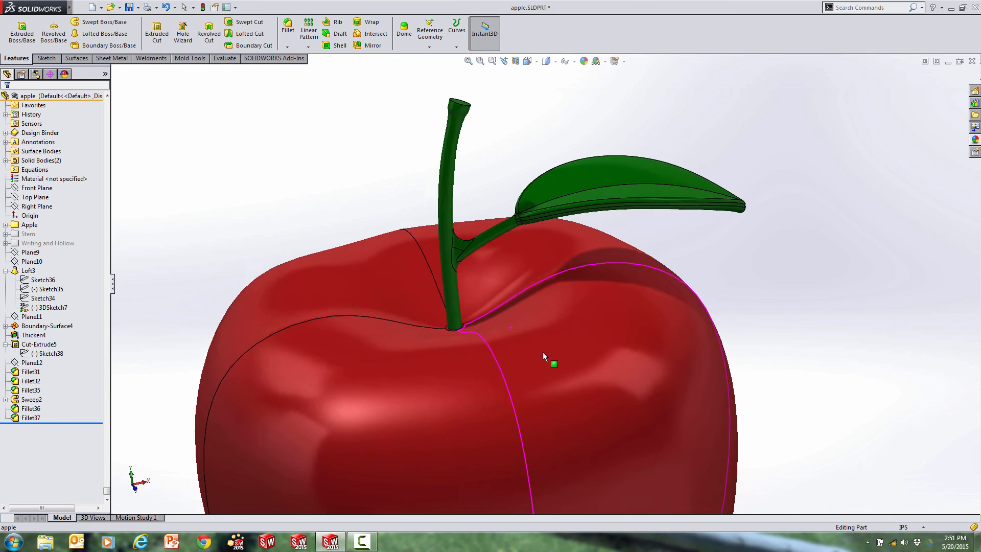
pyautogui.scroll(-5, 465, 326)
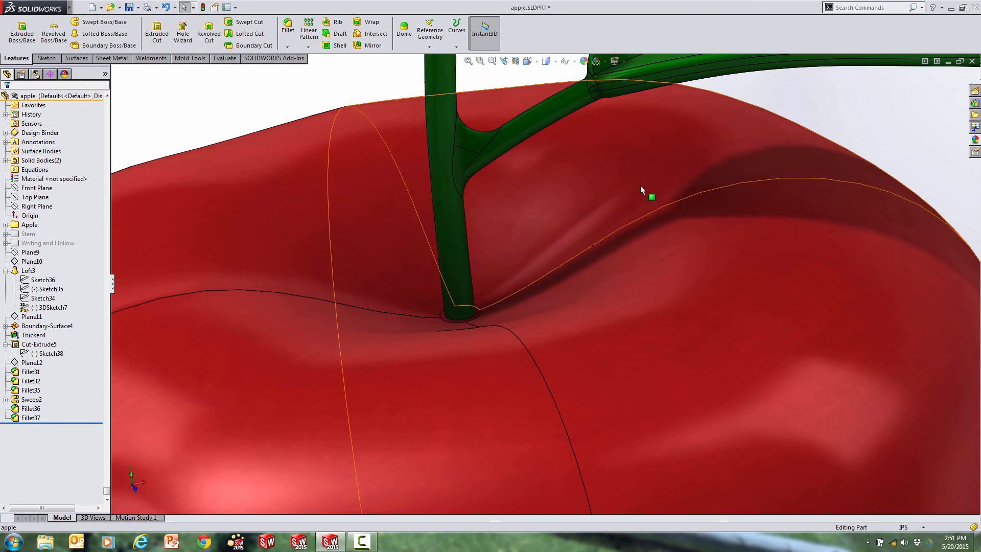
pyautogui.click(625, 60)
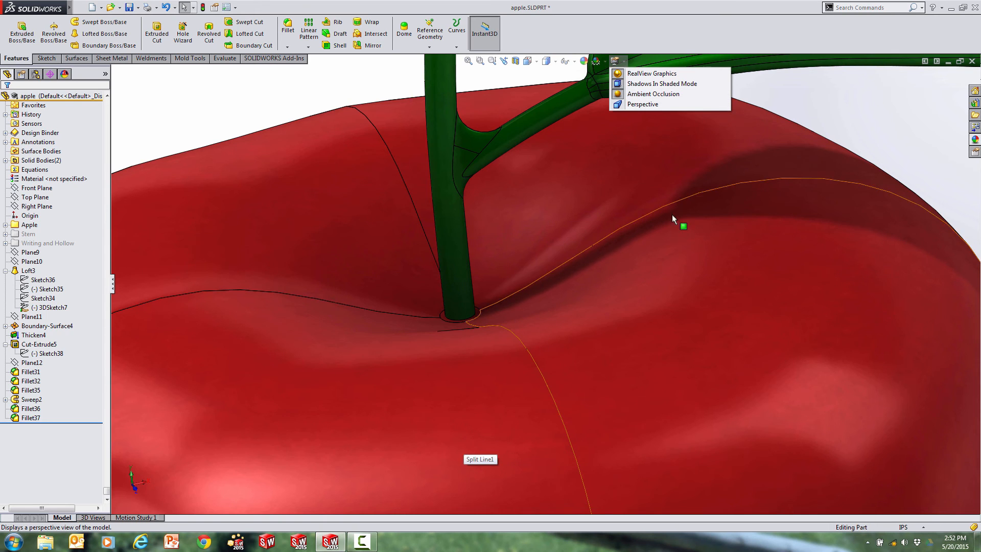
pyautogui.click(646, 94)
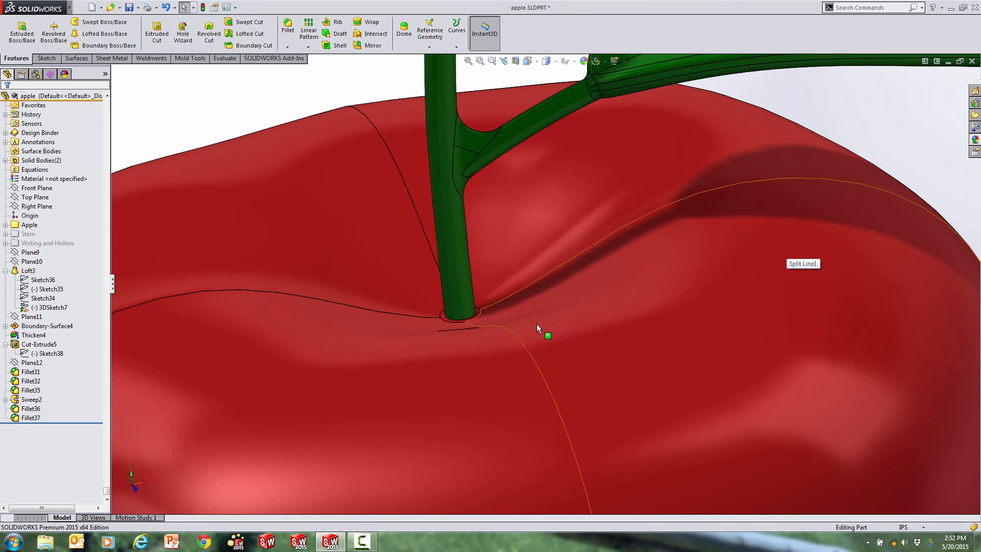
# Hide the apple body and offset the stem's lower end face outward by 0.25 in with Move Face.
pyautogui.click(551, 316)
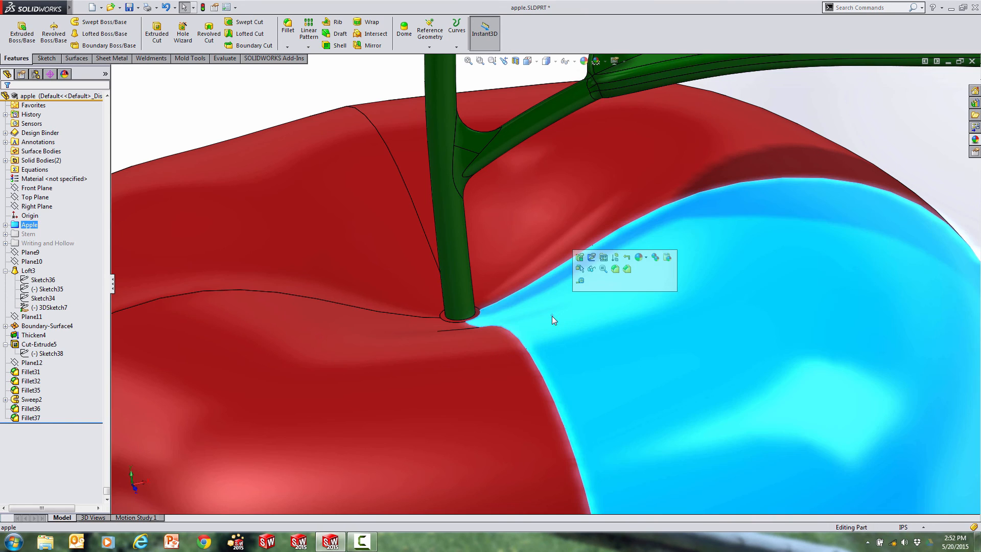
pyautogui.click(597, 269)
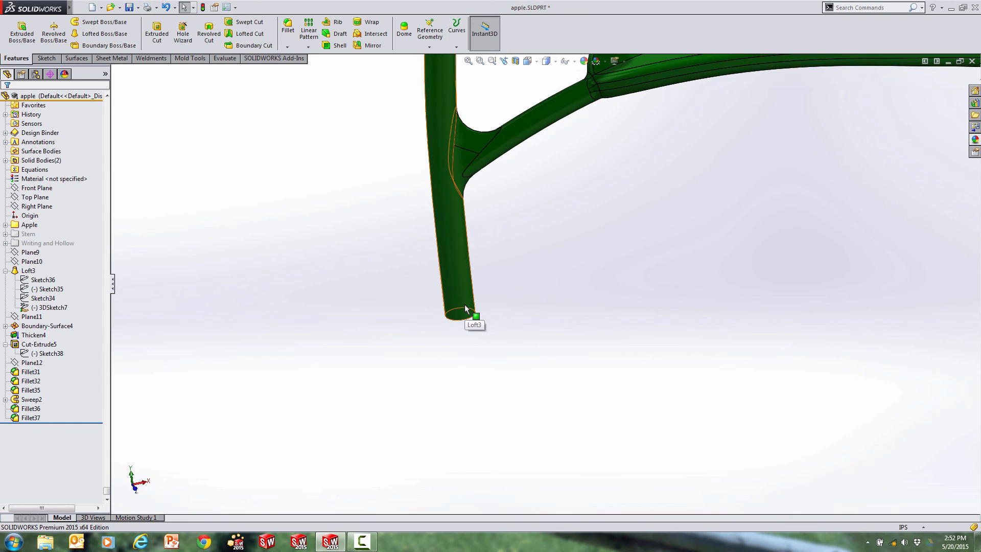
pyautogui.moveTo(468, 319); pyautogui.dragTo(466, 237, button='middle')
pyautogui.moveTo(470, 340); pyautogui.dragTo(477, 333, button='middle')
pyautogui.rightClick(465, 322)
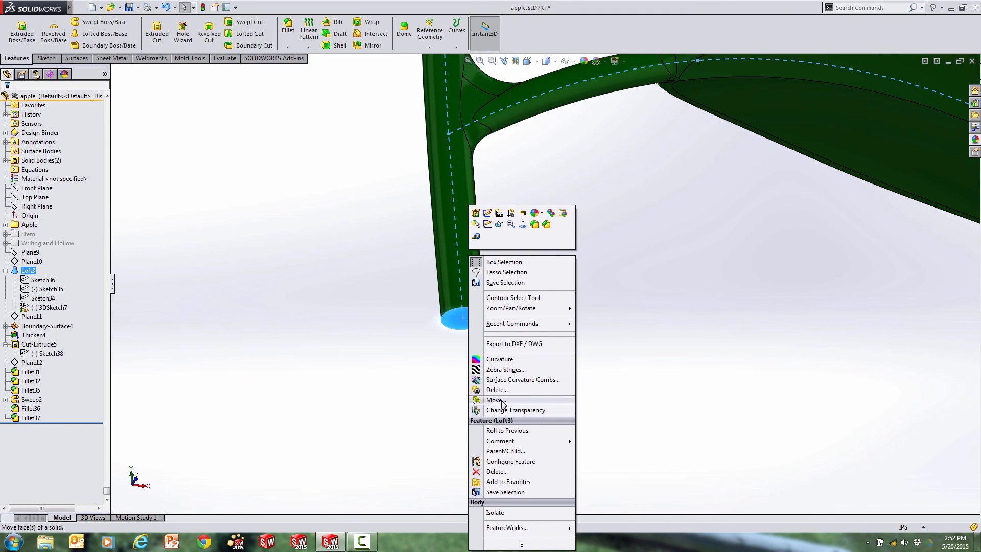
pyautogui.click(523, 545)
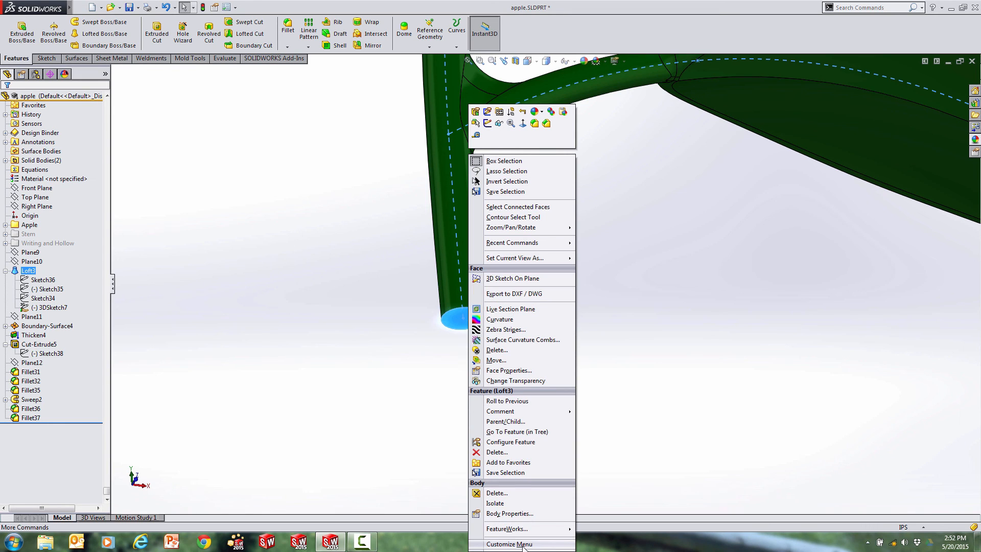
pyautogui.click(493, 361)
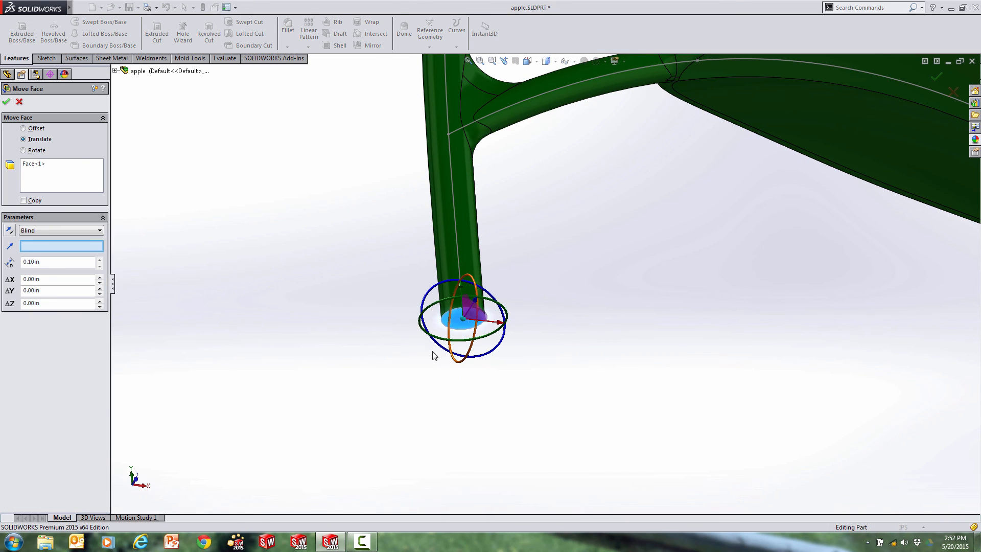
pyautogui.click(23, 129)
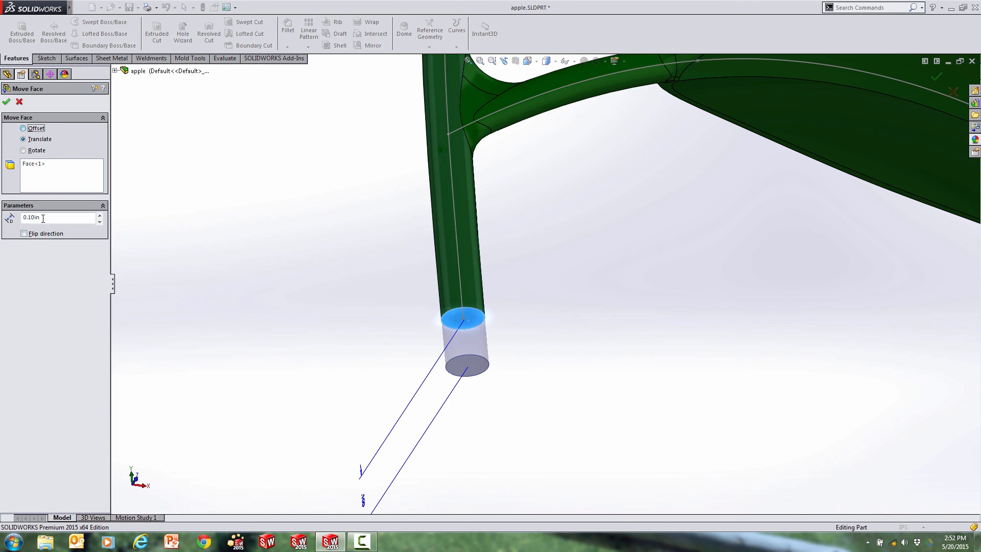
pyautogui.click(20, 217)
pyautogui.write('0.25')
pyautogui.press('Return')
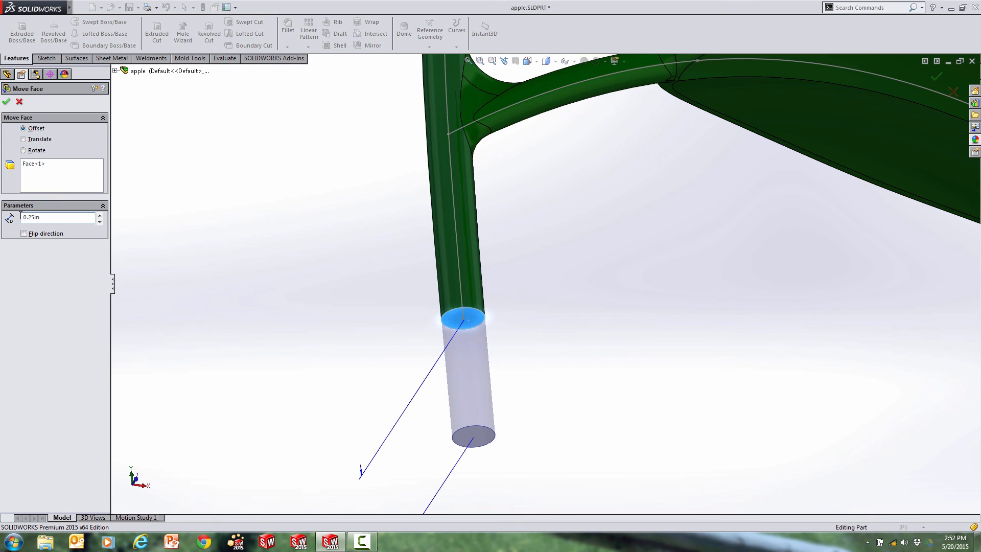
pyautogui.click(6, 101)
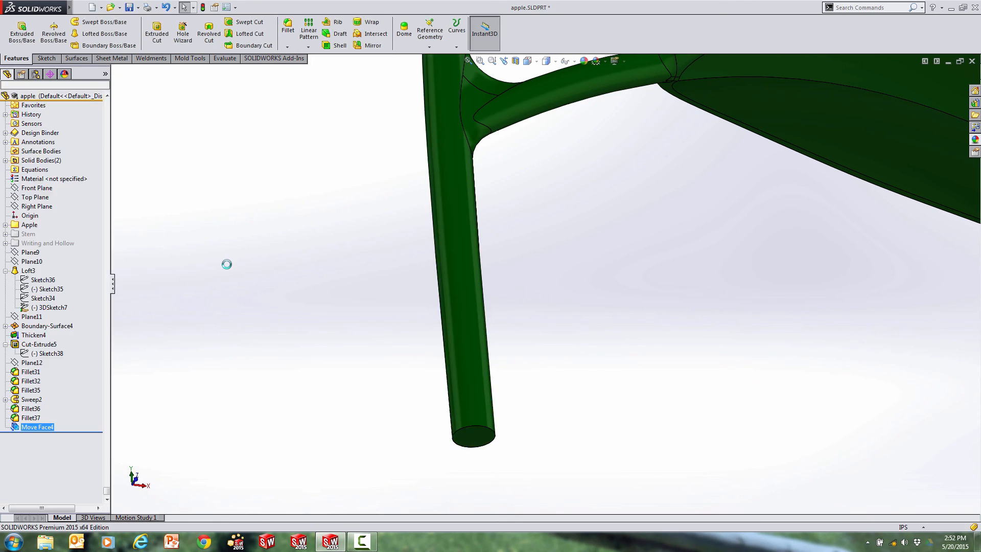
# Chamfer the stem's lower end edge with a distance of 0.02 in.
pyautogui.press('s')
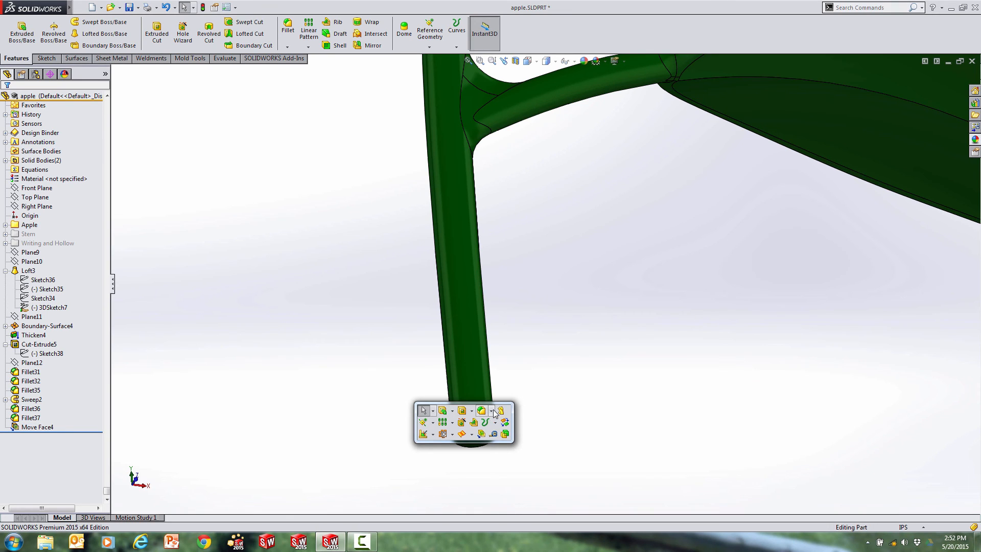
pyautogui.click(491, 411)
pyautogui.click(505, 441)
pyautogui.click(493, 435)
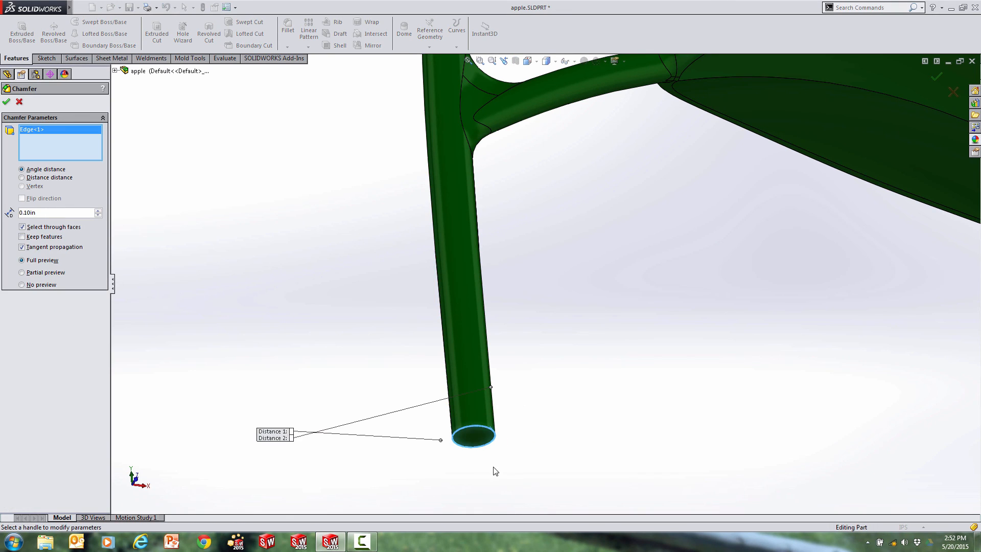
pyautogui.moveTo(46, 212); pyautogui.dragTo(1, 209)
pyautogui.write('0.02')
pyautogui.press('Return')
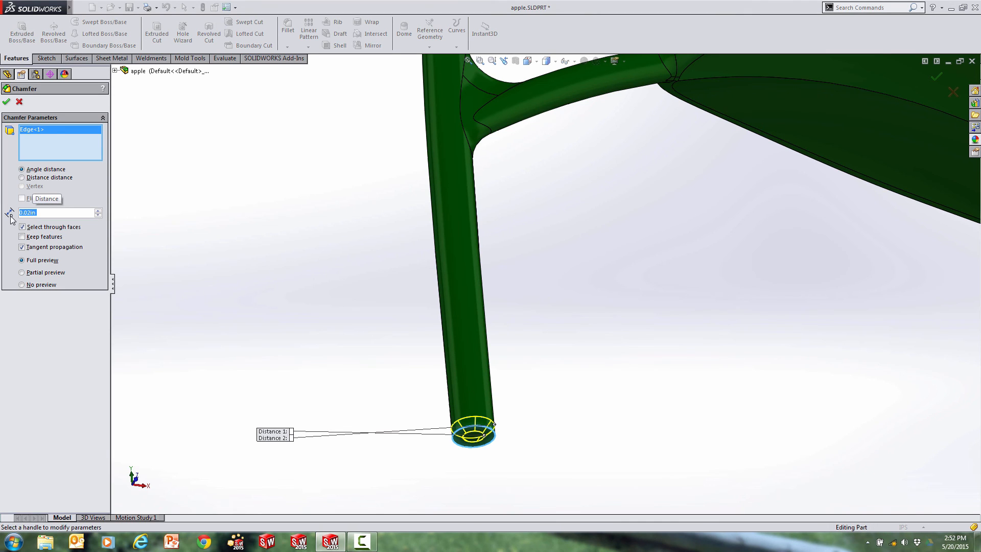
pyautogui.click(6, 102)
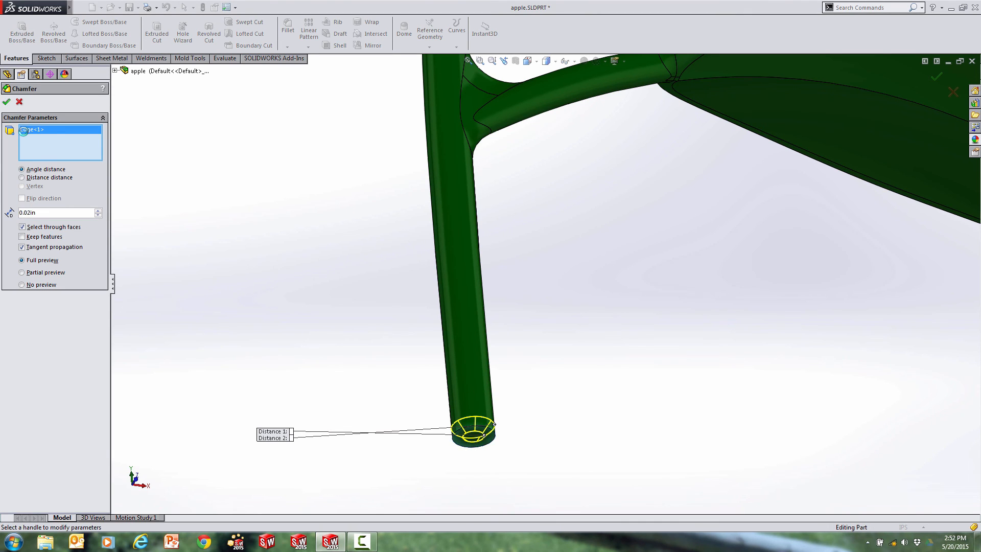
# Edit the stem-end chamfer and set its angle to 60 degrees.
pyautogui.moveTo(299, 319); pyautogui.dragTo(314, 403, button='middle')
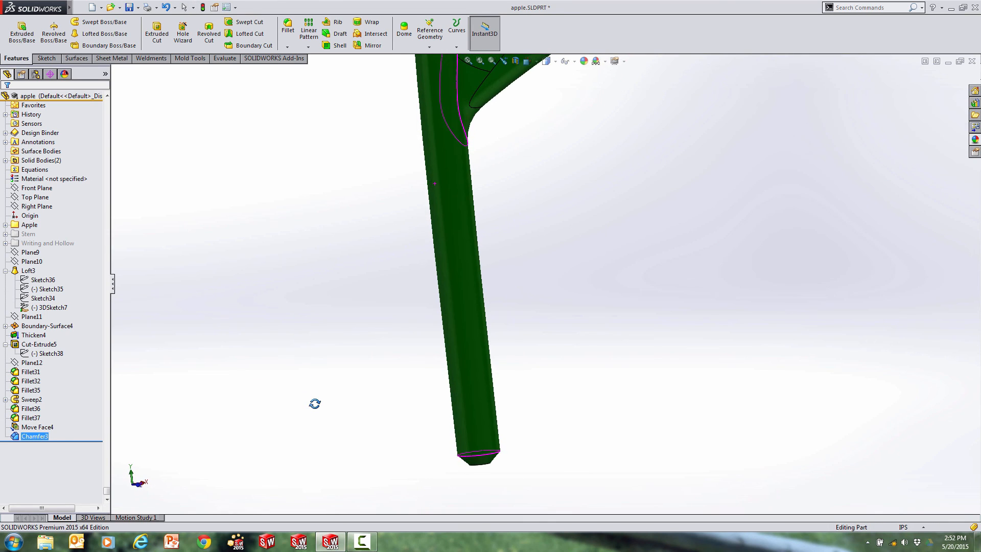
pyautogui.scroll(-1, 249, 423)
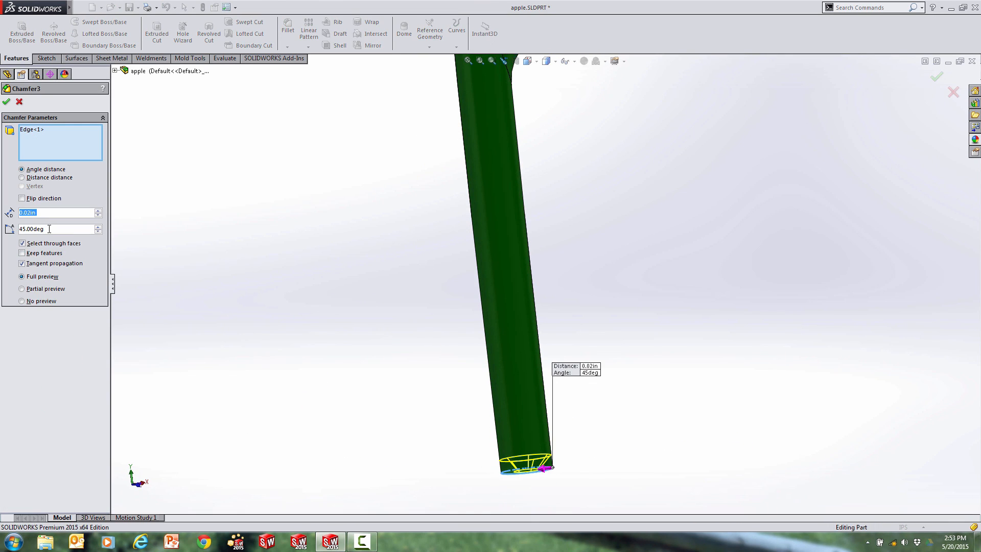
pyautogui.press('Tab')
pyautogui.write('6202')
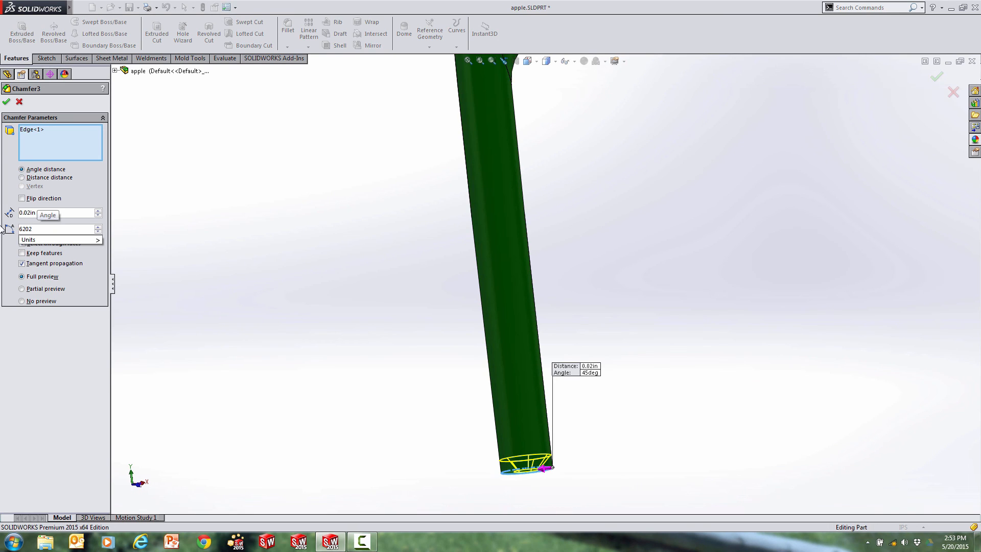
pyautogui.press('BackSpace')
pyautogui.press('BackSpace')
pyautogui.press('BackSpace')
pyautogui.write('0')
pyautogui.press('Return')
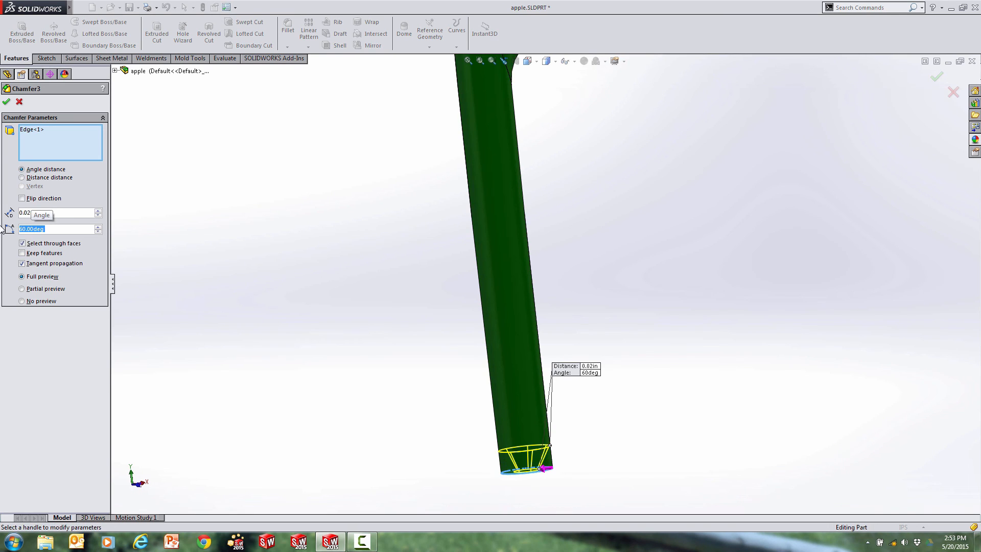
pyautogui.click(7, 102)
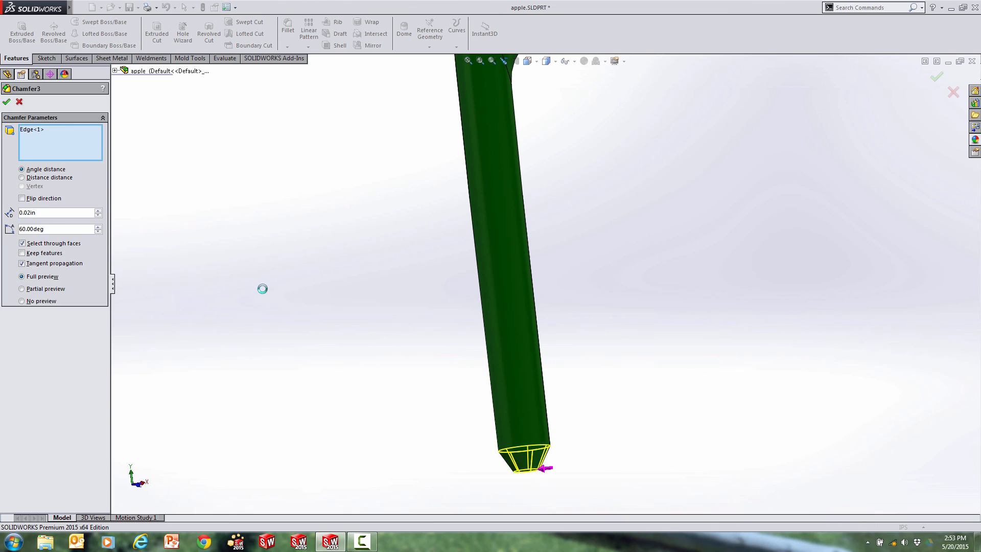
pyautogui.click(310, 335)
# Show the hidden apple body again from the list of solid bodies.
pyautogui.scroll(2, 310, 335)
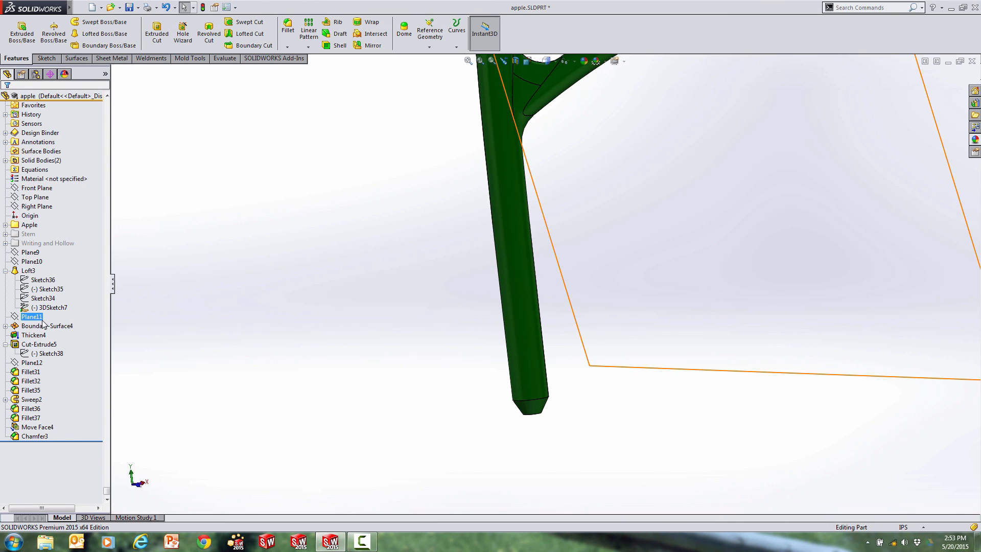
pyautogui.click(5, 160)
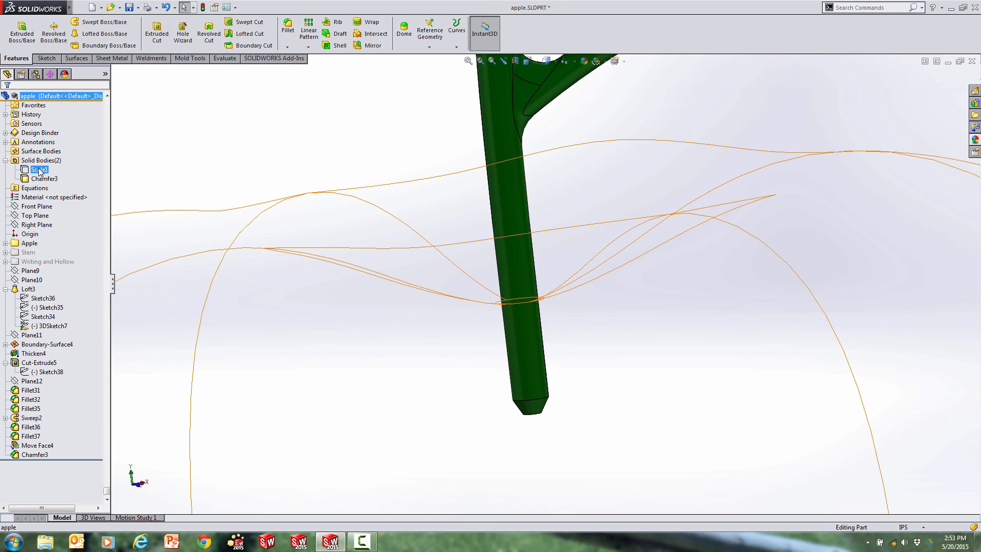
pyautogui.click(37, 169)
pyautogui.click(44, 157)
pyautogui.click(189, 121)
pyautogui.scroll(4, 504, 249)
pyautogui.moveTo(504, 249); pyautogui.dragTo(524, 313, button='middle')
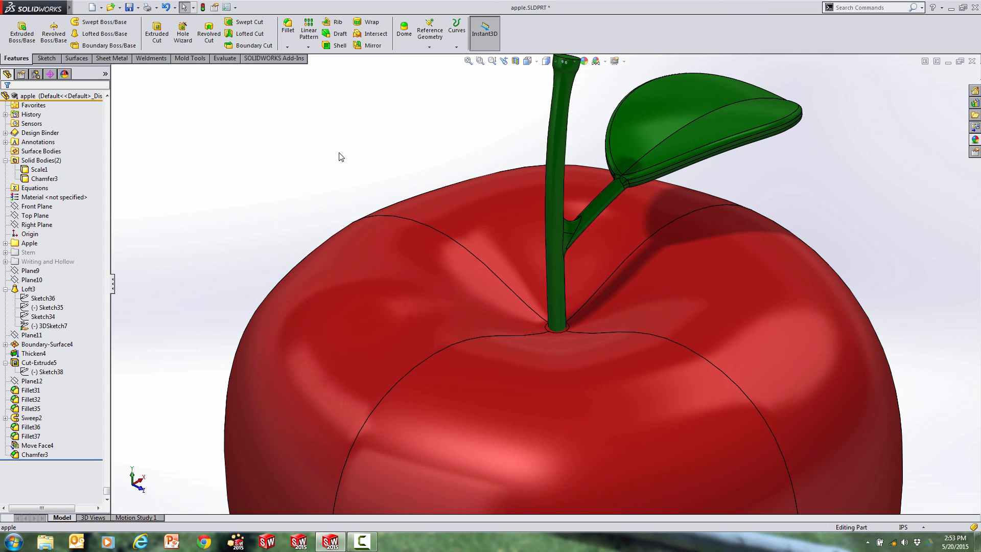
# Start an Indent with the Cut option, using the apple as target body and the stem-and-leaf body as tool region.
pyautogui.press('s')
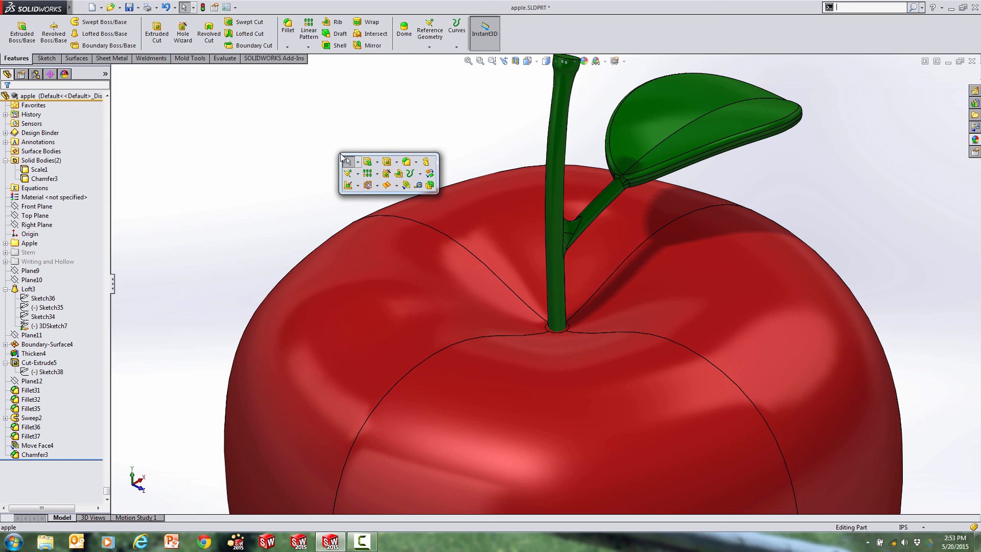
pyautogui.write('Indn')
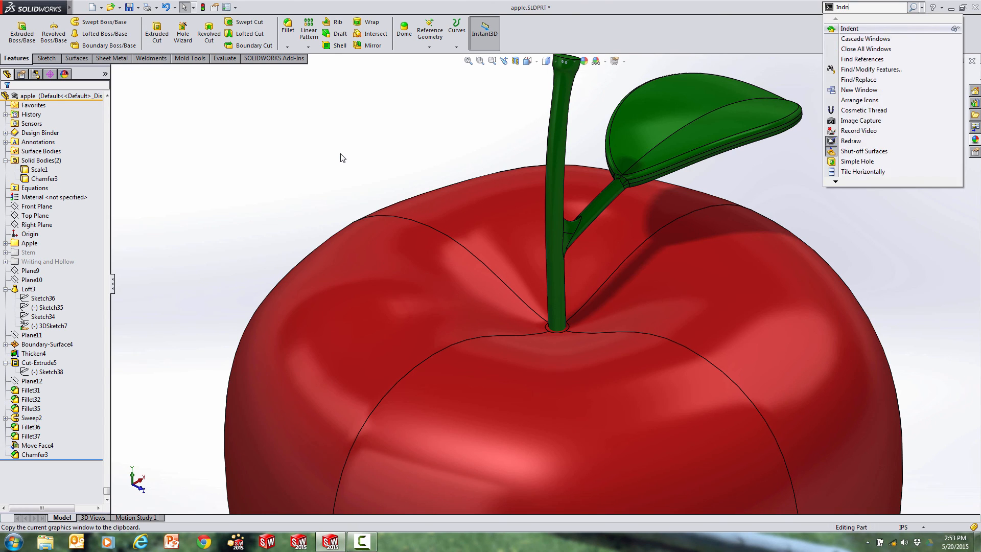
pyautogui.press('BackSpace')
pyautogui.write('emt')
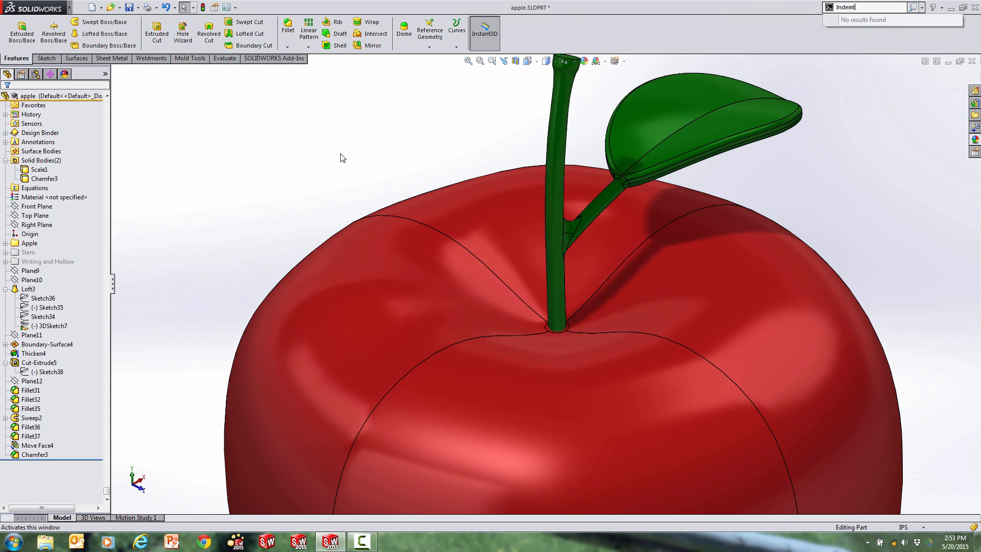
pyautogui.press('BackSpace')
pyautogui.press('BackSpace')
pyautogui.write('nt')
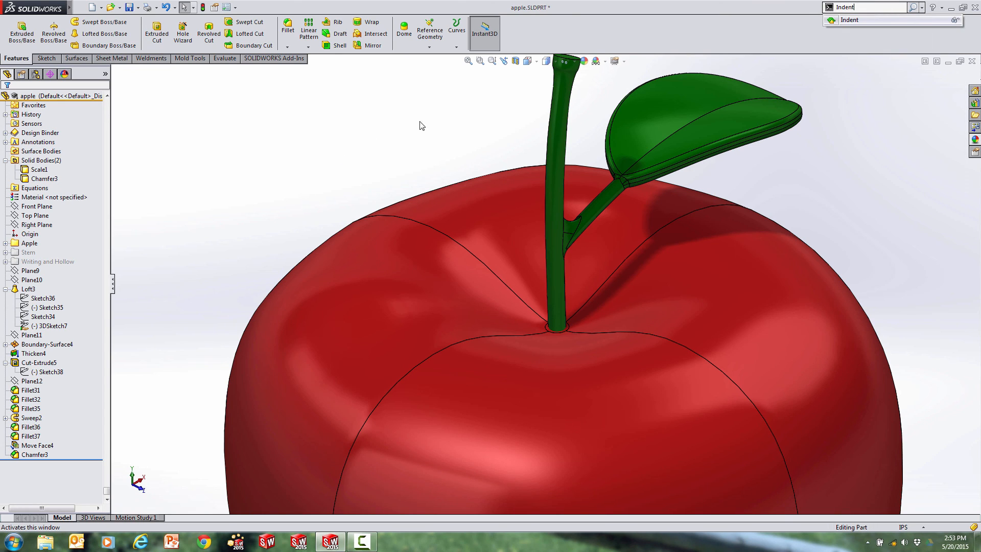
pyautogui.click(854, 20)
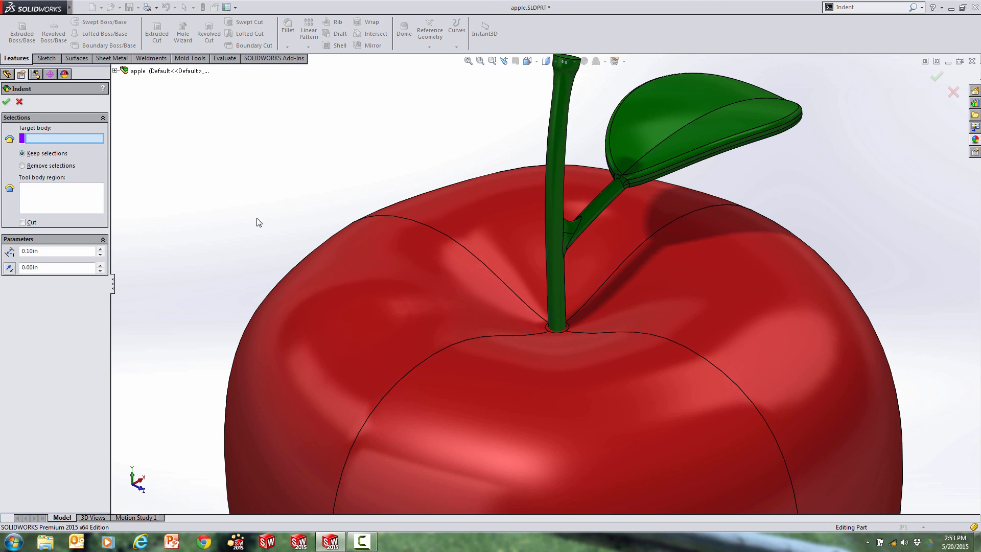
pyautogui.click(23, 222)
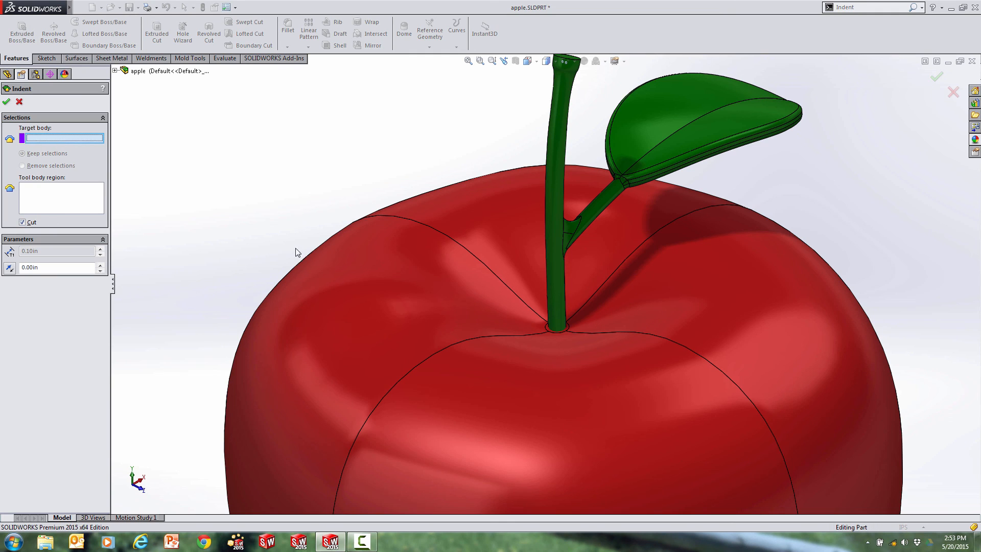
pyautogui.click(335, 269)
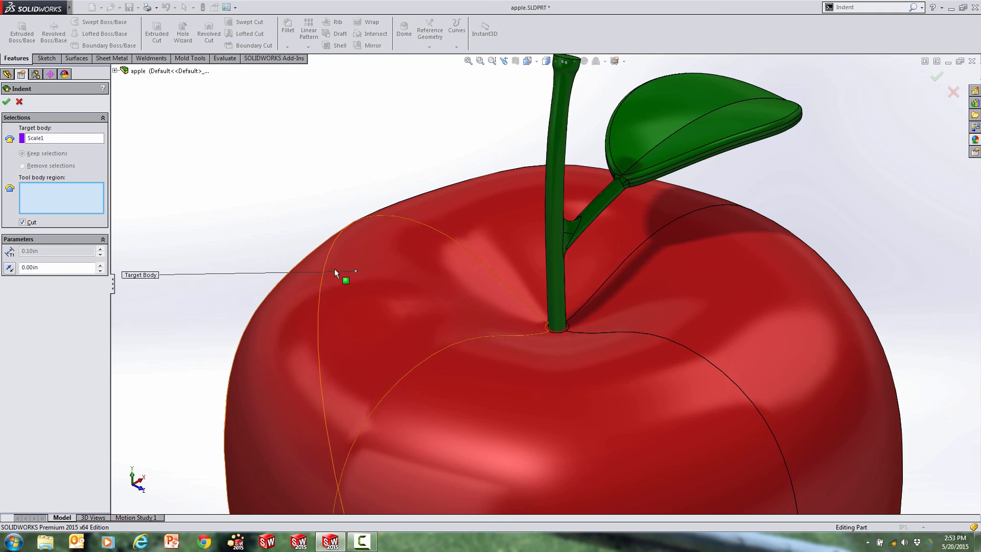
pyautogui.click(648, 111)
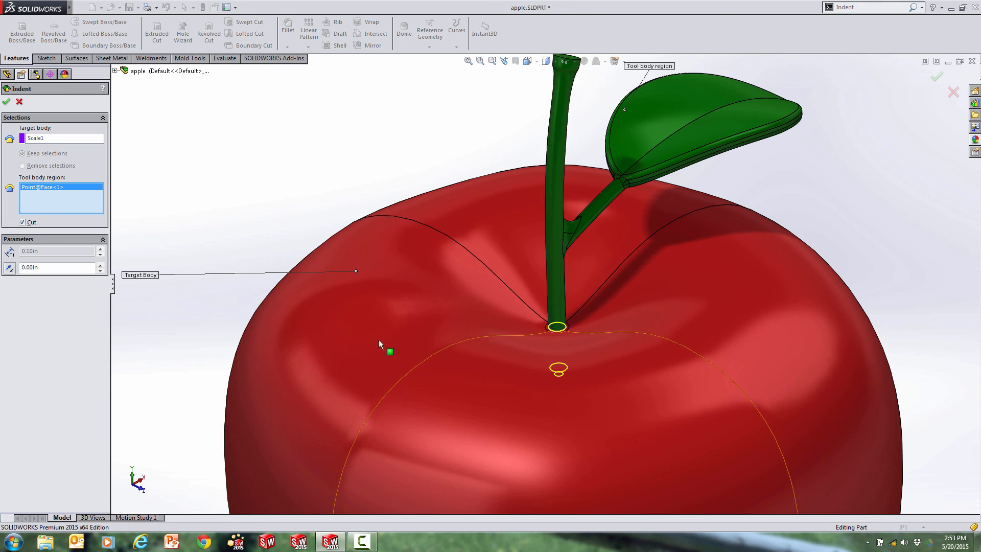
# Set the indent's clearance to 0.015 in and create the cut in the apple.
pyautogui.click(10, 267)
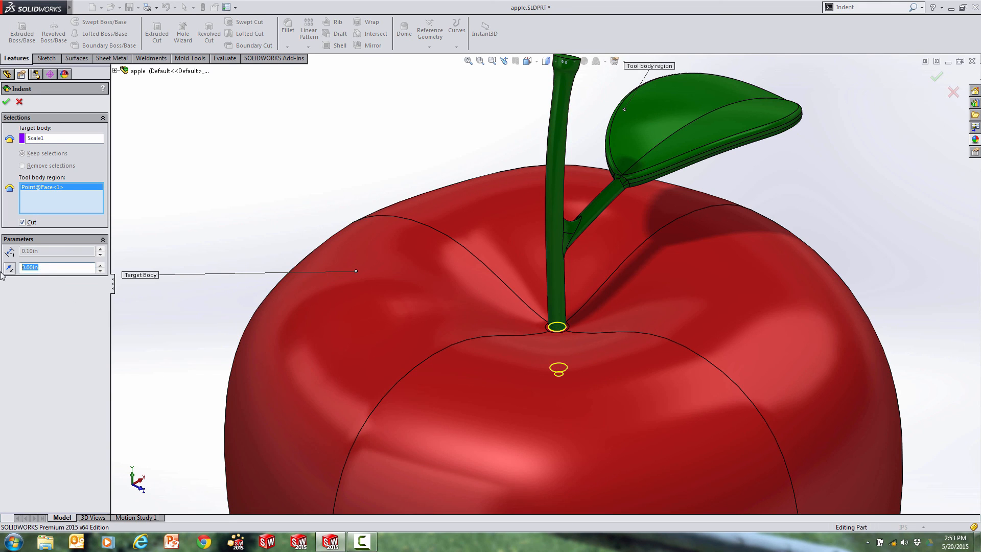
pyautogui.write('.015')
pyautogui.press('Return')
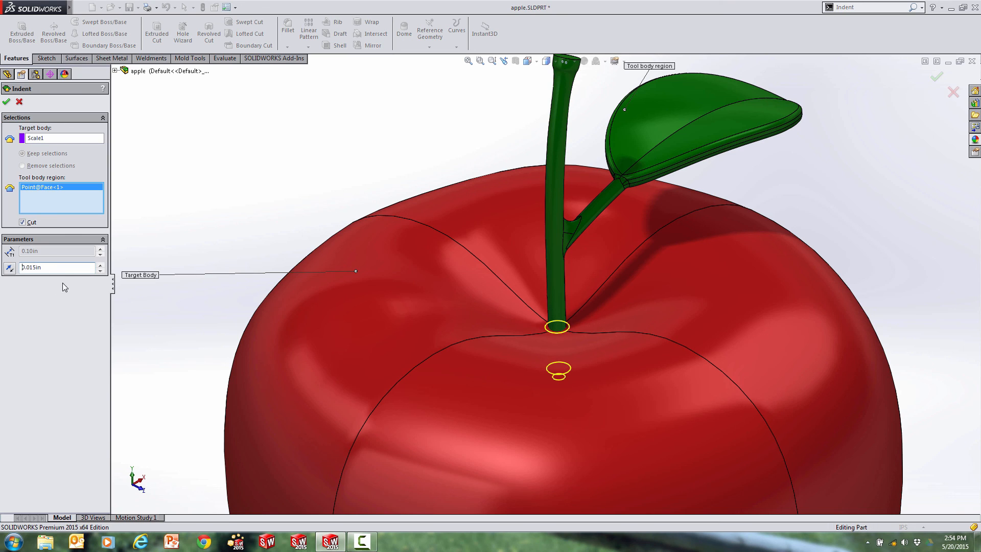
pyautogui.click(6, 101)
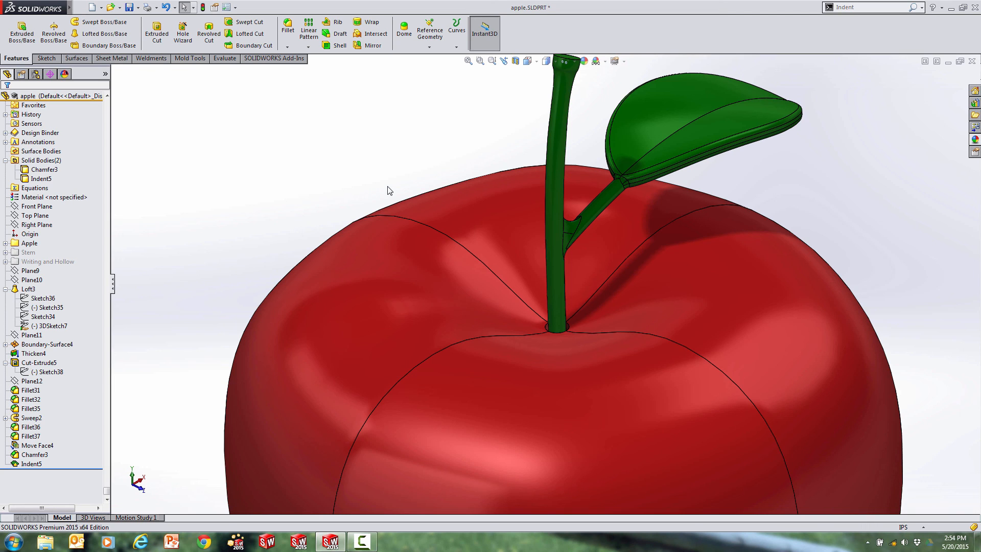
pyautogui.scroll(2, 413, 212)
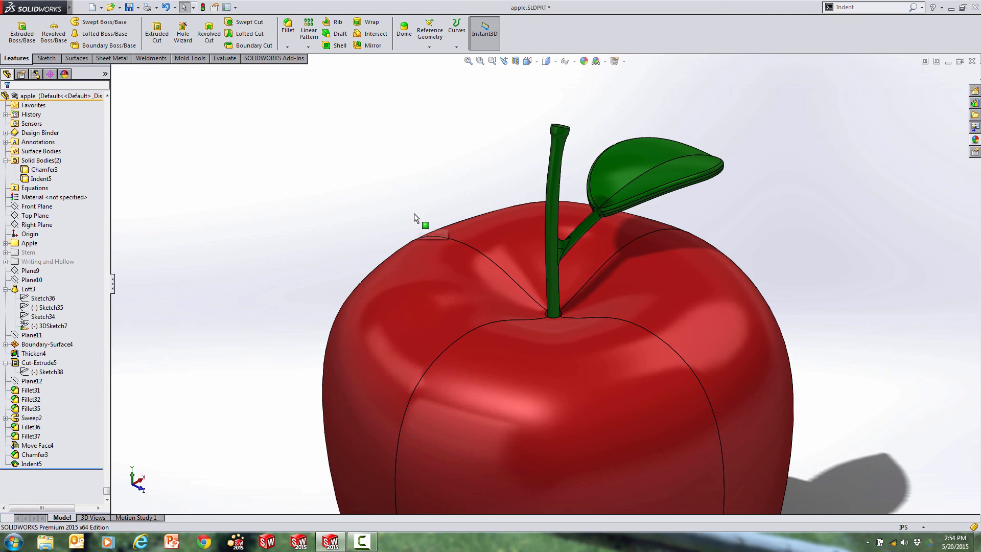
pyautogui.moveTo(513, 297); pyautogui.dragTo(497, 269, button='middle')
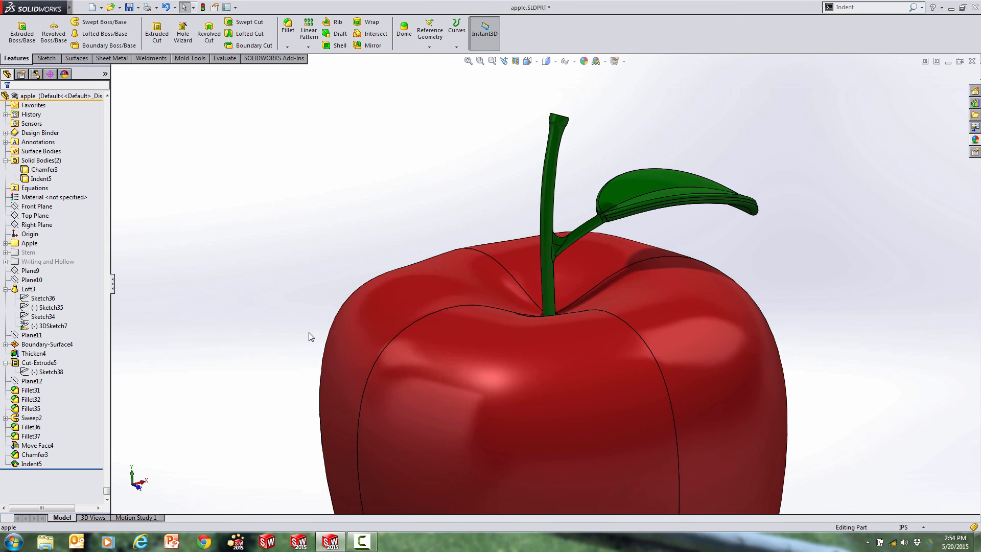